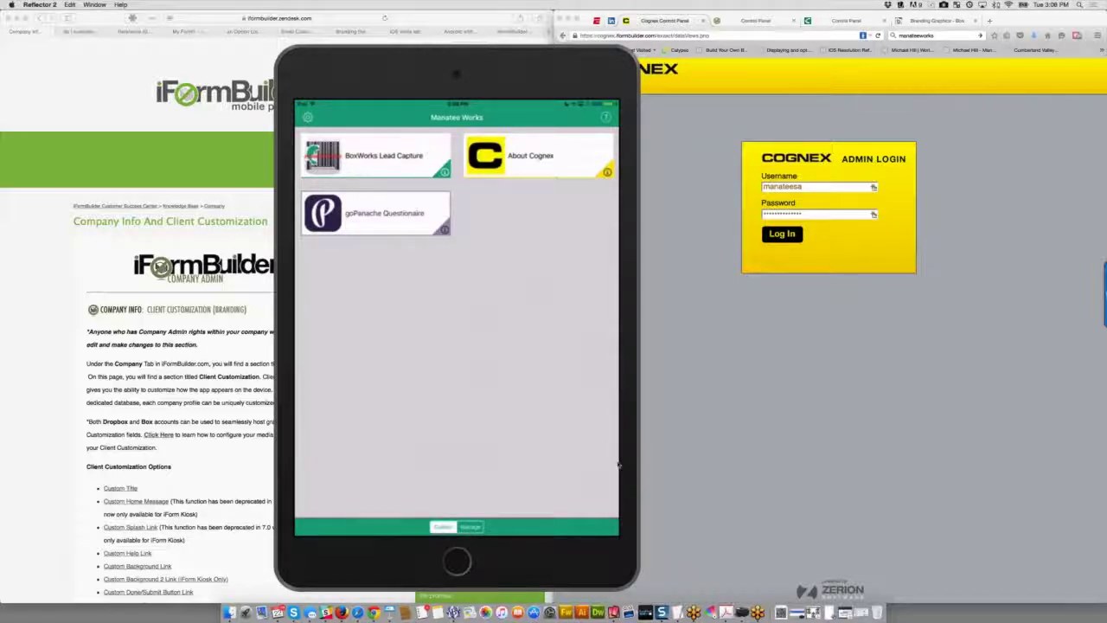
Step: Switch to Firefox and log in to the Cognex admin control panel with the prefilled credentials
{"action": "left_click", "coordinate": [210, 176]}
{"action": "left_click", "coordinate": [739, 281]}
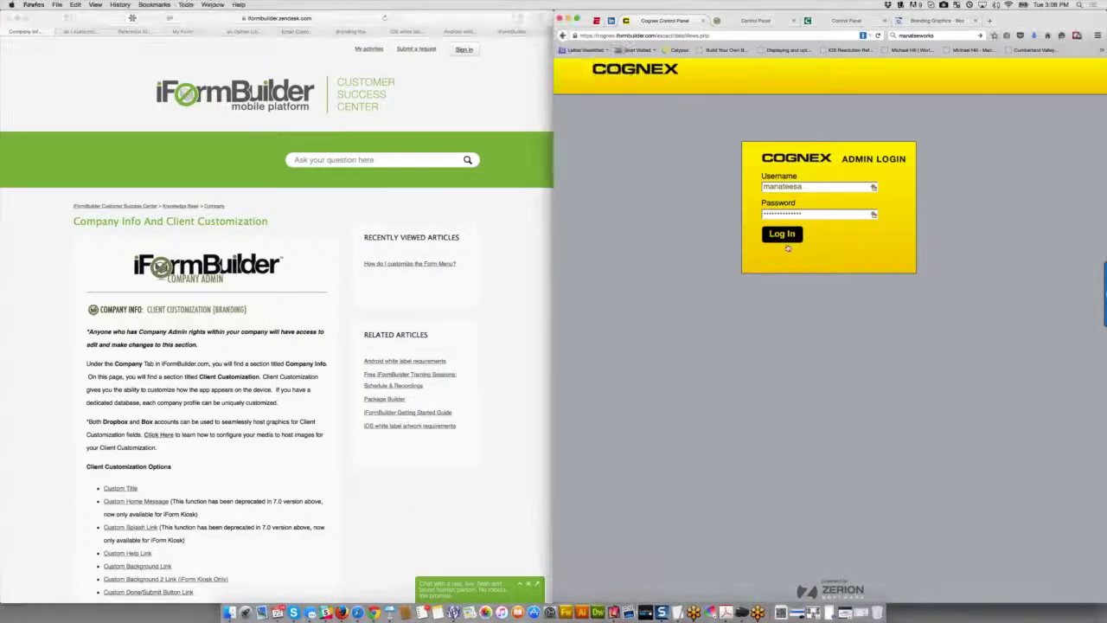
{"action": "left_click", "coordinate": [782, 234]}
Step: Move the browser window toward the middle of the desktop and open the Company Info page
{"action": "mouse_move", "coordinate": [857, 89]}
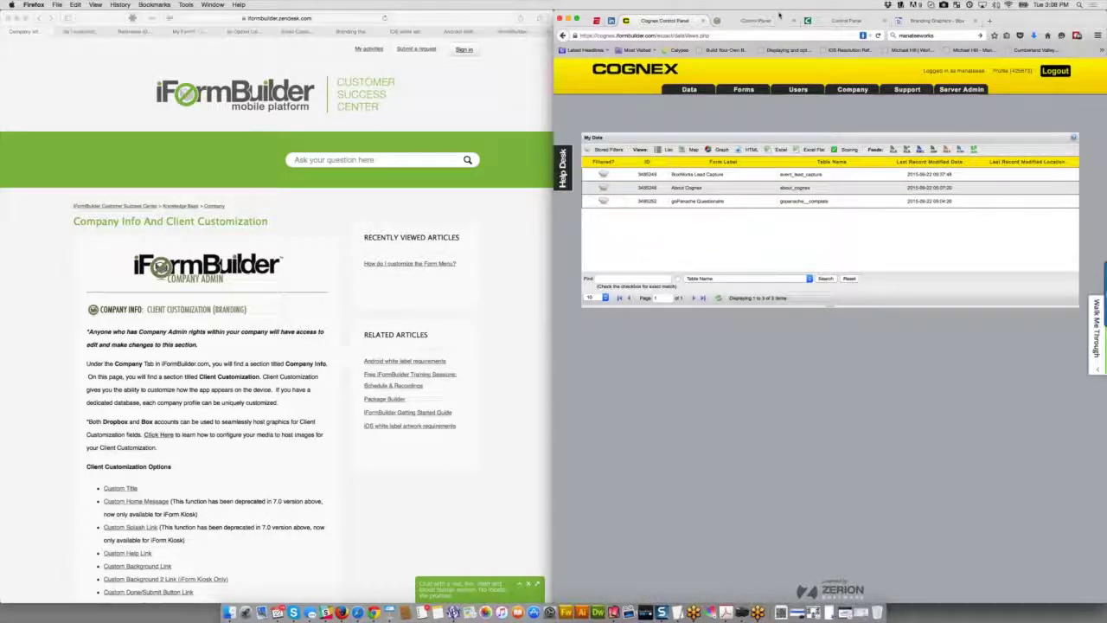
{"action": "left_click_drag", "start_coordinate": [1028, 21], "coordinate": [608, 21]}
{"action": "mouse_move", "coordinate": [527, 92]}
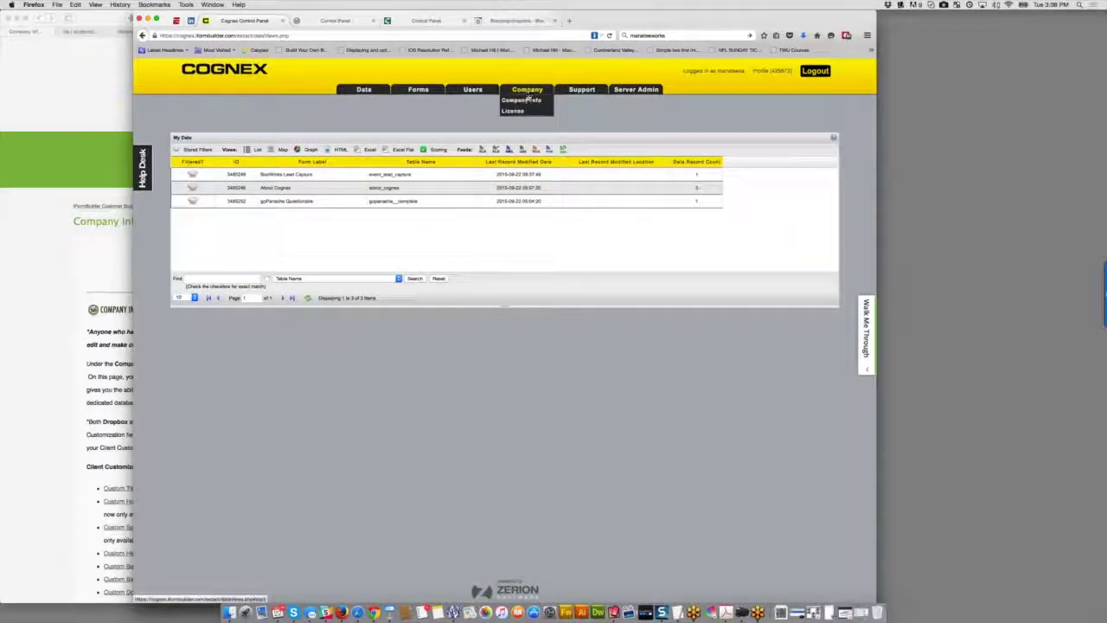
{"action": "left_click", "coordinate": [528, 101]}
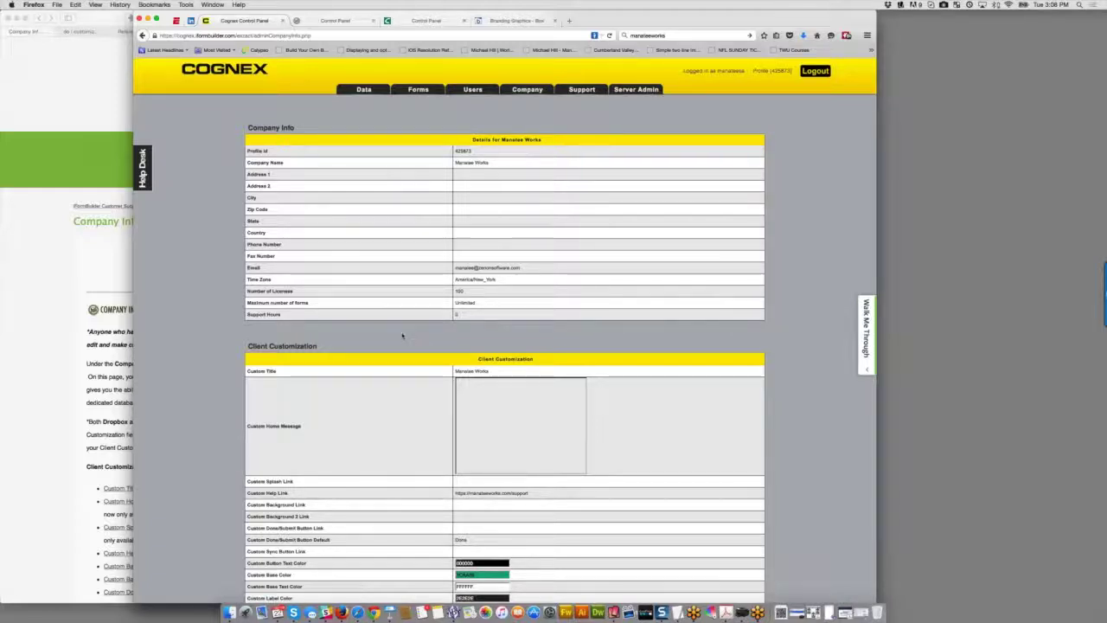
Step: Open the company info for editing and bring the Client Customization section into view
{"action": "scroll", "coordinate": [402, 336], "scroll_direction": "down", "scroll_amount": 3}
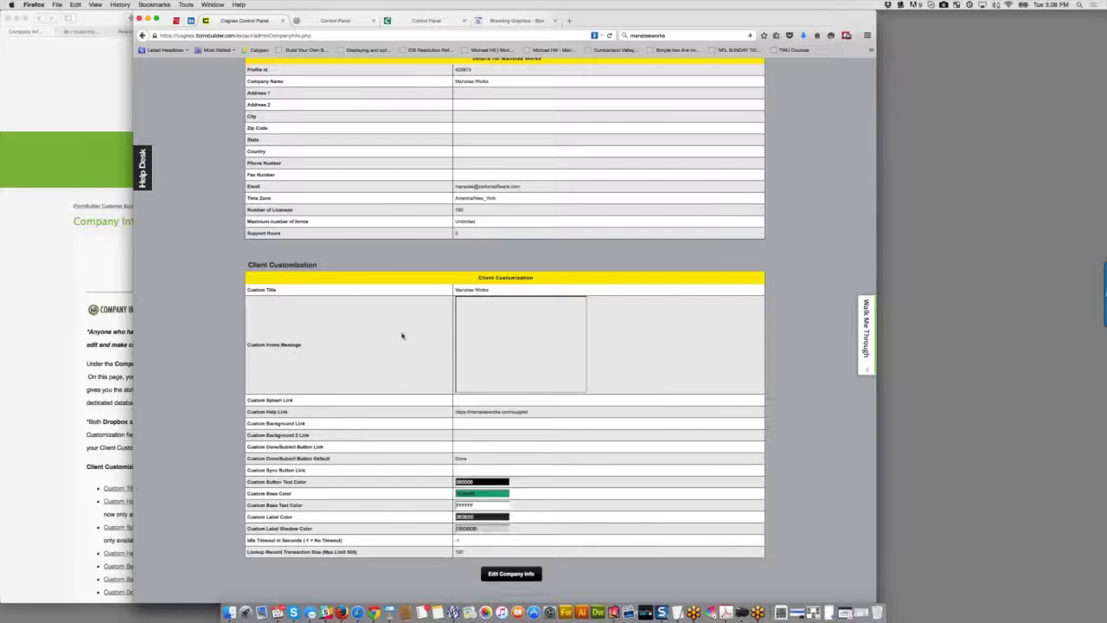
{"action": "scroll", "coordinate": [406, 259], "scroll_direction": "down", "scroll_amount": 1}
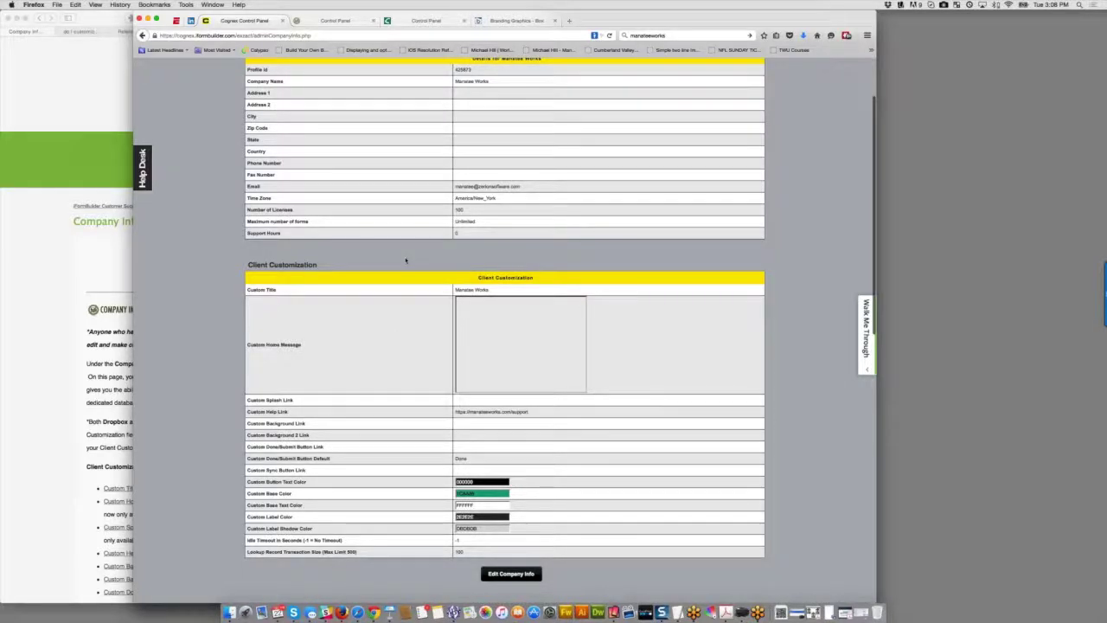
{"action": "scroll", "coordinate": [406, 259], "scroll_direction": "down", "scroll_amount": 2}
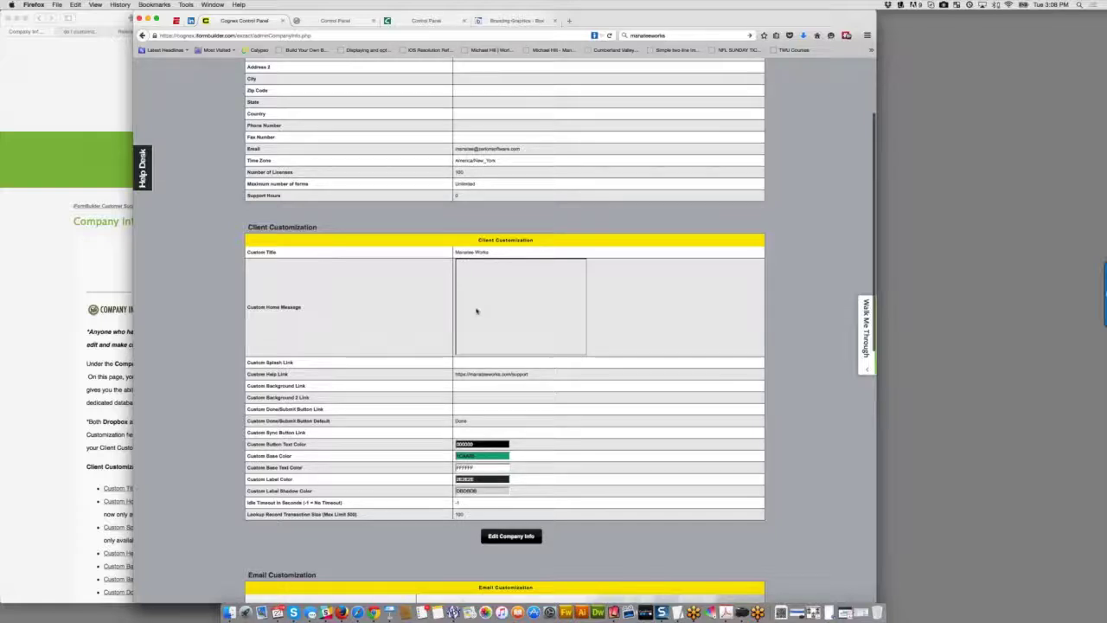
{"action": "left_click", "coordinate": [503, 537]}
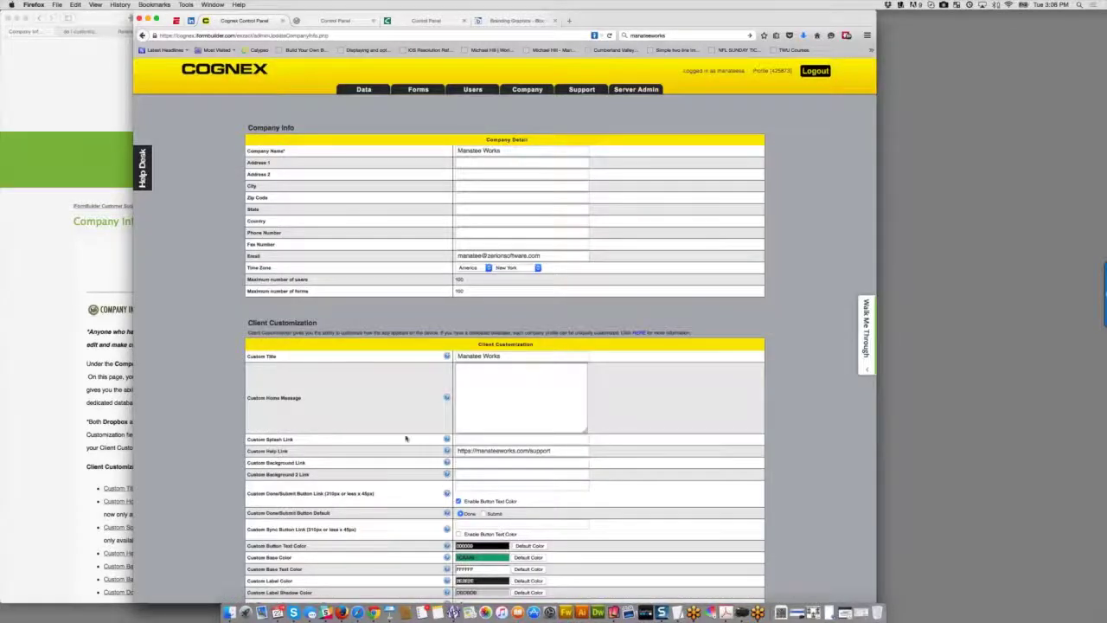
{"action": "scroll", "coordinate": [406, 438], "scroll_direction": "down", "scroll_amount": 5}
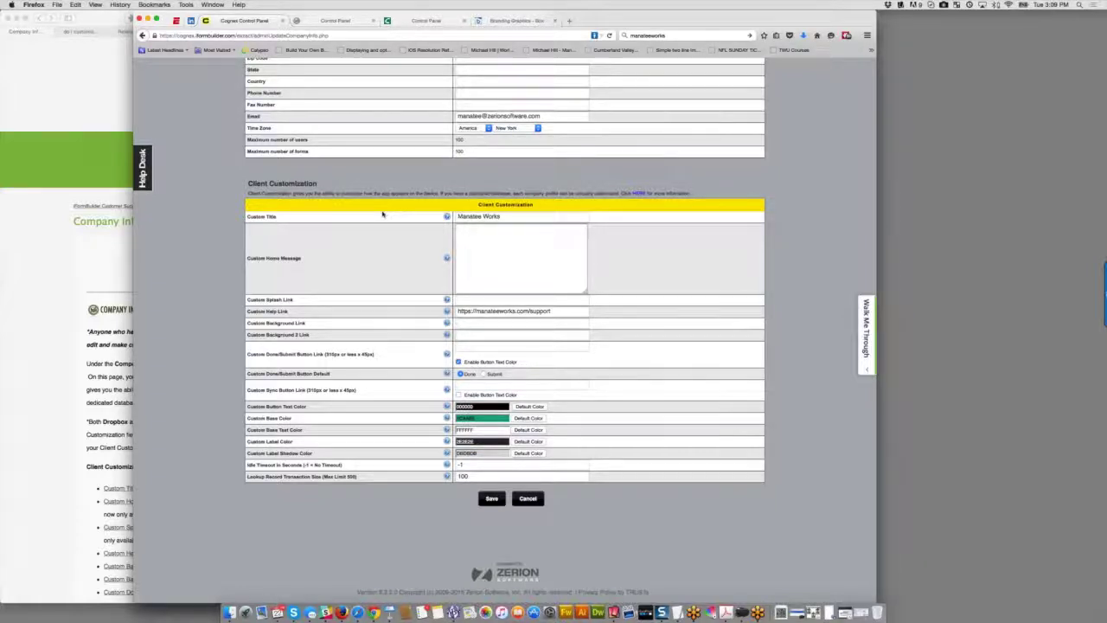
Step: Examine the Custom Title field and read the field help for the Custom Help Link
{"action": "left_click", "coordinate": [519, 216]}
{"action": "mouse_move", "coordinate": [446, 301]}
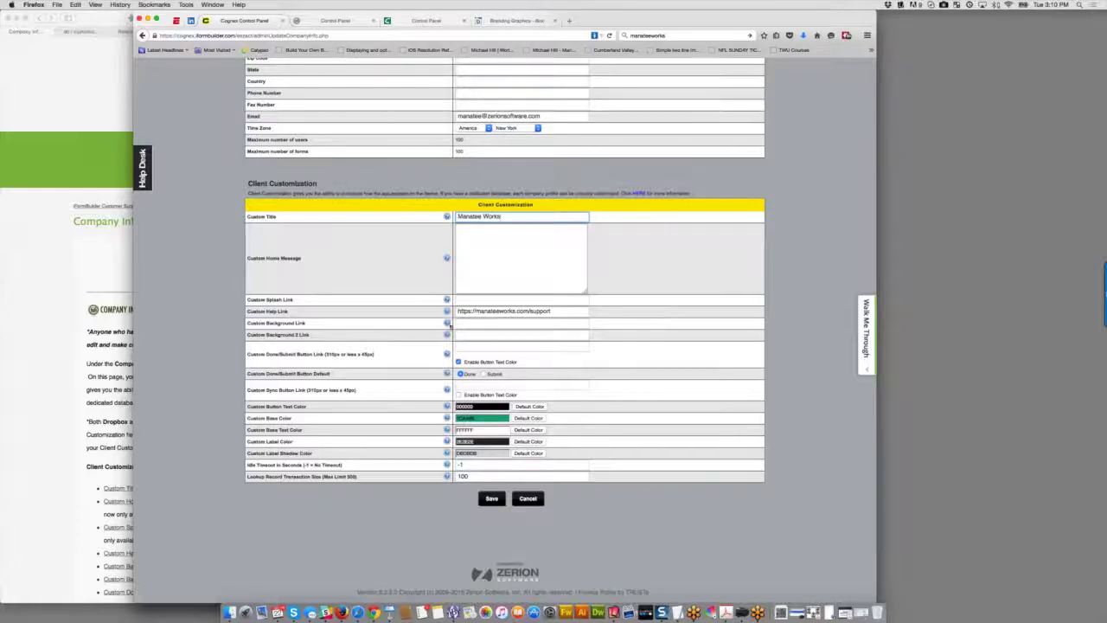
{"action": "left_click", "coordinate": [420, 313]}
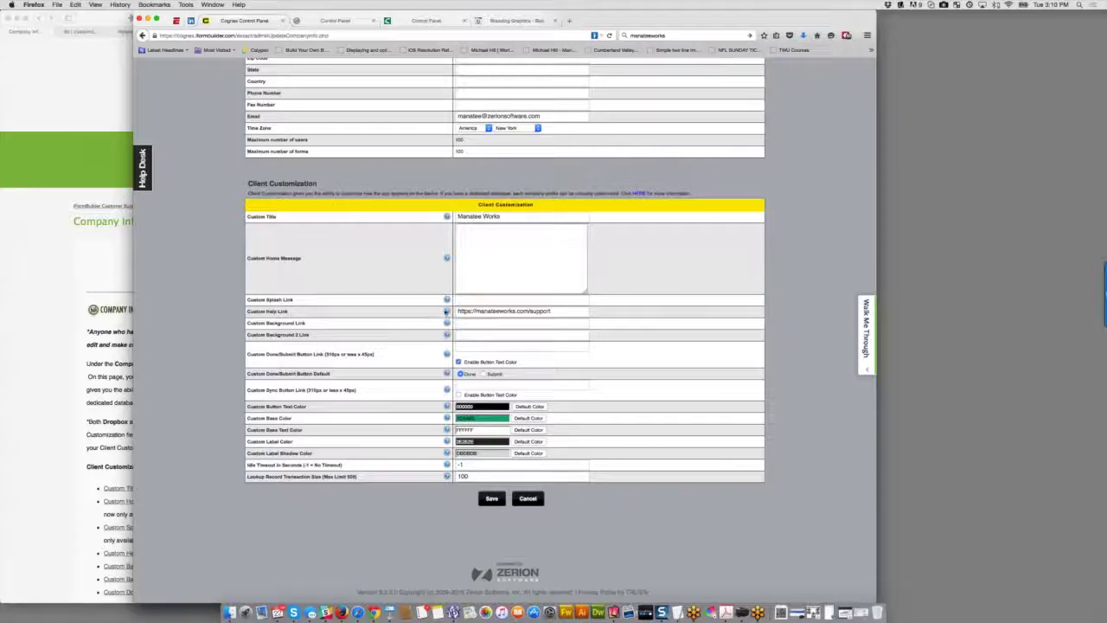
{"action": "mouse_move", "coordinate": [447, 312]}
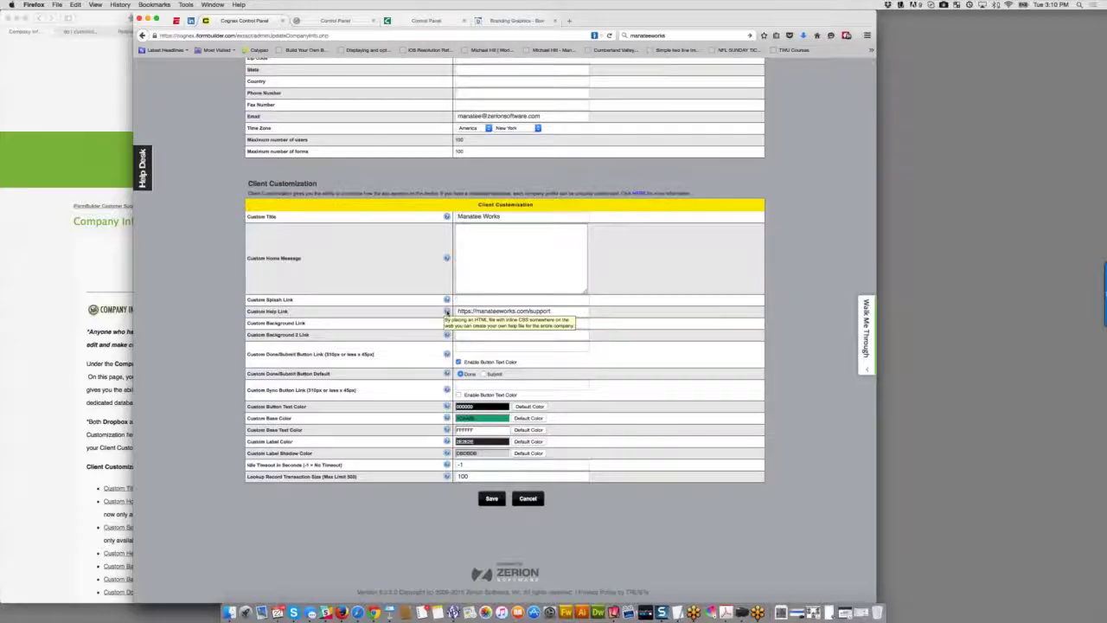
Step: Switch to the mirrored iPad in Reflector 2 and arrange it beside the browser window
{"action": "left_click", "coordinate": [612, 611]}
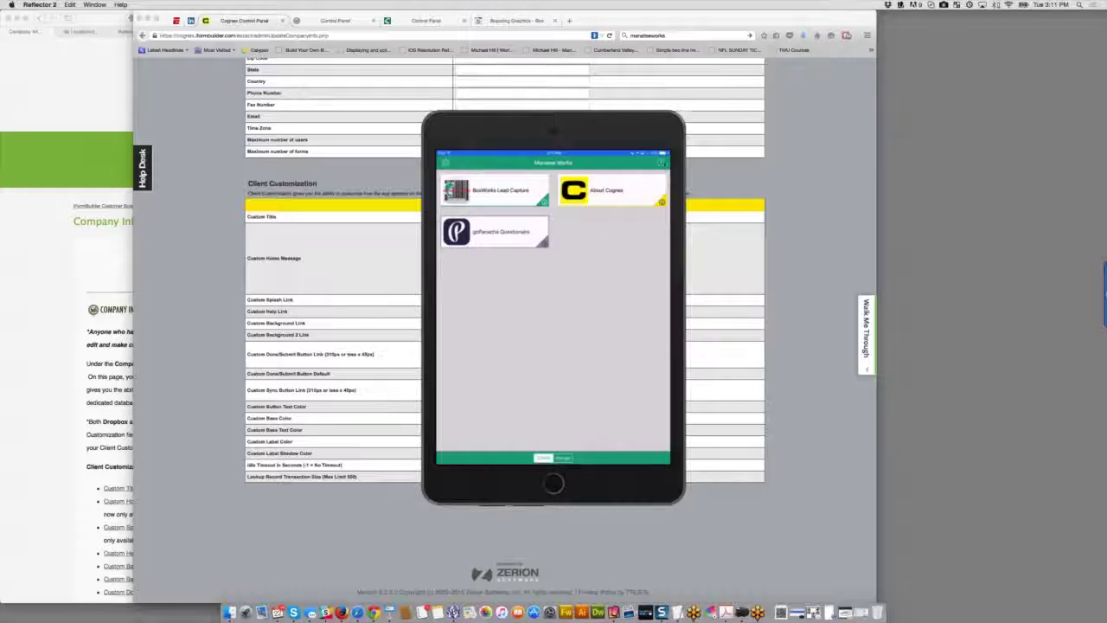
{"action": "left_click", "coordinate": [663, 166]}
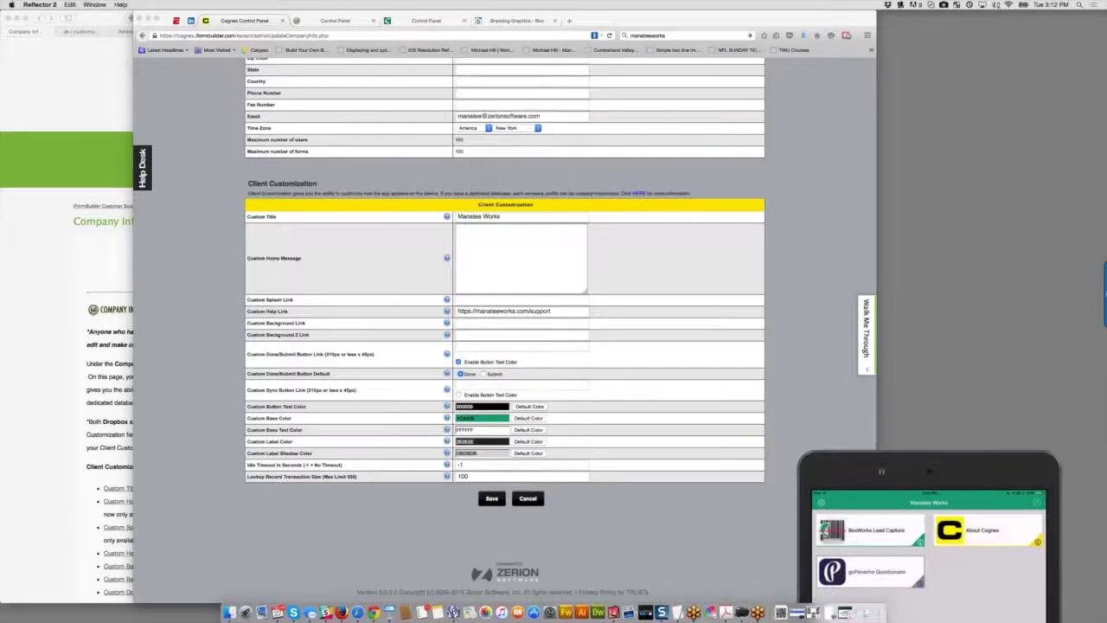
{"action": "left_click", "coordinate": [605, 20]}
{"action": "left_click_drag", "start_coordinate": [606, 19], "coordinate": [477, 19]}
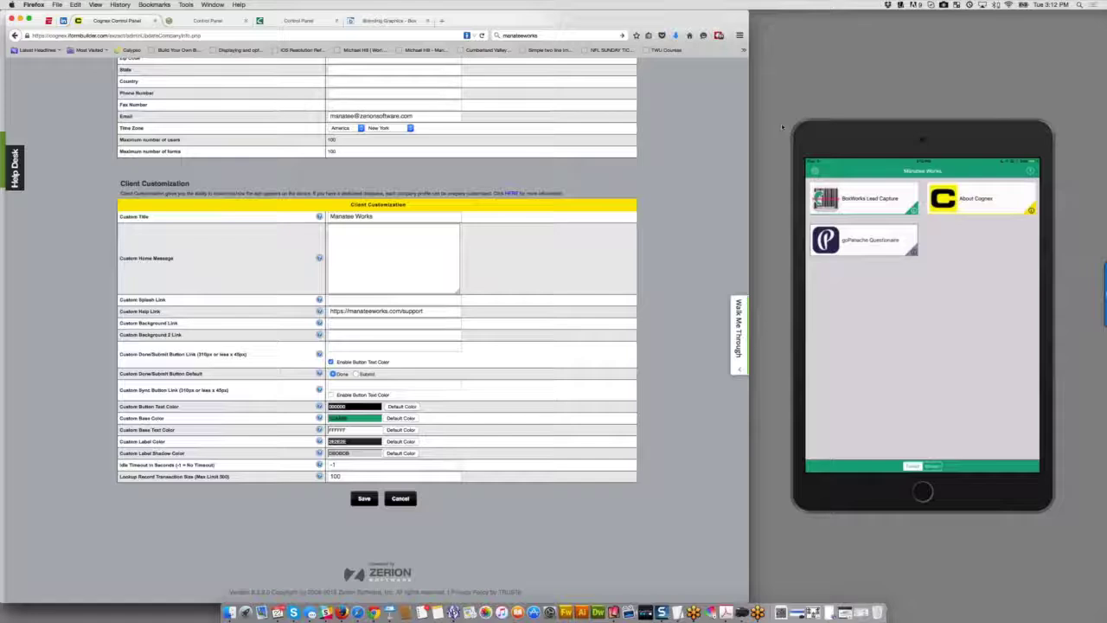
{"action": "left_click_drag", "start_coordinate": [782, 127], "coordinate": [700, 116]}
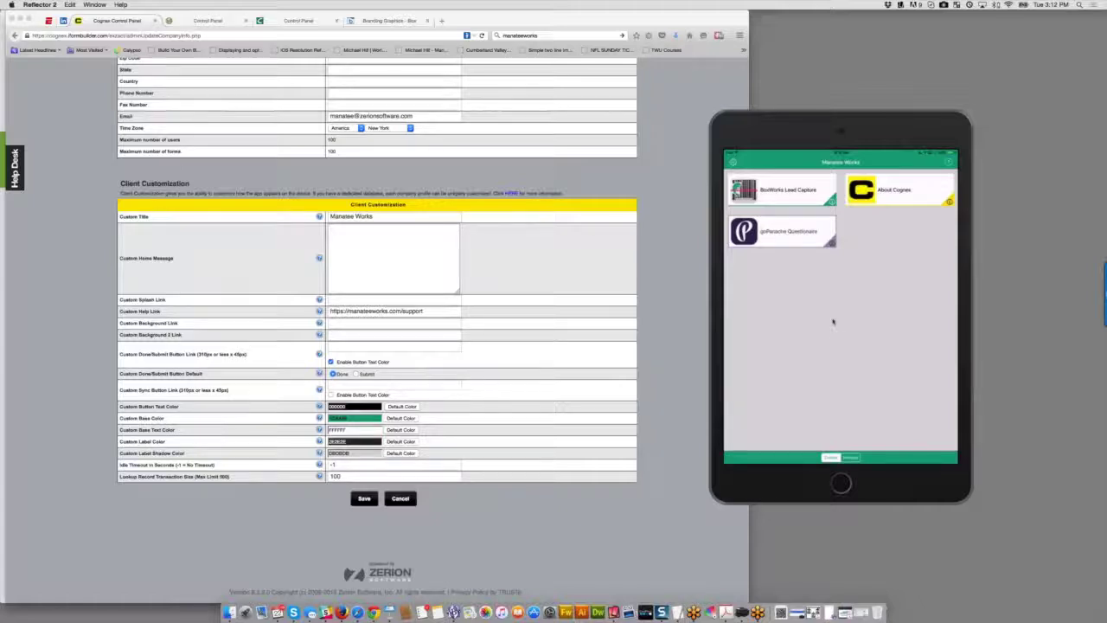
Step: Examine the Custom Background Link and Custom Background 2 Link fields and read the second field's help text
{"action": "left_click", "coordinate": [340, 322]}
{"action": "left_click", "coordinate": [340, 322]}
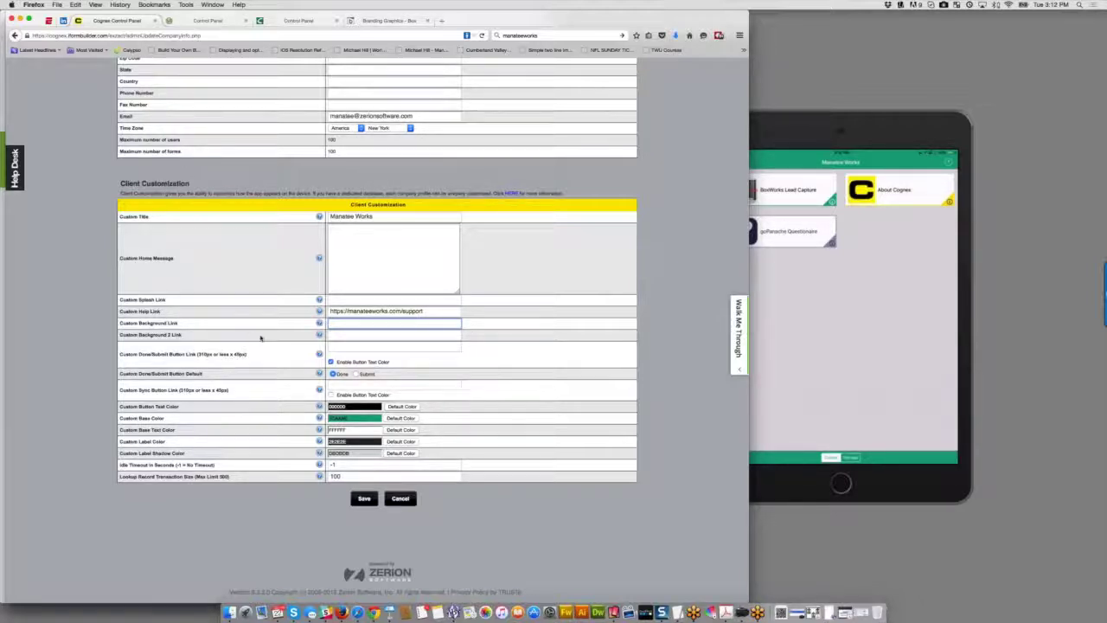
{"action": "left_click", "coordinate": [338, 336]}
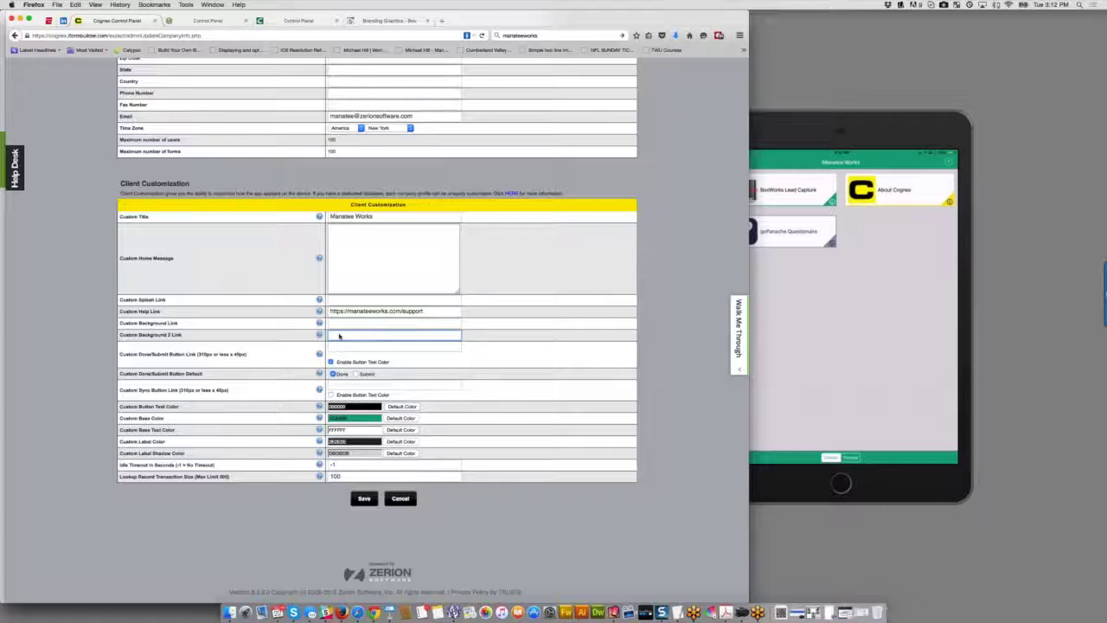
{"action": "mouse_move", "coordinate": [319, 335]}
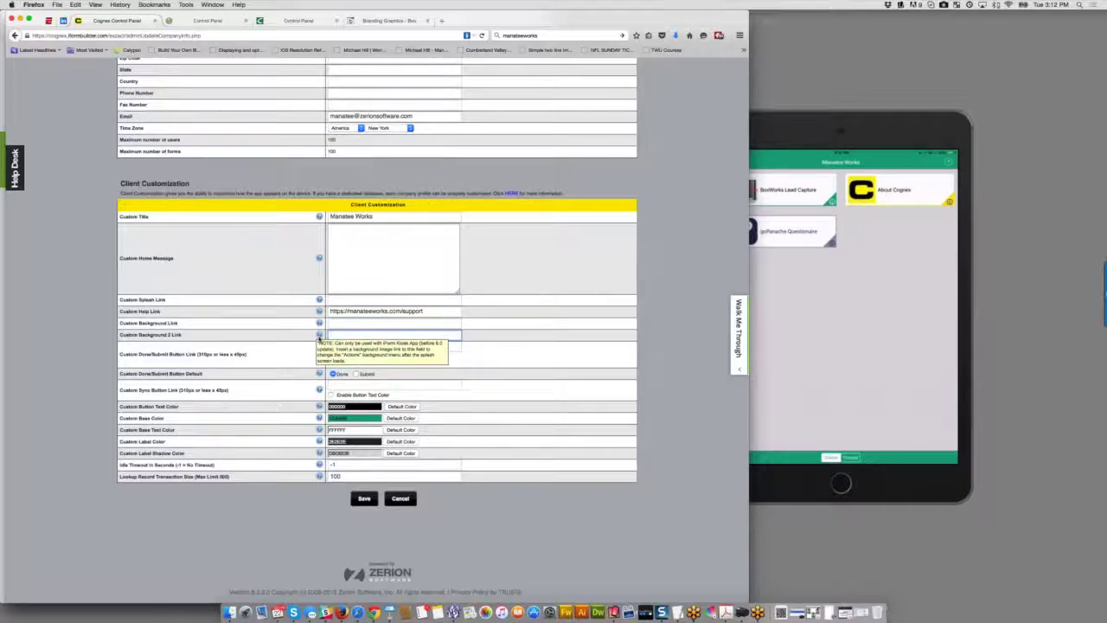
{"action": "type", "text": "h"}
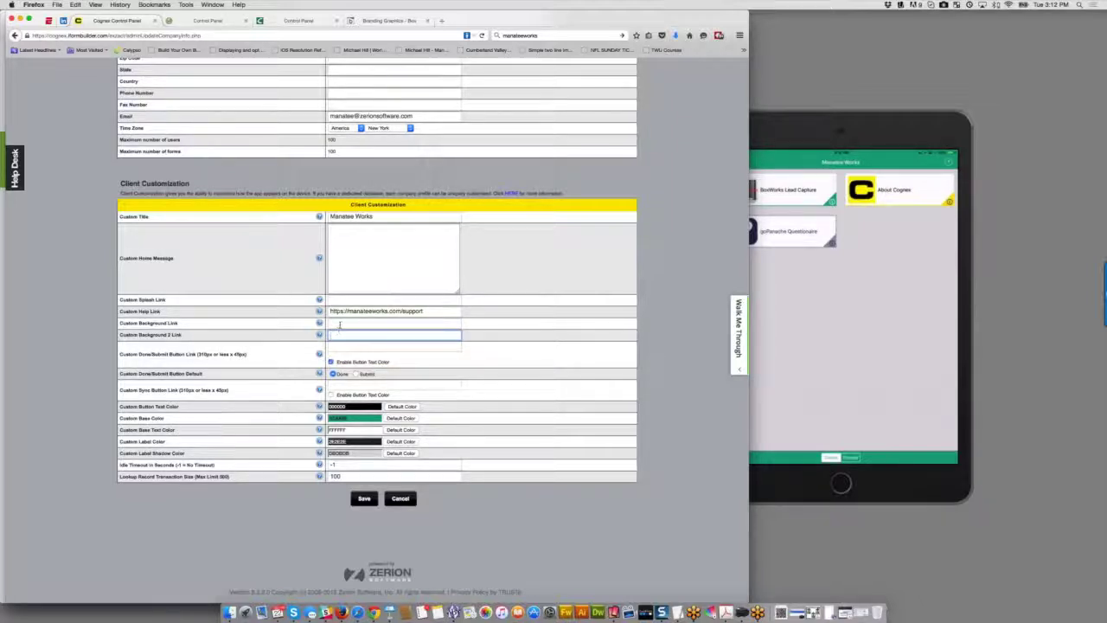
{"action": "left_click", "coordinate": [337, 322]}
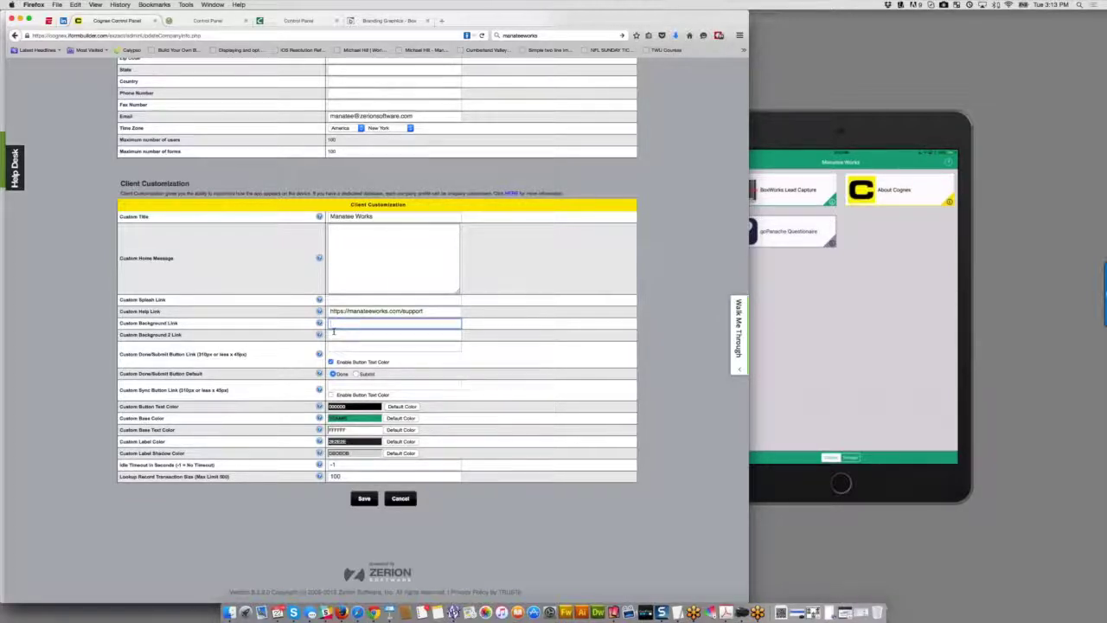
{"action": "mouse_move", "coordinate": [319, 335]}
Step: Set the Custom Button Text Color to red in the Client Customization section
{"action": "left_click", "coordinate": [815, 403]}
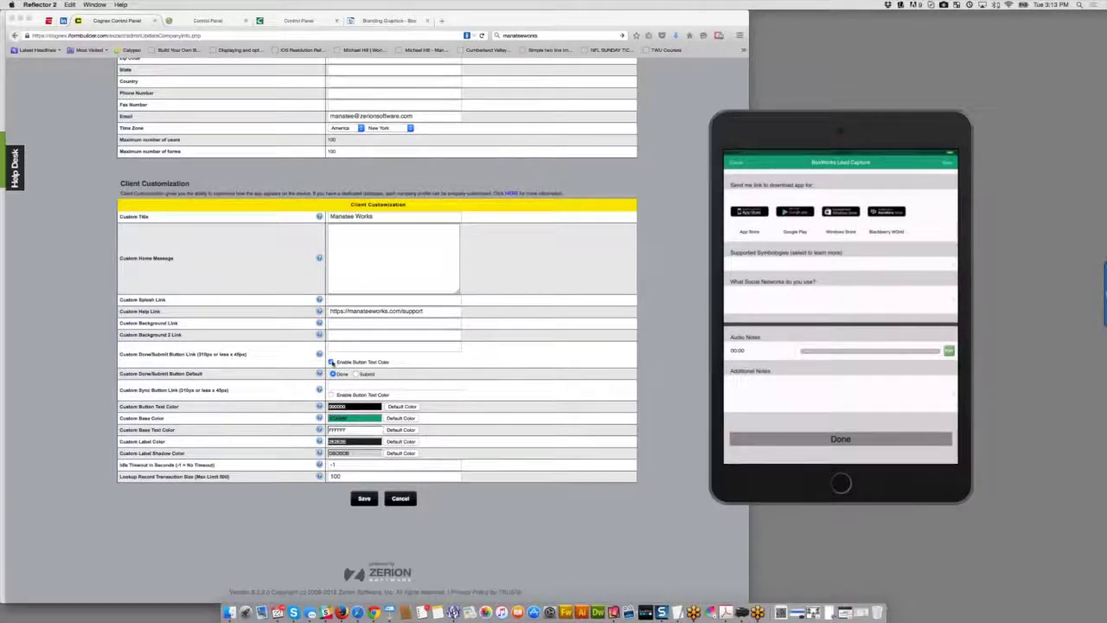
{"action": "left_click", "coordinate": [330, 361]}
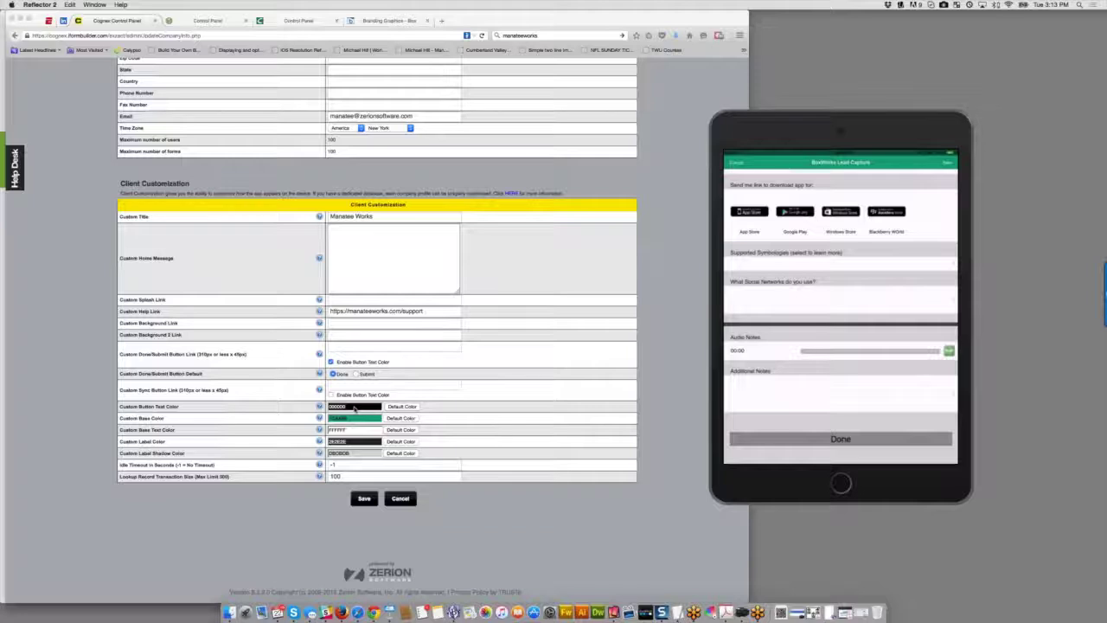
{"action": "left_click", "coordinate": [355, 408]}
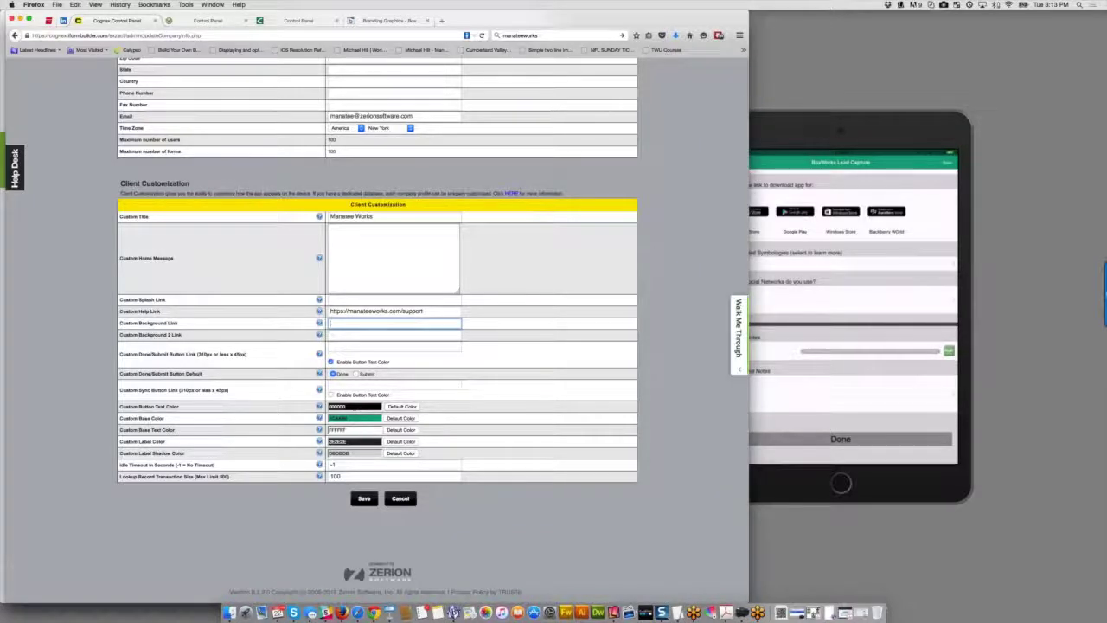
{"action": "left_click", "coordinate": [399, 407]}
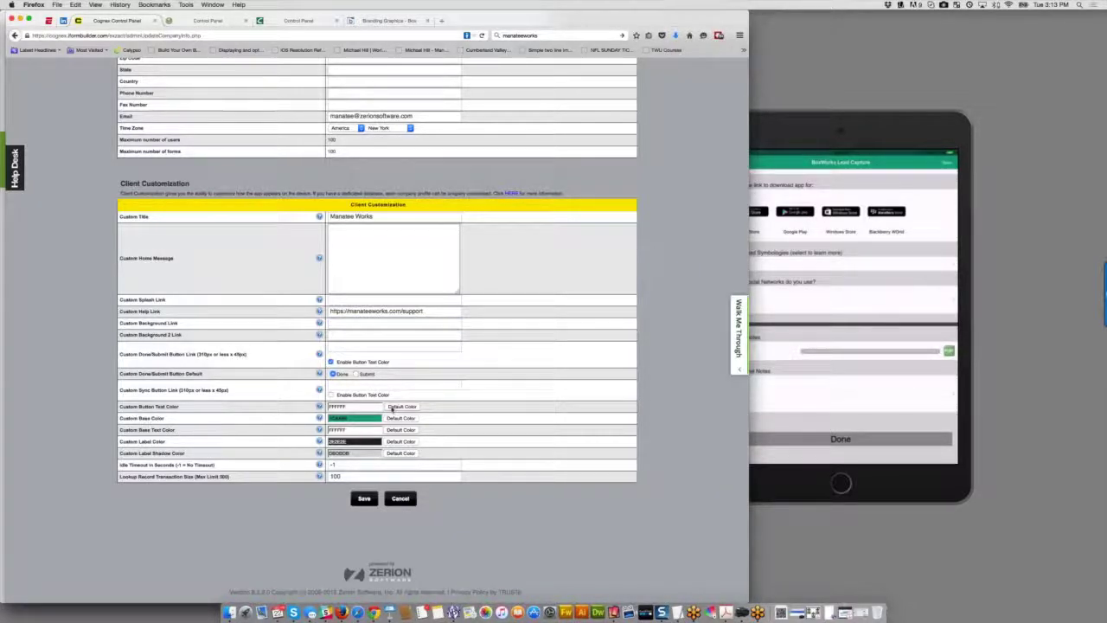
{"action": "left_click", "coordinate": [363, 406]}
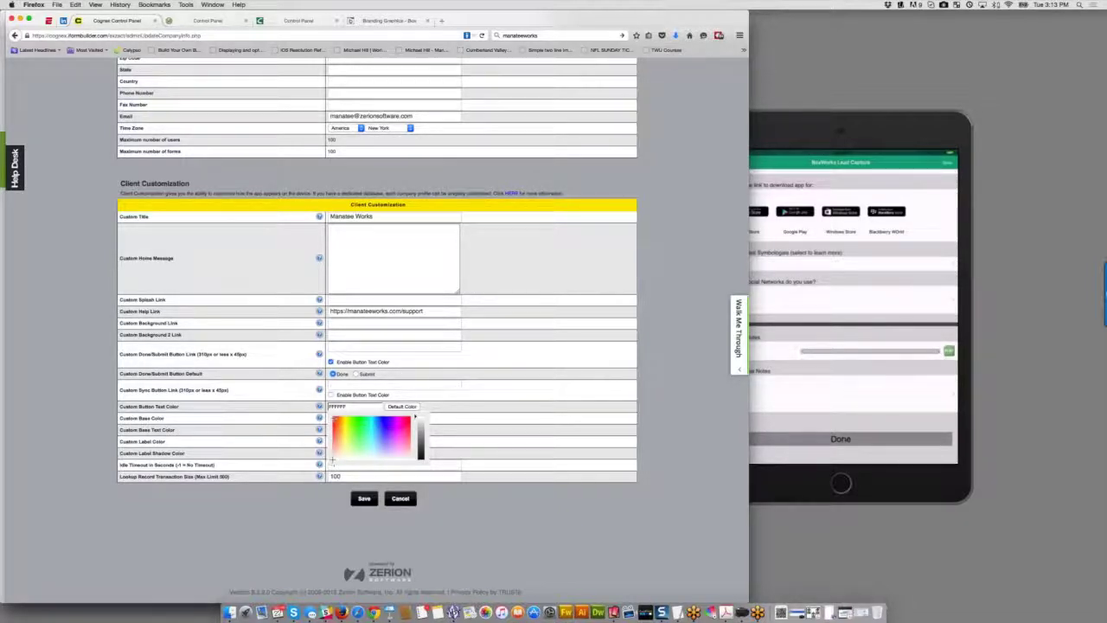
{"action": "left_click", "coordinate": [333, 419]}
{"action": "left_click", "coordinate": [494, 417]}
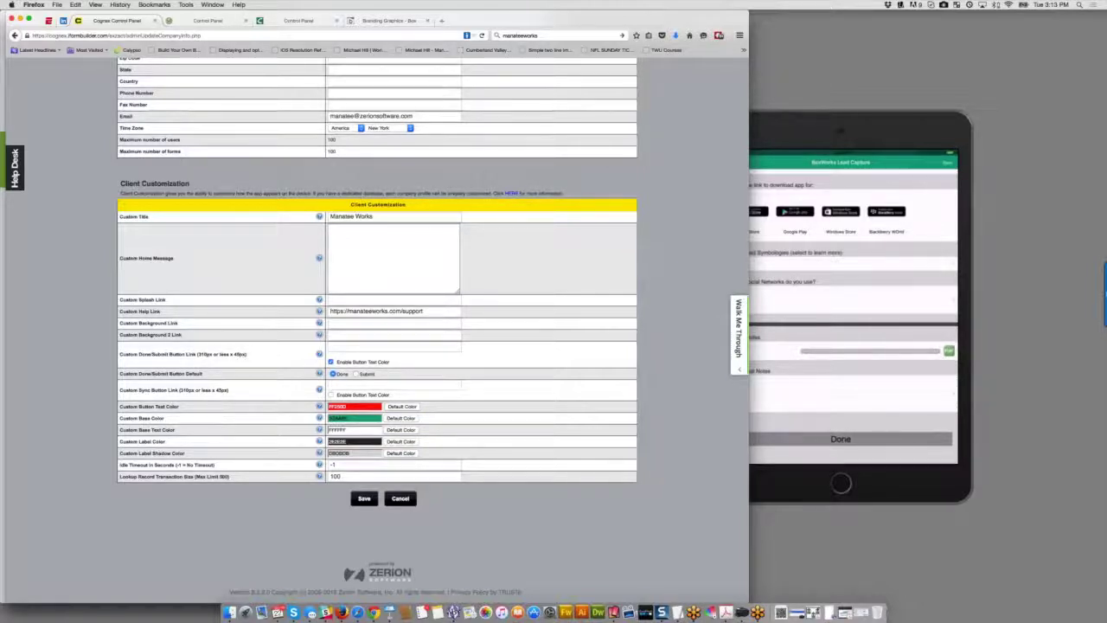
Step: Save the edited company information
{"action": "left_click", "coordinate": [802, 130]}
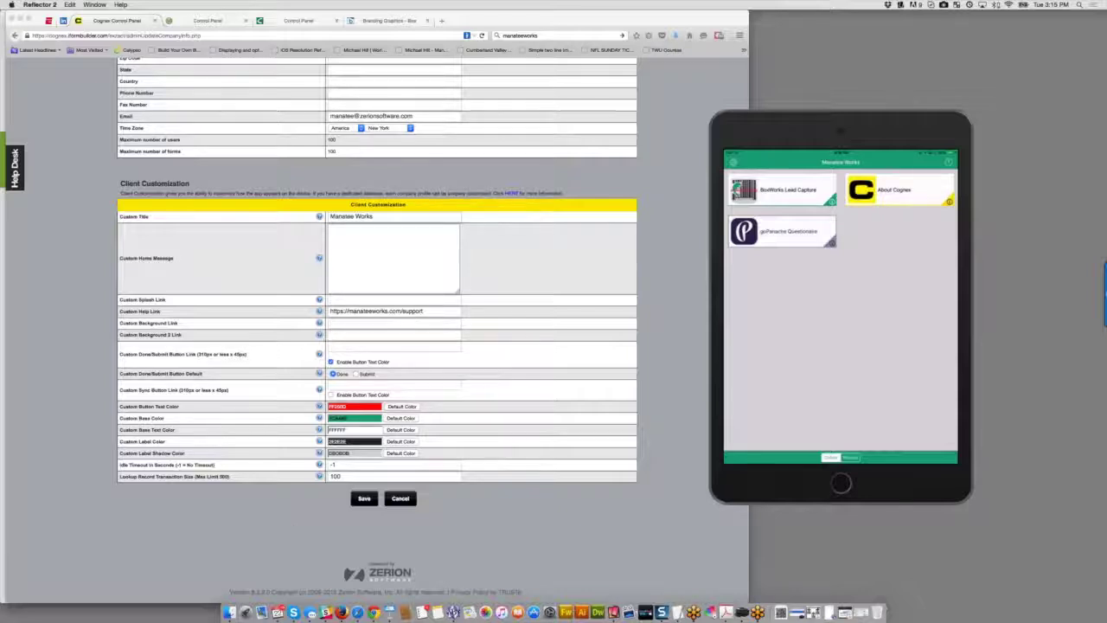
{"action": "left_click", "coordinate": [362, 504]}
{"action": "left_click", "coordinate": [362, 505]}
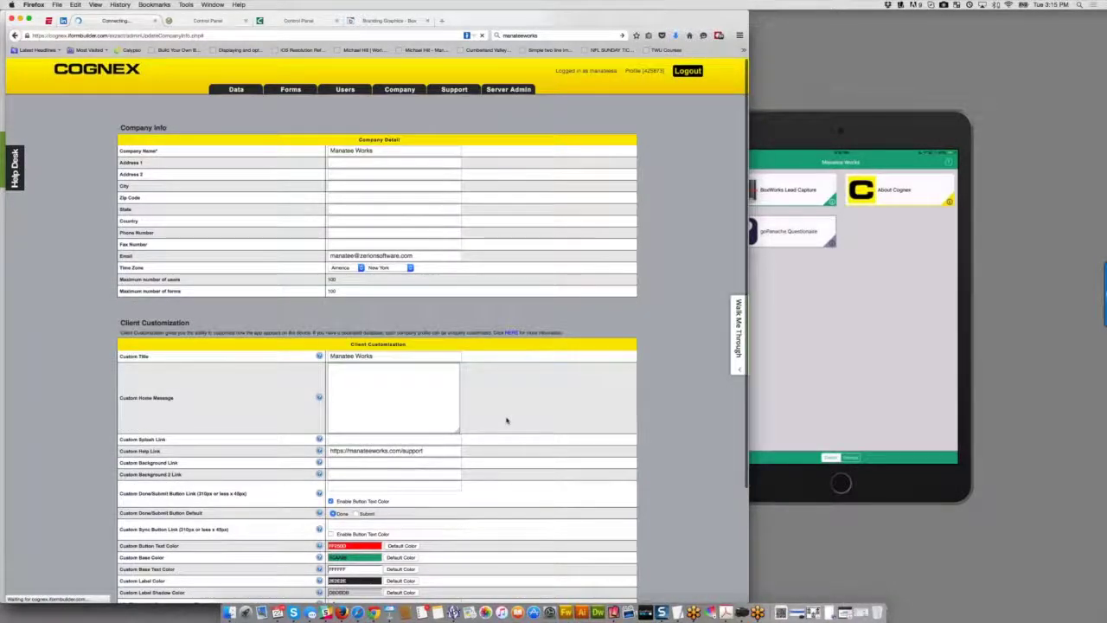
Step: Review the saved client customization colours and the email and report customization sections on the Company Info page
{"action": "scroll", "coordinate": [507, 420], "scroll_direction": "down", "scroll_amount": 3}
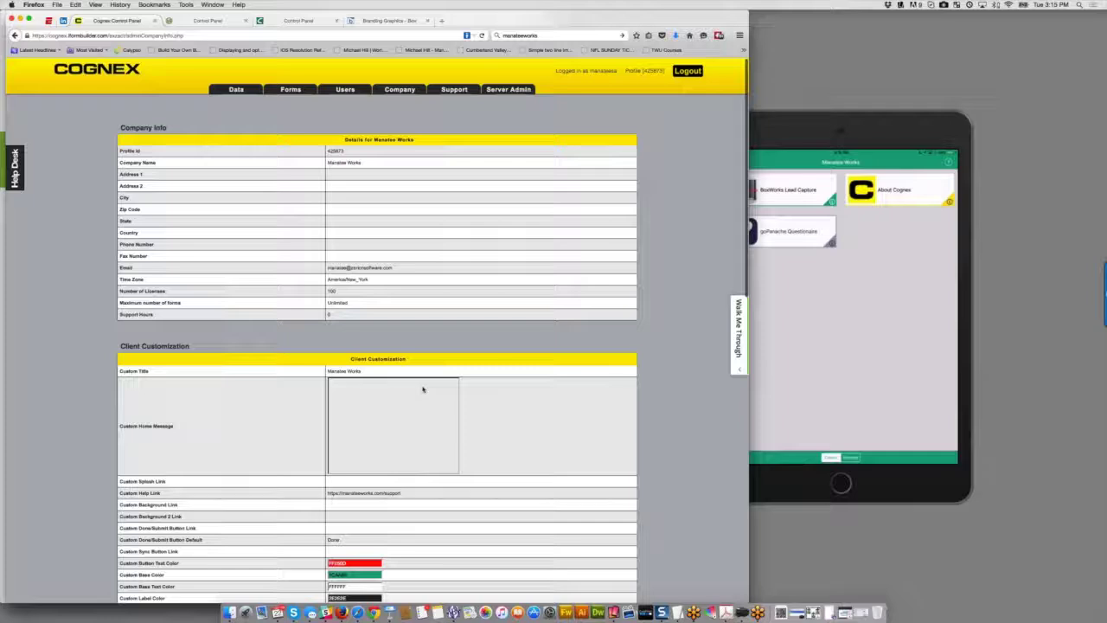
{"action": "scroll", "coordinate": [424, 389], "scroll_direction": "down", "scroll_amount": 5}
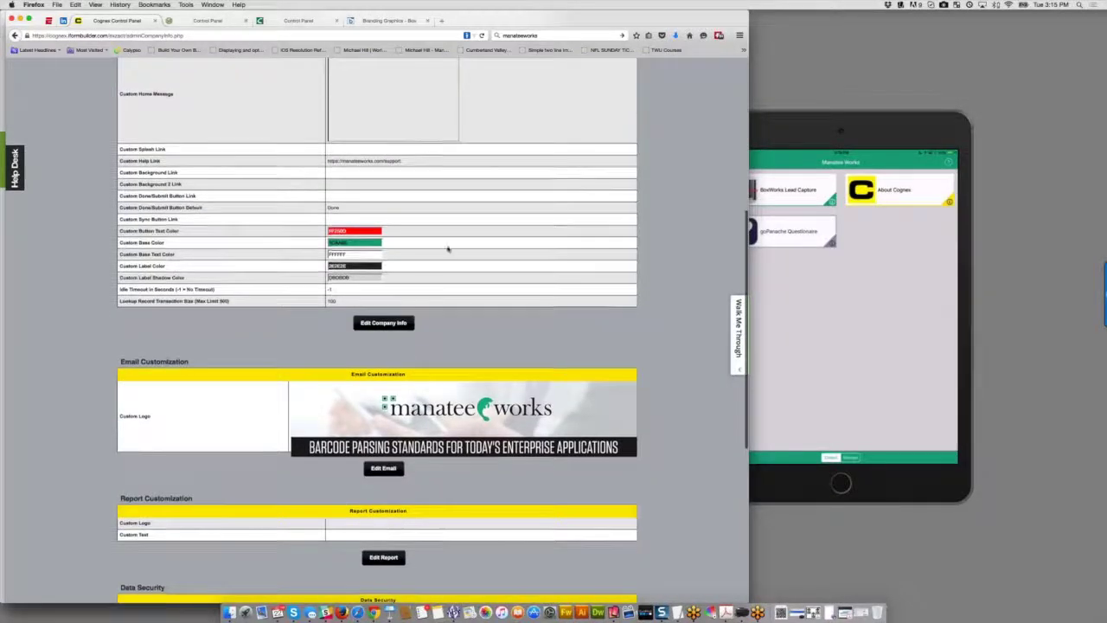
{"action": "scroll", "coordinate": [447, 249], "scroll_direction": "up", "scroll_amount": 3}
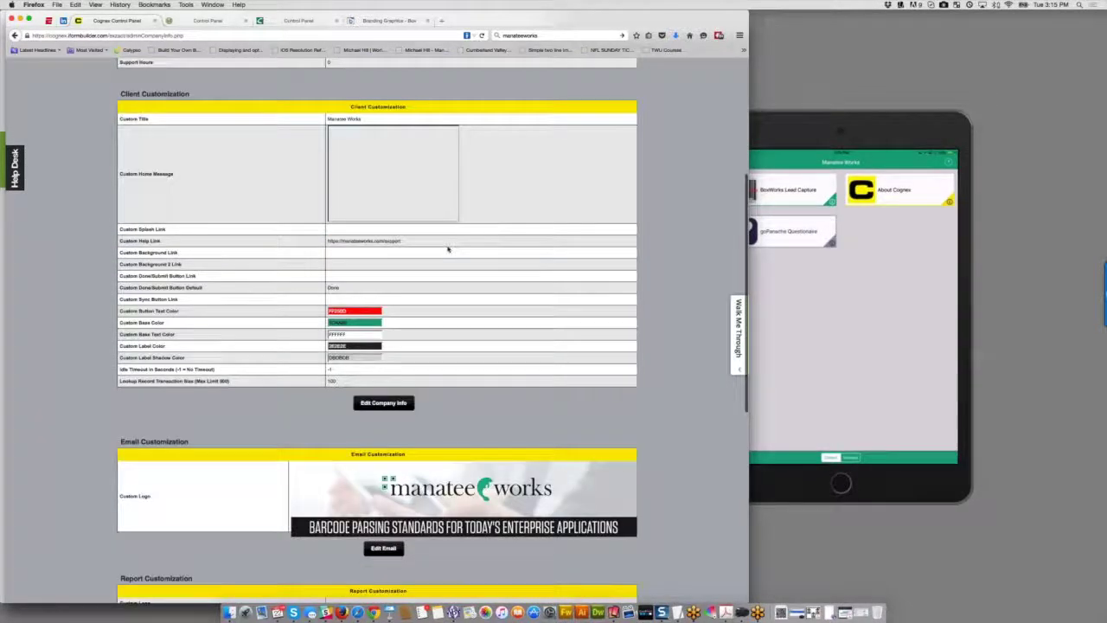
{"action": "scroll", "coordinate": [447, 250], "scroll_direction": "up", "scroll_amount": 3}
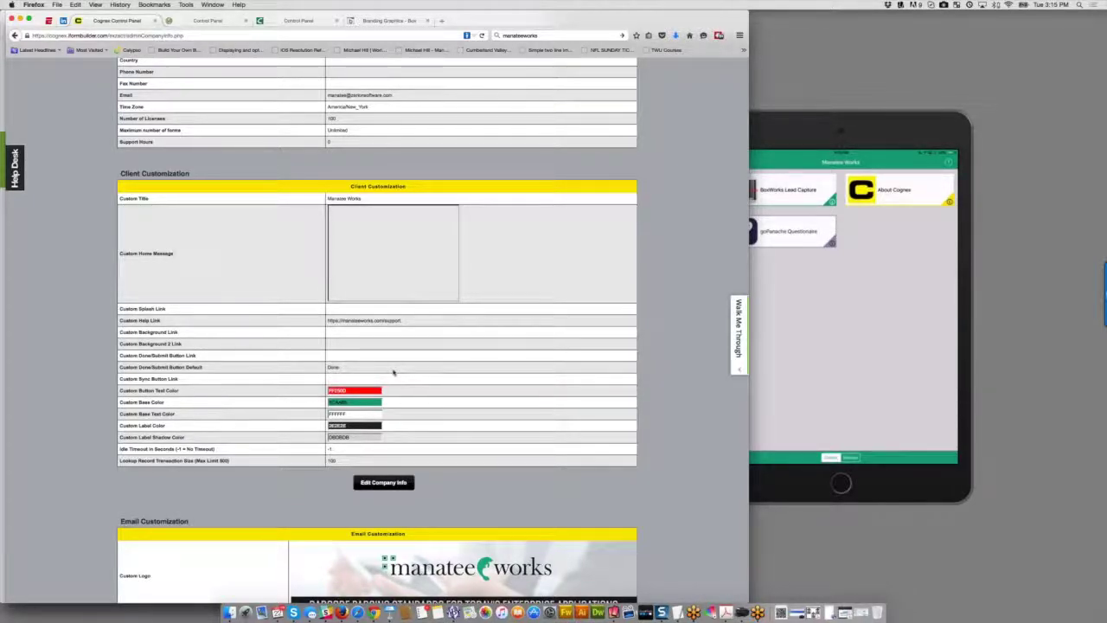
{"action": "scroll", "coordinate": [394, 372], "scroll_direction": "up", "scroll_amount": 2}
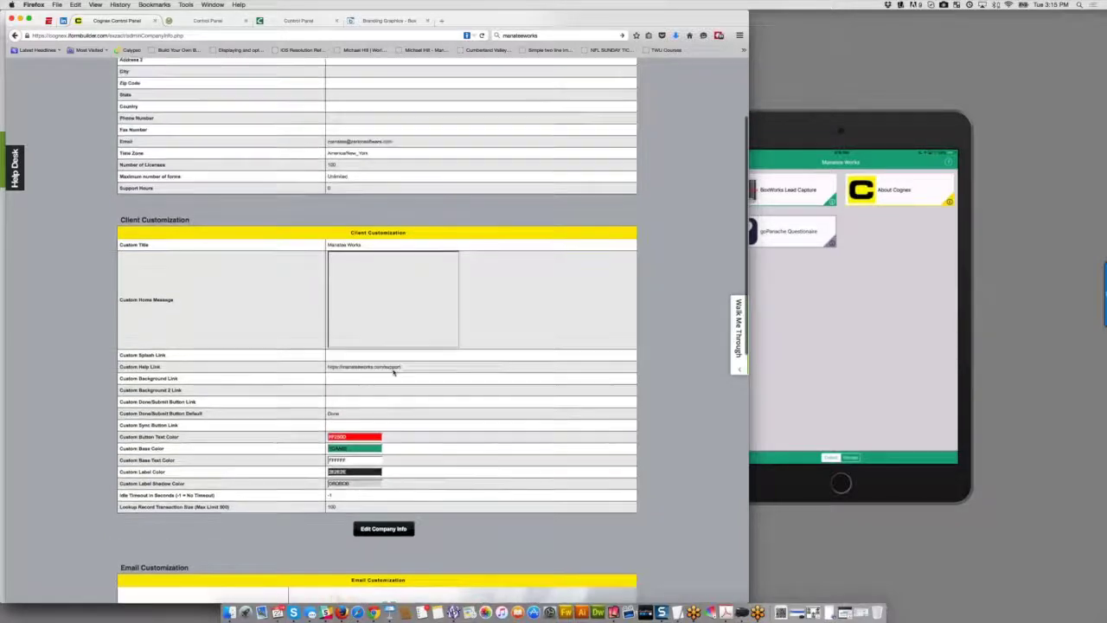
{"action": "scroll", "coordinate": [393, 372], "scroll_direction": "up", "scroll_amount": 3}
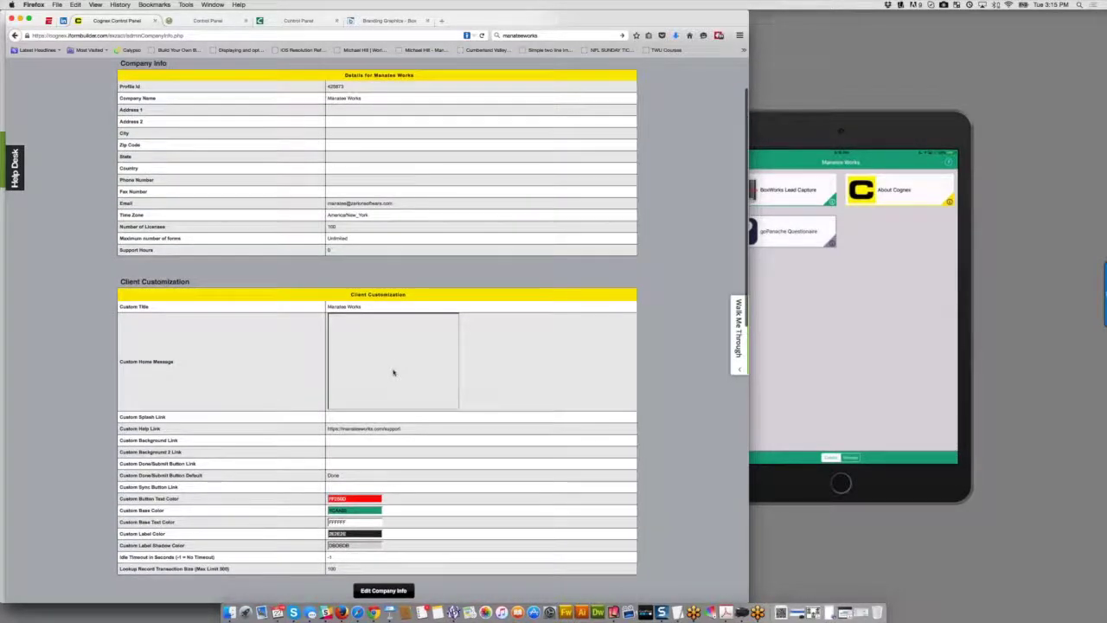
Step: Examine the BoxWorks Lead Capture form on the mirrored iPad from its banner down to the Done button
{"action": "scroll", "coordinate": [394, 372], "scroll_direction": "down", "scroll_amount": 2}
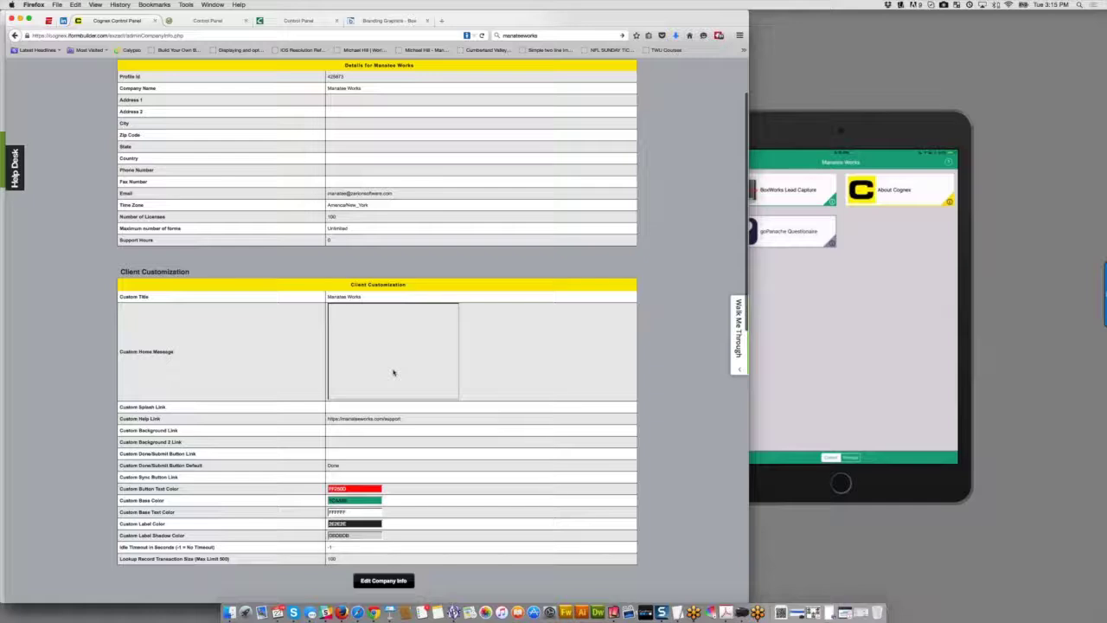
{"action": "left_click", "coordinate": [884, 345]}
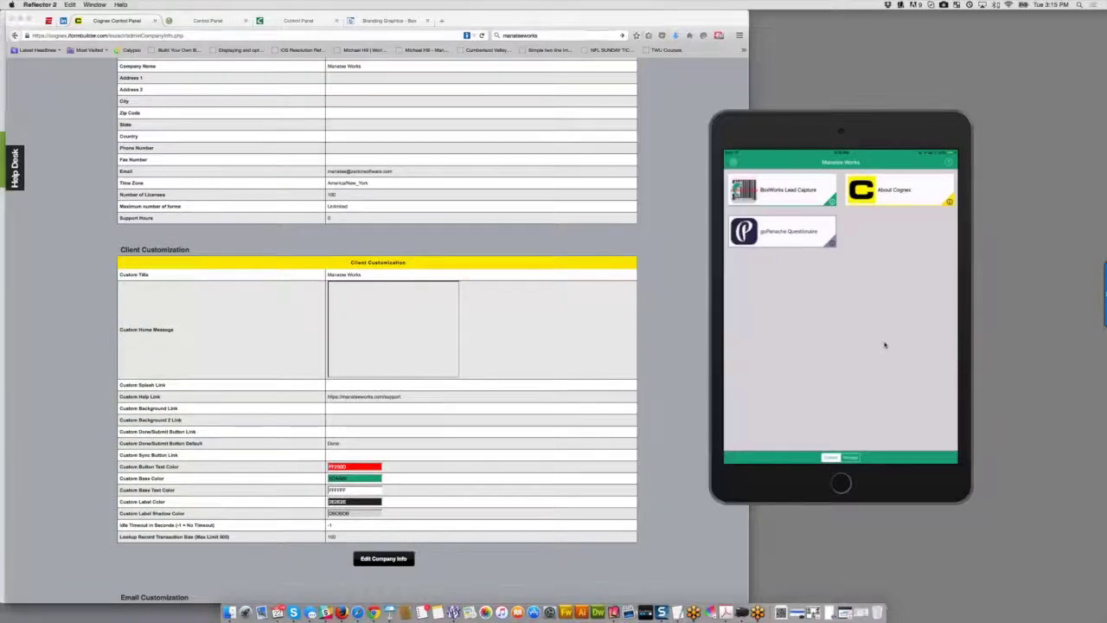
{"action": "left_click_drag", "start_coordinate": [826, 130], "coordinate": [595, 167]}
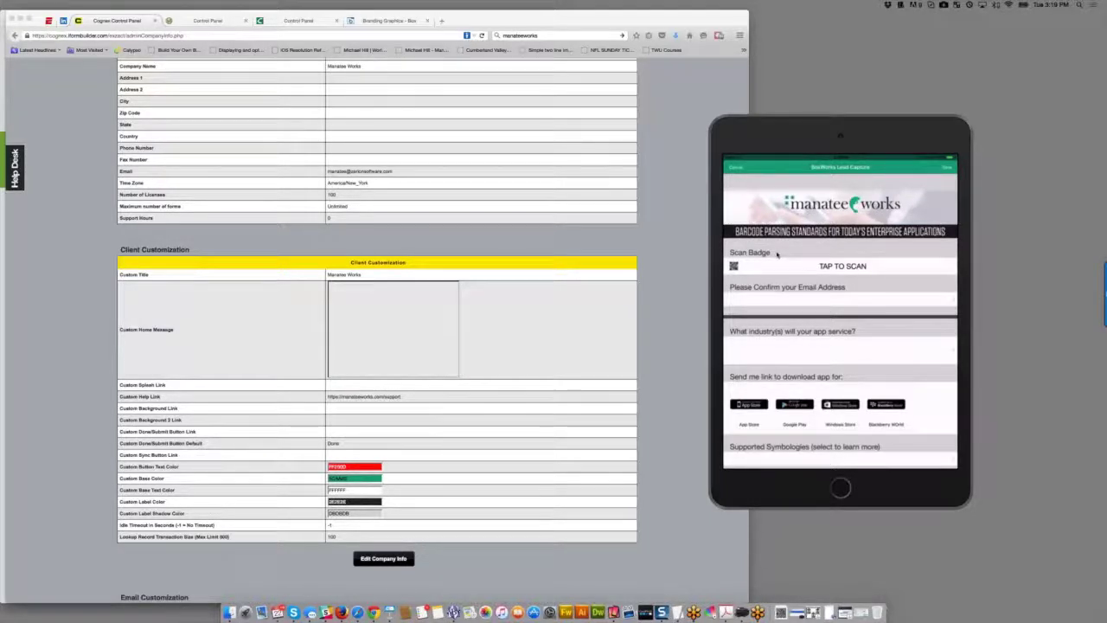
{"action": "scroll", "coordinate": [777, 255], "scroll_direction": "down", "scroll_amount": 3}
{"action": "scroll", "coordinate": [777, 255], "scroll_direction": "down", "scroll_amount": 2}
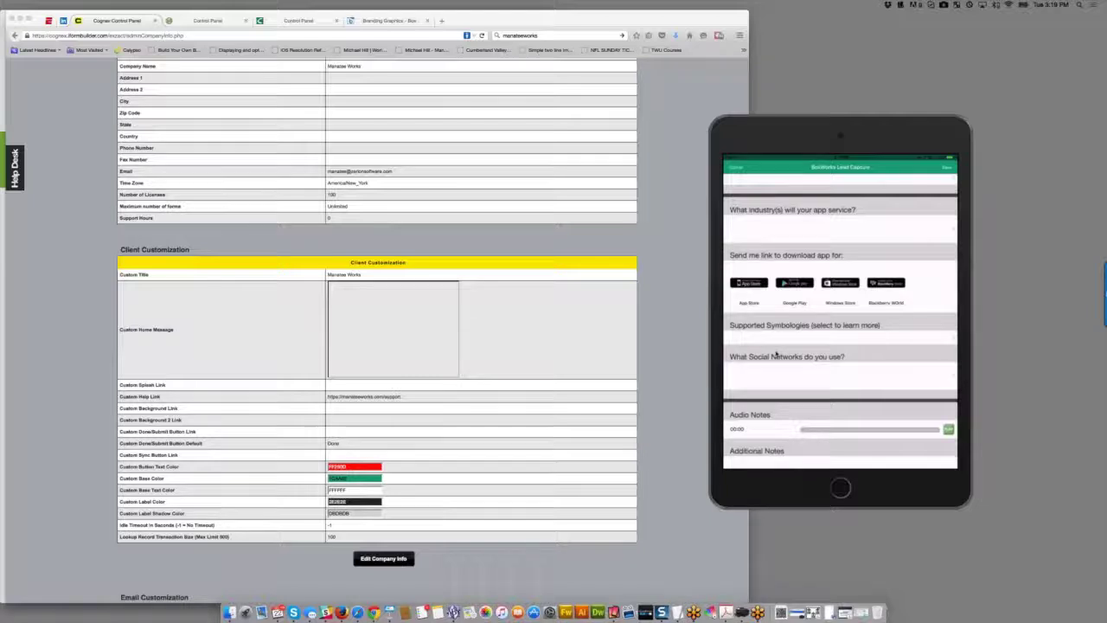
{"action": "scroll", "coordinate": [776, 353], "scroll_direction": "down", "scroll_amount": 3}
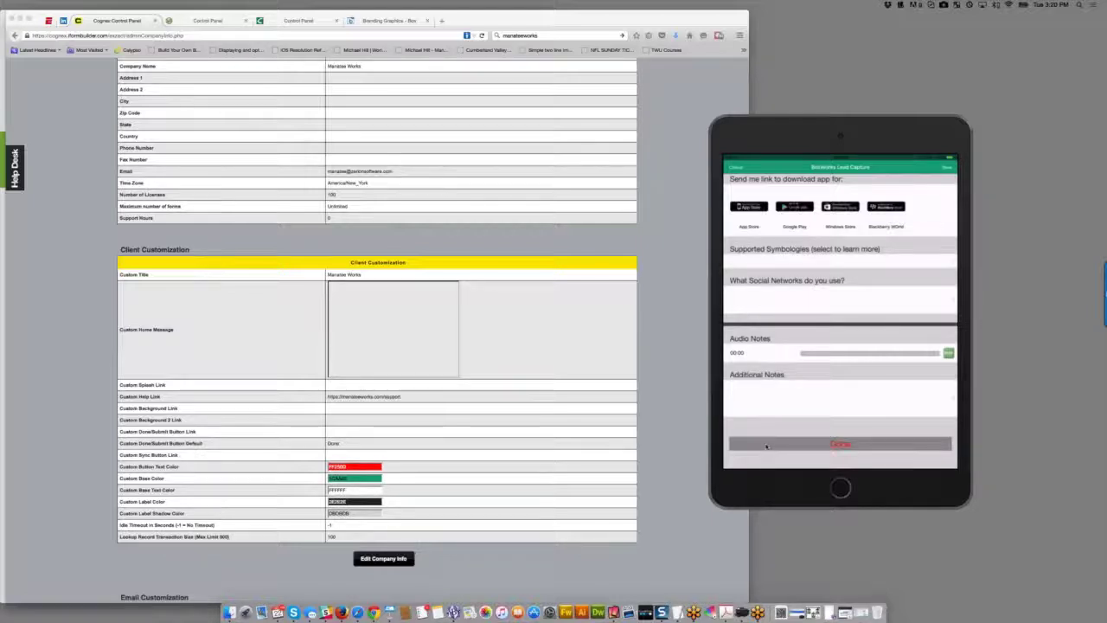
{"action": "left_click", "coordinate": [767, 445]}
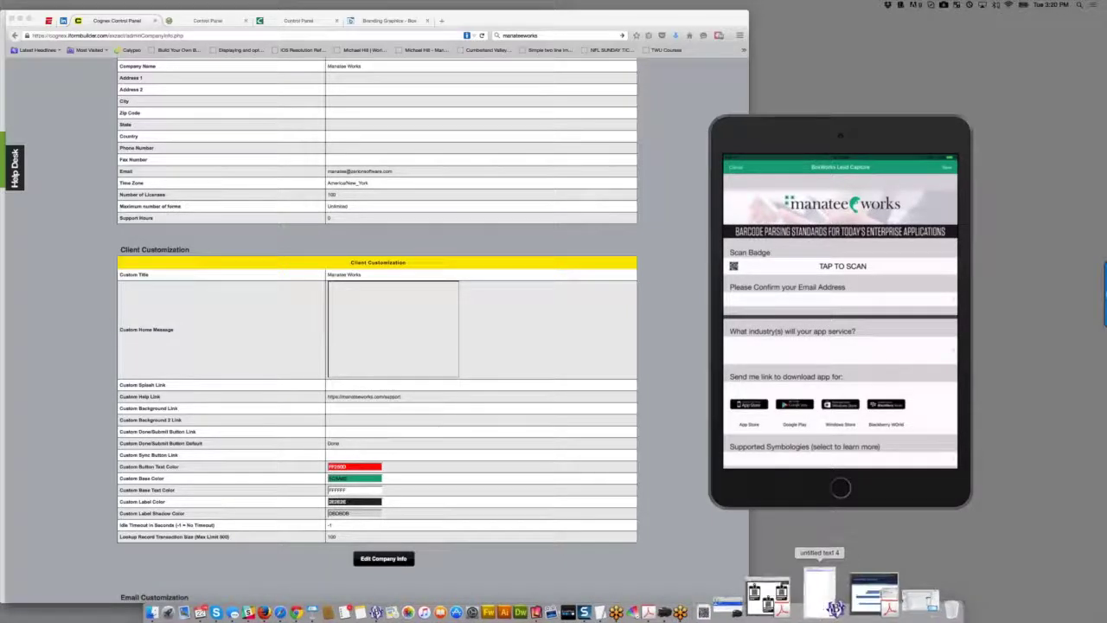
Step: Switch to the Keynote presentation, advance to the Form Customization slide, and put the presentation away
{"action": "left_click", "coordinate": [857, 603]}
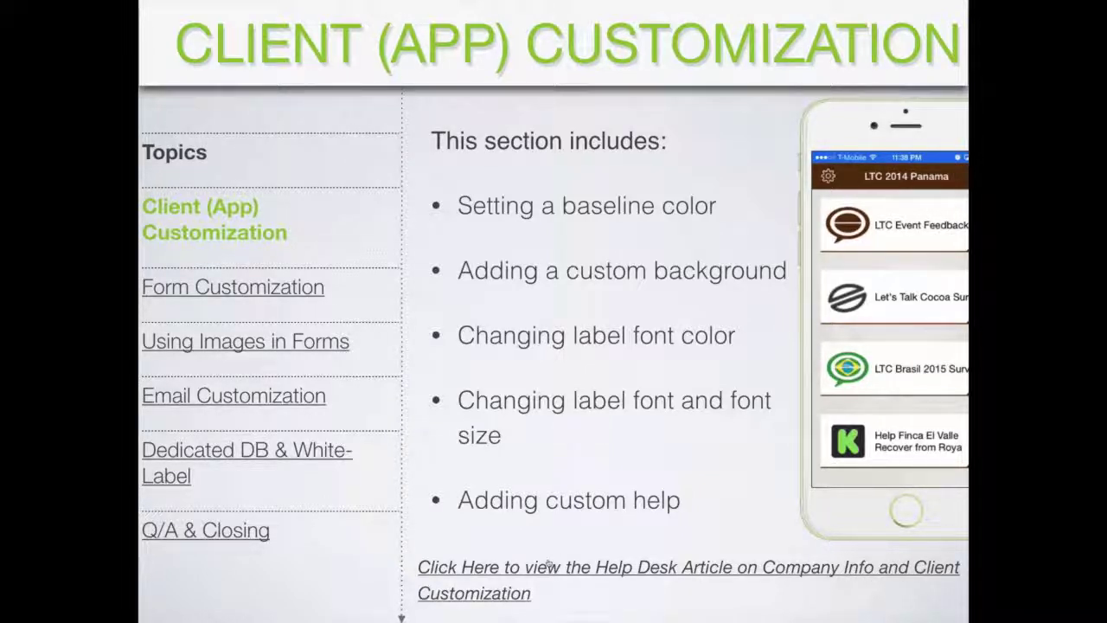
{"action": "left_click", "coordinate": [449, 536]}
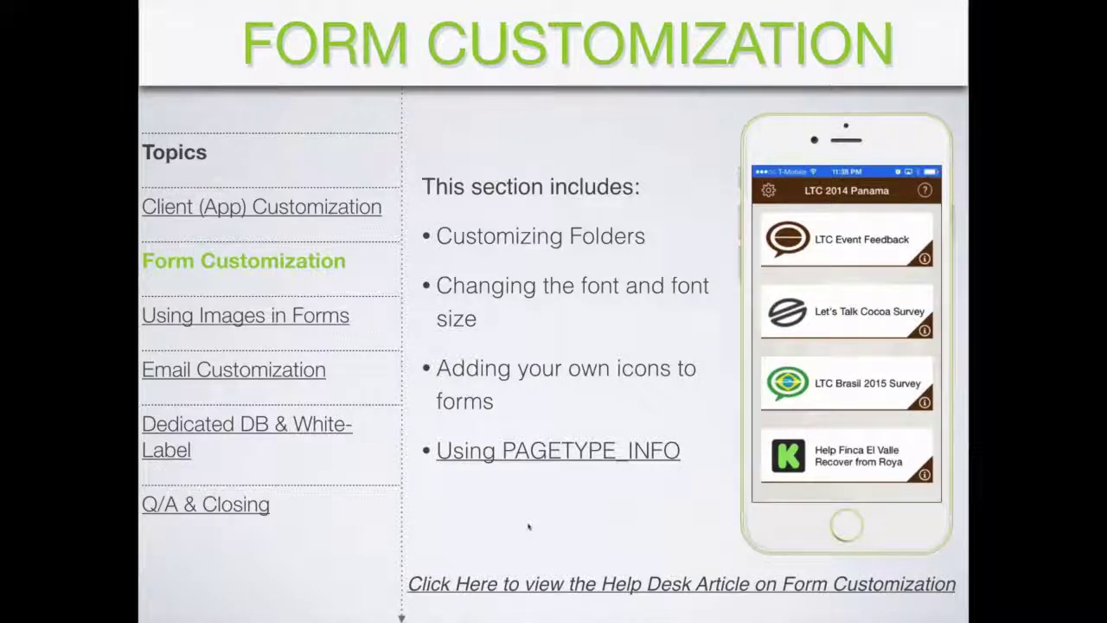
{"action": "key", "text": "Escape"}
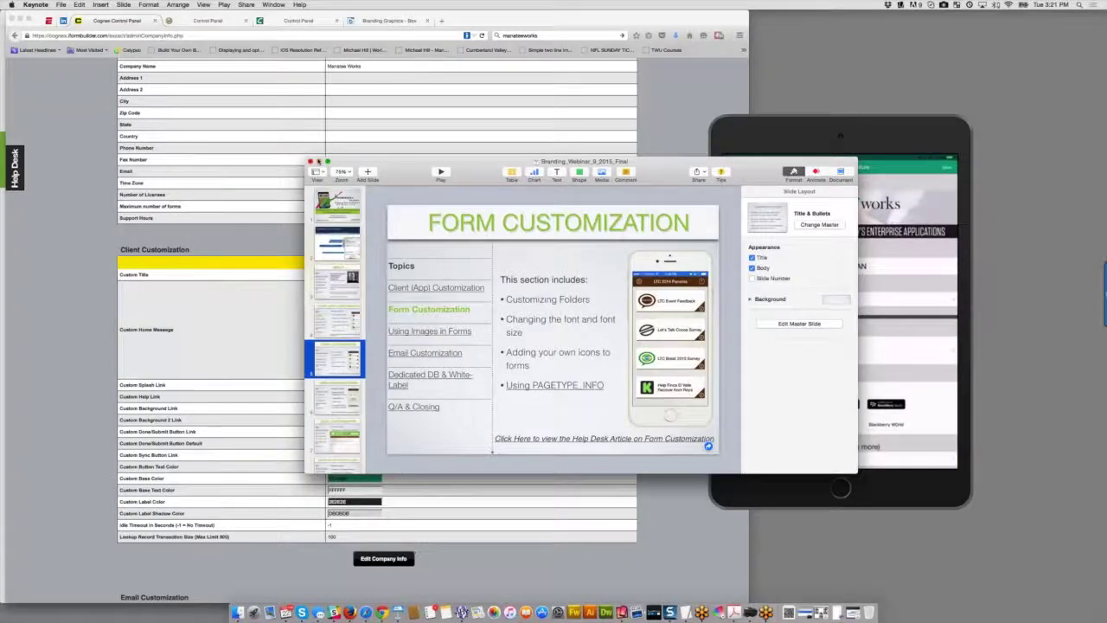
{"action": "left_click", "coordinate": [319, 162]}
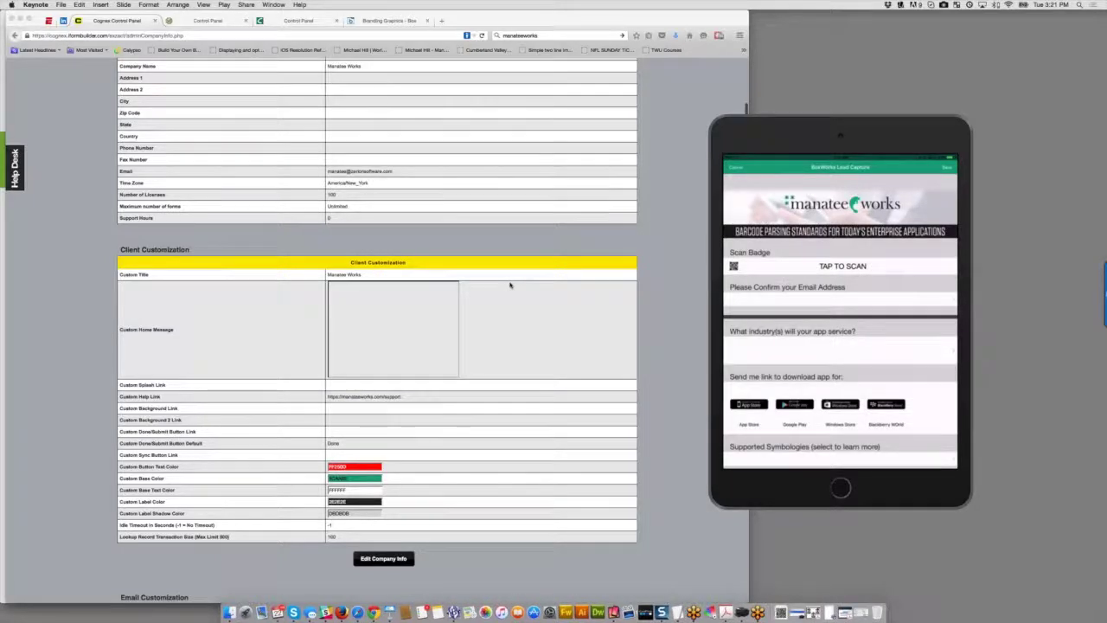
Step: View the BoxWorks Lead Capture form's details on the mirrored iPad and adjust the iPad window's size and position beside the browser
{"action": "scroll", "coordinate": [510, 285], "scroll_direction": "up", "scroll_amount": 3}
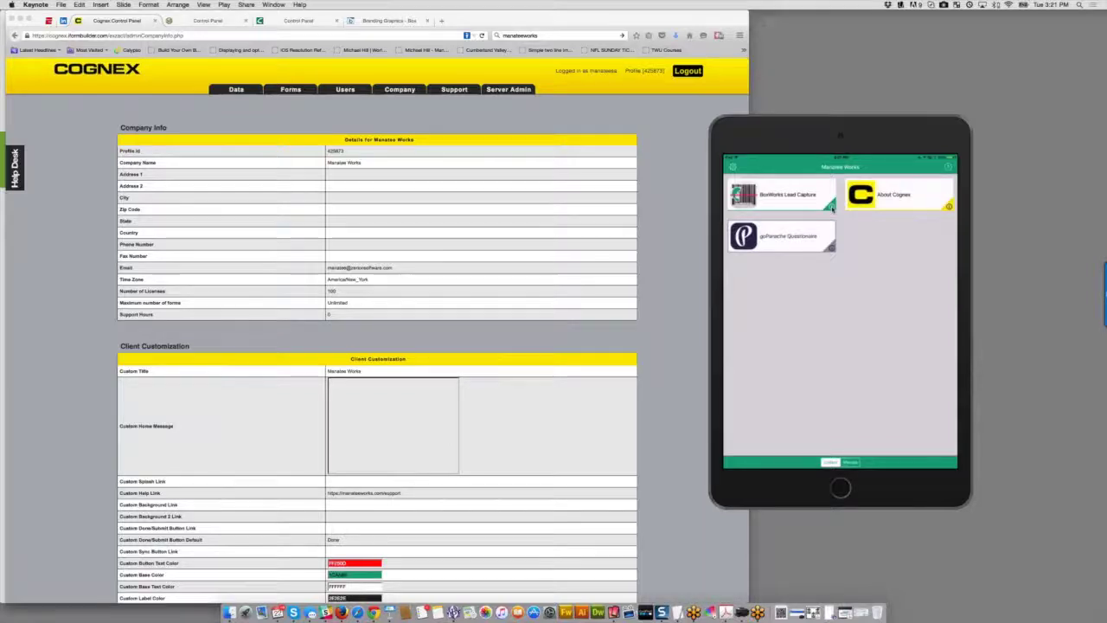
{"action": "left_click", "coordinate": [832, 208]}
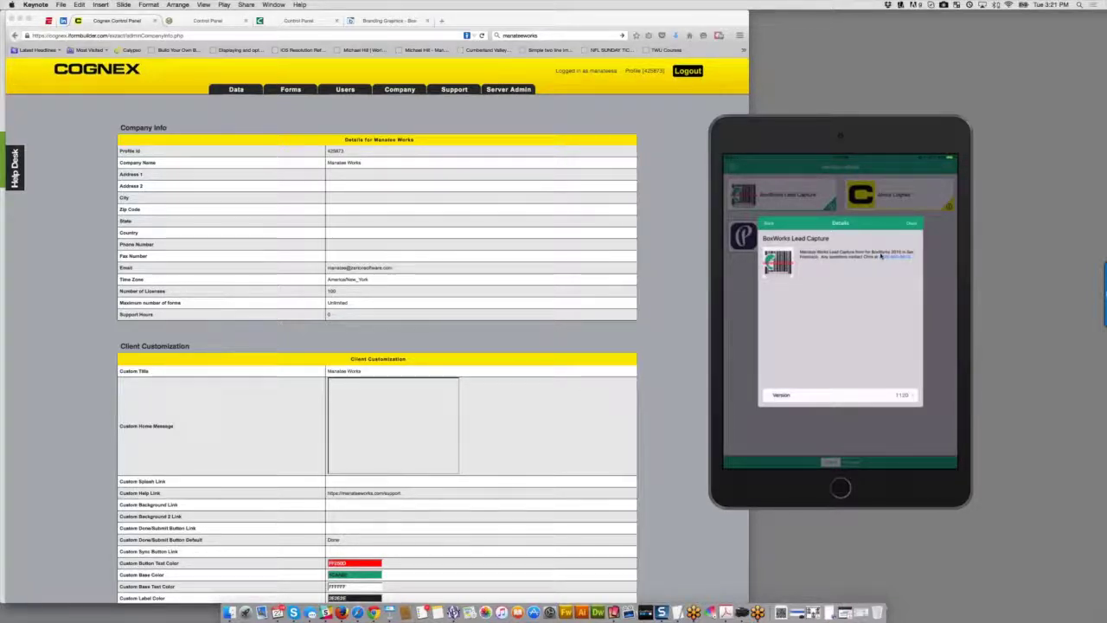
{"action": "left_click", "coordinate": [734, 506]}
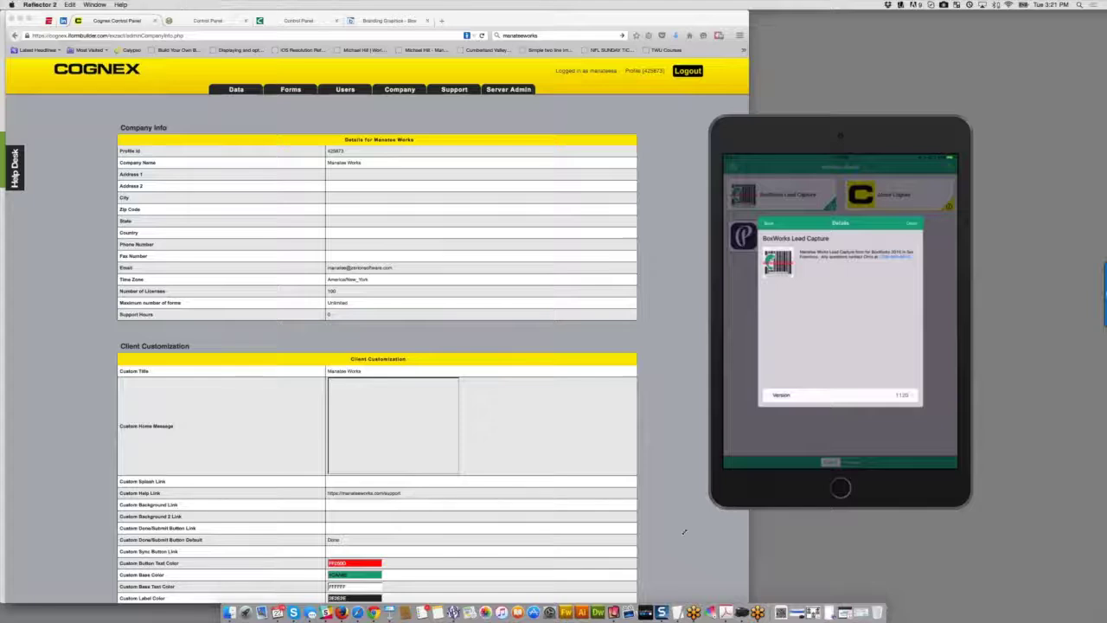
{"action": "left_click_drag", "start_coordinate": [720, 498], "coordinate": [628, 620]}
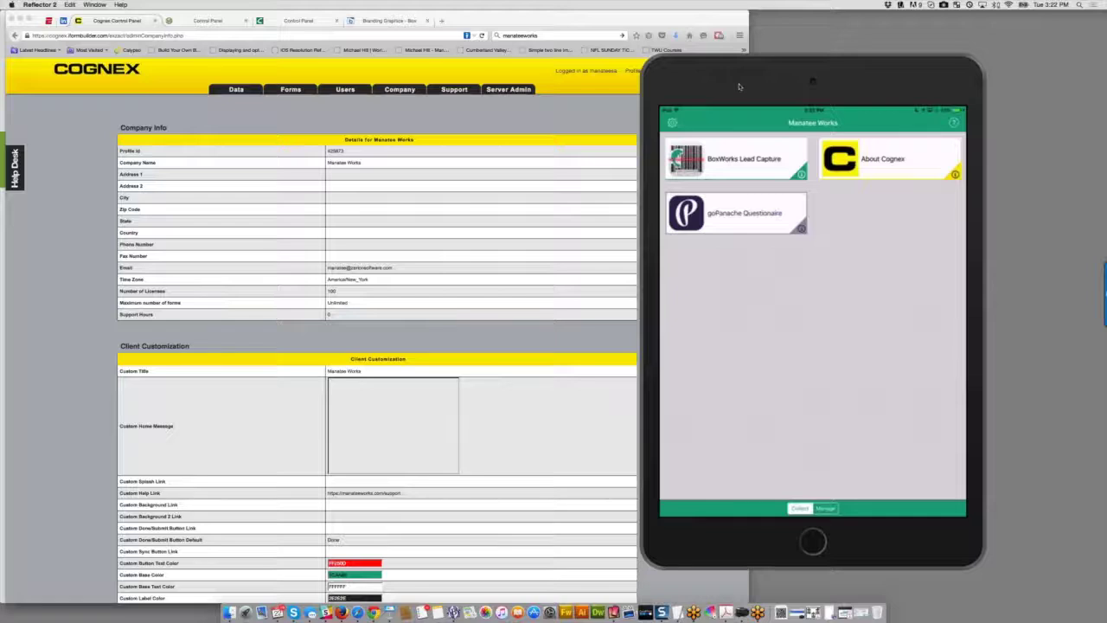
{"action": "left_click_drag", "start_coordinate": [769, 86], "coordinate": [802, 85]}
{"action": "left_click_drag", "start_coordinate": [696, 550], "coordinate": [742, 485]}
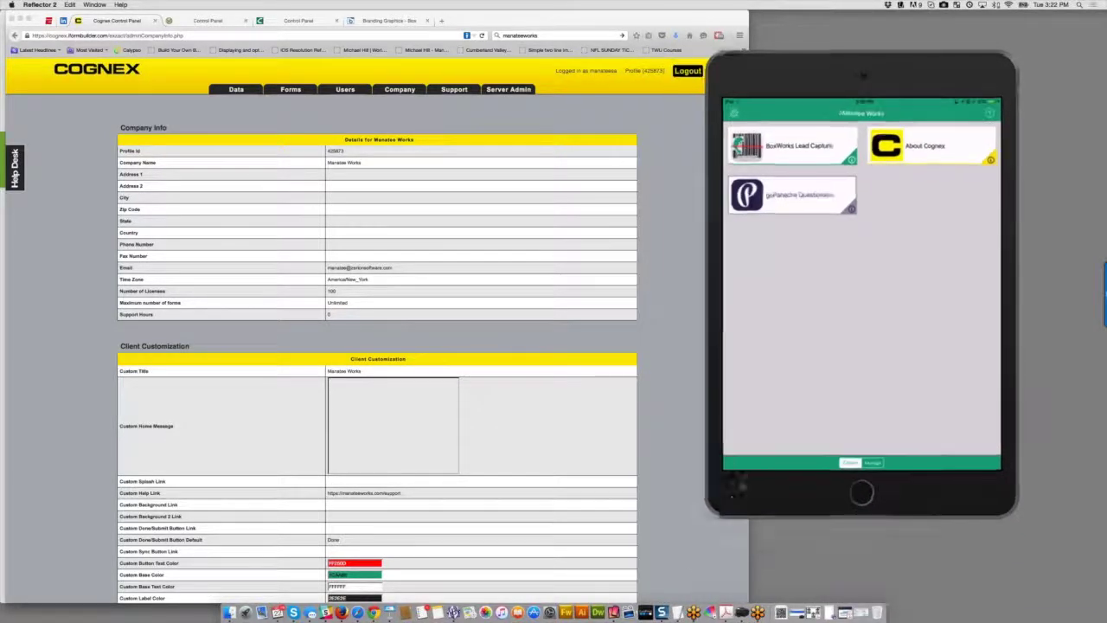
Step: Load the event_lead_capture form in the form builder and open its form properties
{"action": "left_click", "coordinate": [290, 89]}
{"action": "left_click", "coordinate": [289, 112]}
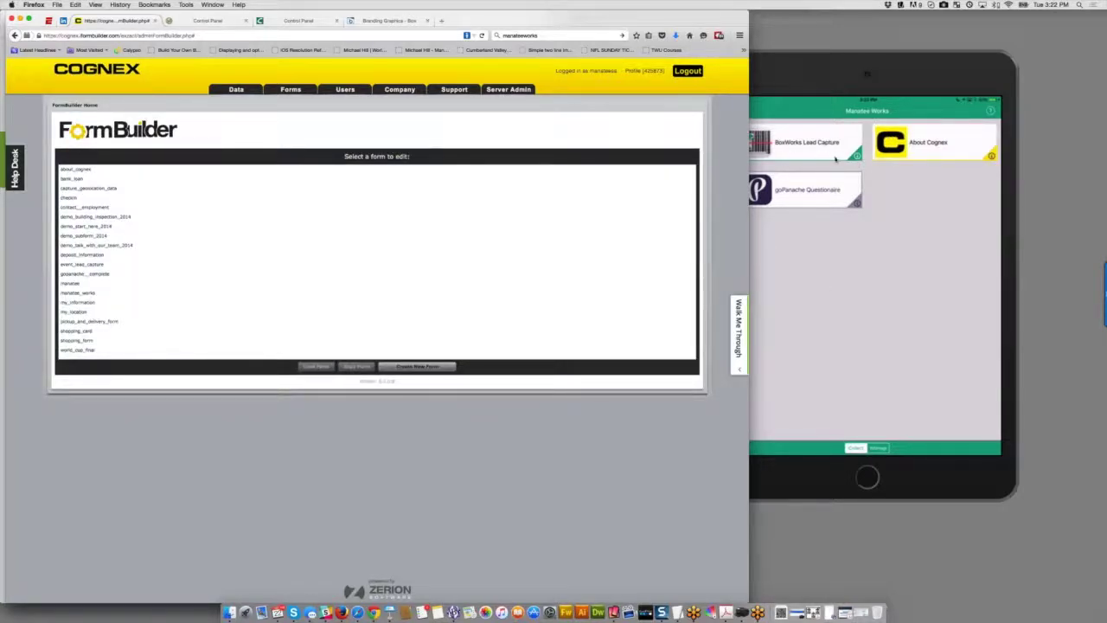
{"action": "left_click", "coordinate": [842, 291]}
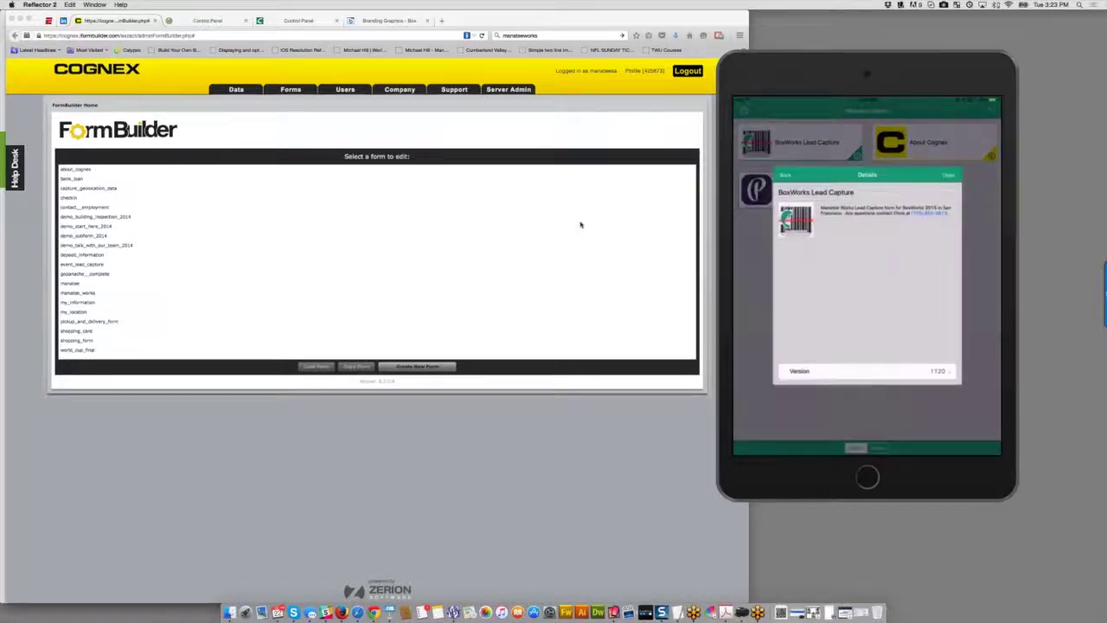
{"action": "left_click", "coordinate": [233, 229]}
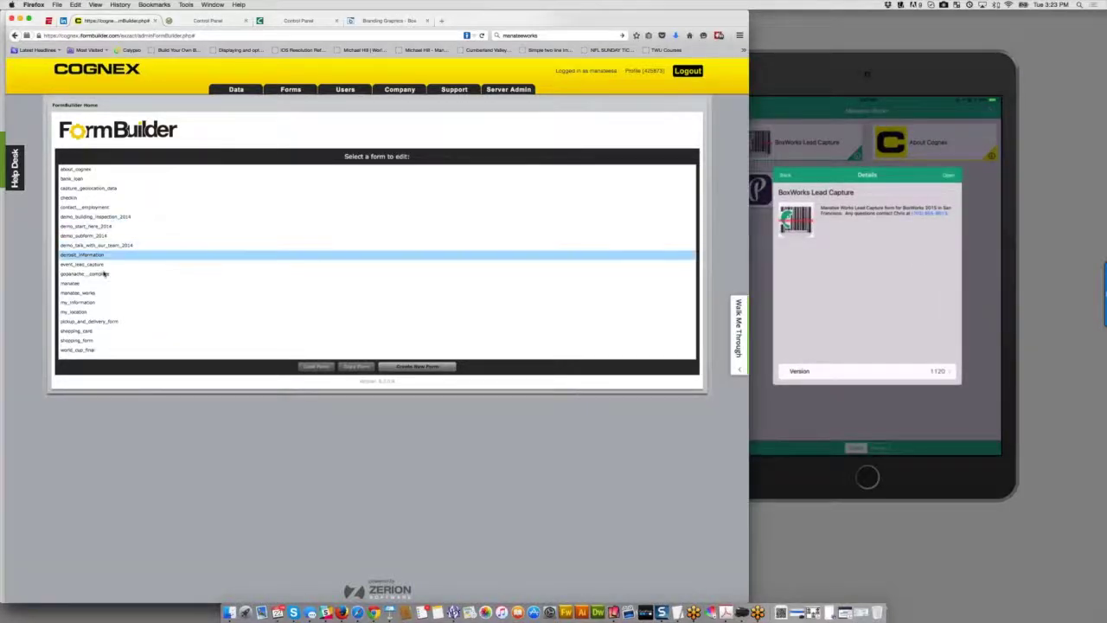
{"action": "left_click", "coordinate": [311, 367]}
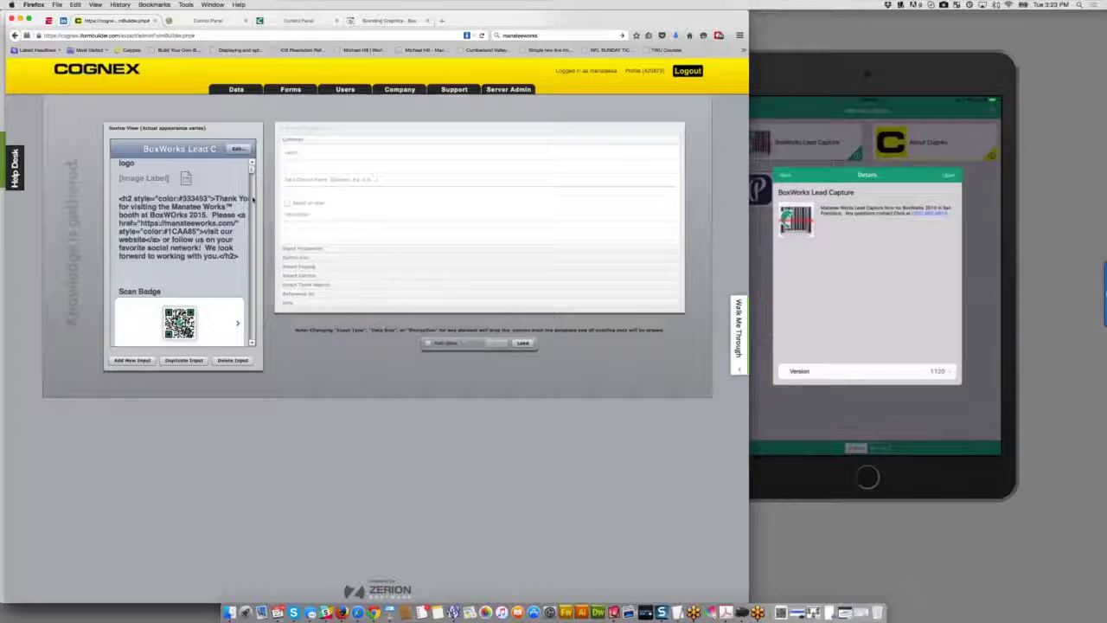
{"action": "left_click", "coordinate": [203, 188]}
{"action": "left_click", "coordinate": [236, 148]}
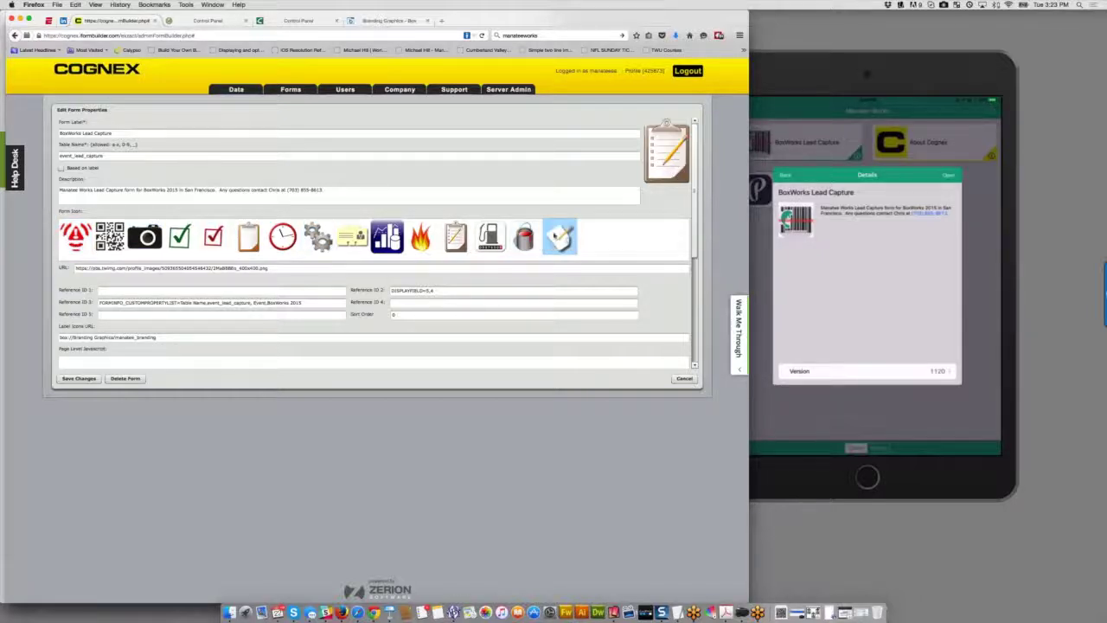
Step: Examine the form icon URL, its help text and the Label Icons URL in the form properties
{"action": "left_click", "coordinate": [142, 269]}
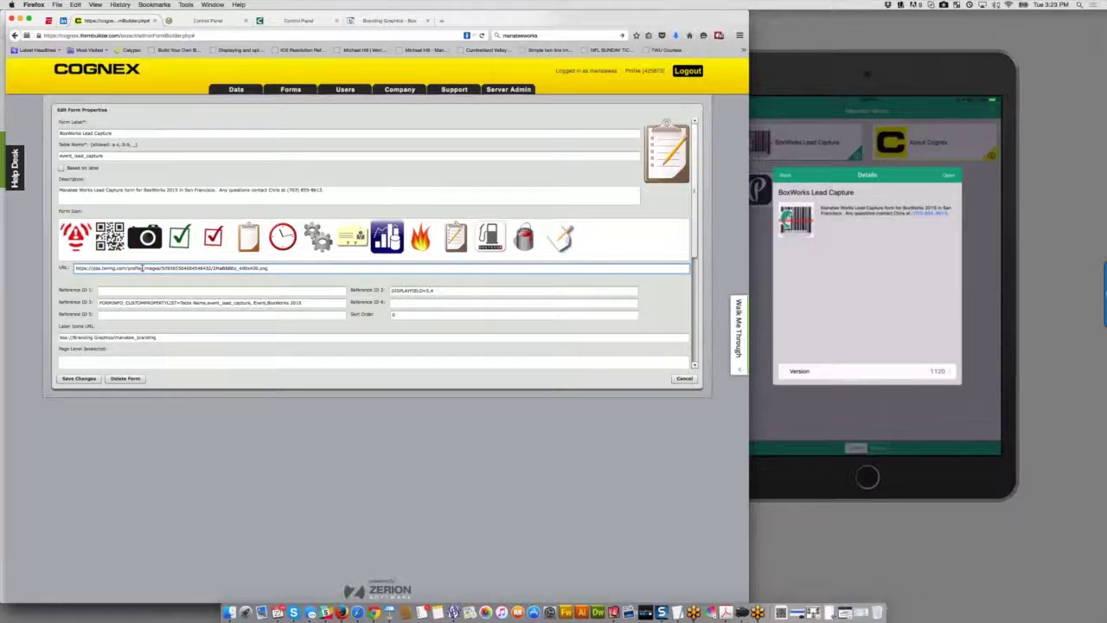
{"action": "key", "text": "super+a"}
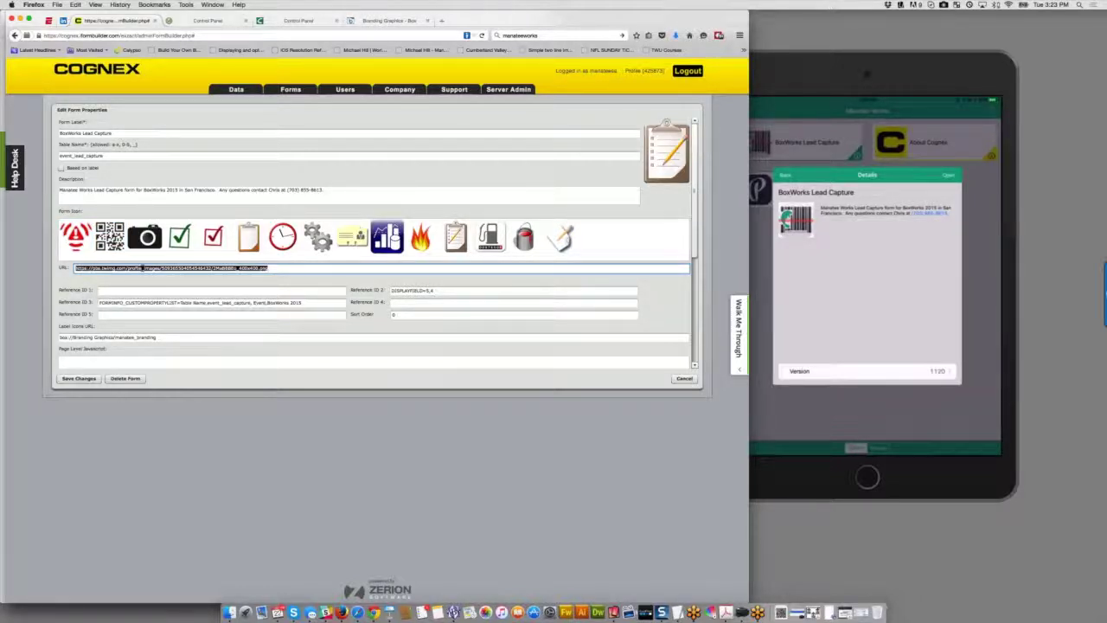
{"action": "mouse_move", "coordinate": [139, 270]}
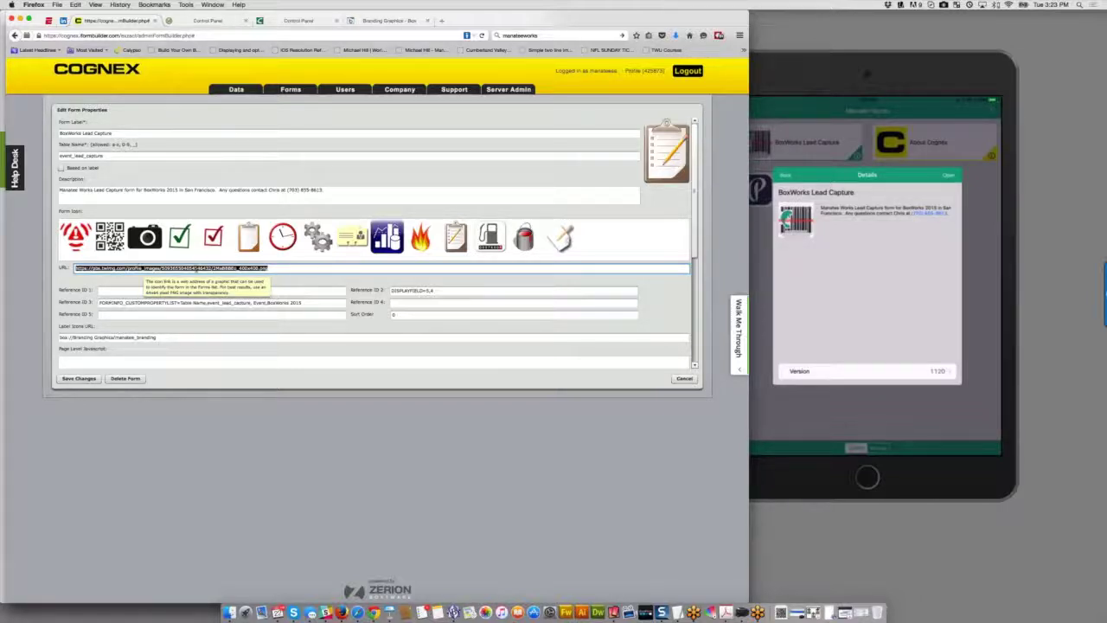
{"action": "left_click", "coordinate": [275, 267]}
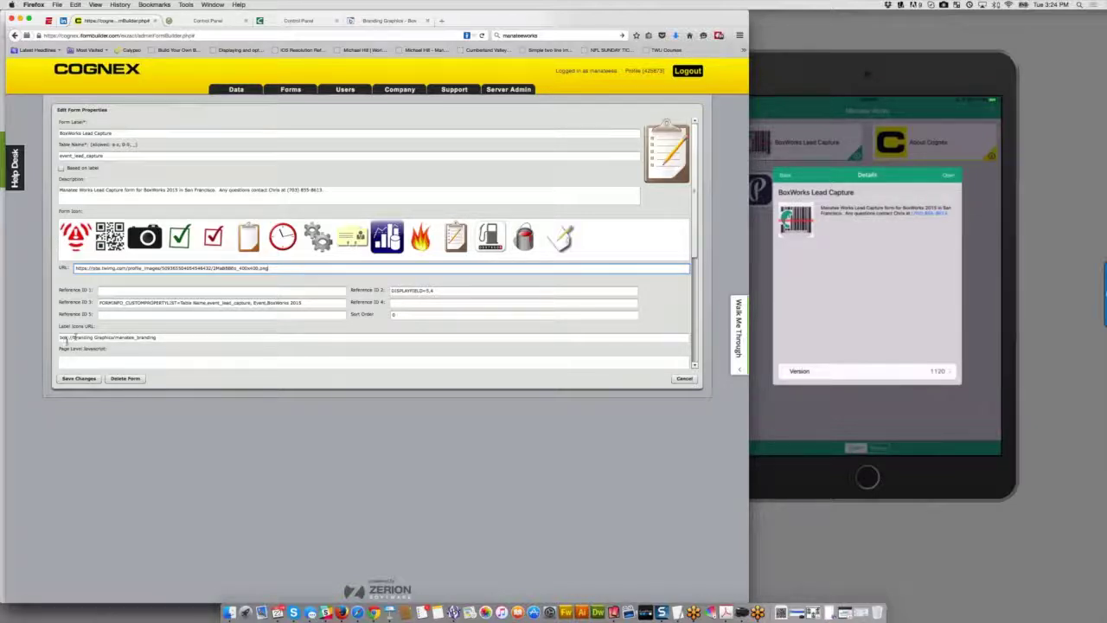
{"action": "mouse_move", "coordinate": [73, 337]}
Step: Copy the form icon's URL and open the image in a new browser tab
{"action": "left_click_drag", "start_coordinate": [282, 268], "coordinate": [73, 269]}
{"action": "left_click", "coordinate": [273, 269]}
{"action": "left_click_drag", "start_coordinate": [271, 269], "coordinate": [67, 264]}
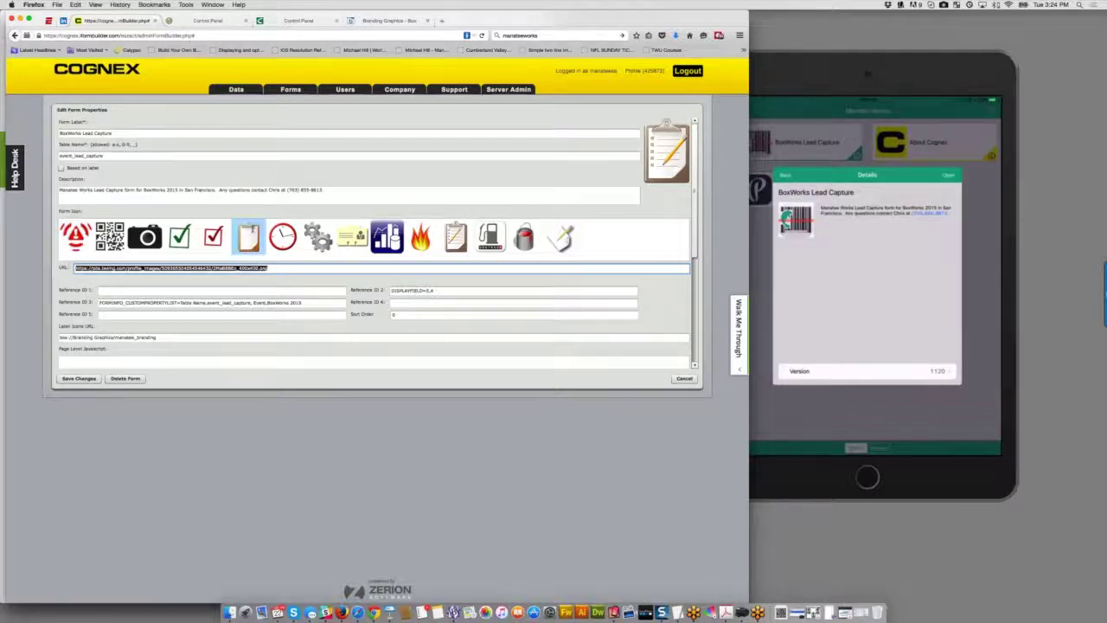
{"action": "left_click", "coordinate": [442, 21]}
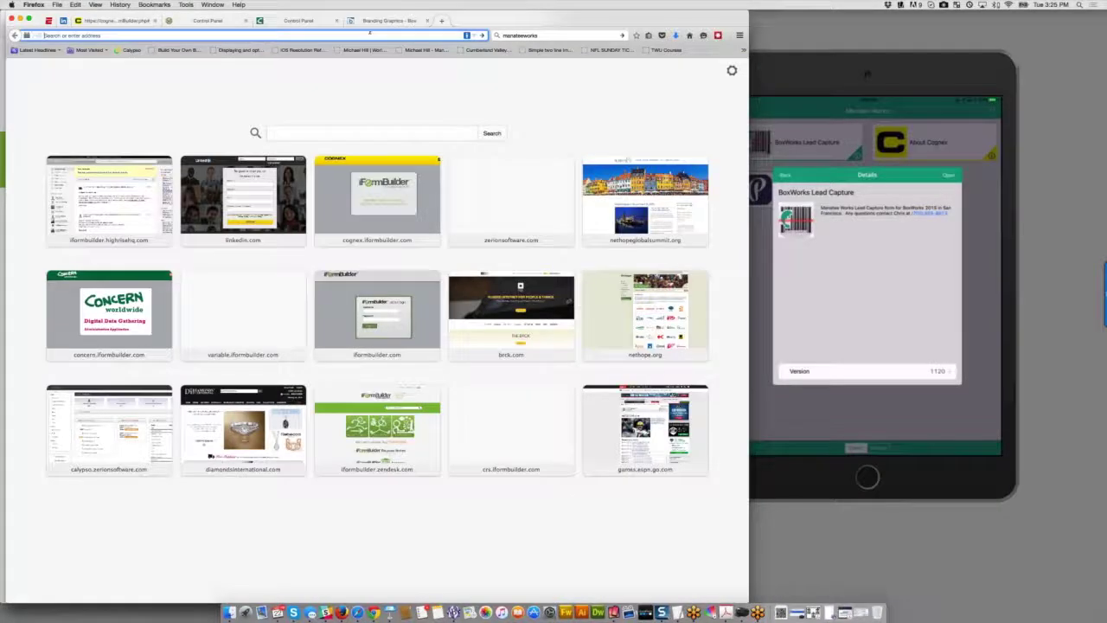
{"action": "key", "text": "super+v"}
{"action": "key", "text": "Return"}
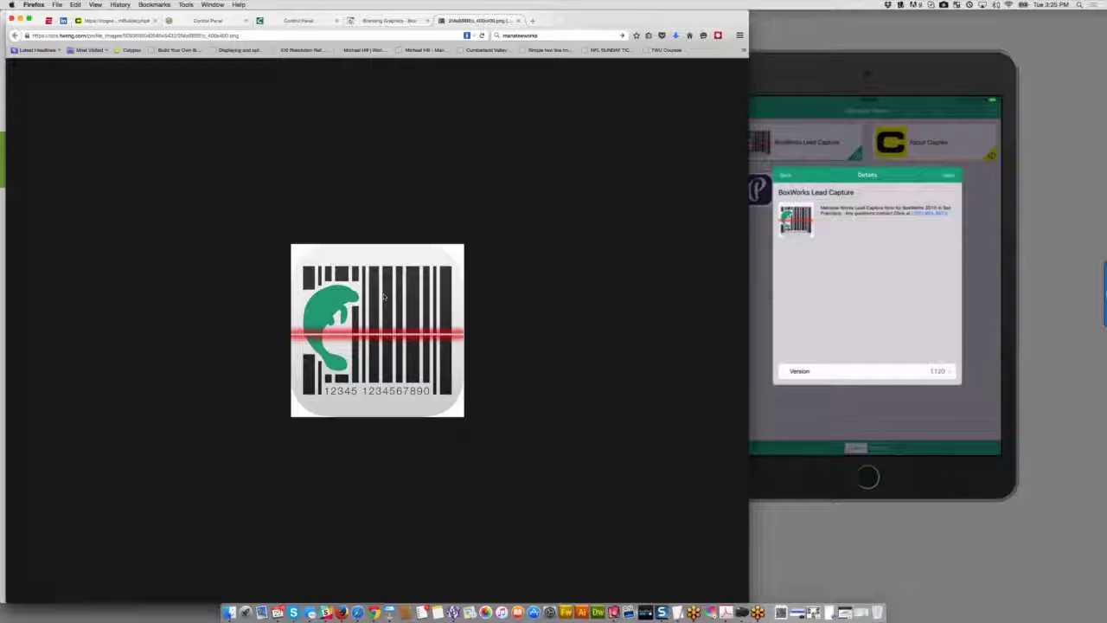
Step: Return to the form properties and examine the custom property list in Reference ID 3
{"action": "left_click", "coordinate": [117, 21]}
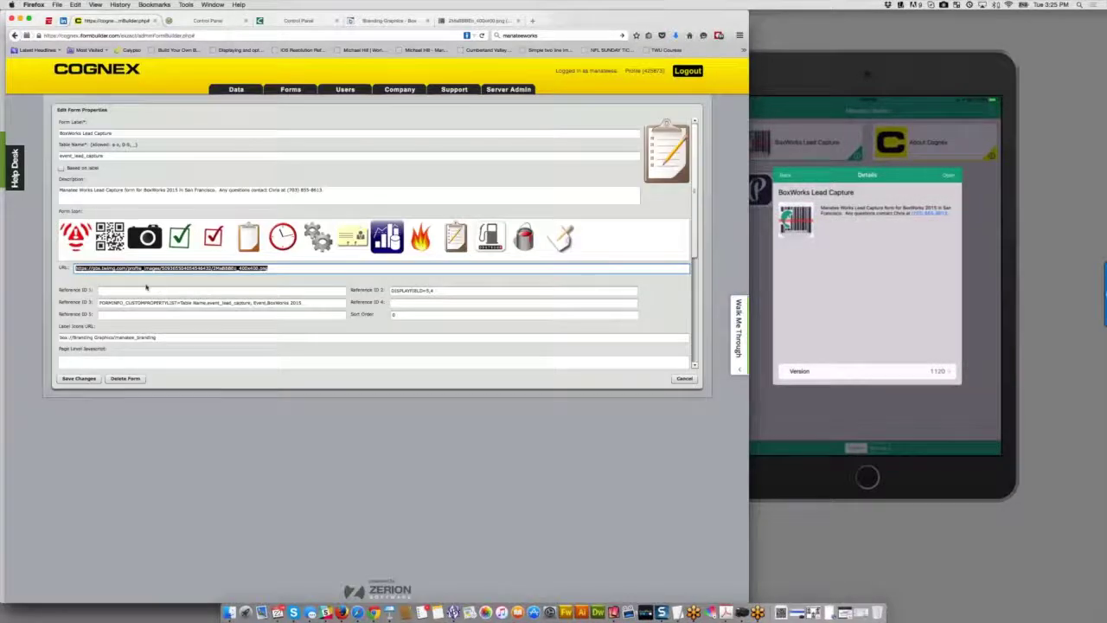
{"action": "left_click", "coordinate": [288, 269]}
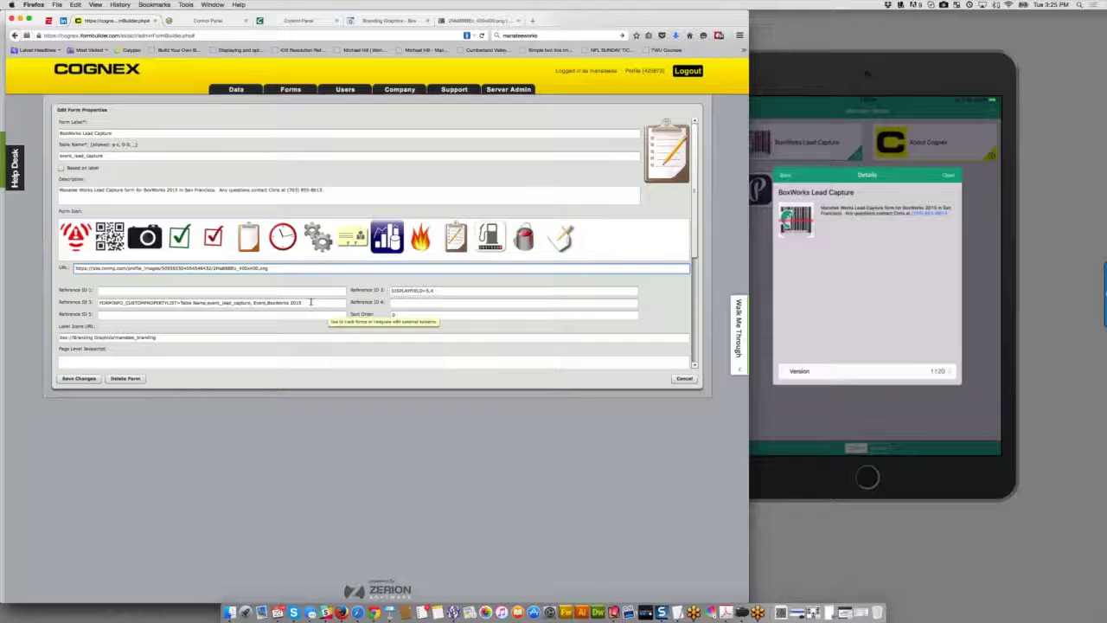
{"action": "left_click", "coordinate": [309, 302]}
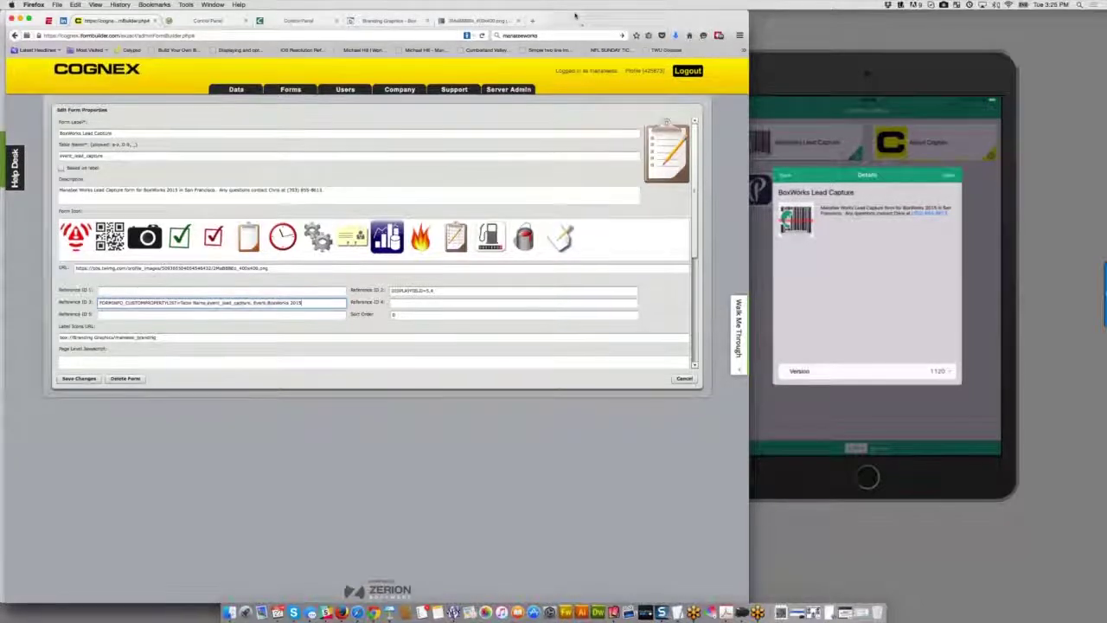
Step: Move the Firefox window aside and open the "How Do I Customize The Form Menu?" help article in Safari
{"action": "left_click_drag", "start_coordinate": [575, 15], "coordinate": [774, 19]}
{"action": "left_click", "coordinate": [77, 32]}
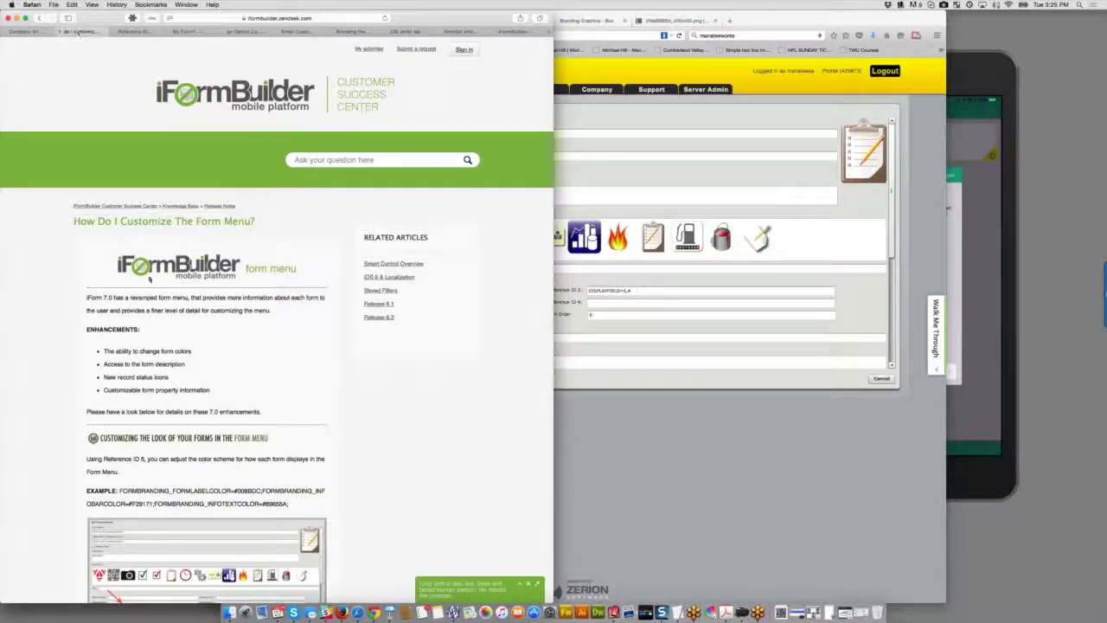
{"action": "scroll", "coordinate": [177, 344], "scroll_direction": "down", "scroll_amount": 2}
{"action": "scroll", "coordinate": [177, 344], "scroll_direction": "down", "scroll_amount": 6}
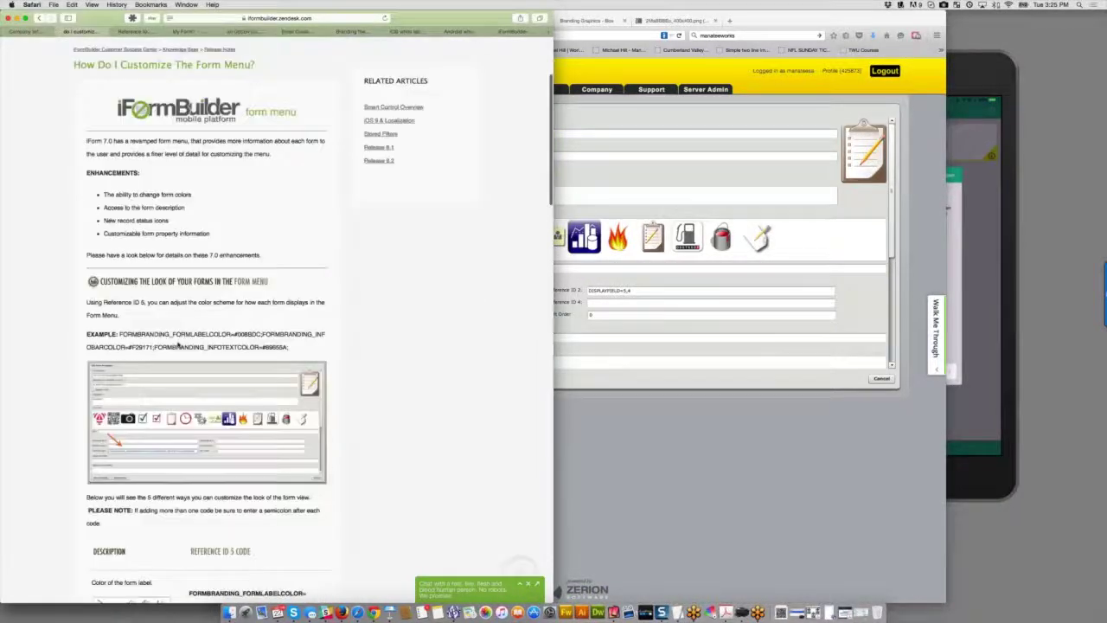
{"action": "scroll", "coordinate": [177, 344], "scroll_direction": "up", "scroll_amount": 4}
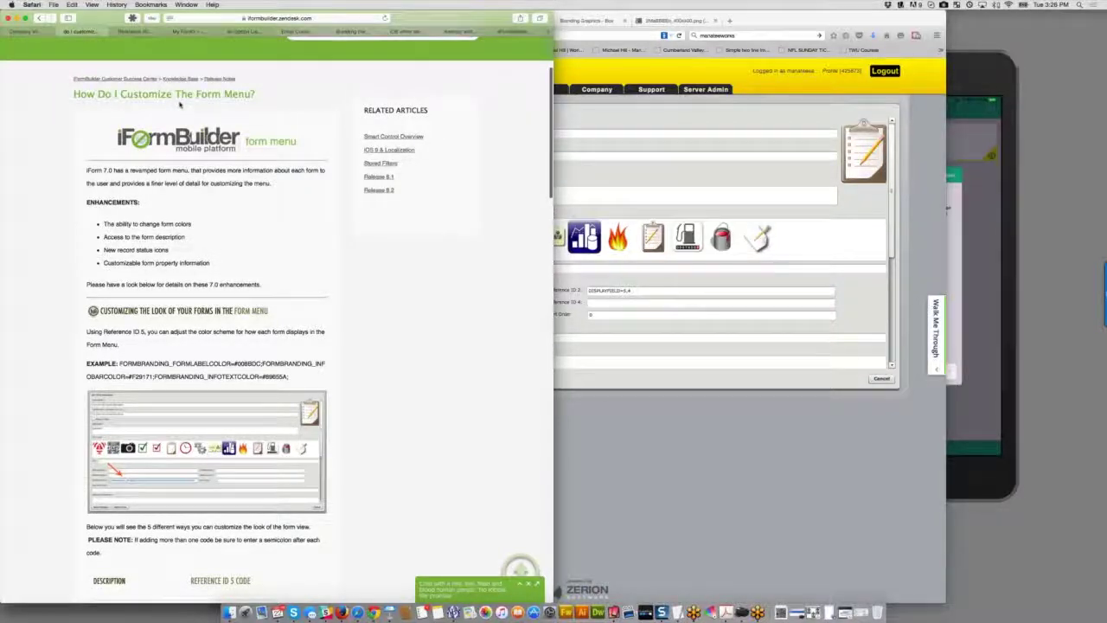
Step: Read the article's Reference ID 5 form branding codes and its Form Description section
{"action": "scroll", "coordinate": [180, 103], "scroll_direction": "down", "scroll_amount": 5}
{"action": "scroll", "coordinate": [180, 104], "scroll_direction": "down", "scroll_amount": 8}
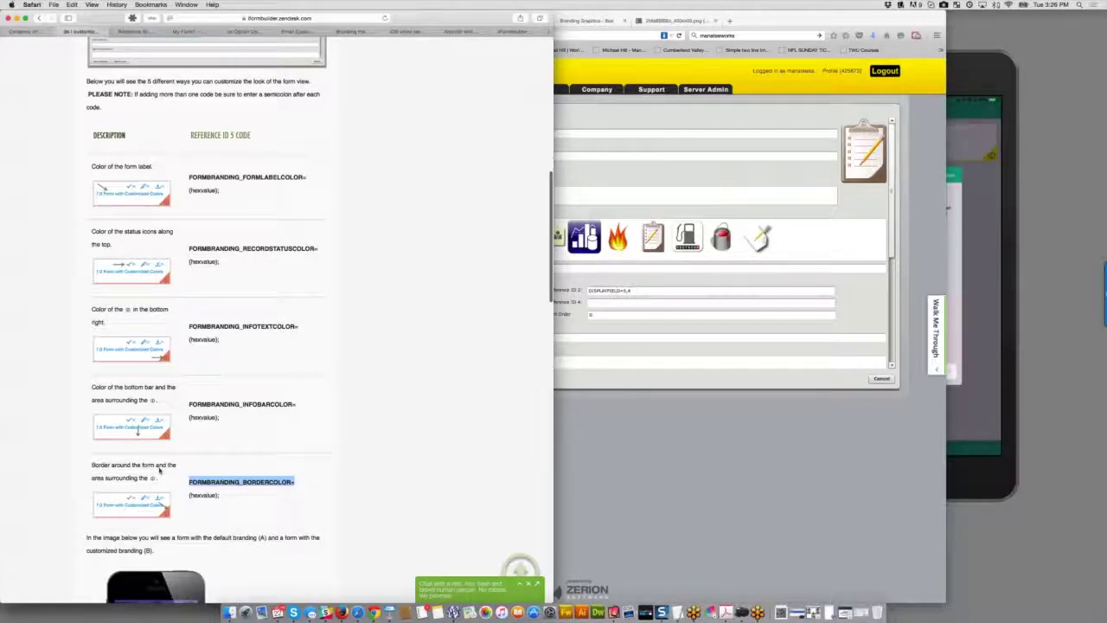
{"action": "scroll", "coordinate": [158, 467], "scroll_direction": "down", "scroll_amount": 8}
{"action": "scroll", "coordinate": [160, 470], "scroll_direction": "down", "scroll_amount": 10}
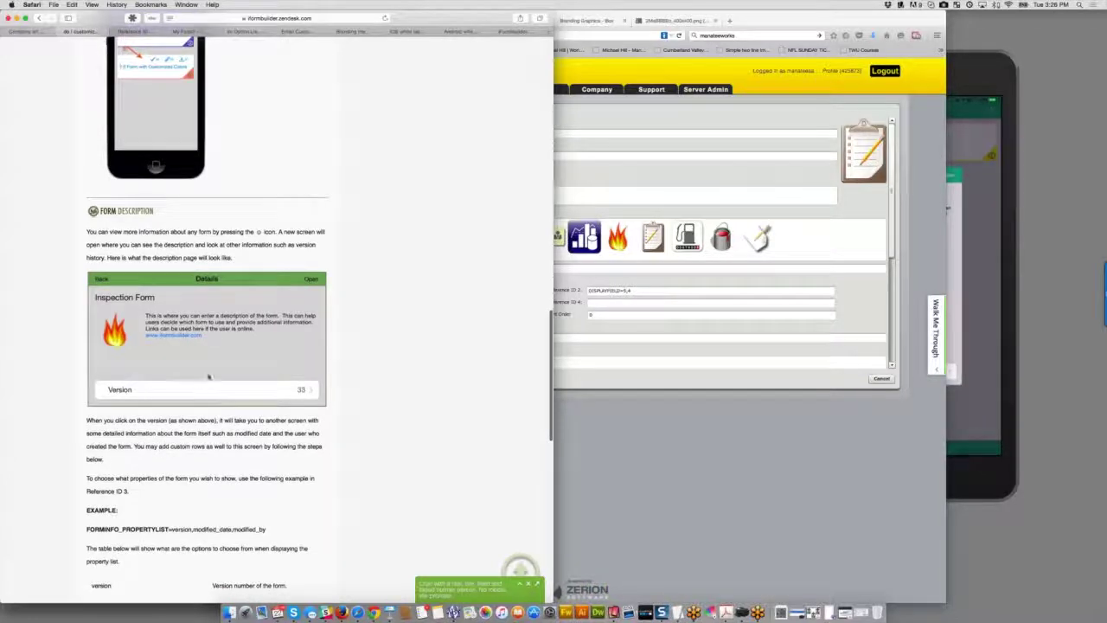
Step: Read the article's Reference ID 3 property list options and its FORMINFO_CUSTOMPROPERTYLIST example for custom labels and values
{"action": "scroll", "coordinate": [208, 377], "scroll_direction": "down", "scroll_amount": 2}
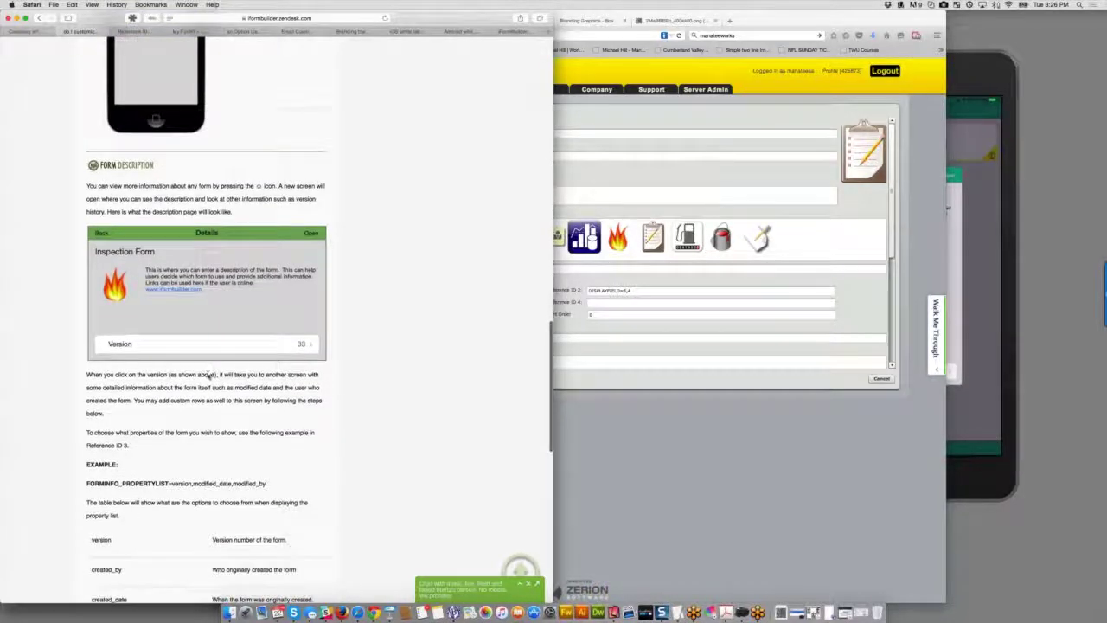
{"action": "scroll", "coordinate": [208, 376], "scroll_direction": "down", "scroll_amount": 6}
{"action": "scroll", "coordinate": [207, 376], "scroll_direction": "down", "scroll_amount": 2}
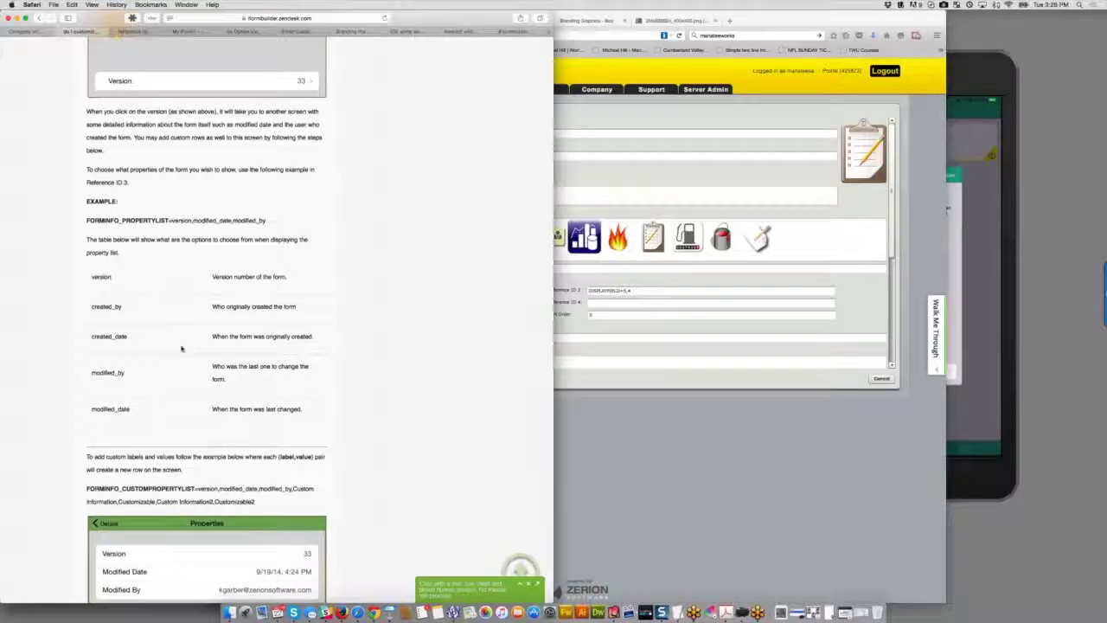
{"action": "scroll", "coordinate": [182, 346], "scroll_direction": "down", "scroll_amount": 5}
{"action": "scroll", "coordinate": [182, 346], "scroll_direction": "down", "scroll_amount": 2}
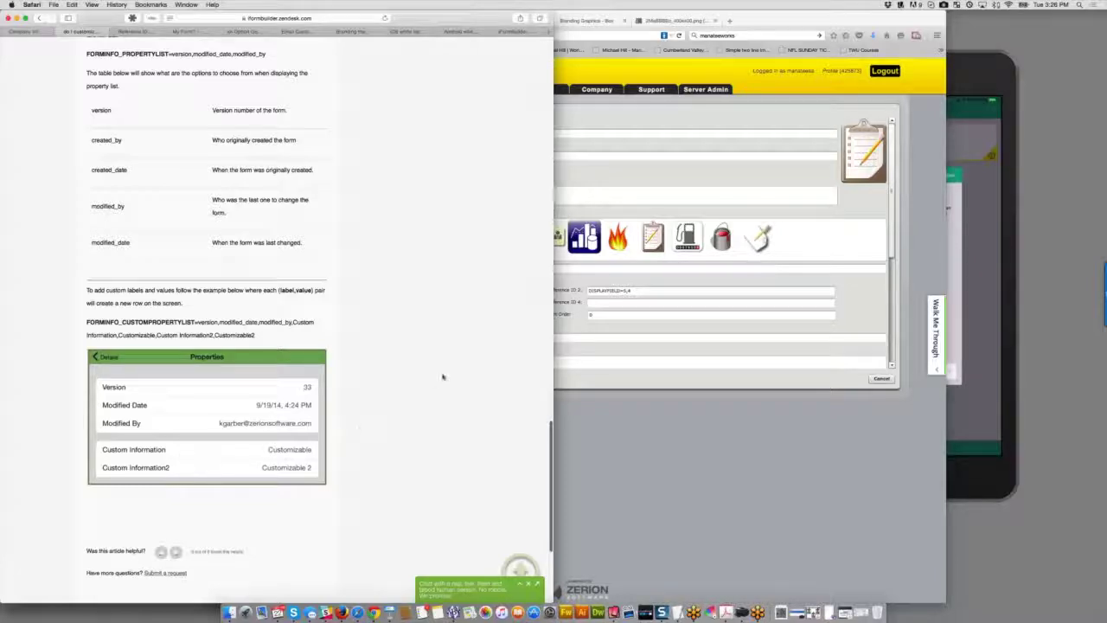
Step: Check the BoxWorks Lead Capture form's Reference ID 3 entry against the mirrored iPad, and place the cursor in Reference ID 5
{"action": "key", "text": "super+Tab"}
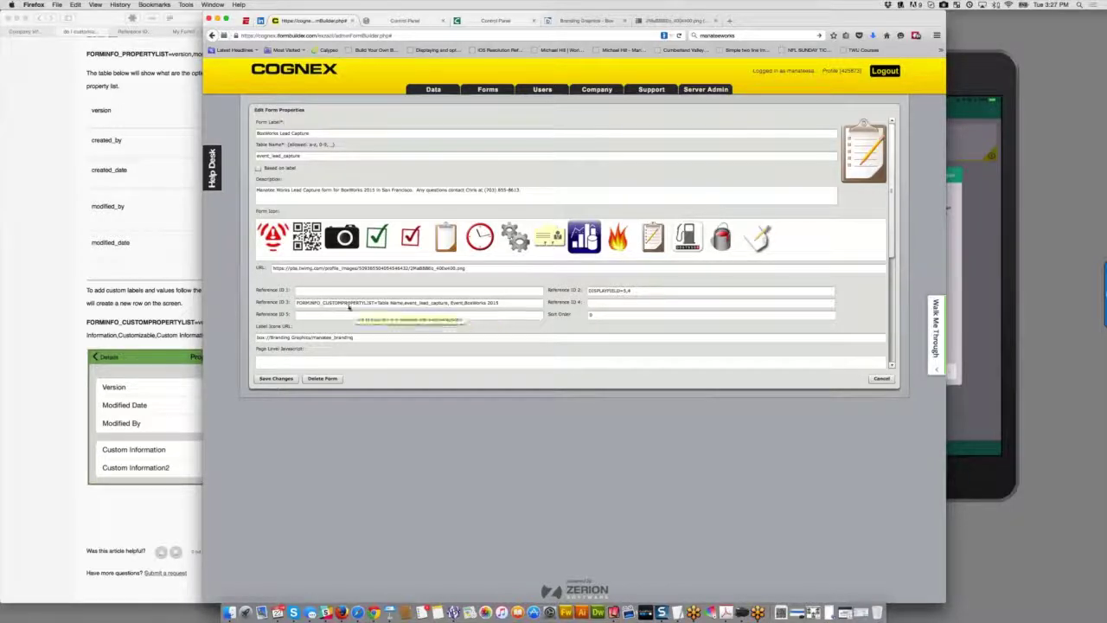
{"action": "key", "text": "super+Tab"}
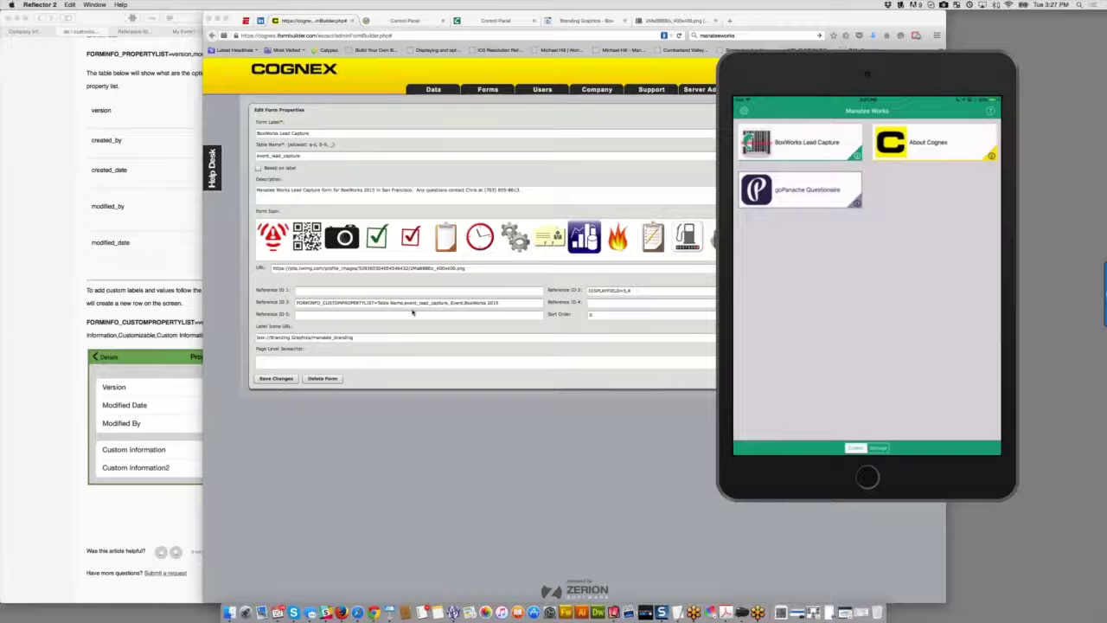
{"action": "left_click", "coordinate": [364, 315]}
{"action": "left_click", "coordinate": [365, 315]}
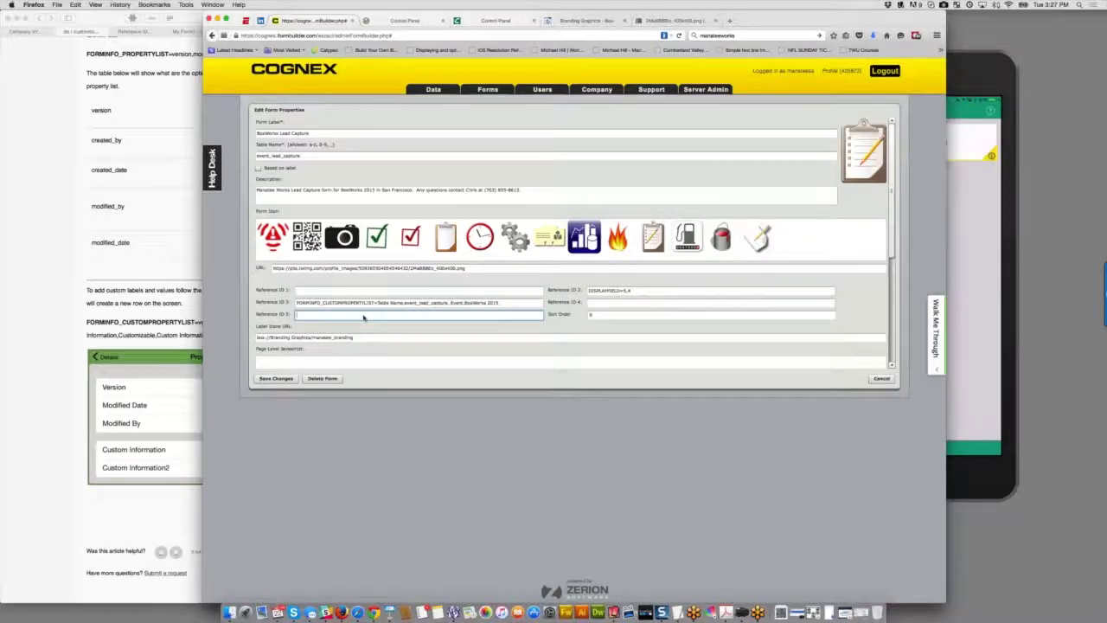
Step: Return to the help article in Safari and review the table of Reference ID 5 form branding colour codes
{"action": "left_click", "coordinate": [132, 208]}
{"action": "scroll", "coordinate": [132, 208], "scroll_direction": "up", "scroll_amount": 5}
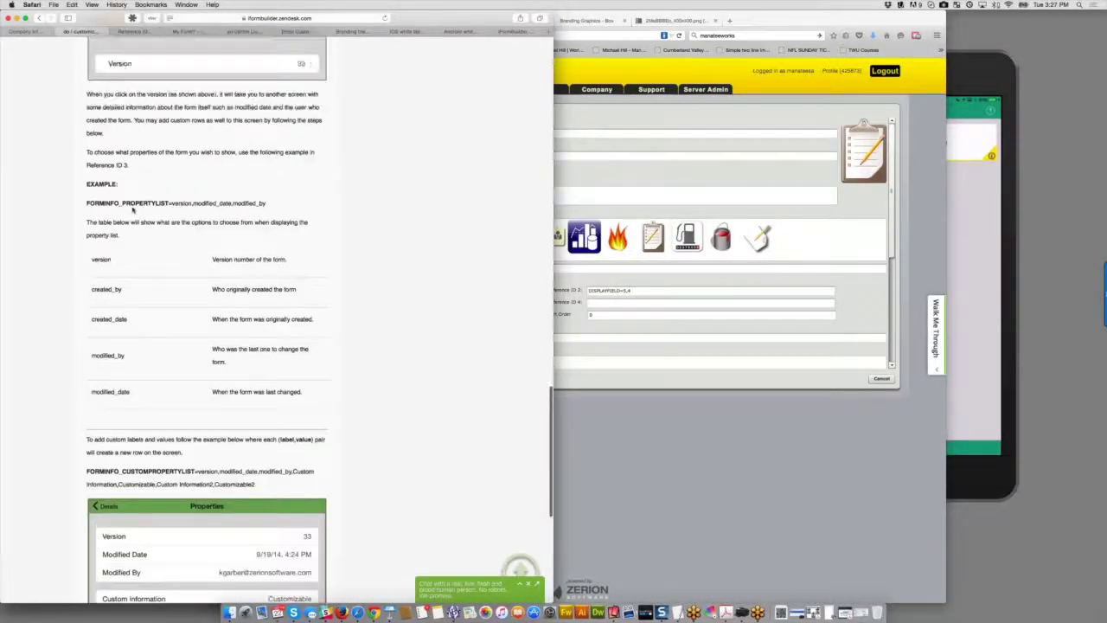
{"action": "scroll", "coordinate": [133, 209], "scroll_direction": "up", "scroll_amount": 15}
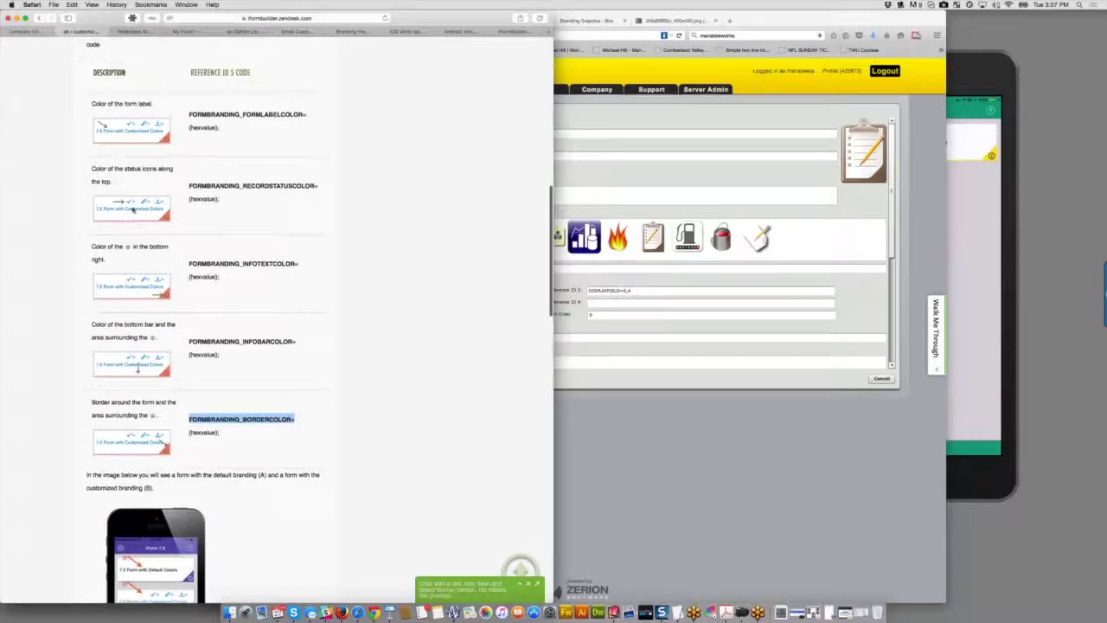
{"action": "scroll", "coordinate": [132, 209], "scroll_direction": "up", "scroll_amount": 2}
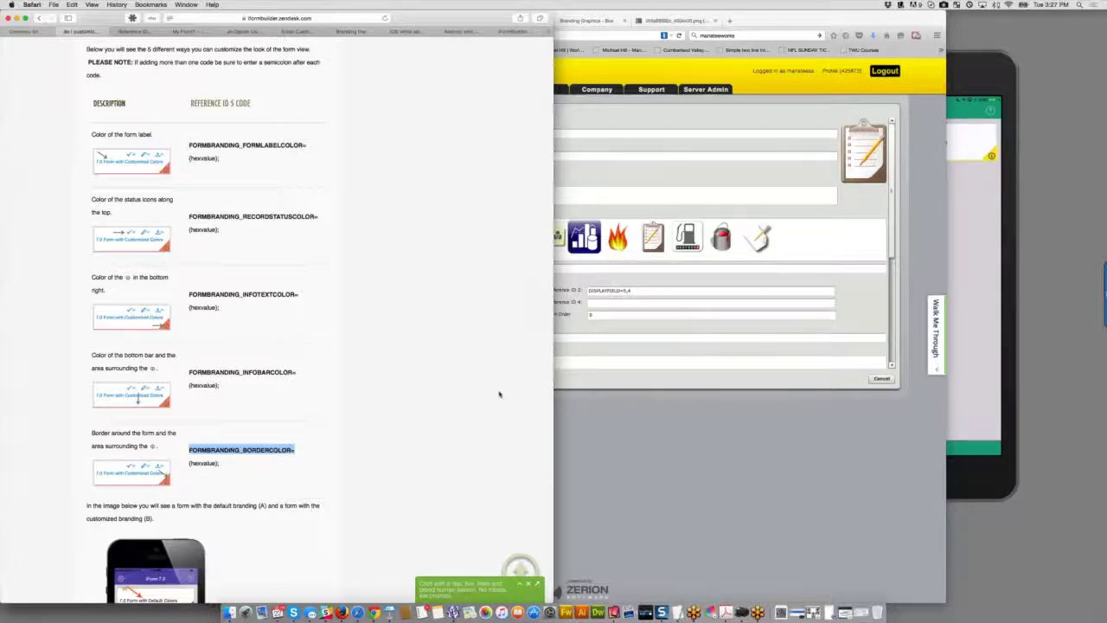
Step: Switch to Firefox, load the gopanache__complete form in Form Builder, and examine Reference ID 5 in its form properties
{"action": "key", "text": "super+Tab"}
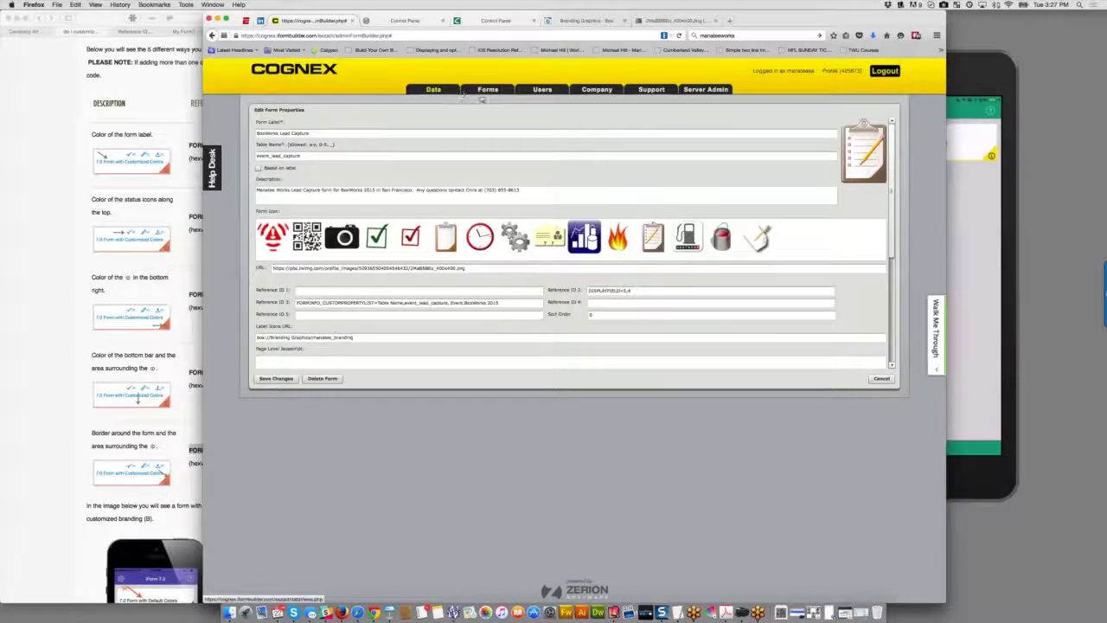
{"action": "left_click", "coordinate": [482, 112]}
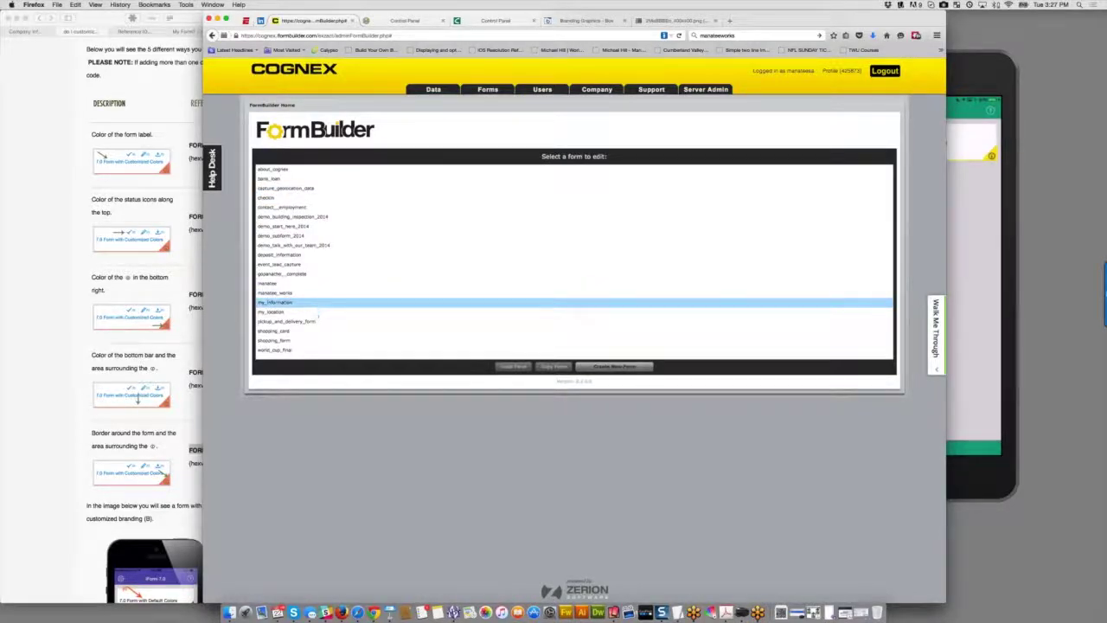
{"action": "left_click", "coordinate": [319, 313]}
{"action": "scroll", "coordinate": [318, 315], "scroll_direction": "down", "scroll_amount": 1}
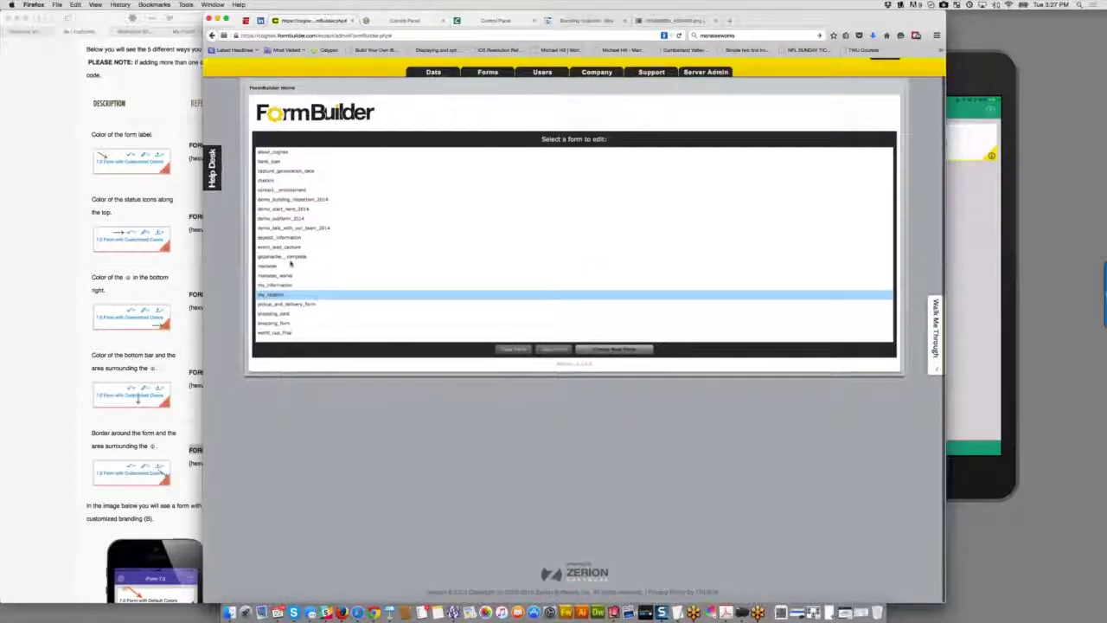
{"action": "left_click", "coordinate": [291, 258]}
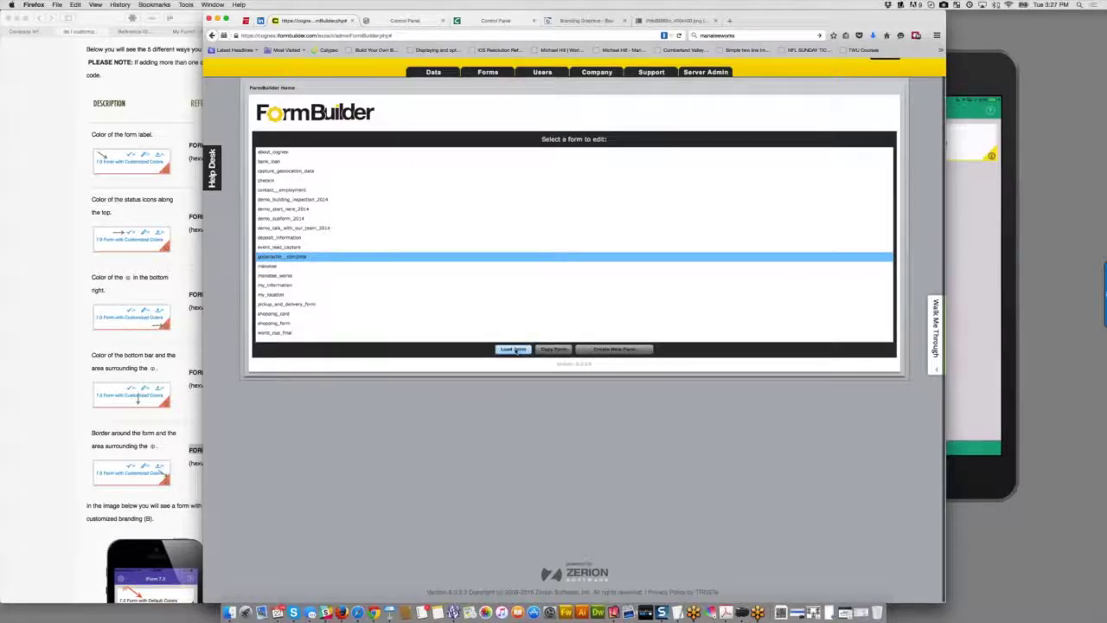
{"action": "left_click", "coordinate": [512, 348]}
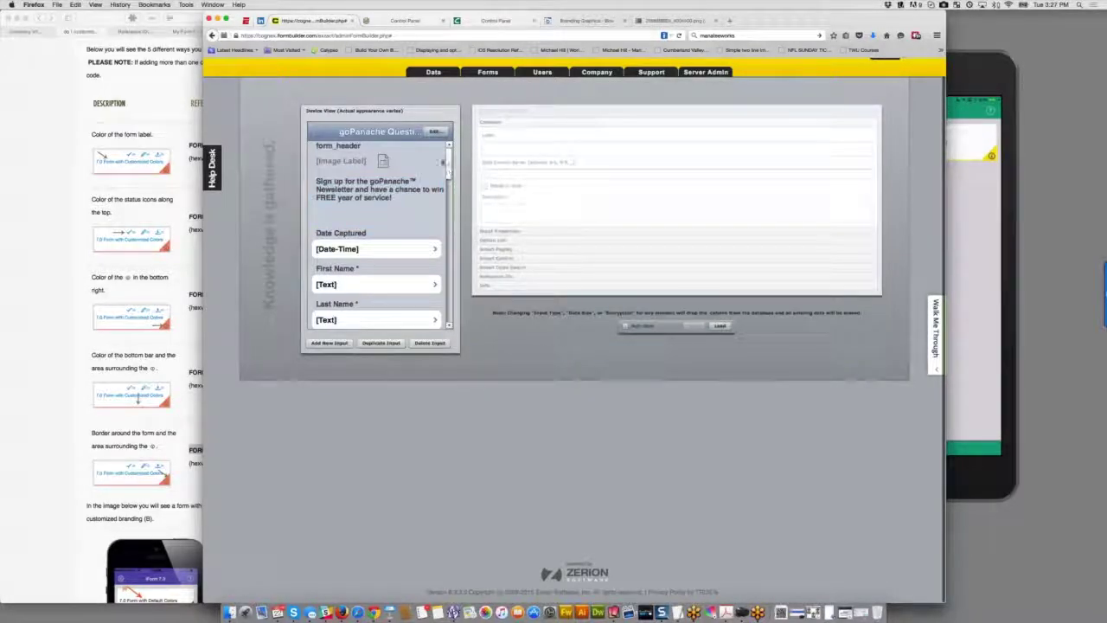
{"action": "left_click", "coordinate": [435, 132]}
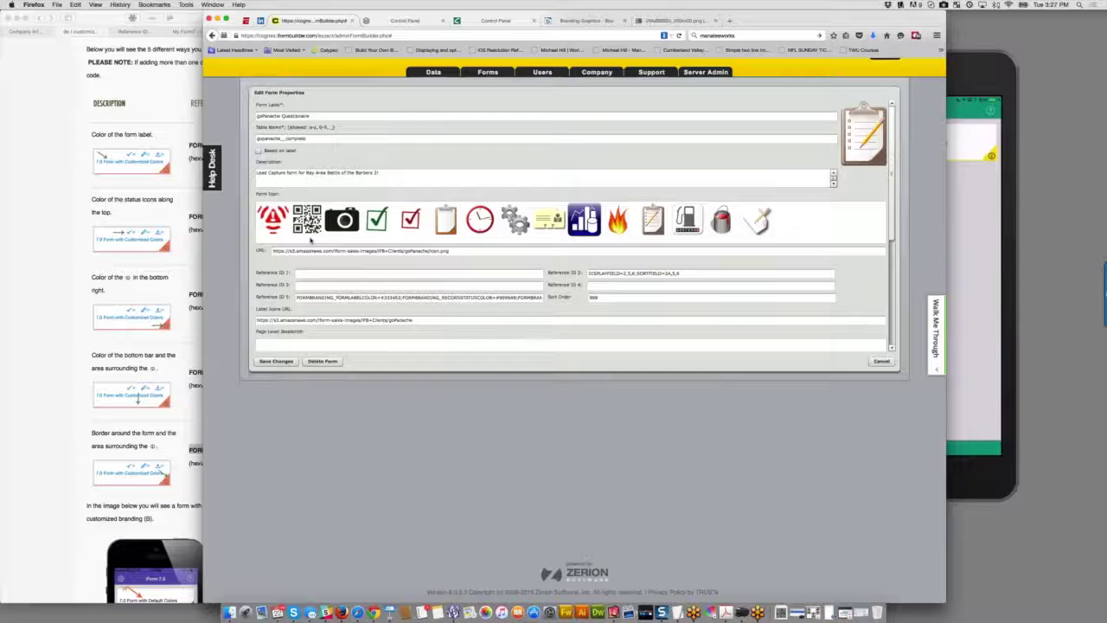
{"action": "left_click", "coordinate": [298, 298]}
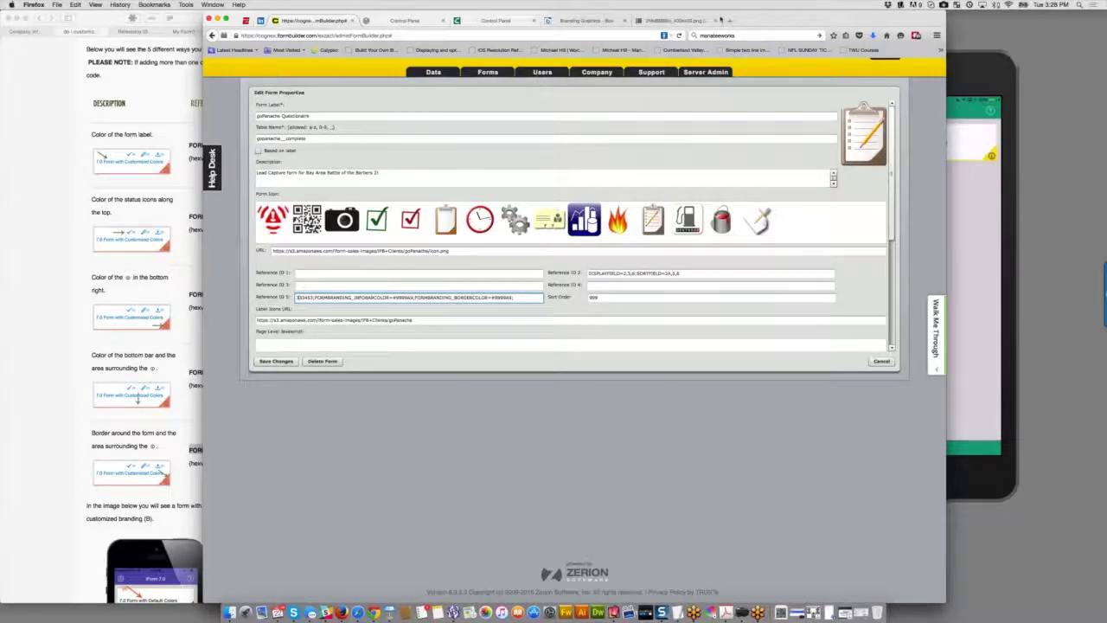
Step: Move the Firefox window beside the mirrored iPad and compare the goPanache form's Reference ID 5 colours with its menu entry
{"action": "left_click_drag", "start_coordinate": [761, 18], "coordinate": [448, 7]}
{"action": "left_click", "coordinate": [892, 262]}
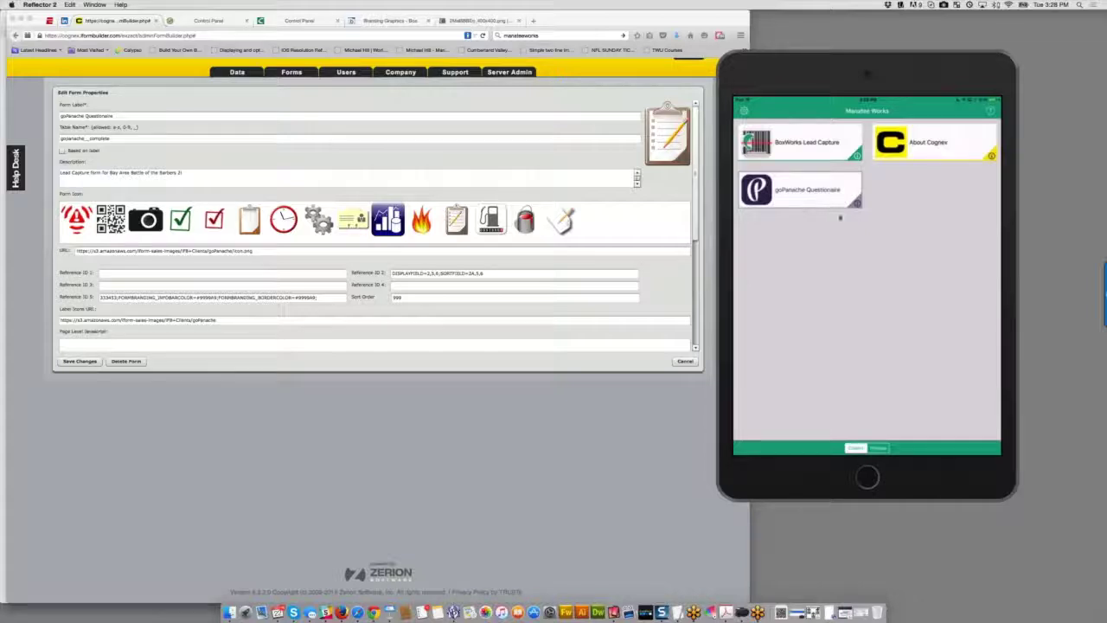
{"action": "left_click", "coordinate": [329, 362]}
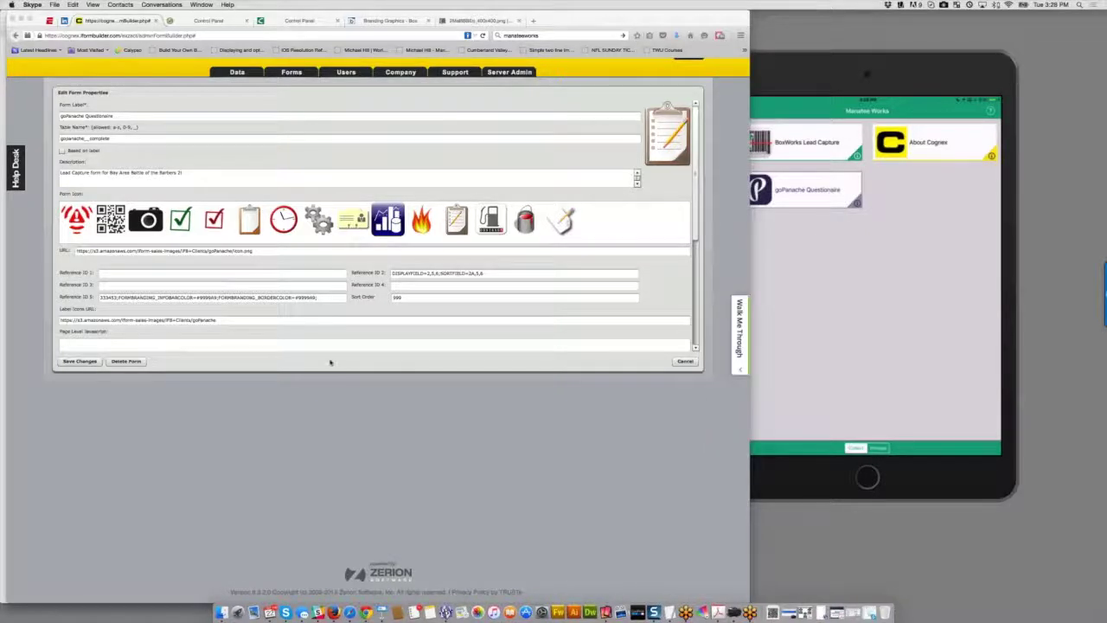
{"action": "left_click", "coordinate": [322, 296]}
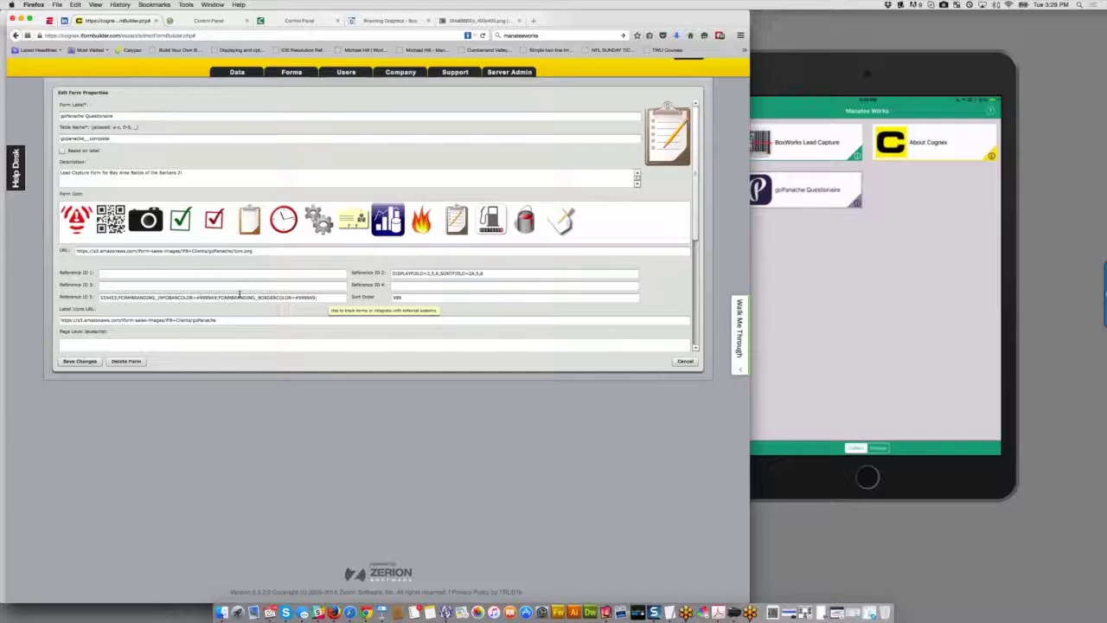
{"action": "left_click", "coordinate": [329, 296]}
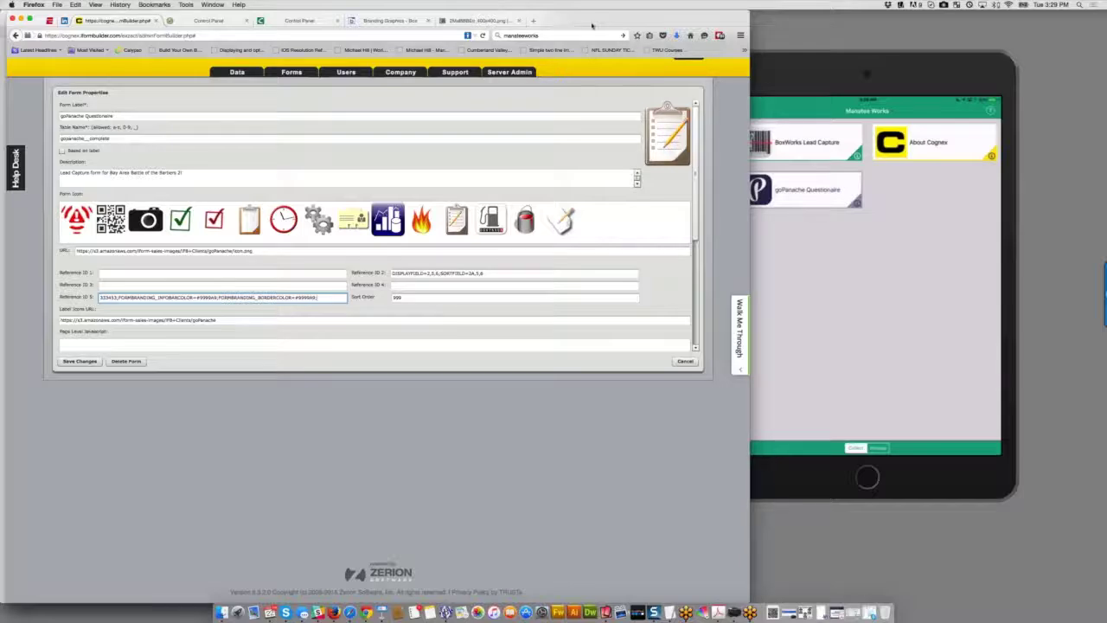
Step: Uncover the Safari help article and examine its example string of semicolon-separated Reference ID 5 branding codes
{"action": "left_click_drag", "start_coordinate": [591, 25], "coordinate": [804, 49]}
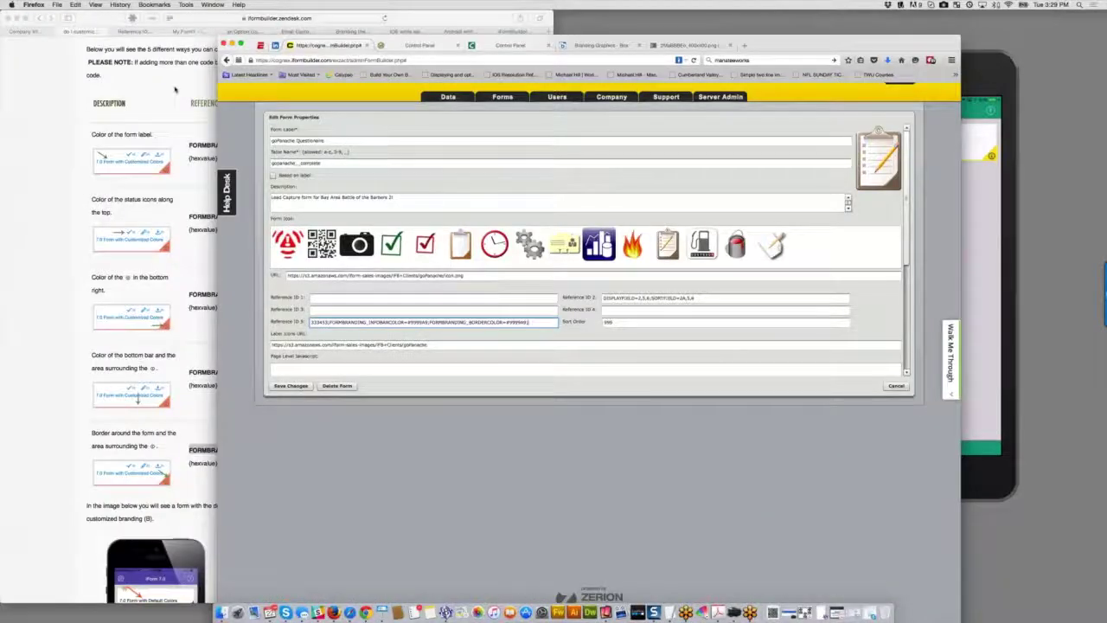
{"action": "left_click", "coordinate": [175, 89]}
{"action": "scroll", "coordinate": [121, 219], "scroll_direction": "up", "scroll_amount": 8}
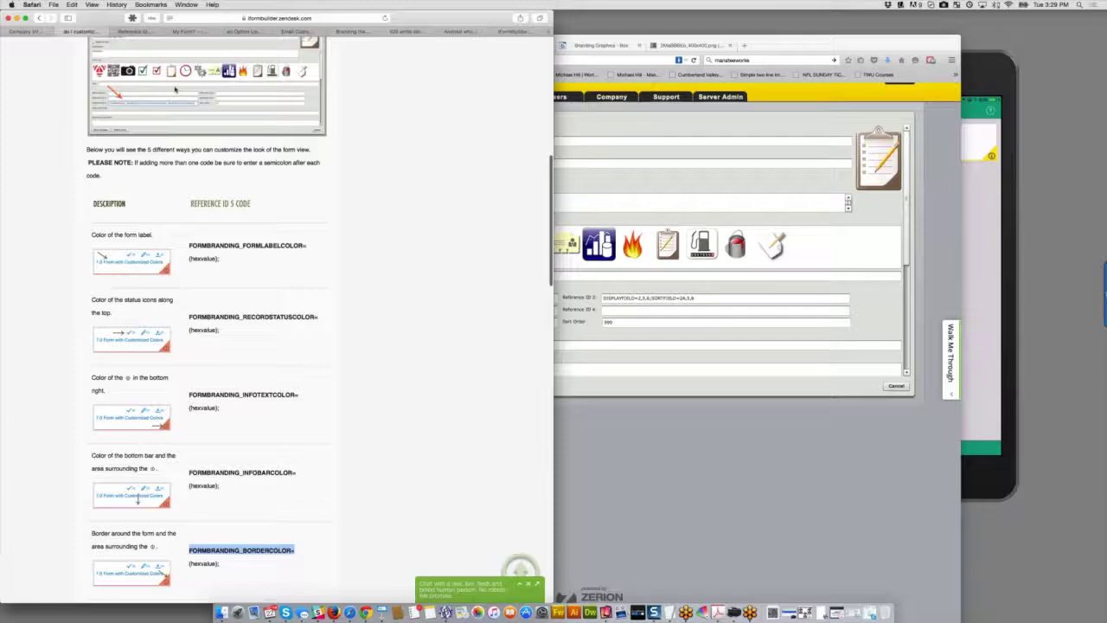
{"action": "left_click_drag", "start_coordinate": [121, 218], "coordinate": [296, 231]}
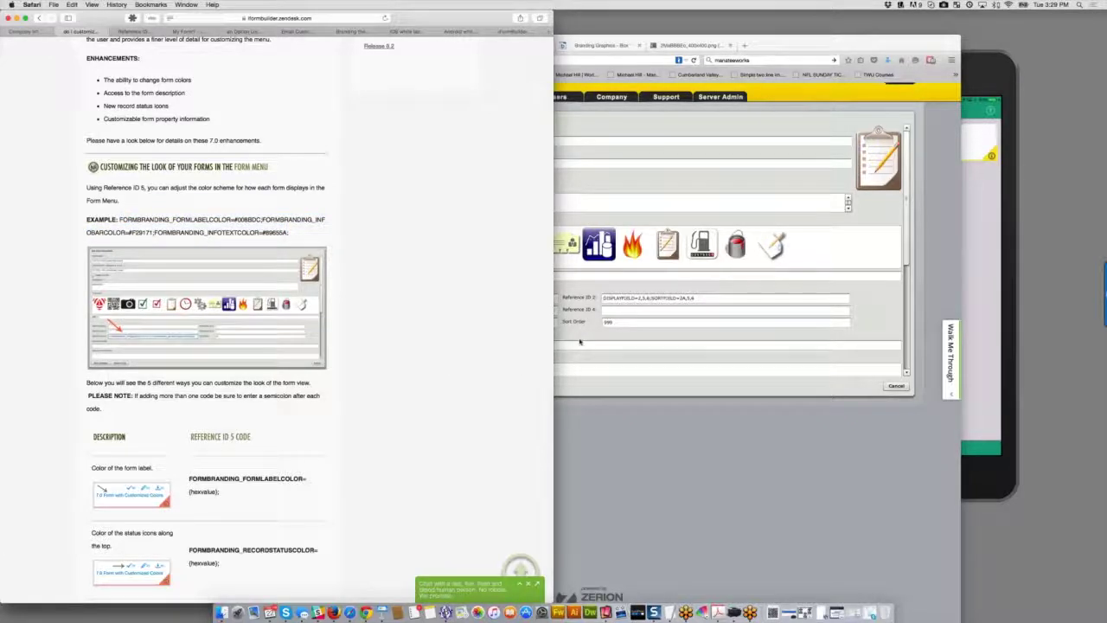
Step: Return to Firefox, load the about_cognex form in Form Builder, and examine the branding codes in its Reference ID 5 property
{"action": "left_click", "coordinate": [578, 335]}
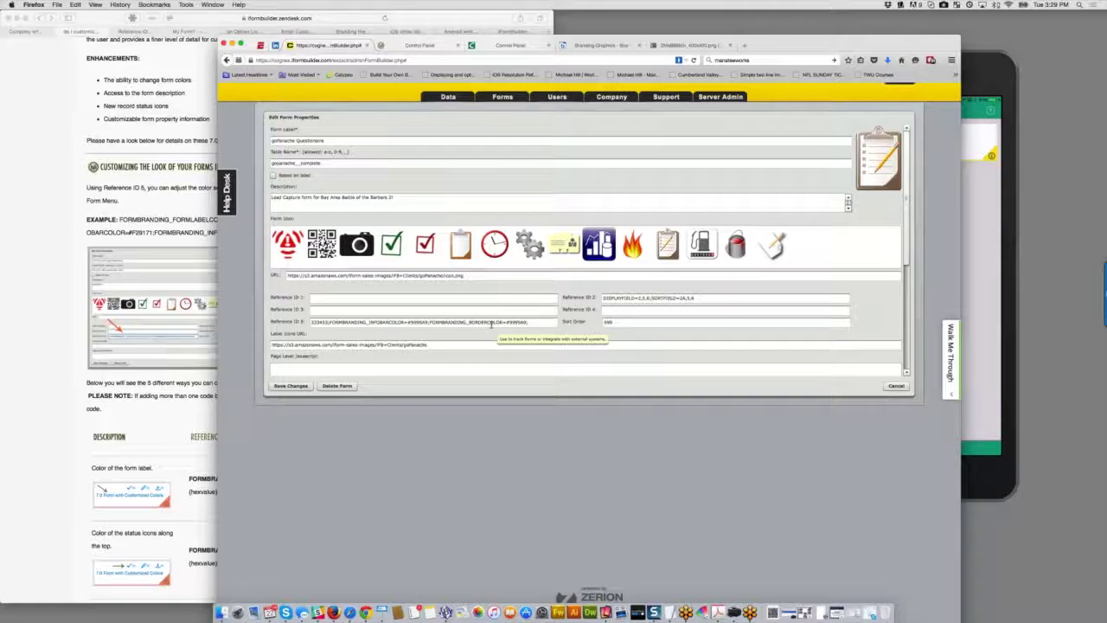
{"action": "mouse_move", "coordinate": [501, 97]}
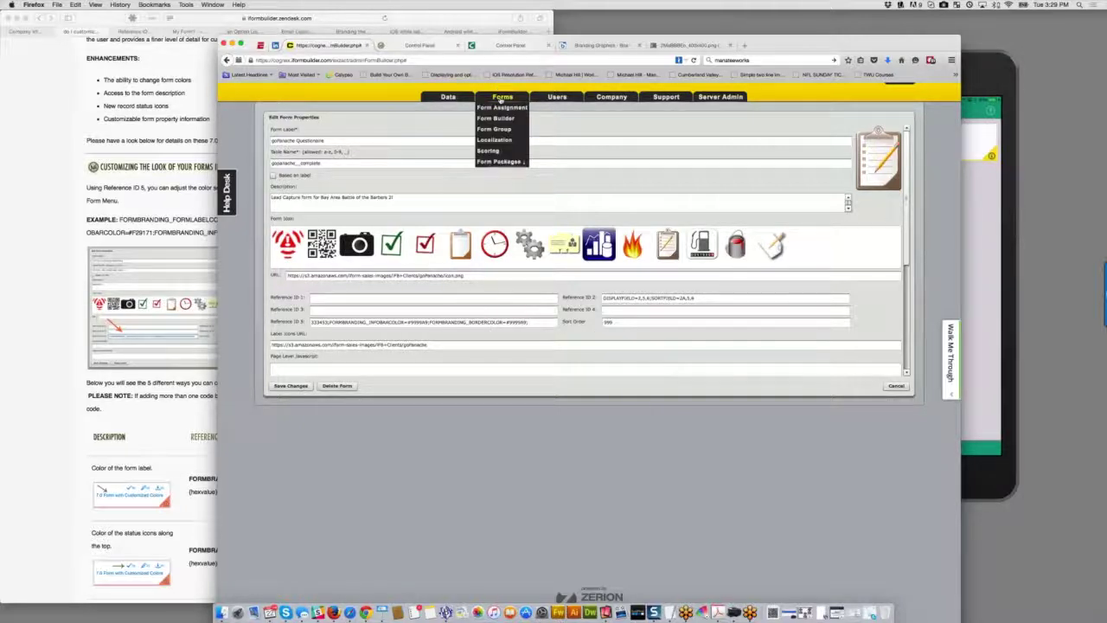
{"action": "left_click", "coordinate": [498, 119]}
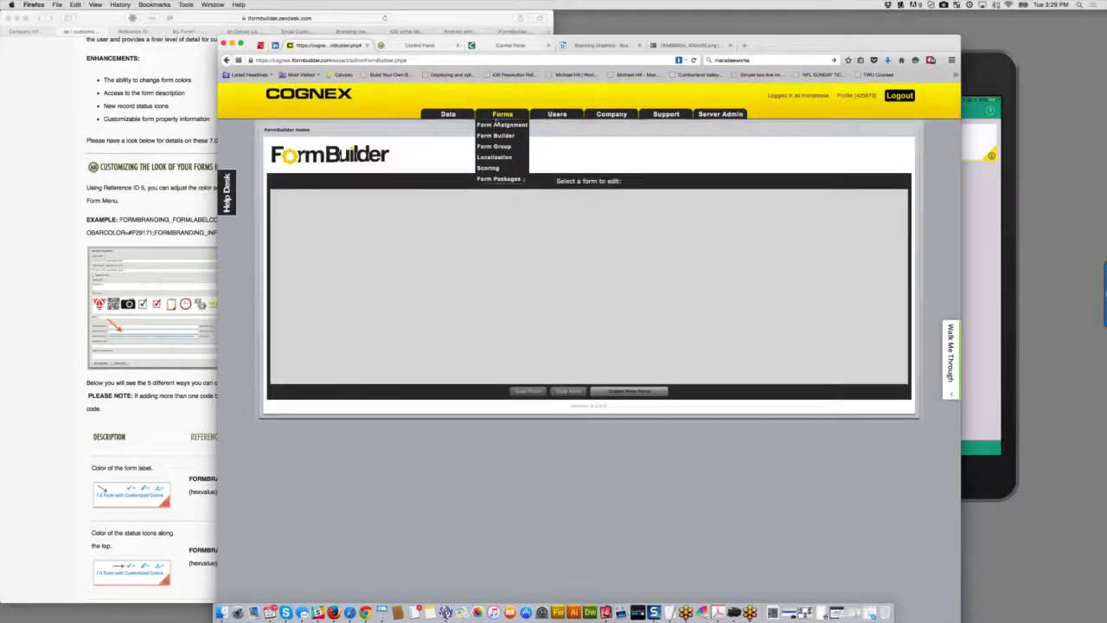
{"action": "left_click", "coordinate": [313, 194]}
{"action": "left_click", "coordinate": [528, 391]}
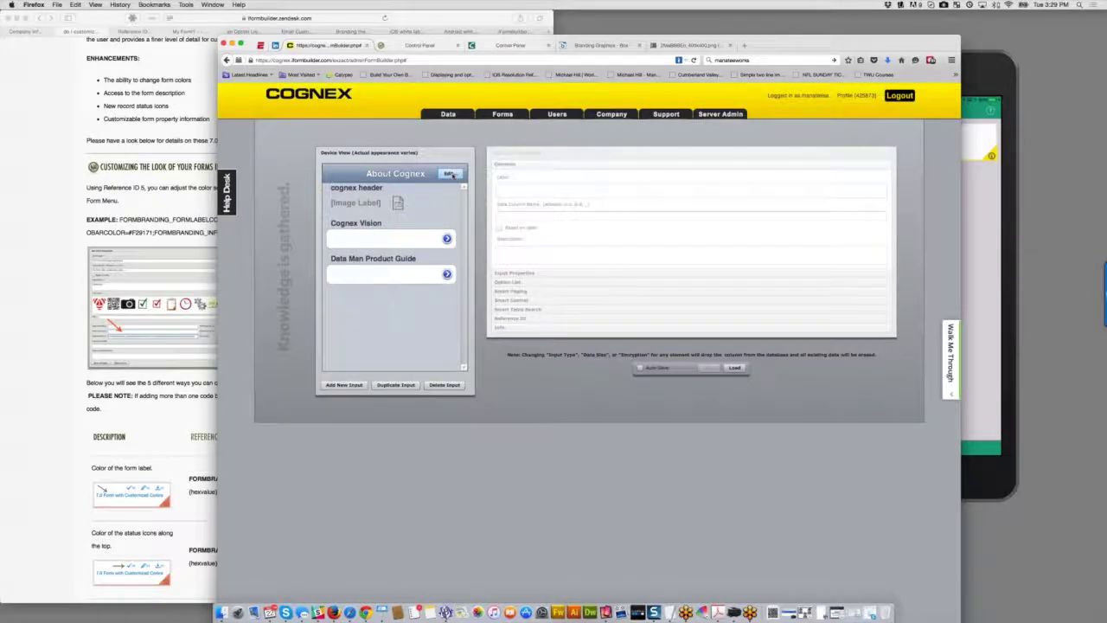
{"action": "left_click", "coordinate": [449, 173]}
{"action": "triple_click", "coordinate": [361, 339]}
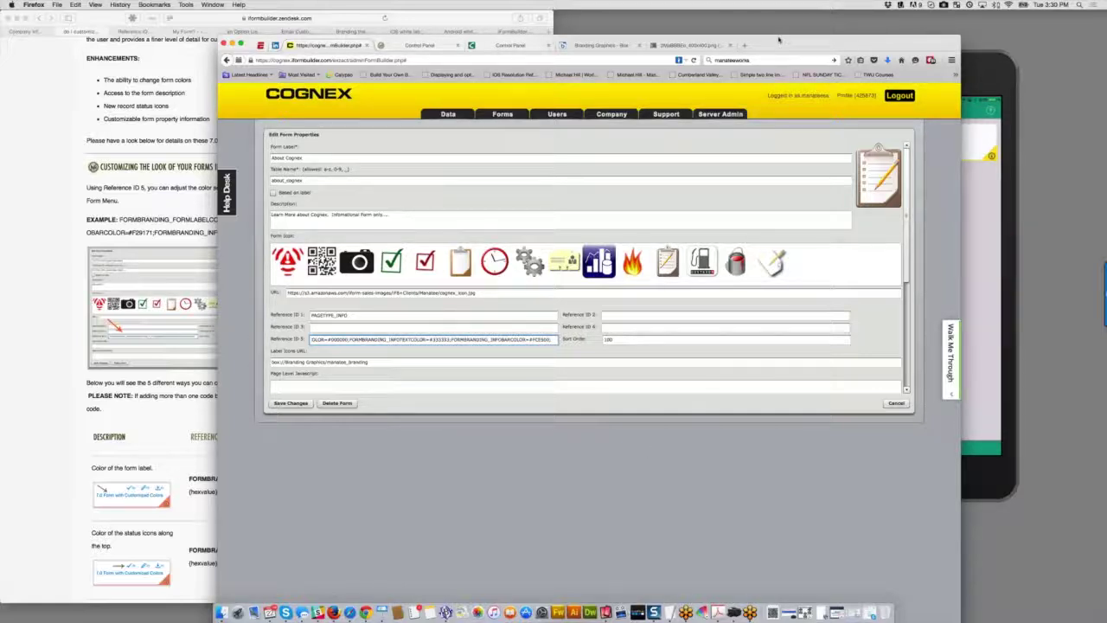
Step: Bring the Firefox and mirrored iPad windows together, and check the Form Customization slide in Keynote before minimizing it
{"action": "left_click_drag", "start_coordinate": [779, 39], "coordinate": [533, 22]}
{"action": "left_click_drag", "start_coordinate": [735, 99], "coordinate": [508, 130]}
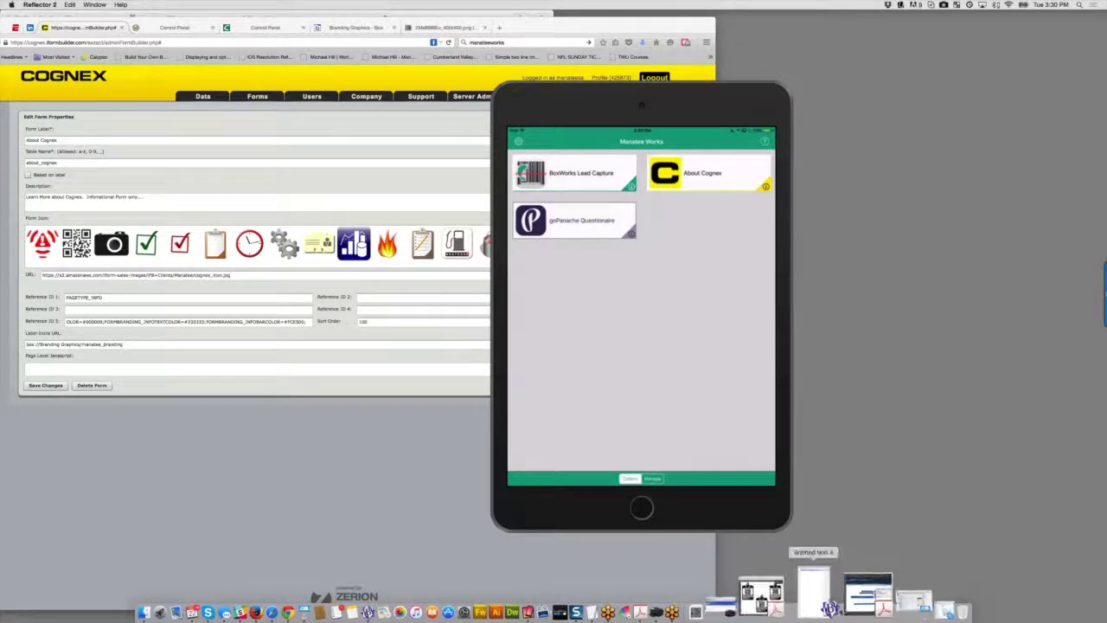
{"action": "left_click", "coordinate": [809, 595]}
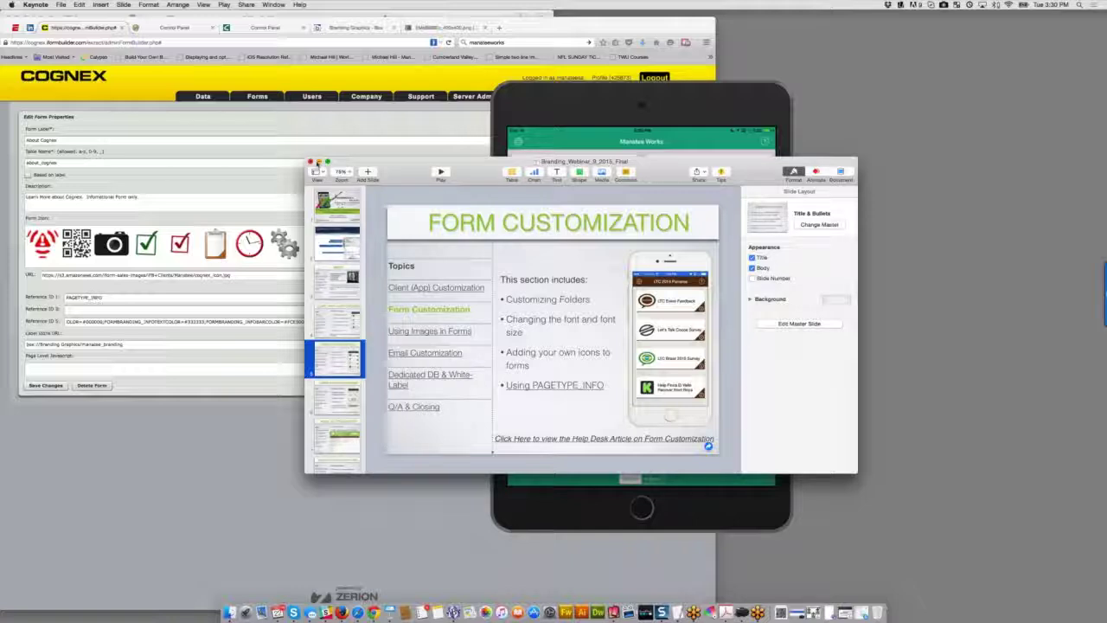
{"action": "left_click", "coordinate": [318, 162]}
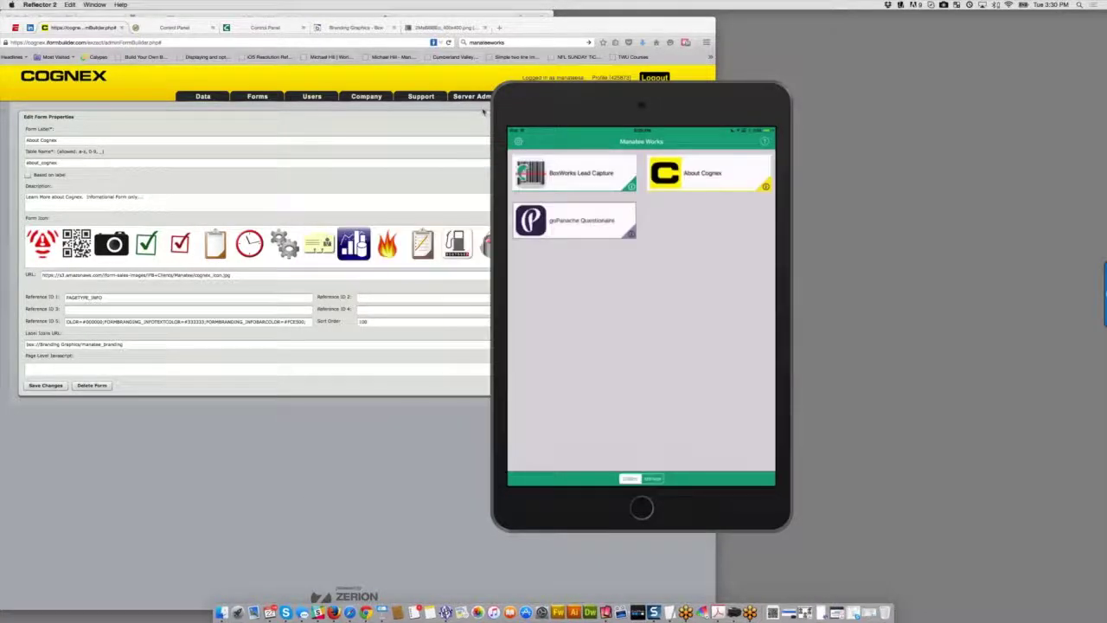
Step: Move the mirrored iPad closer to the form properties and look through the Cognex machine vision brochure shown on it
{"action": "left_click_drag", "start_coordinate": [606, 324], "coordinate": [502, 327]}
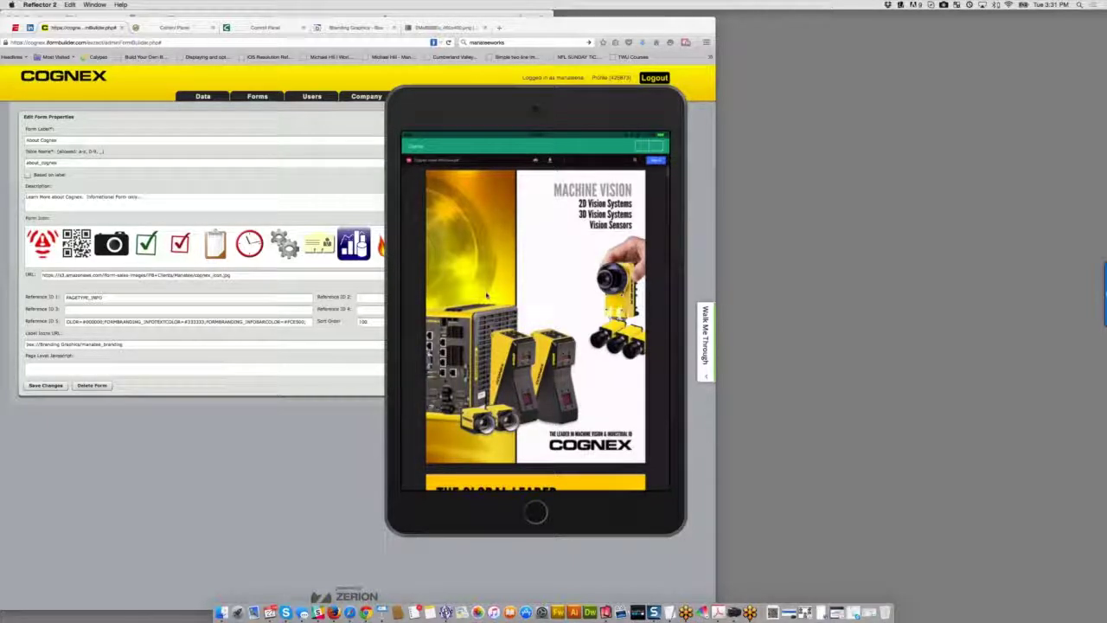
{"action": "scroll", "coordinate": [487, 296], "scroll_direction": "down", "scroll_amount": 2}
{"action": "scroll", "coordinate": [487, 295], "scroll_direction": "down", "scroll_amount": 2}
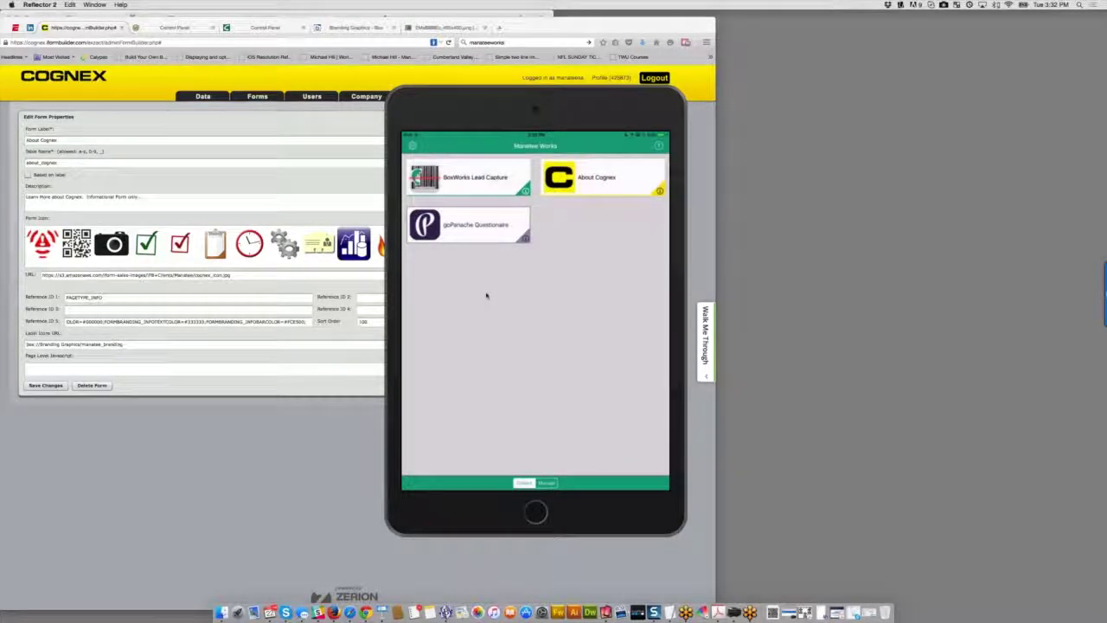
Step: Return to the About Cognex form properties in Firefox and highlight the PAGETYPE_INFO code in Reference ID 1
{"action": "left_click", "coordinate": [175, 131]}
{"action": "left_click", "coordinate": [115, 299]}
{"action": "key", "text": "super+a"}
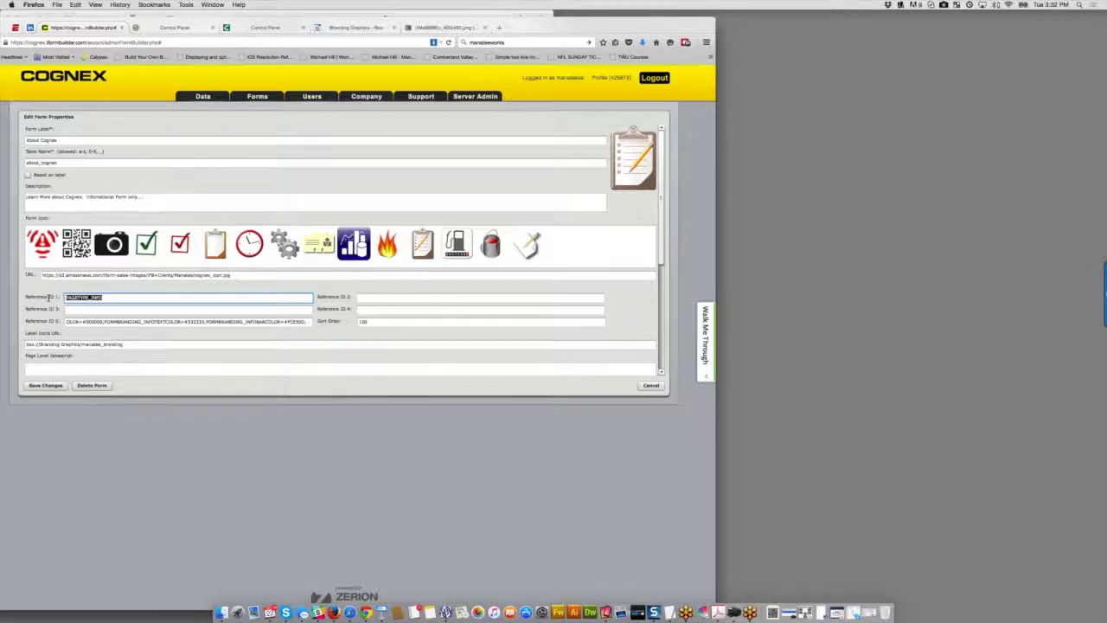
{"action": "left_click", "coordinate": [111, 300]}
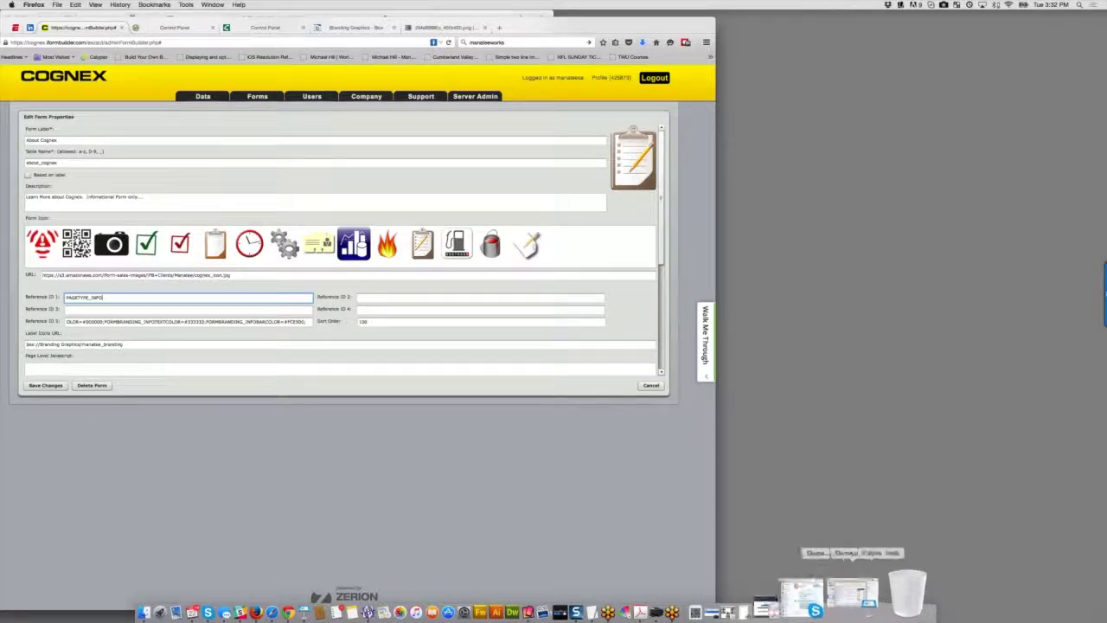
Step: Restore the Keynote branding presentation over Firefox, play it from the Form Customization slide, and advance to Using Images in Forms
{"action": "left_click", "coordinate": [856, 593]}
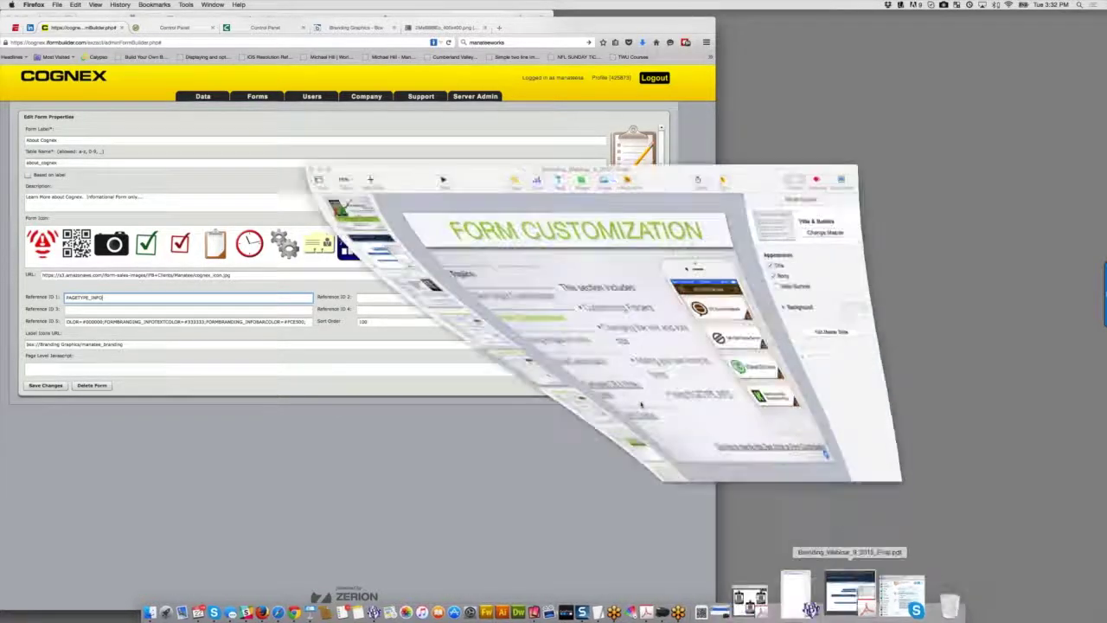
{"action": "left_click_drag", "start_coordinate": [684, 162], "coordinate": [489, 49]}
{"action": "left_click_drag", "start_coordinate": [663, 359], "coordinate": [714, 477]}
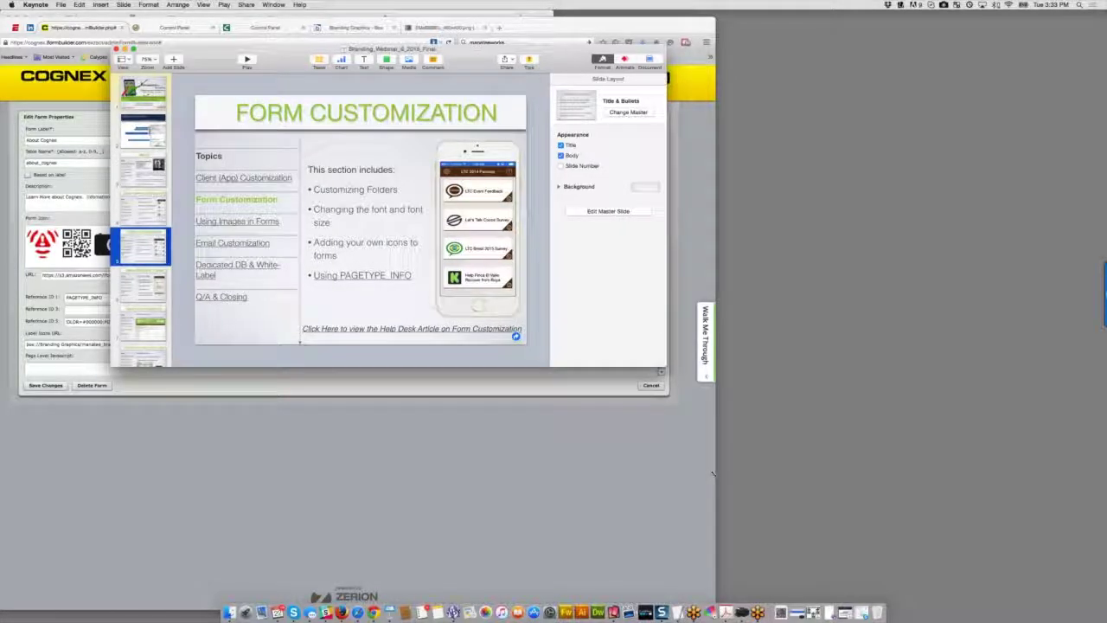
{"action": "left_click", "coordinate": [258, 63]}
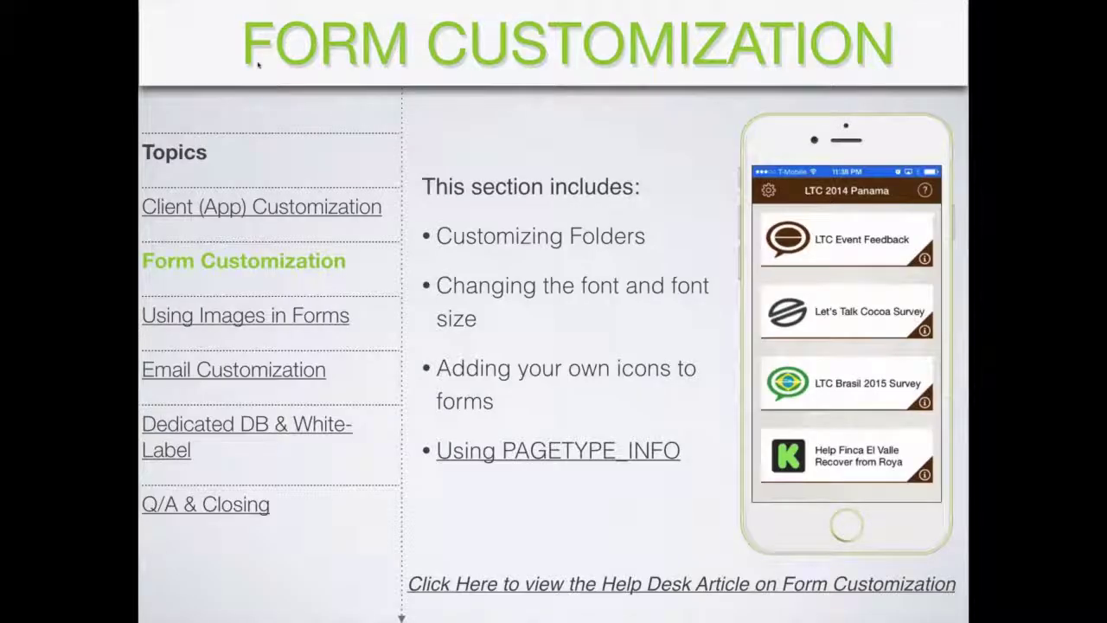
{"action": "left_click", "coordinate": [328, 47]}
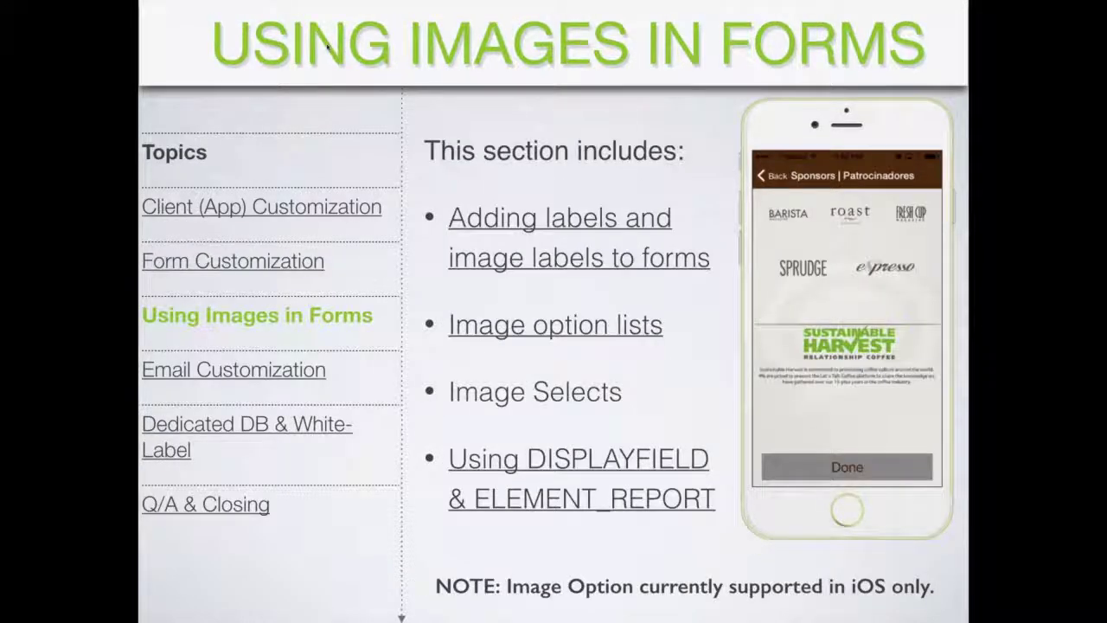
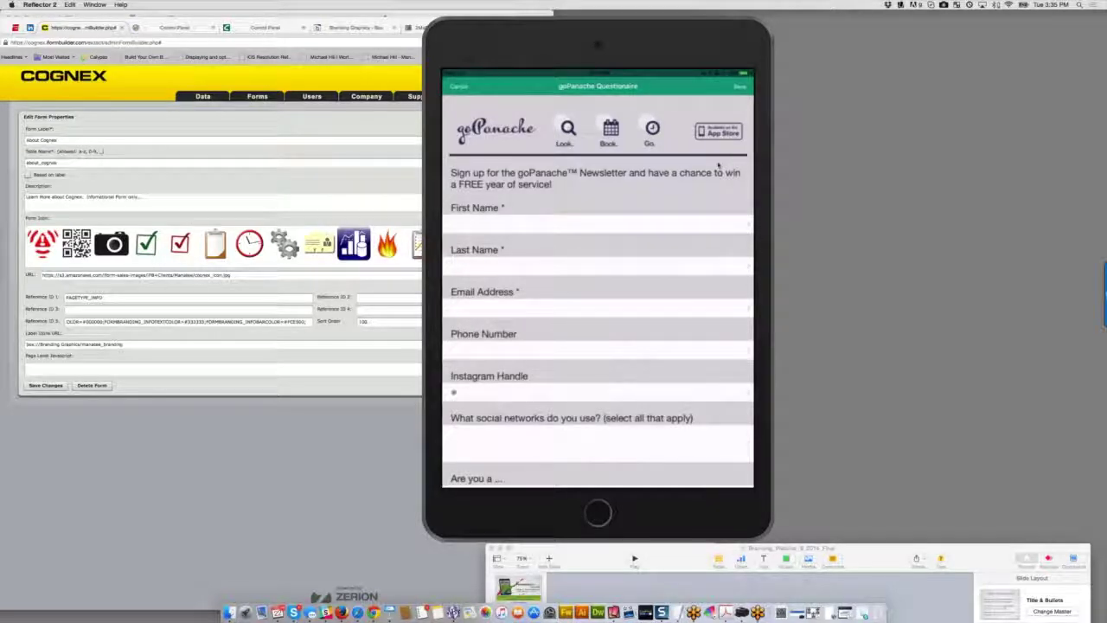
Step: Look through the goPanache Questionnaire on the mirrored iPad from header to footer, and move the iPad clear of the form properties
{"action": "scroll", "coordinate": [705, 177], "scroll_direction": "down", "scroll_amount": 2}
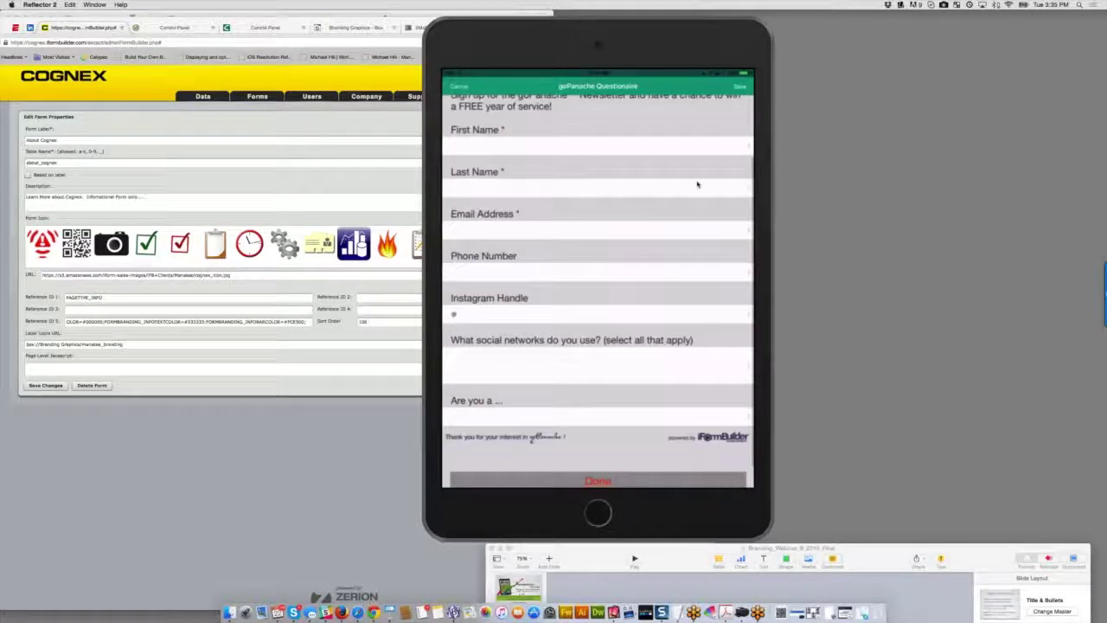
{"action": "scroll", "coordinate": [697, 184], "scroll_direction": "down", "scroll_amount": 1}
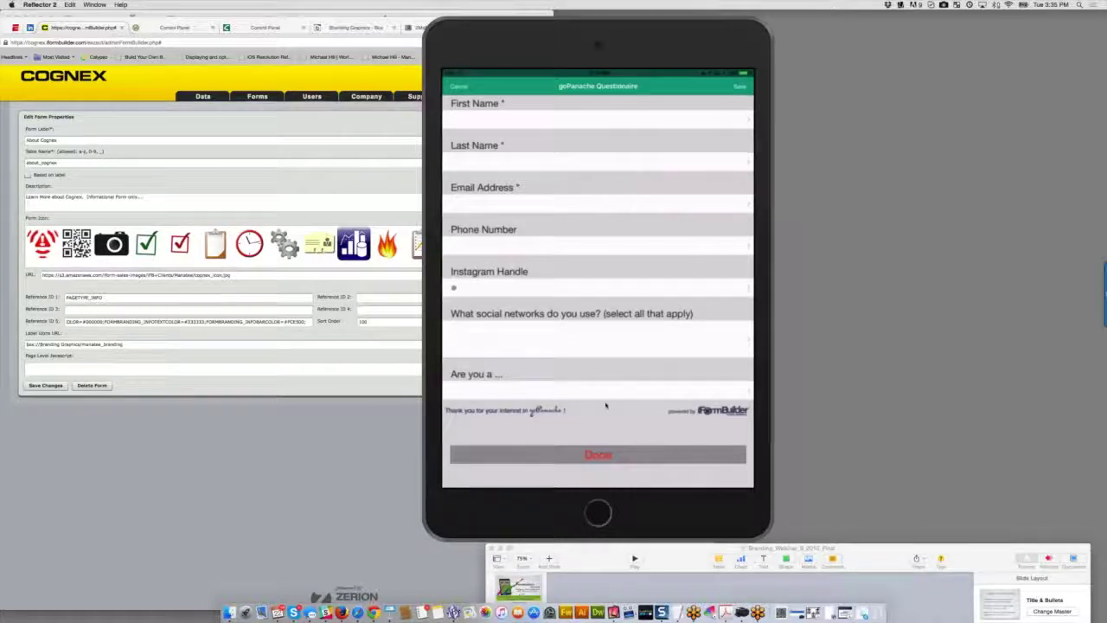
{"action": "scroll", "coordinate": [605, 405], "scroll_direction": "up", "scroll_amount": 5}
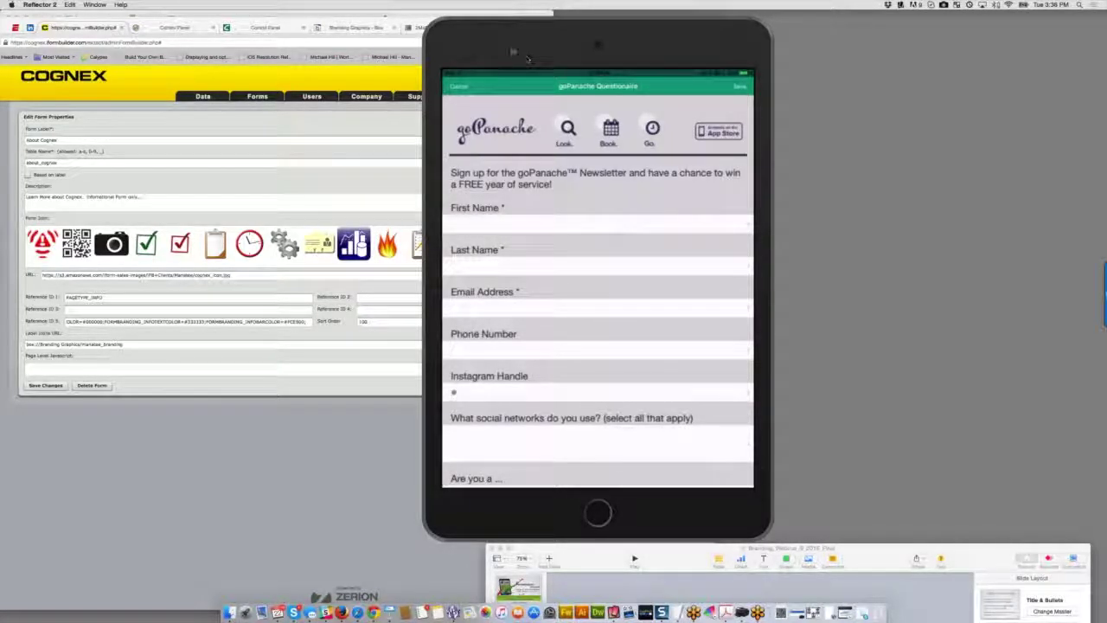
{"action": "left_click_drag", "start_coordinate": [516, 55], "coordinate": [678, 55]}
Step: Return to Firefox, select the cognex header image label, and examine the Label Icons URL in the About Cognex form properties
{"action": "left_click", "coordinate": [178, 114]}
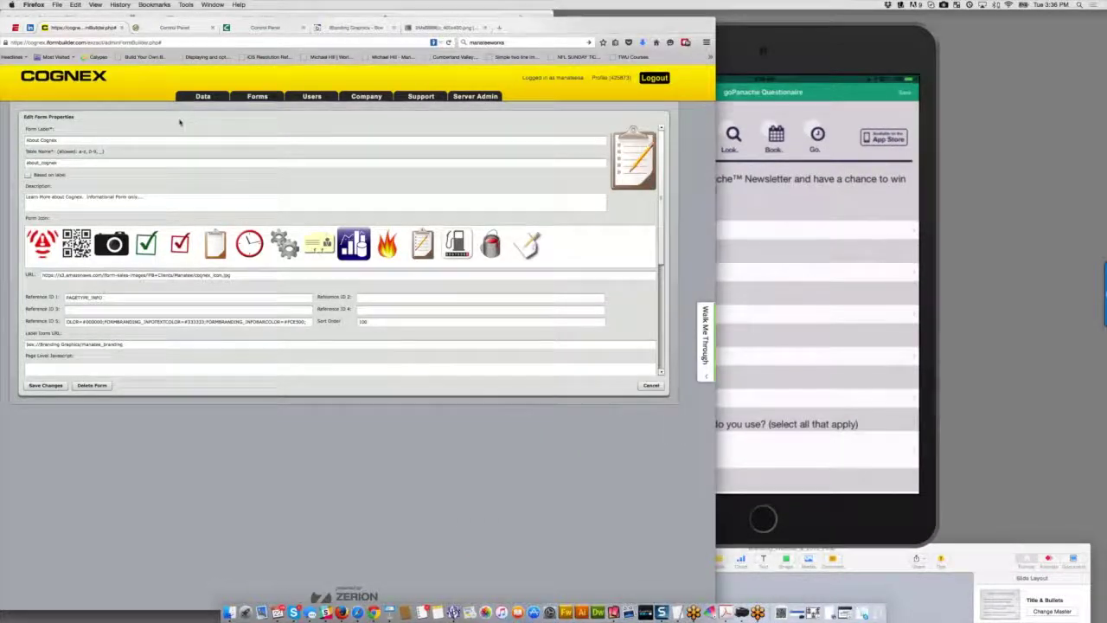
{"action": "left_click", "coordinate": [650, 386]}
{"action": "left_click", "coordinate": [115, 186]}
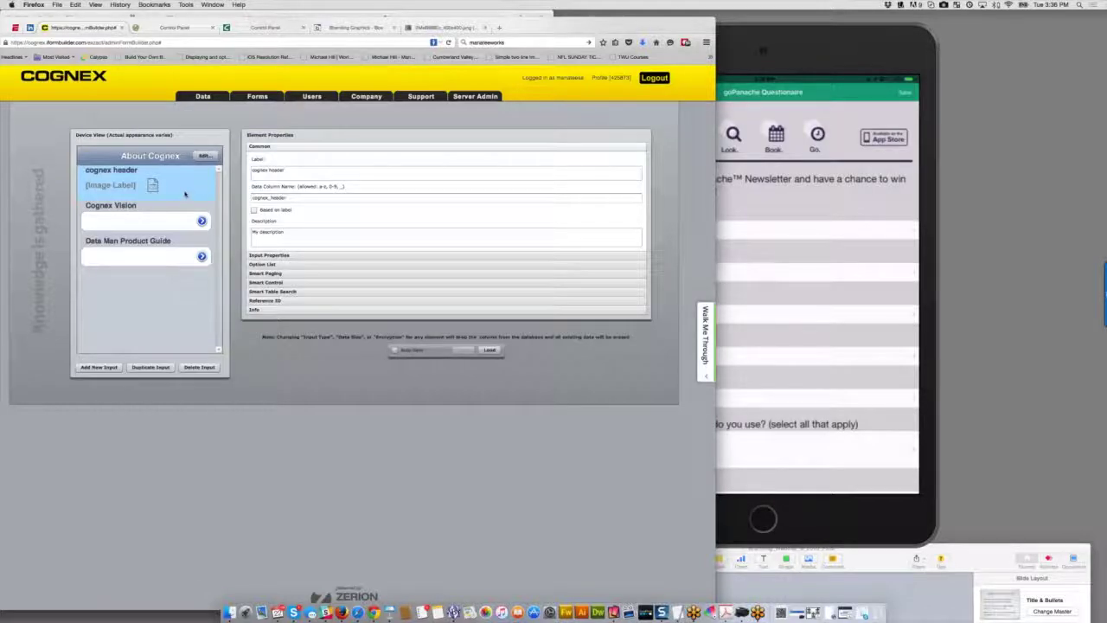
{"action": "right_click", "coordinate": [201, 154]}
{"action": "left_click", "coordinate": [201, 154]}
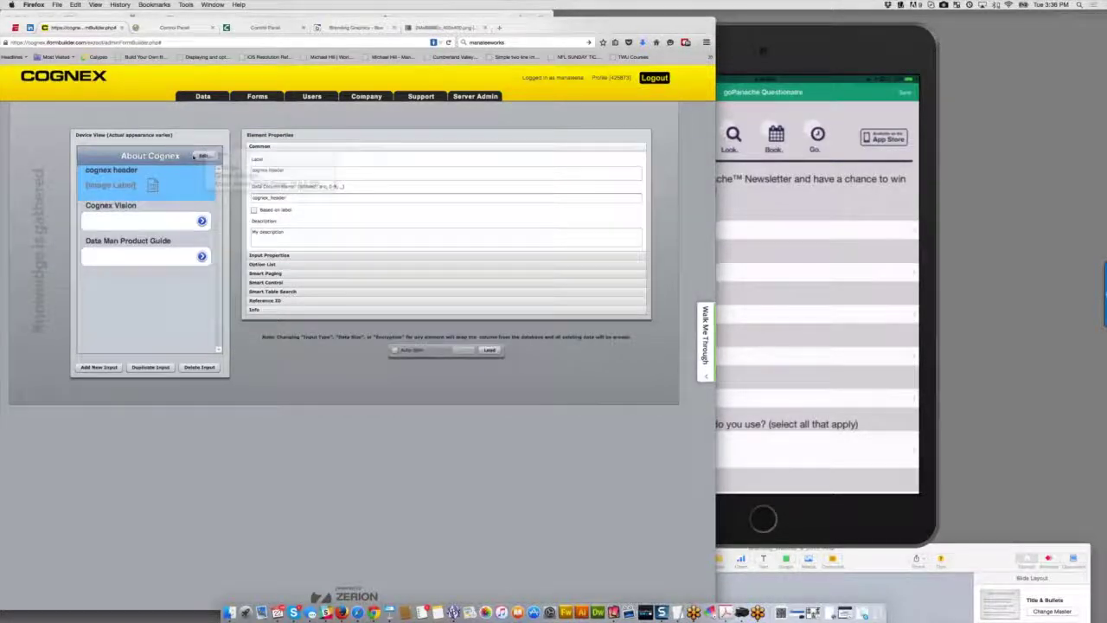
{"action": "left_click", "coordinate": [200, 156]}
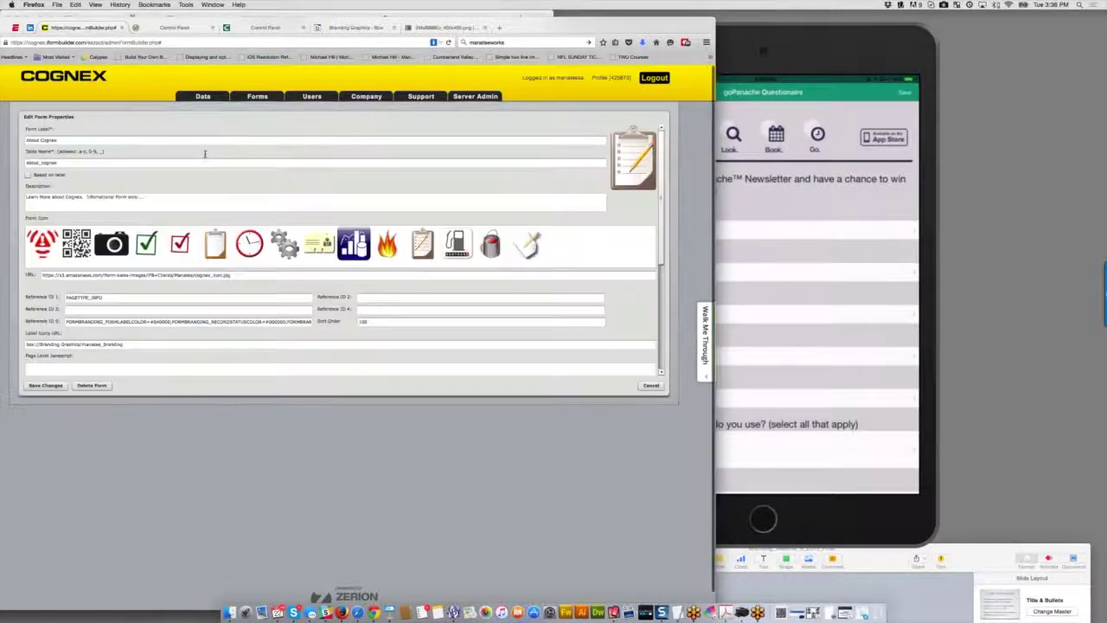
{"action": "left_click", "coordinate": [55, 344]}
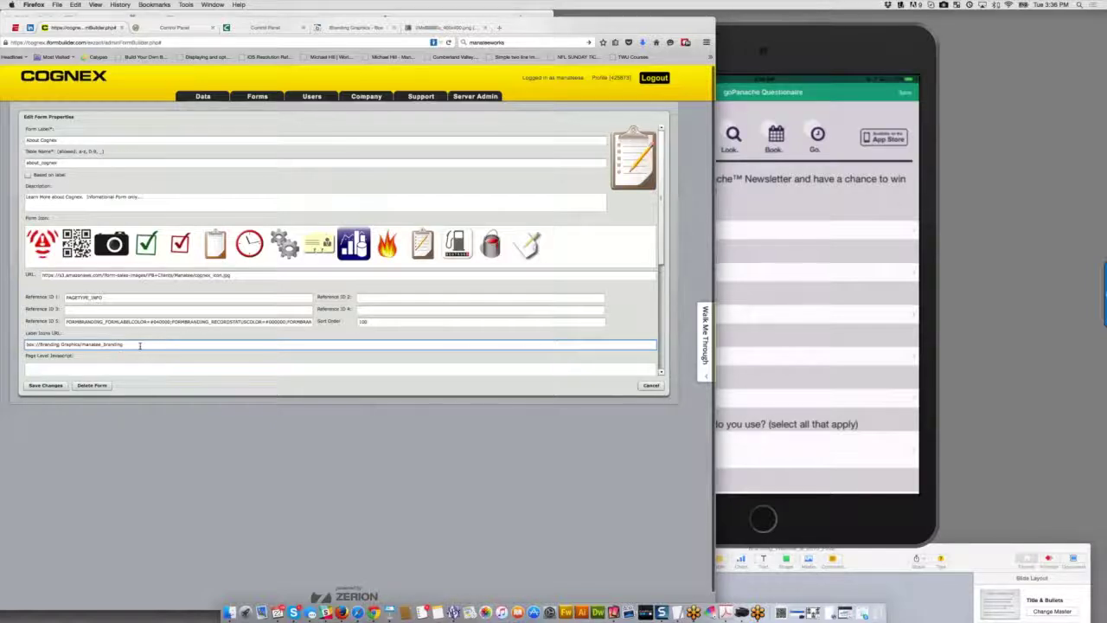
Step: Open the Company Info page and look through its customization sections down to Media Configuration
{"action": "mouse_move", "coordinate": [366, 98]}
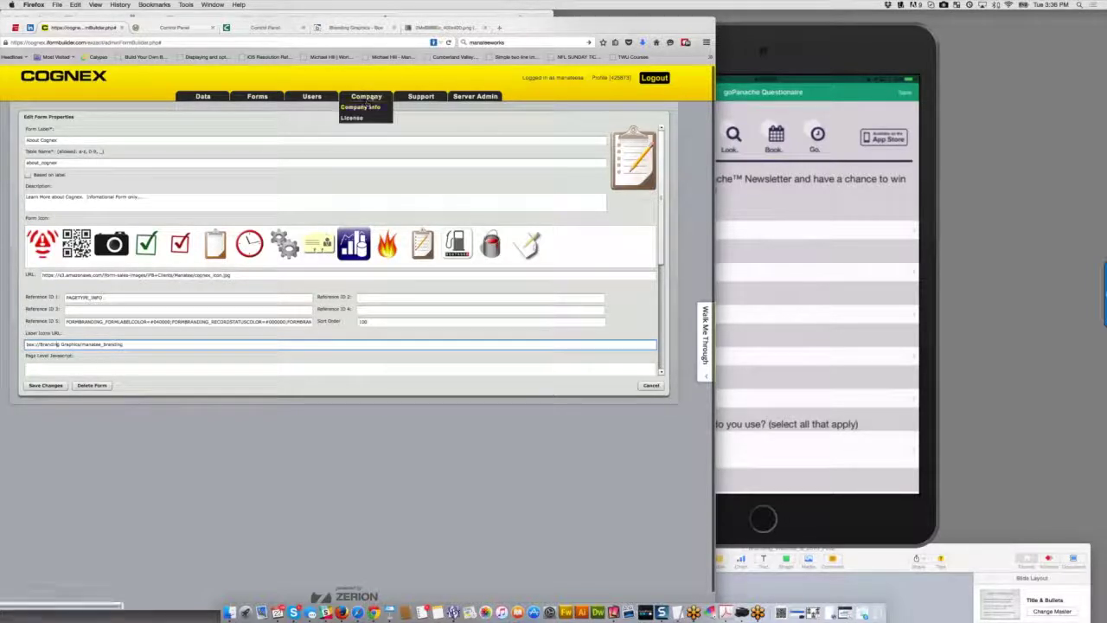
{"action": "left_click", "coordinate": [367, 106]}
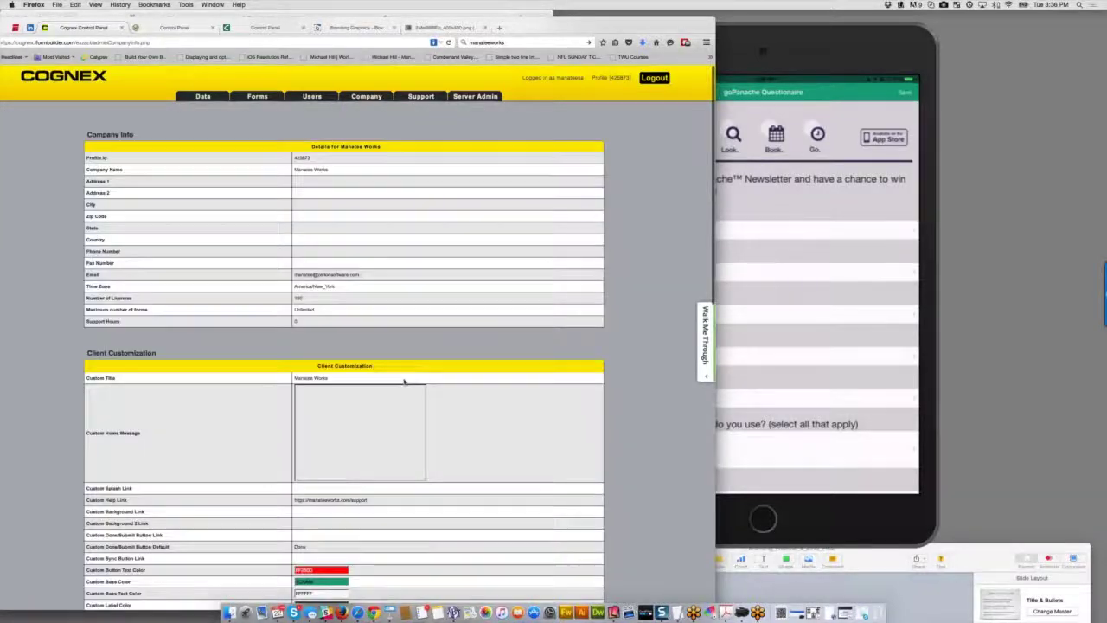
{"action": "scroll", "coordinate": [403, 381], "scroll_direction": "down", "scroll_amount": 3}
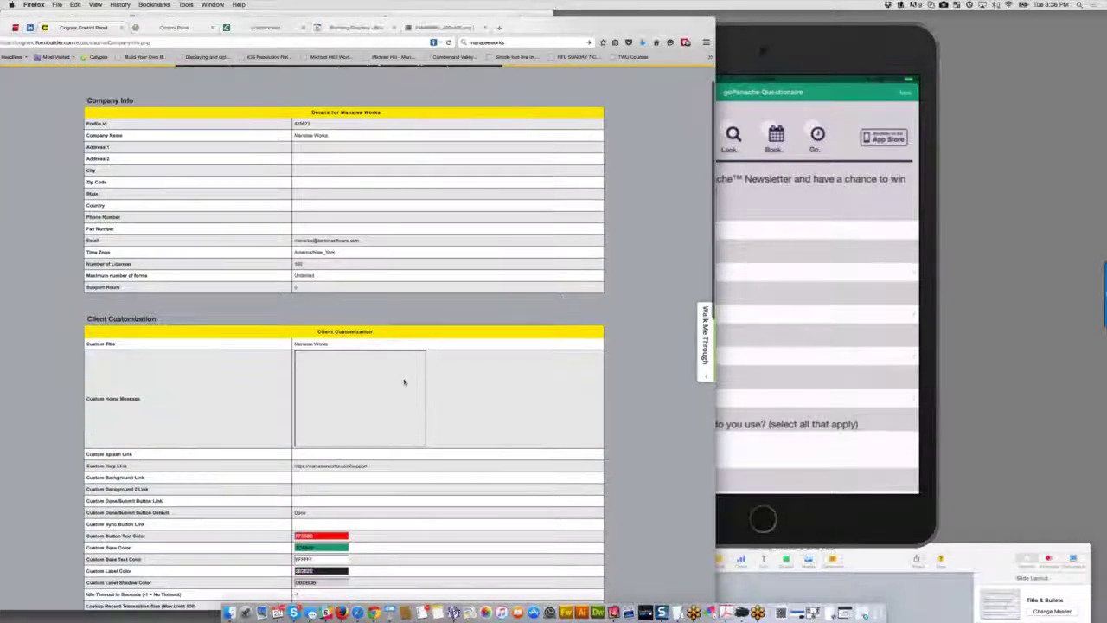
{"action": "scroll", "coordinate": [403, 380], "scroll_direction": "down", "scroll_amount": 12}
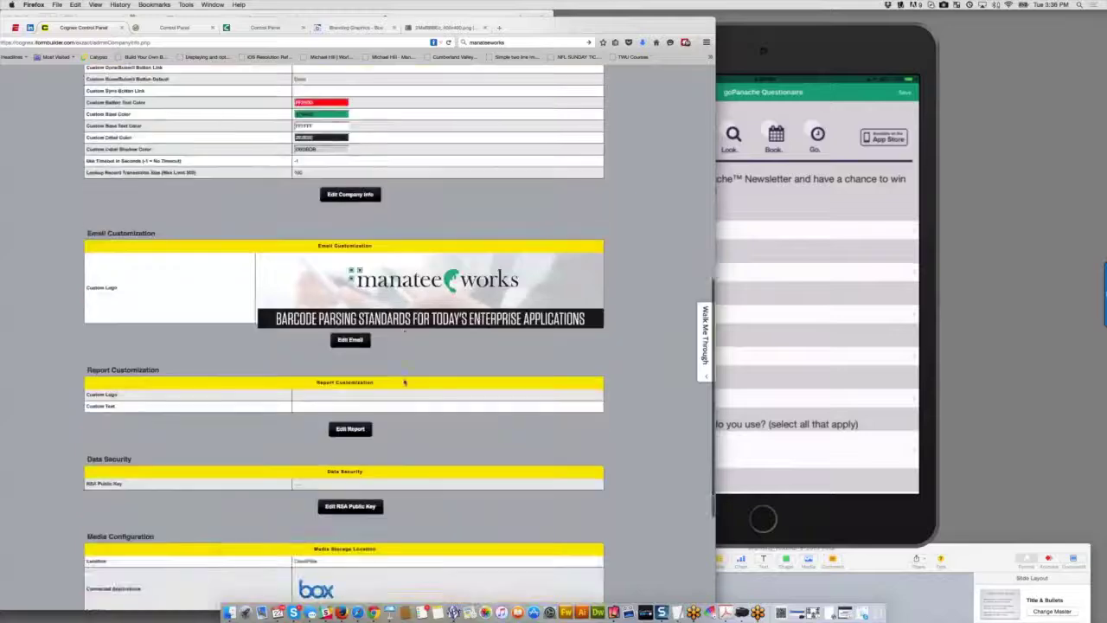
{"action": "scroll", "coordinate": [403, 380], "scroll_direction": "down", "scroll_amount": 4}
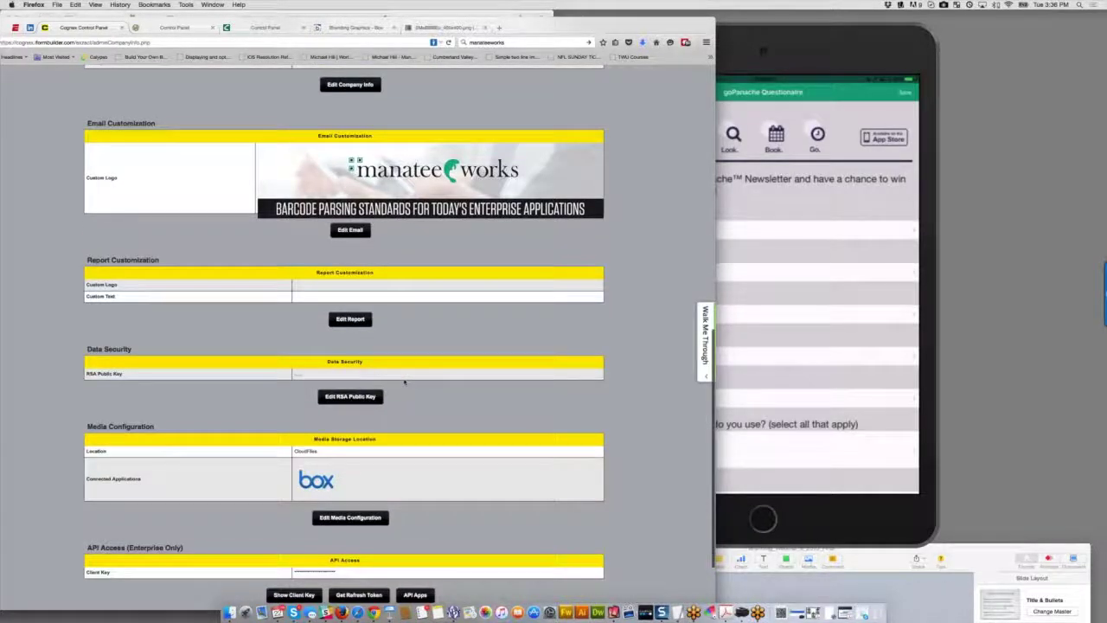
{"action": "scroll", "coordinate": [403, 381], "scroll_direction": "down", "scroll_amount": 1}
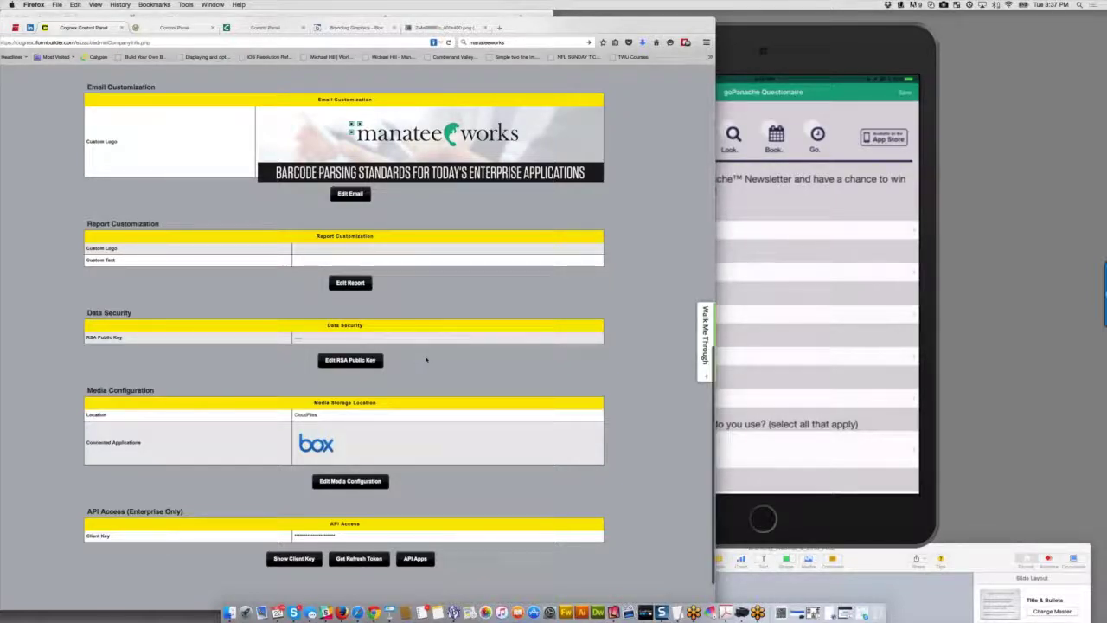
{"action": "scroll", "coordinate": [426, 360], "scroll_direction": "down", "scroll_amount": 3}
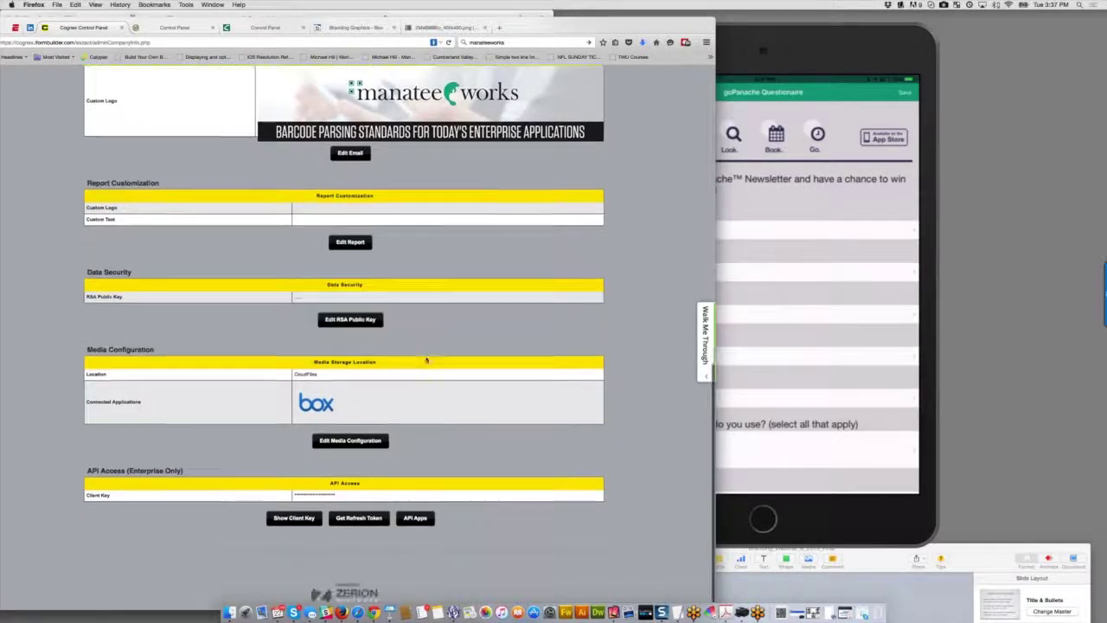
Step: Open the media configuration for editing, view the storage path and structure options for Box, and cancel without saving
{"action": "left_click", "coordinate": [349, 428]}
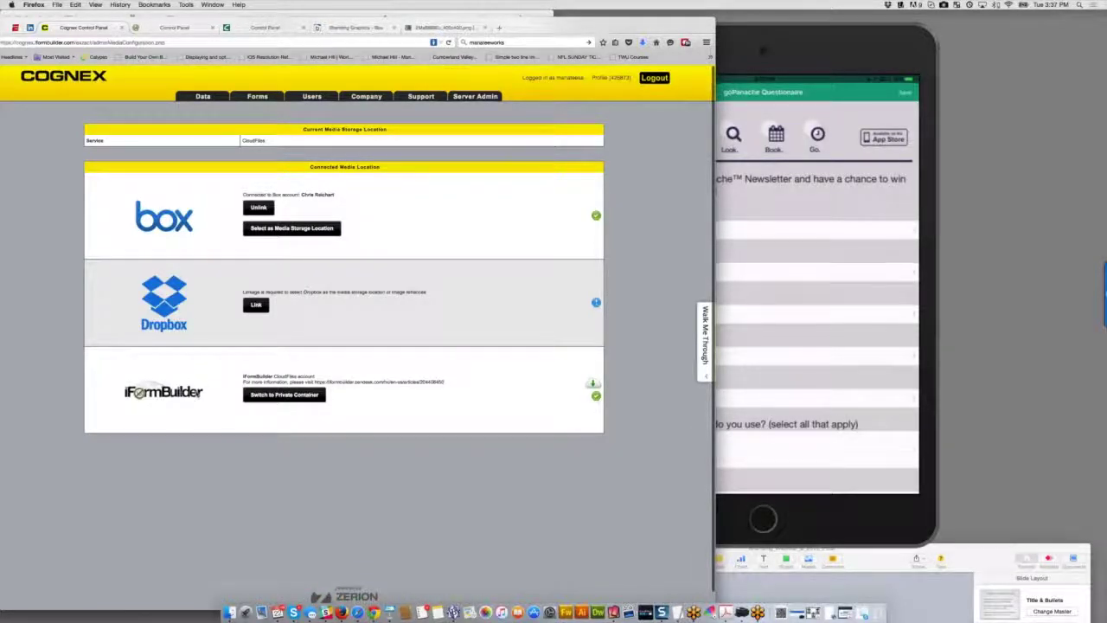
{"action": "left_click", "coordinate": [260, 229]}
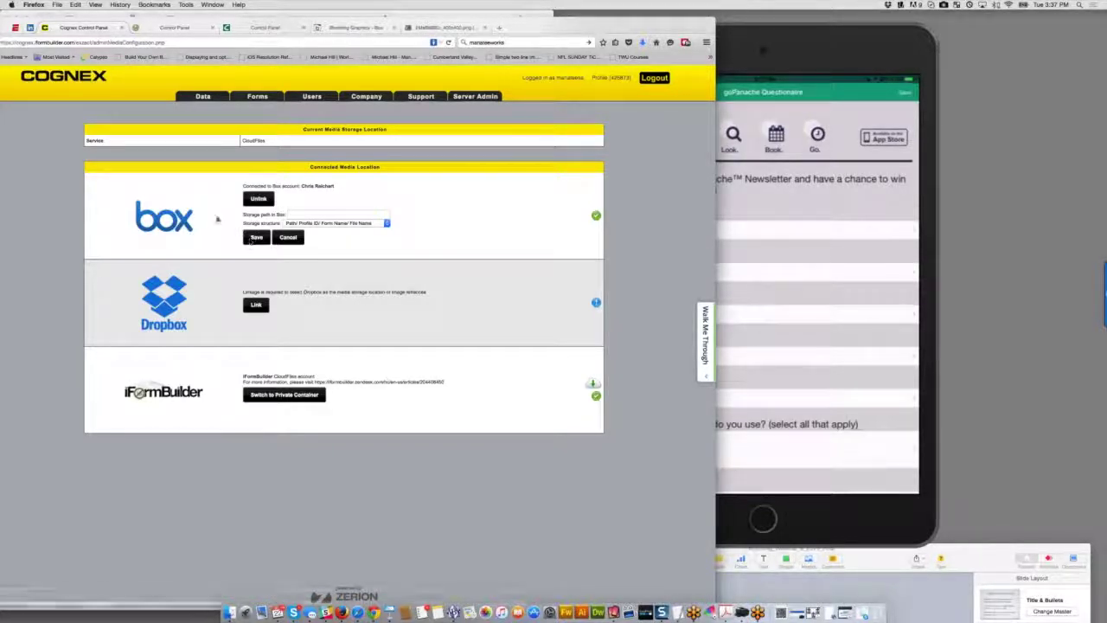
{"action": "left_click", "coordinate": [285, 237]}
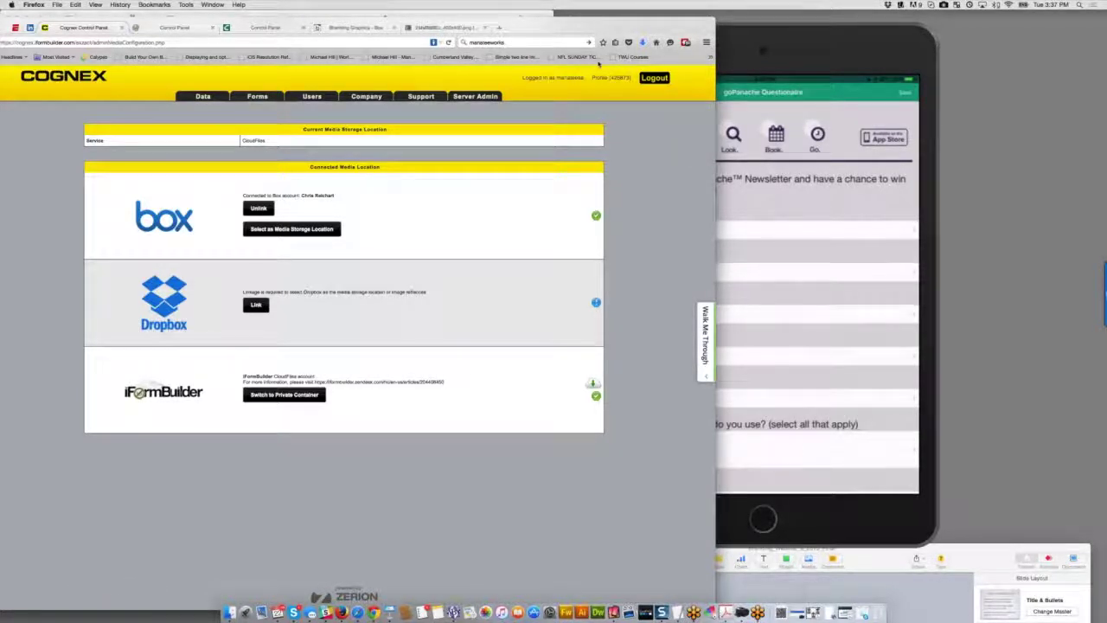
Step: Reposition the Firefox window and open the manatee_branding folder inside Branding Graphics in Box to examine its image files
{"action": "left_click_drag", "start_coordinate": [624, 25], "coordinate": [656, 113]}
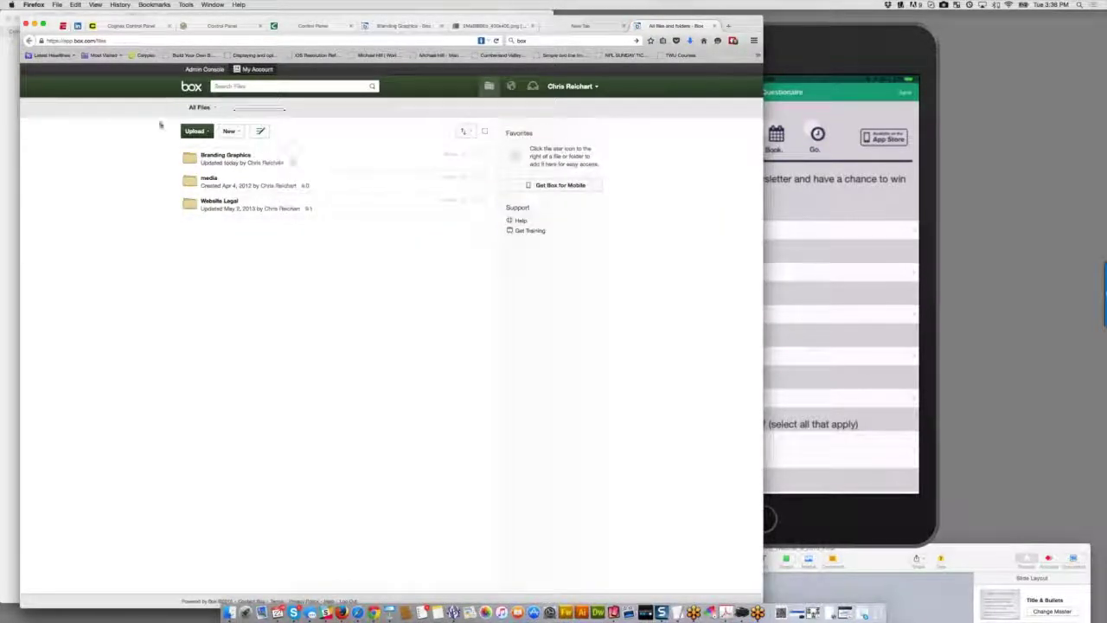
{"action": "left_click", "coordinate": [215, 155]}
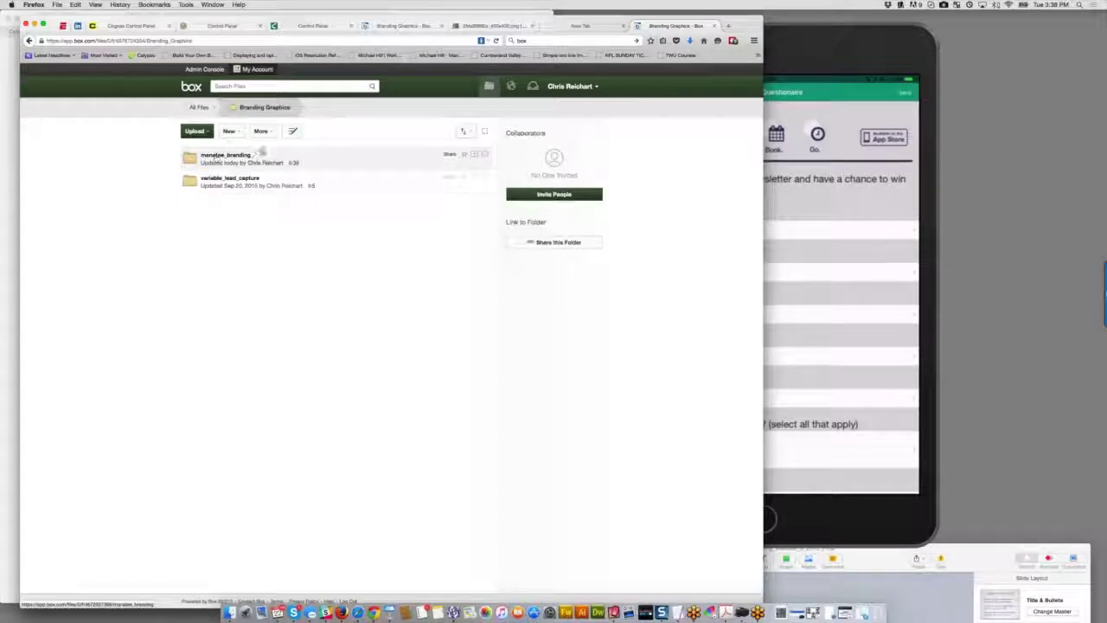
{"action": "left_click", "coordinate": [223, 156]}
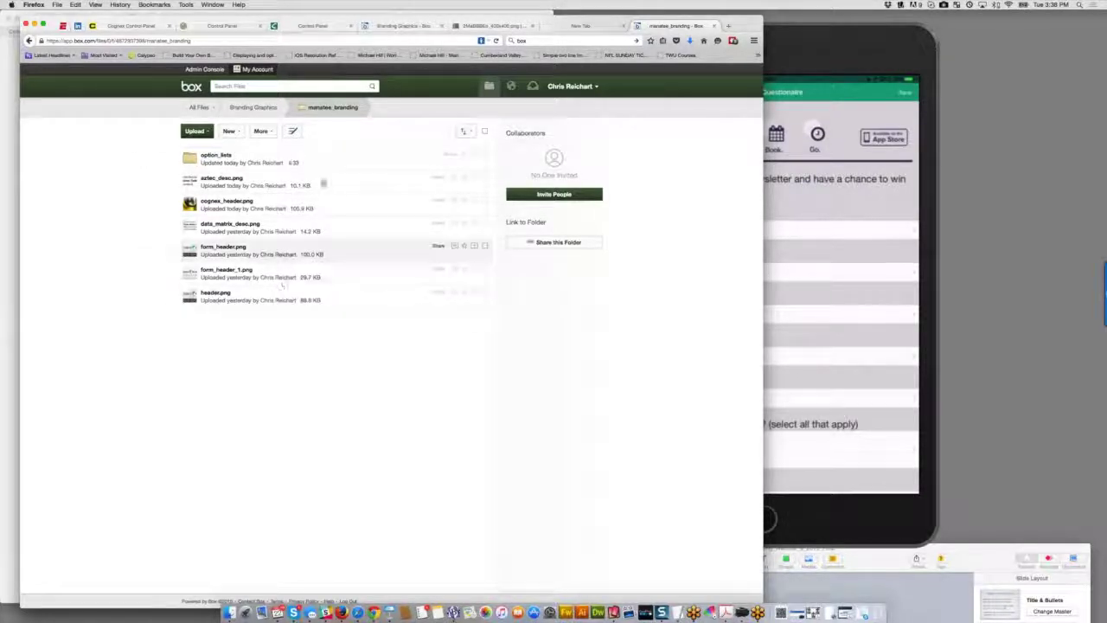
{"action": "mouse_move", "coordinate": [358, 177]}
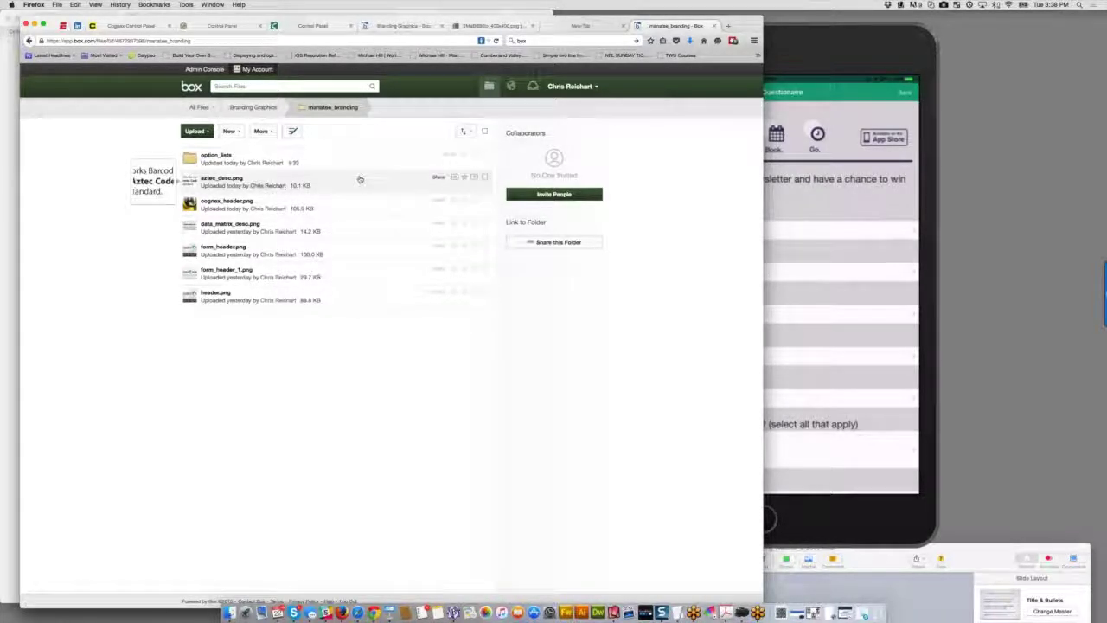
Step: Return to the Cognex control panel, load the About Cognex form in Form Builder, and select its cognex header image label
{"action": "left_click", "coordinate": [121, 26]}
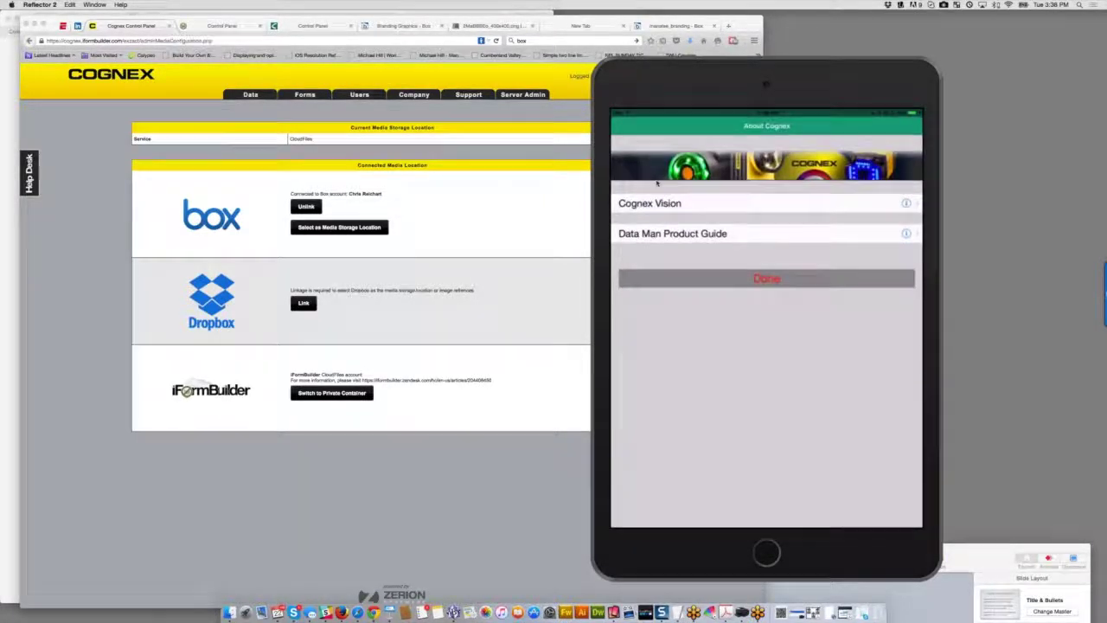
{"action": "left_click", "coordinate": [308, 90]}
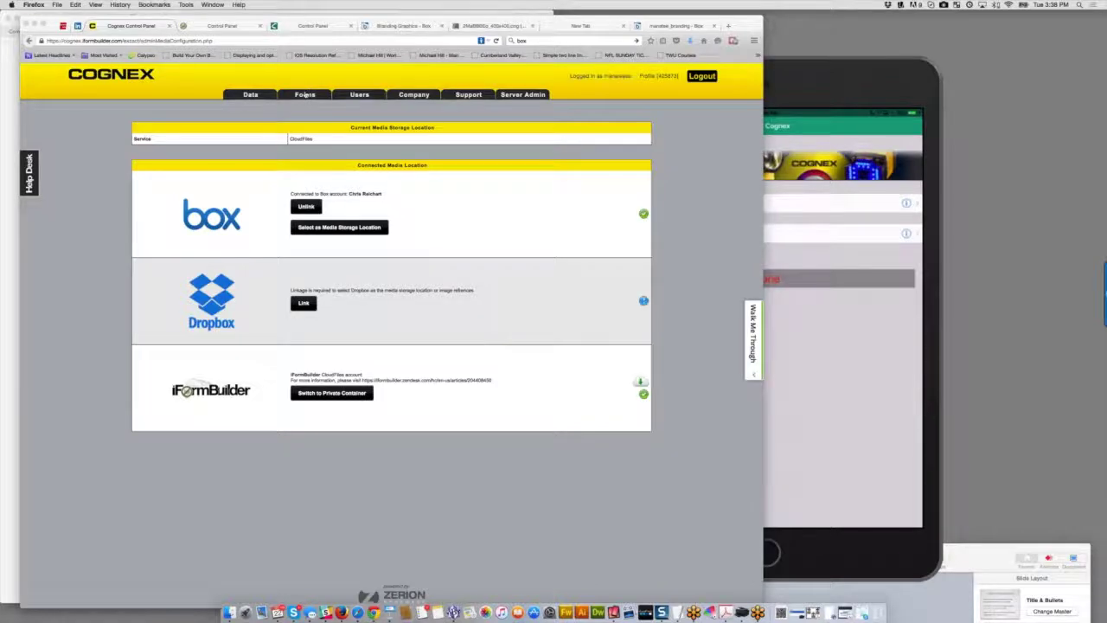
{"action": "left_click", "coordinate": [314, 115]}
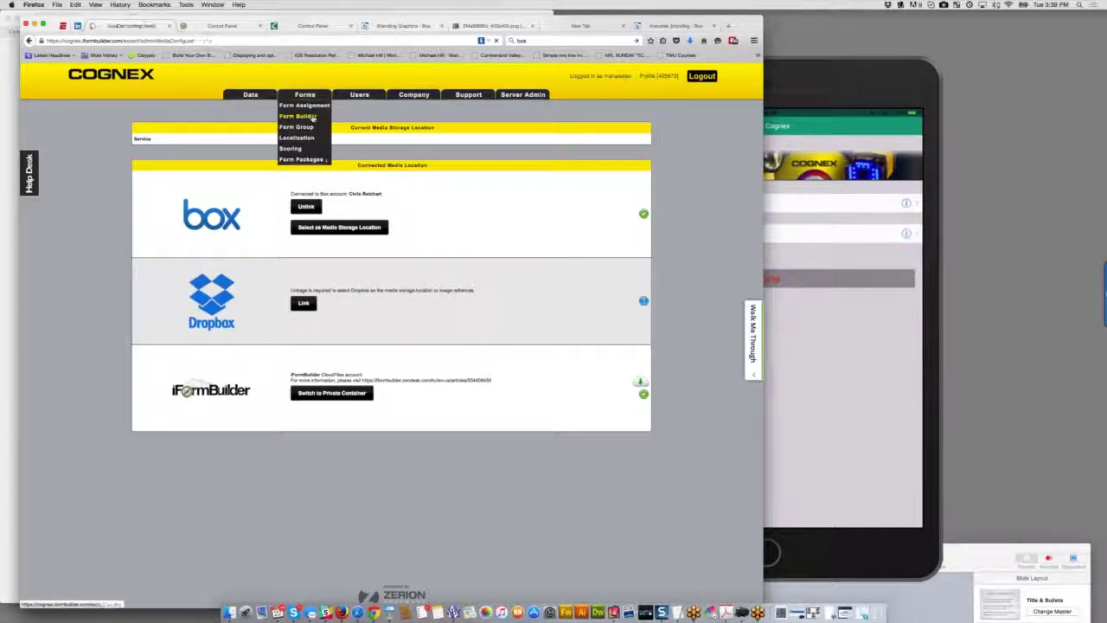
{"action": "left_click", "coordinate": [331, 372]}
{"action": "left_click", "coordinate": [157, 189]}
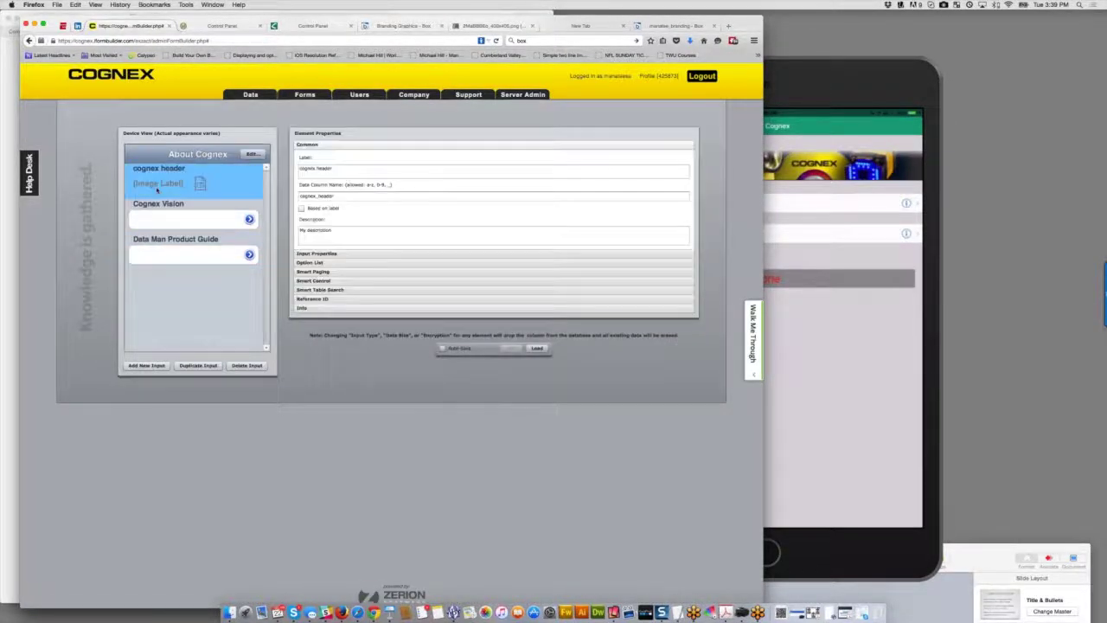
Step: Highlight the data column name cognex_header and compare it with cognex_header.png in Box and the header on the mirrored iPad
{"action": "left_click", "coordinate": [339, 196]}
{"action": "left_click_drag", "start_coordinate": [339, 195], "coordinate": [285, 190]}
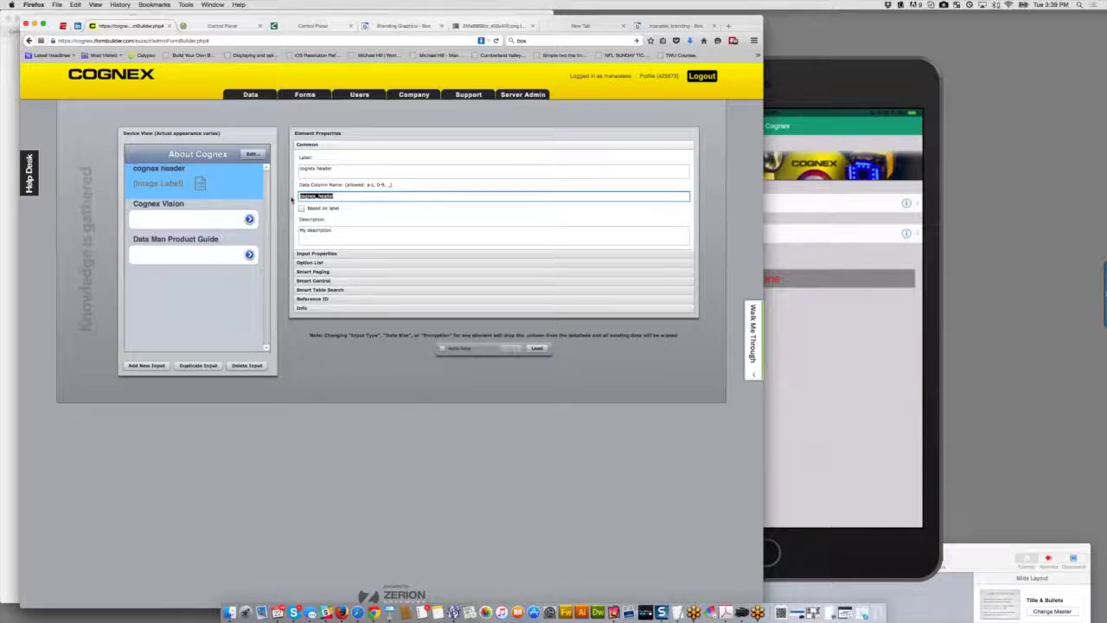
{"action": "left_click", "coordinate": [358, 196]}
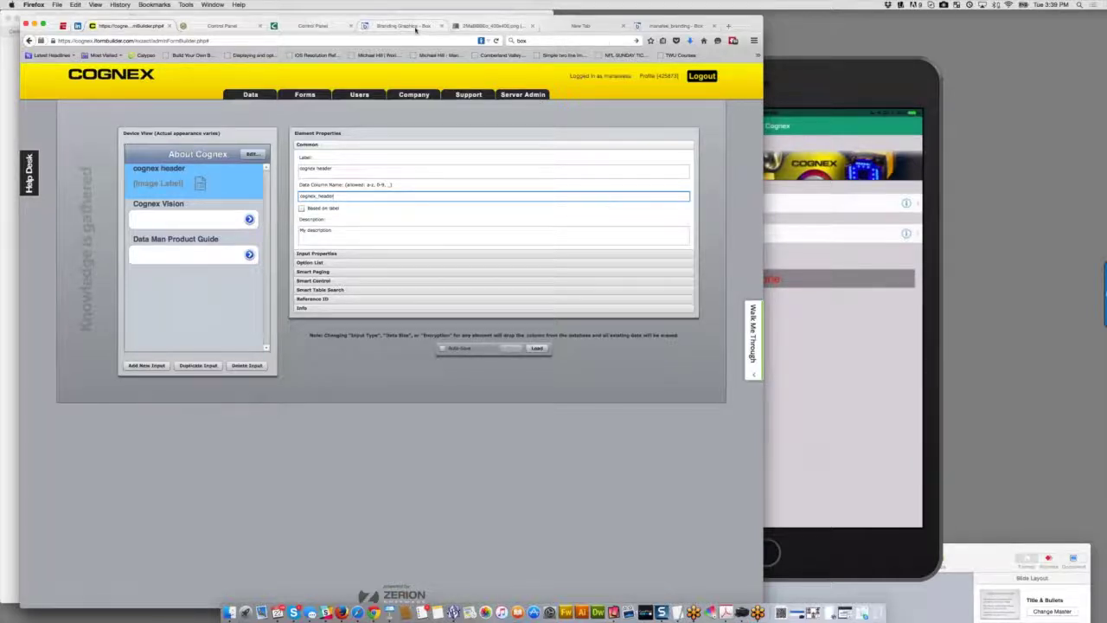
{"action": "left_click", "coordinate": [653, 29]}
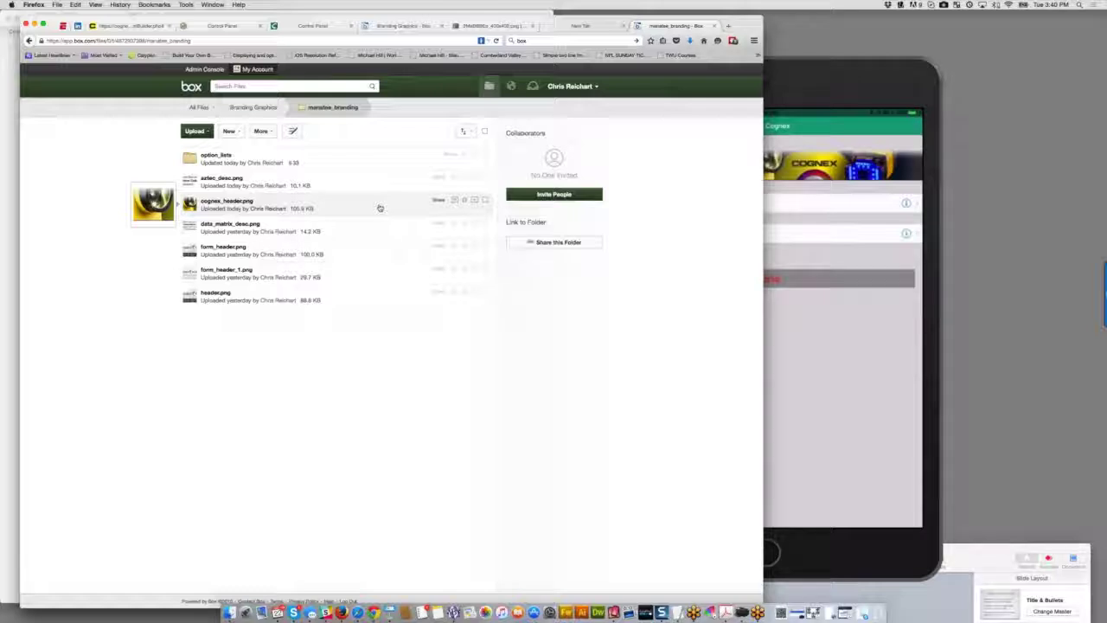
{"action": "left_click", "coordinate": [810, 312]}
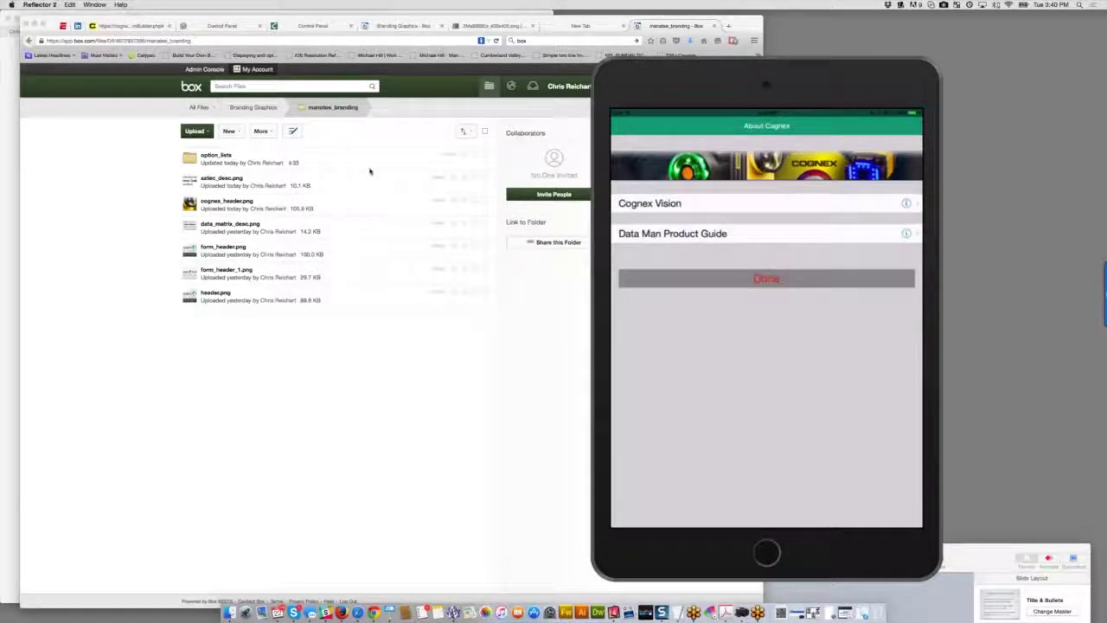
Step: Return to Form Builder and move the mirrored iPad over it to examine the Aztec Code description in the BoxWorks Lead Capture form
{"action": "left_click", "coordinate": [134, 28]}
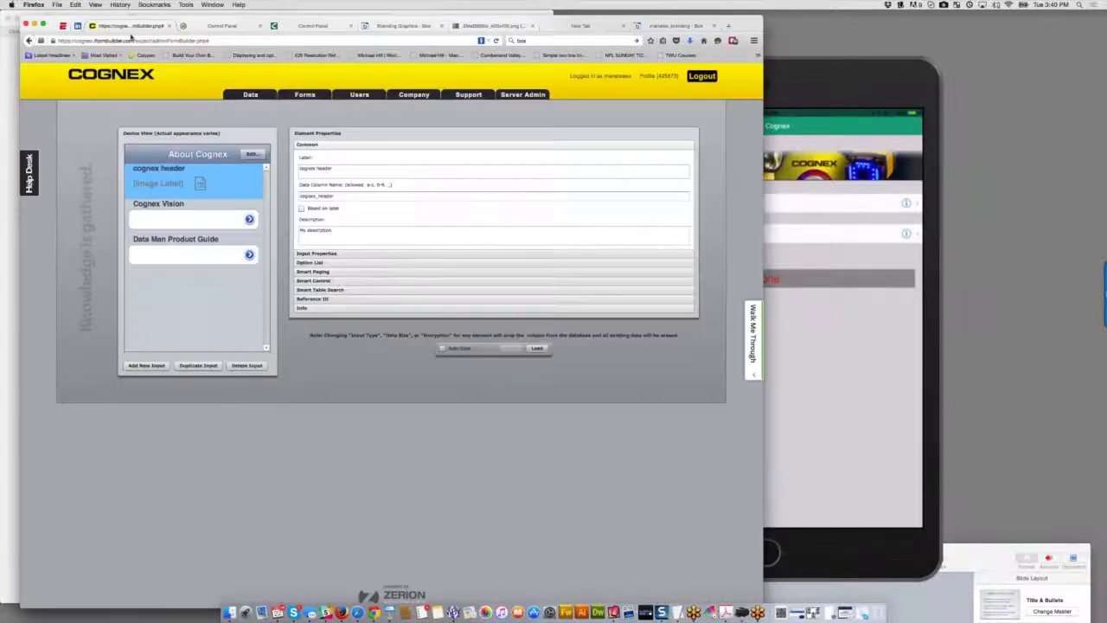
{"action": "left_click", "coordinate": [772, 73]}
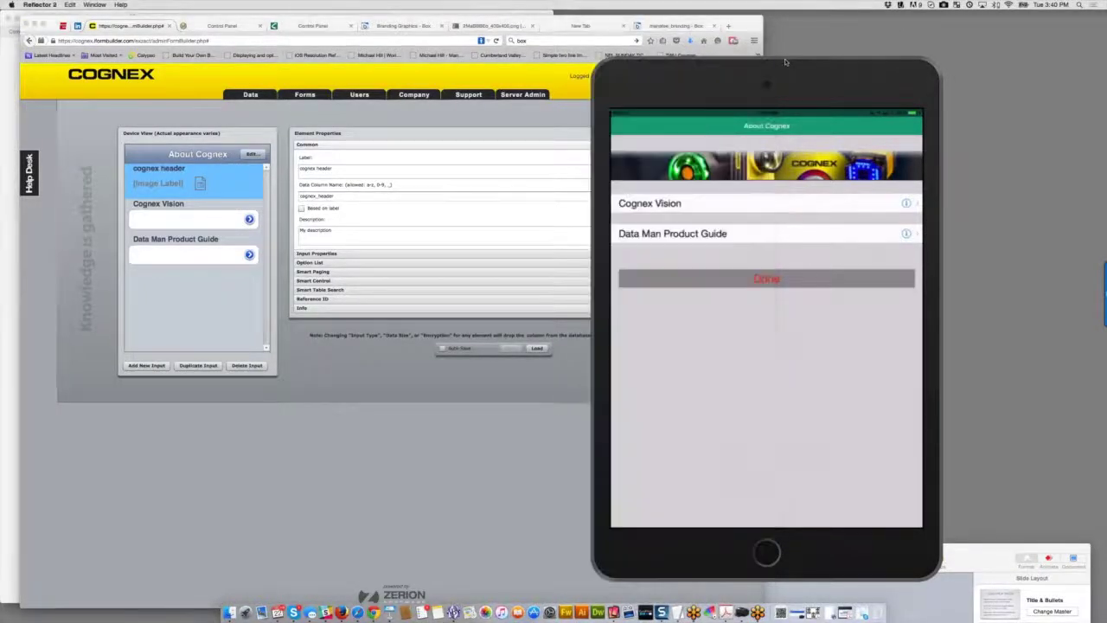
{"action": "left_click_drag", "start_coordinate": [771, 73], "coordinate": [653, 72]}
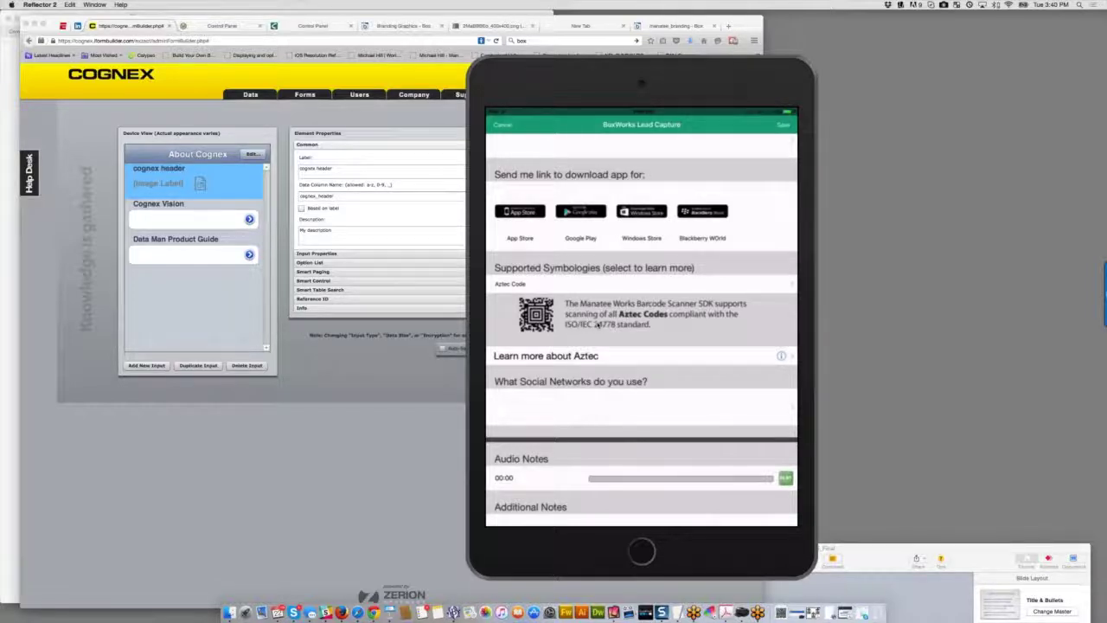
{"action": "left_click", "coordinate": [652, 322]}
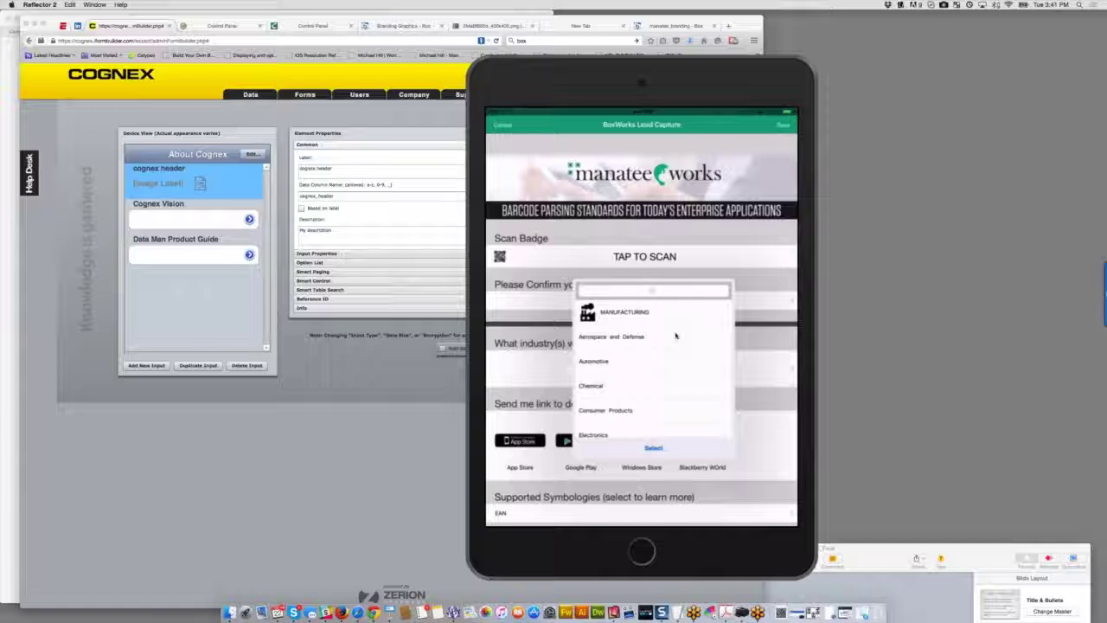
Step: Browse the categorized industry options and their icons on the mirrored iPad, and filter the list by "Tr"
{"action": "scroll", "coordinate": [677, 336], "scroll_direction": "down", "scroll_amount": 5}
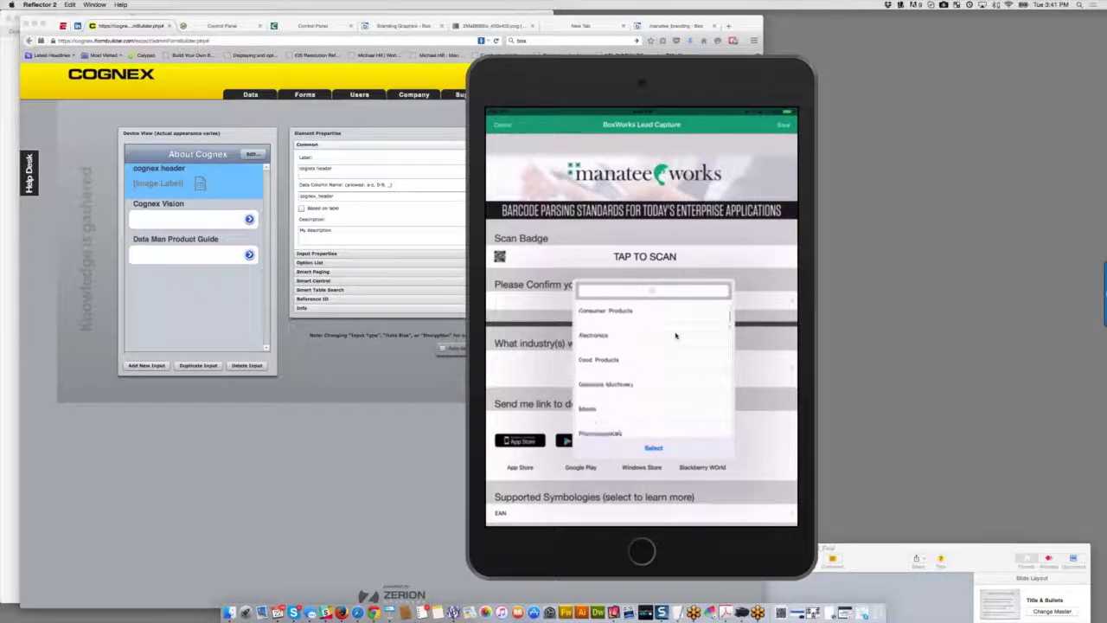
{"action": "scroll", "coordinate": [676, 336], "scroll_direction": "down", "scroll_amount": 2}
{"action": "scroll", "coordinate": [677, 336], "scroll_direction": "down", "scroll_amount": 5}
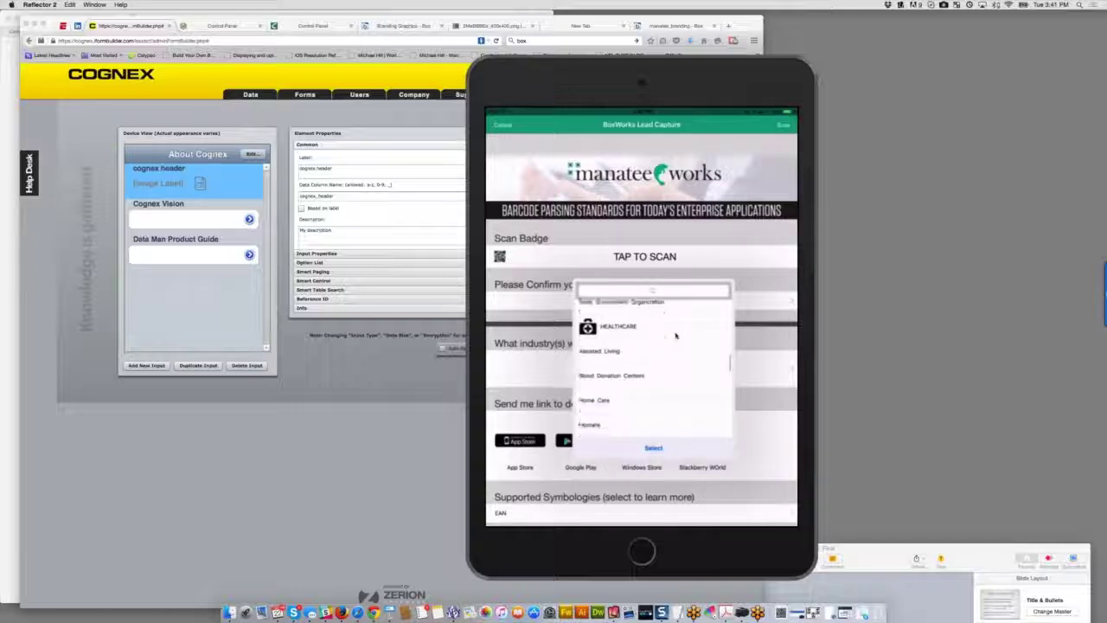
{"action": "scroll", "coordinate": [677, 335], "scroll_direction": "down", "scroll_amount": 5}
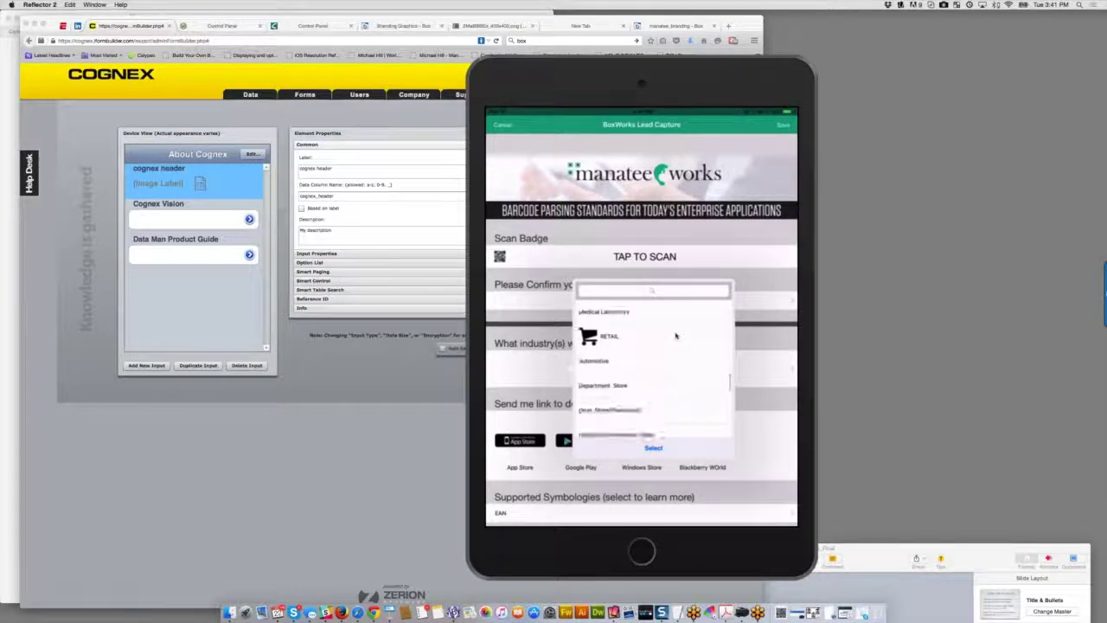
{"action": "scroll", "coordinate": [676, 336], "scroll_direction": "down", "scroll_amount": 5}
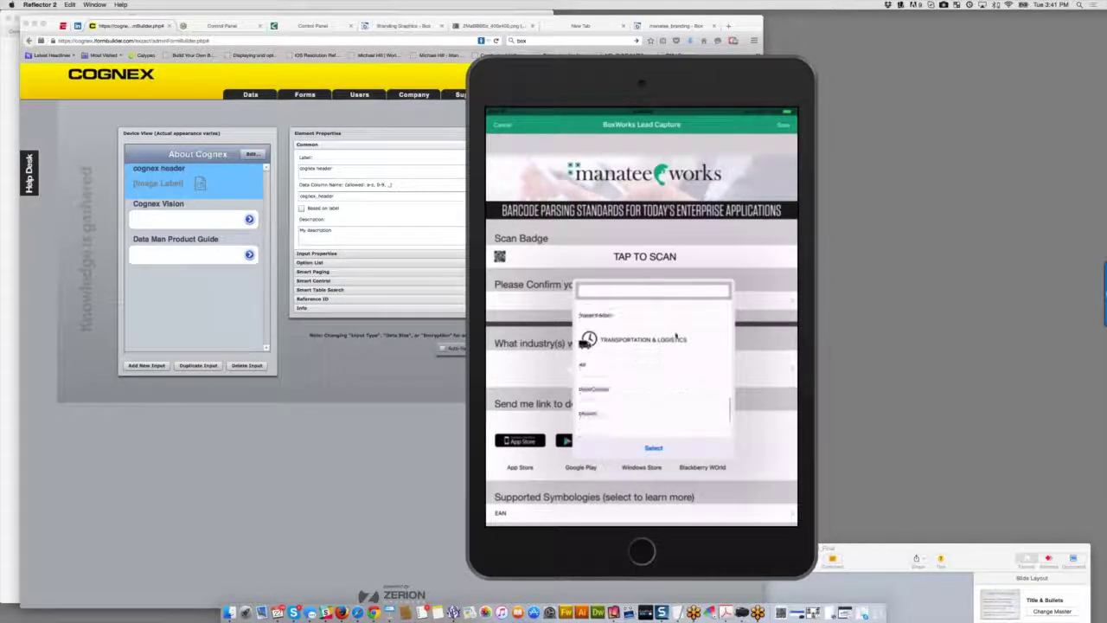
{"action": "scroll", "coordinate": [676, 335], "scroll_direction": "up", "scroll_amount": 5}
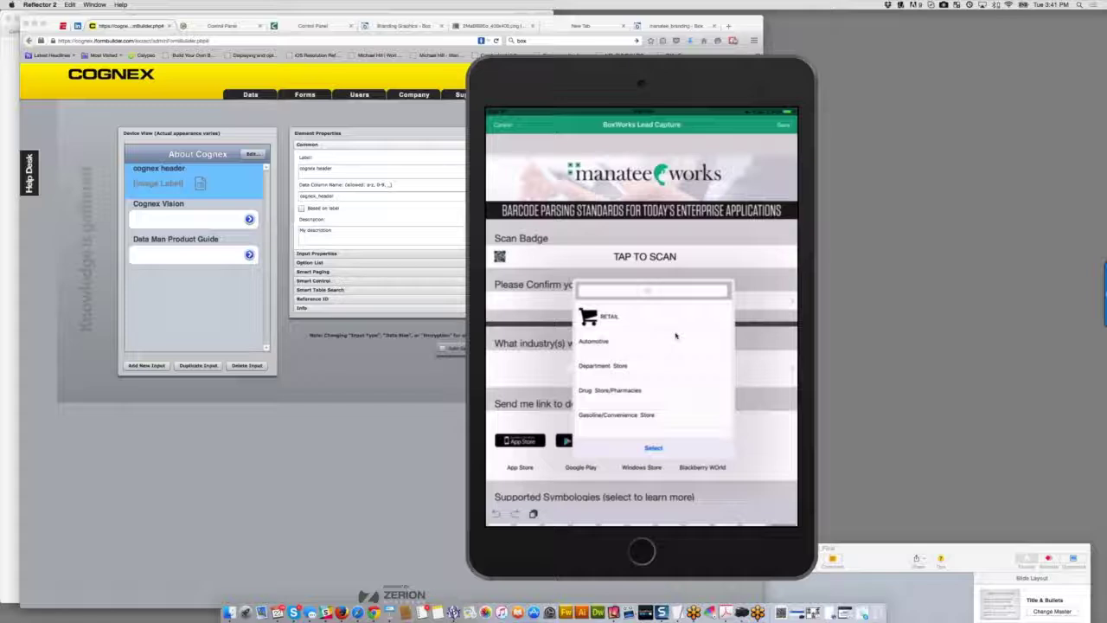
{"action": "type", "text": "Tr"}
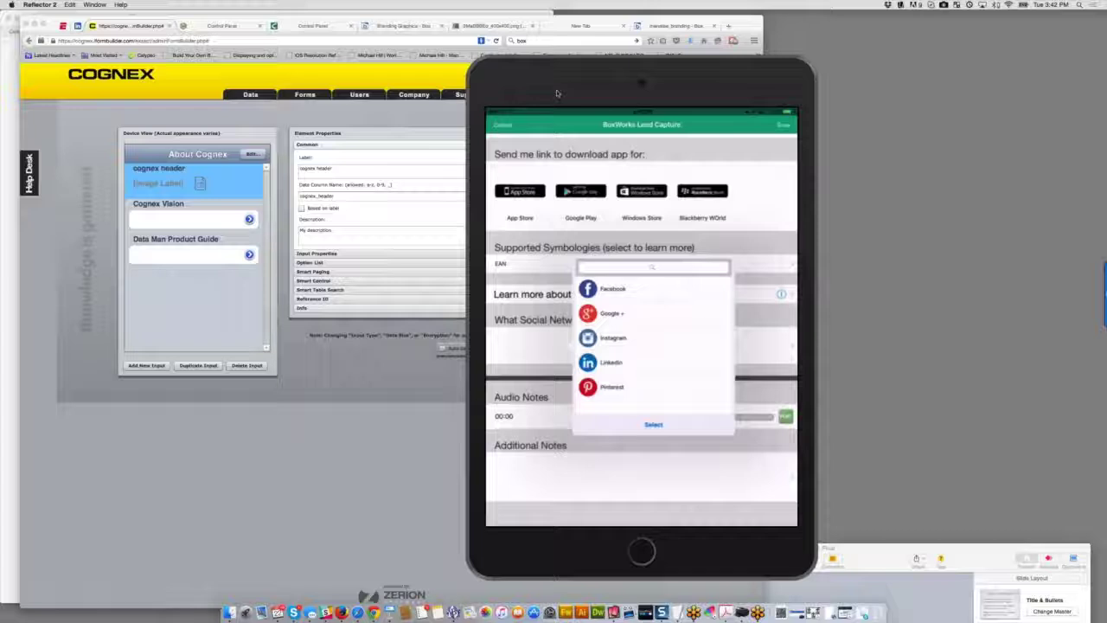
Step: Load the event_lead_capture form in Form Builder and select its "What Social Networks do you use?" element
{"action": "left_click", "coordinate": [142, 239]}
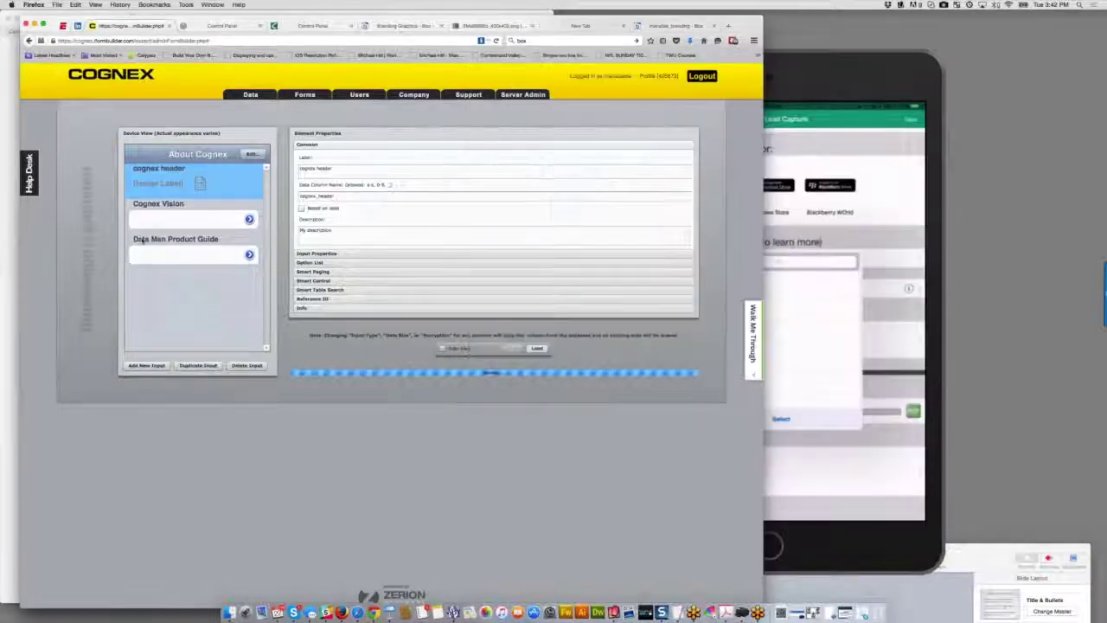
{"action": "left_click", "coordinate": [99, 269]}
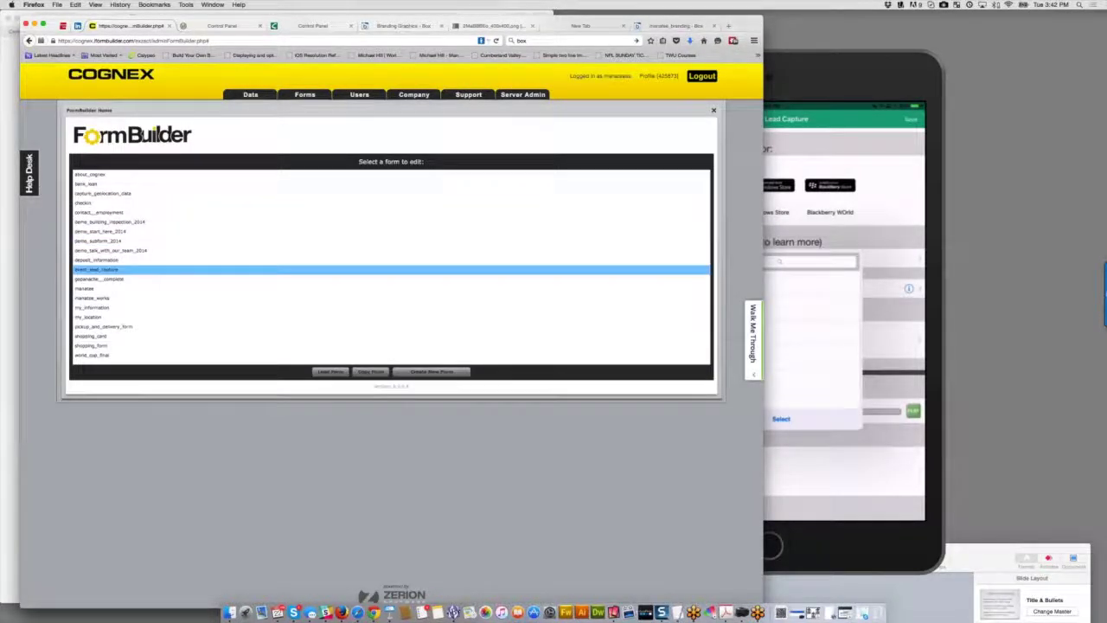
{"action": "left_click", "coordinate": [326, 372]}
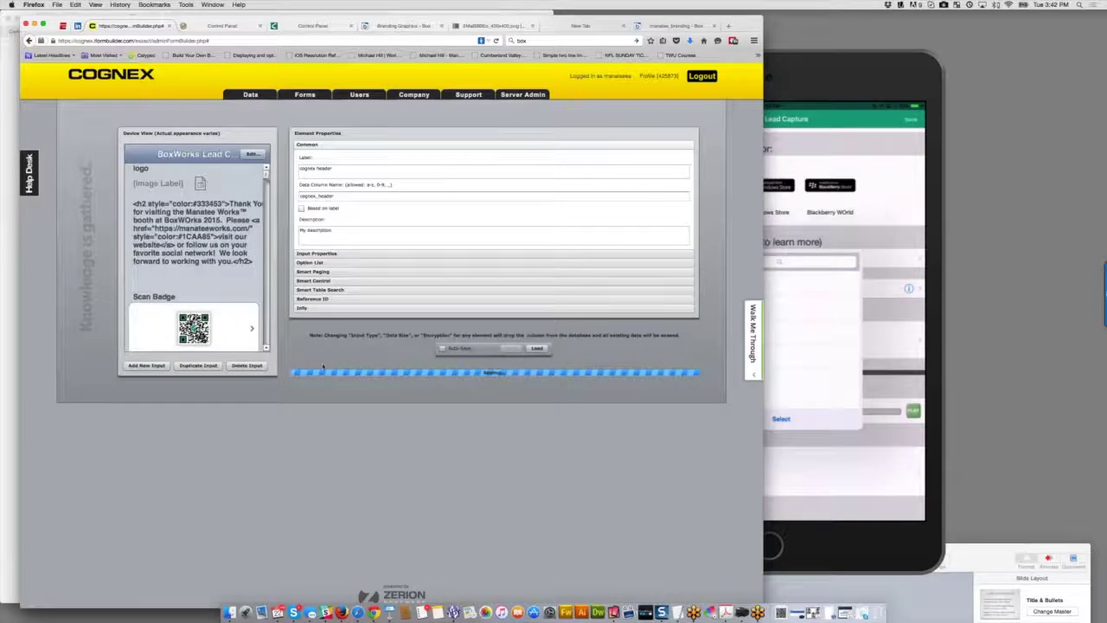
{"action": "scroll", "coordinate": [264, 210], "scroll_direction": "down", "scroll_amount": 1}
{"action": "scroll", "coordinate": [264, 210], "scroll_direction": "down", "scroll_amount": 10}
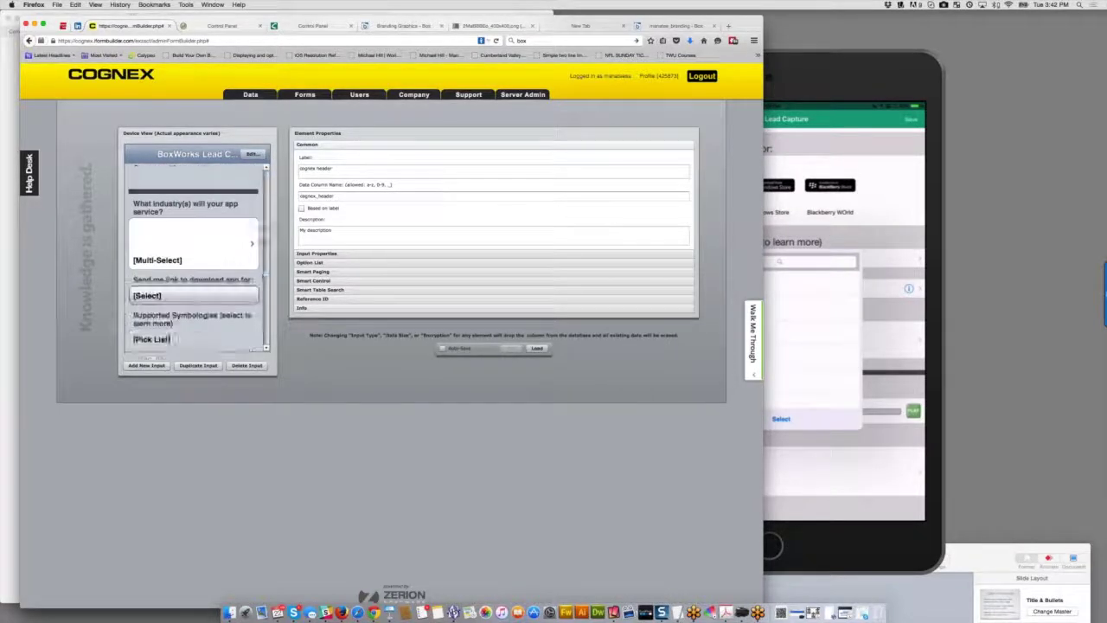
{"action": "scroll", "coordinate": [262, 246], "scroll_direction": "up", "scroll_amount": 1}
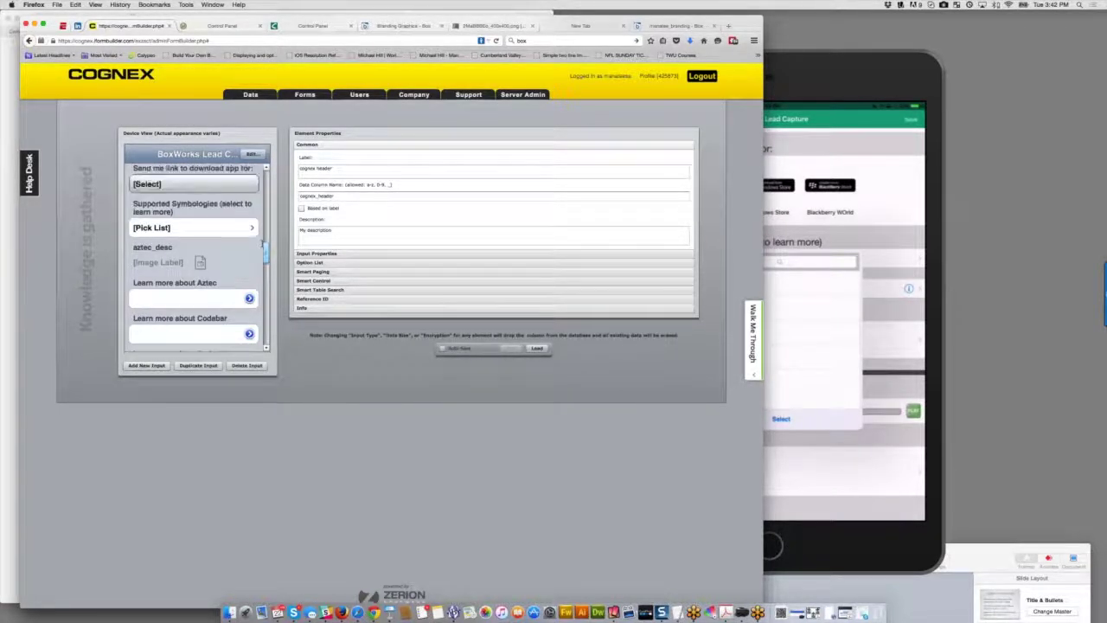
{"action": "left_click_drag", "start_coordinate": [264, 247], "coordinate": [266, 313]}
{"action": "left_click", "coordinate": [157, 273]}
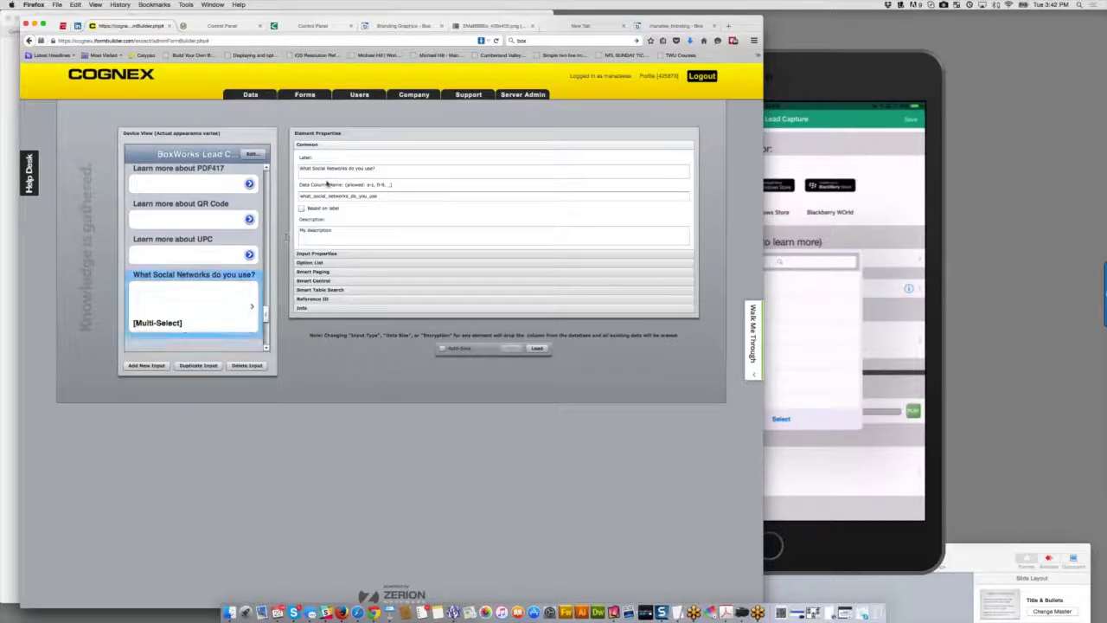
Step: View the social networks element's input type and assigned option list, and open the Option List Manager
{"action": "left_click", "coordinate": [320, 254]}
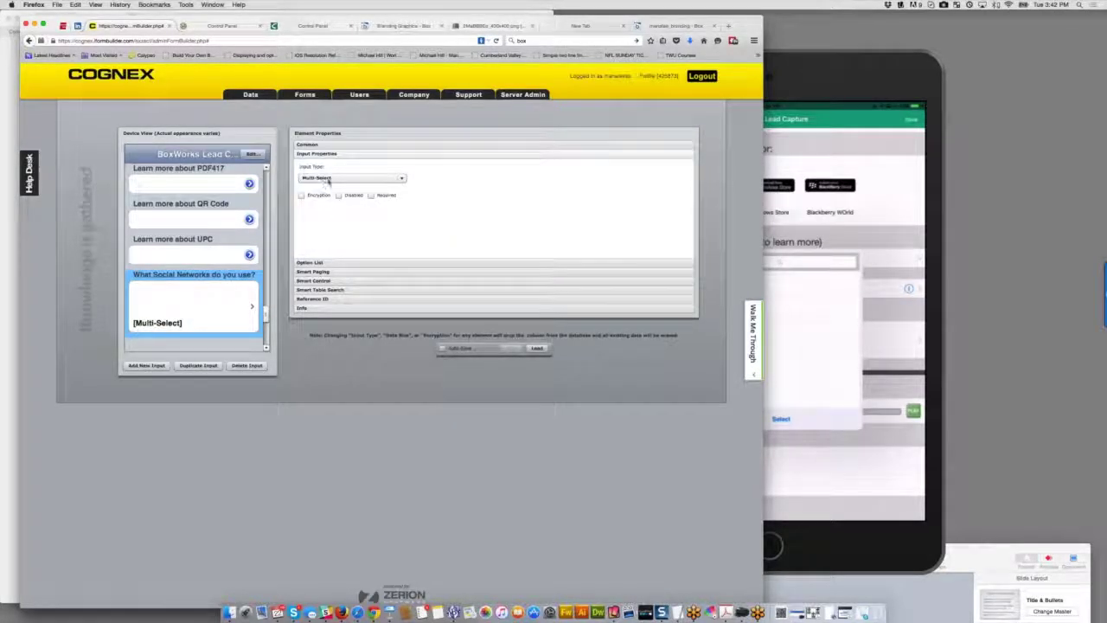
{"action": "left_click", "coordinate": [323, 262]}
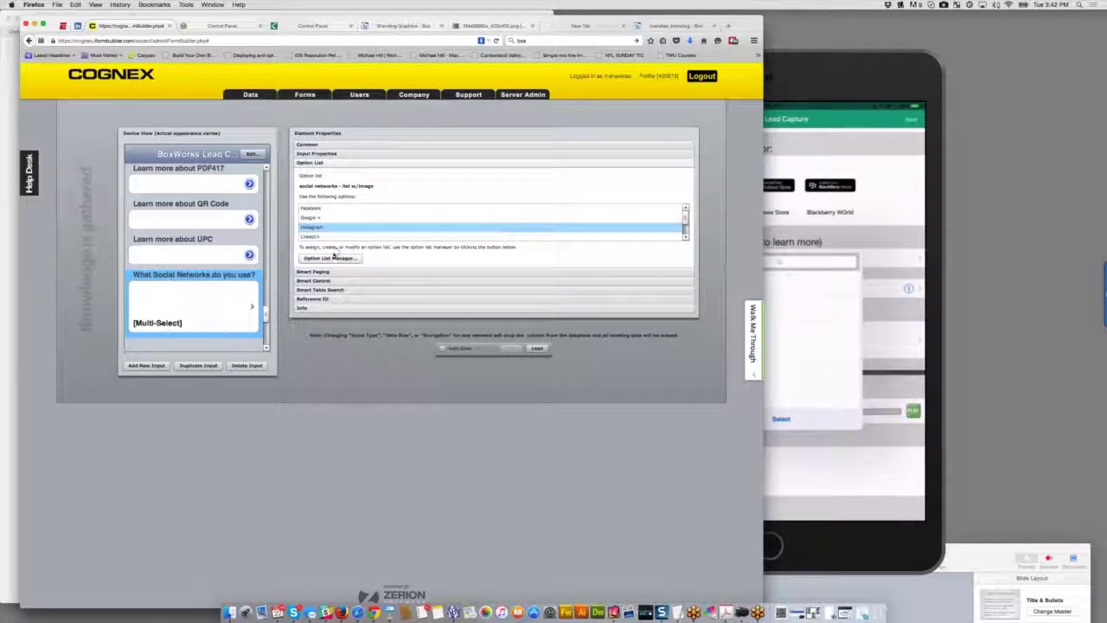
{"action": "left_click", "coordinate": [330, 259]}
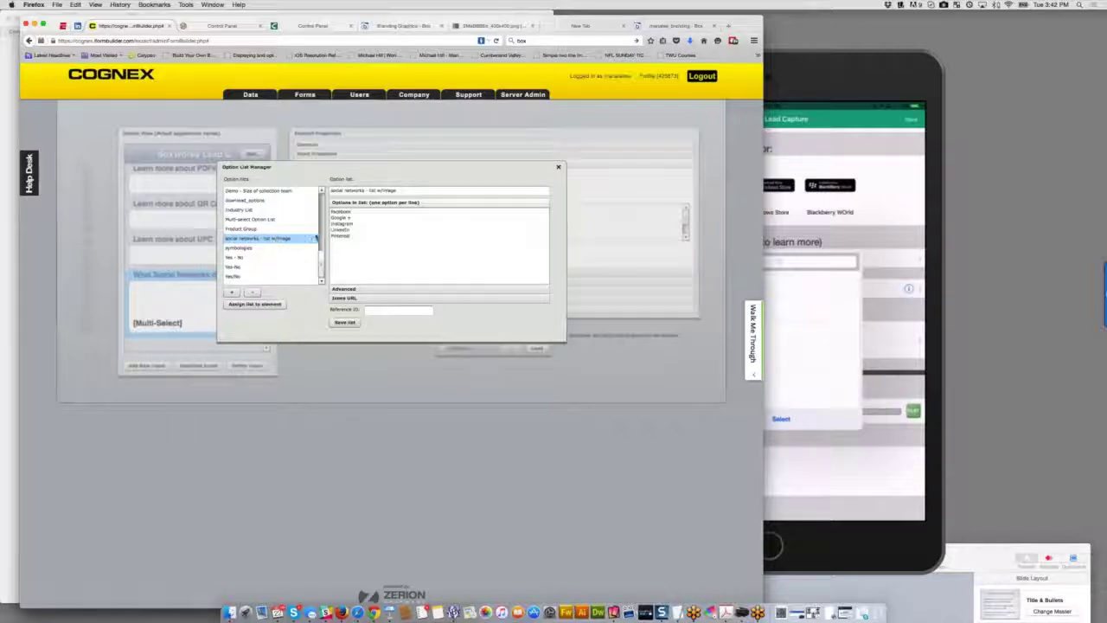
Step: Examine the icons URL of the "social networks - list w/image" option list and its advanced labels and key values
{"action": "left_click", "coordinate": [352, 299]}
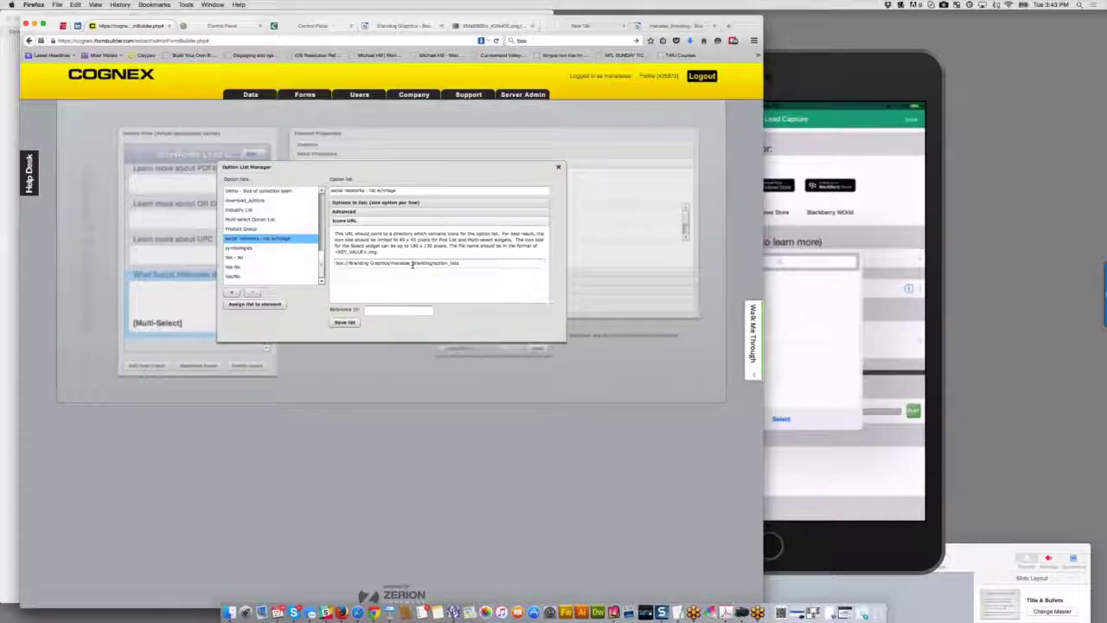
{"action": "left_click", "coordinate": [465, 262]}
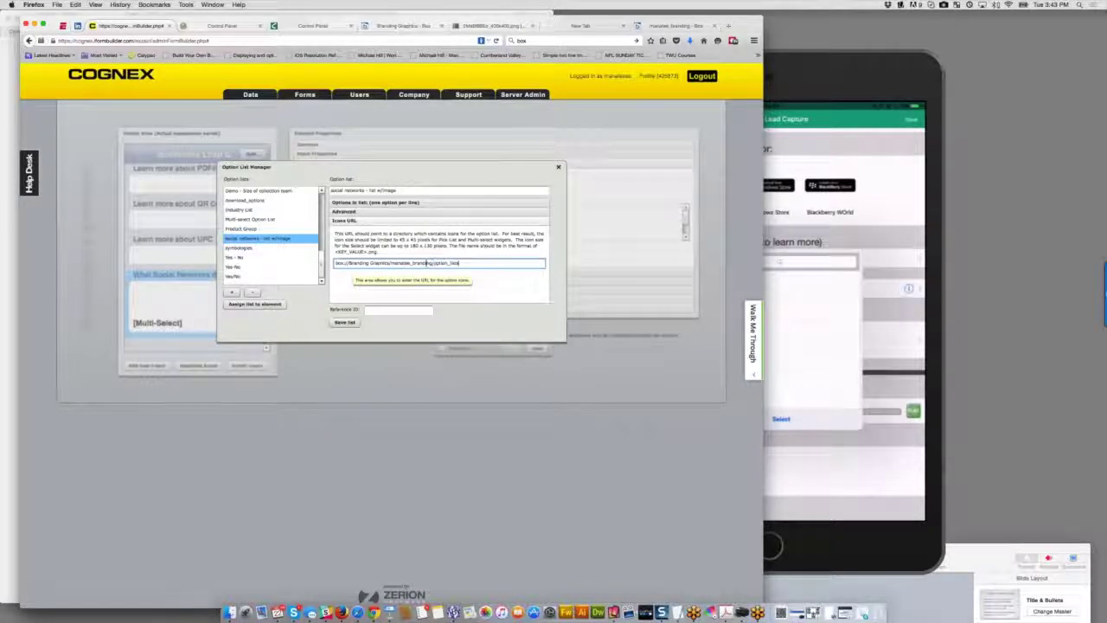
{"action": "left_click", "coordinate": [298, 240]}
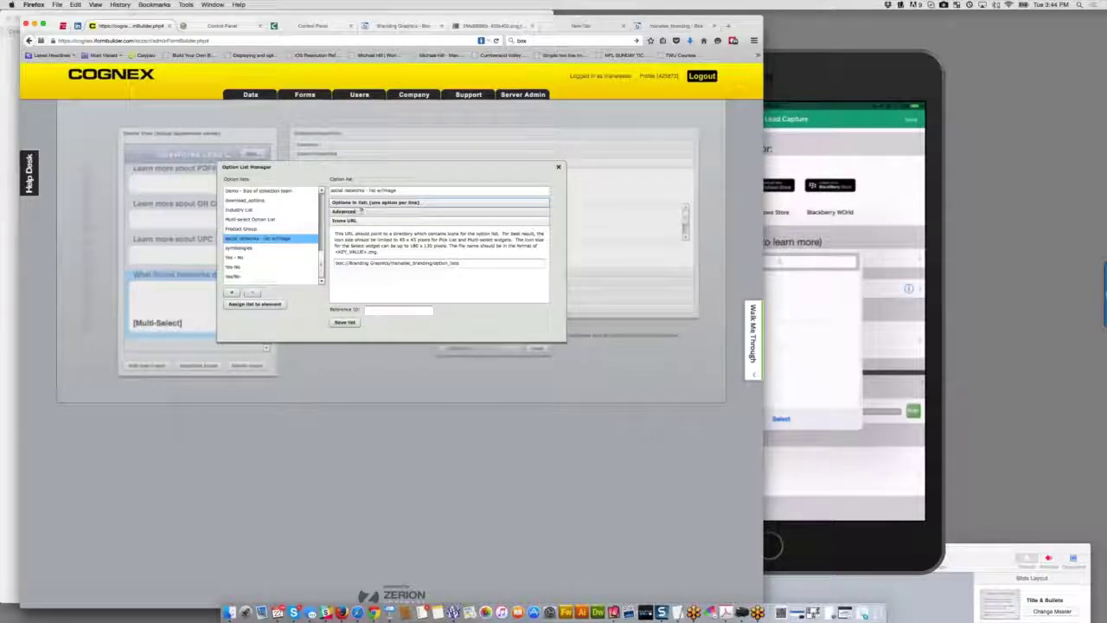
{"action": "left_click", "coordinate": [357, 214]}
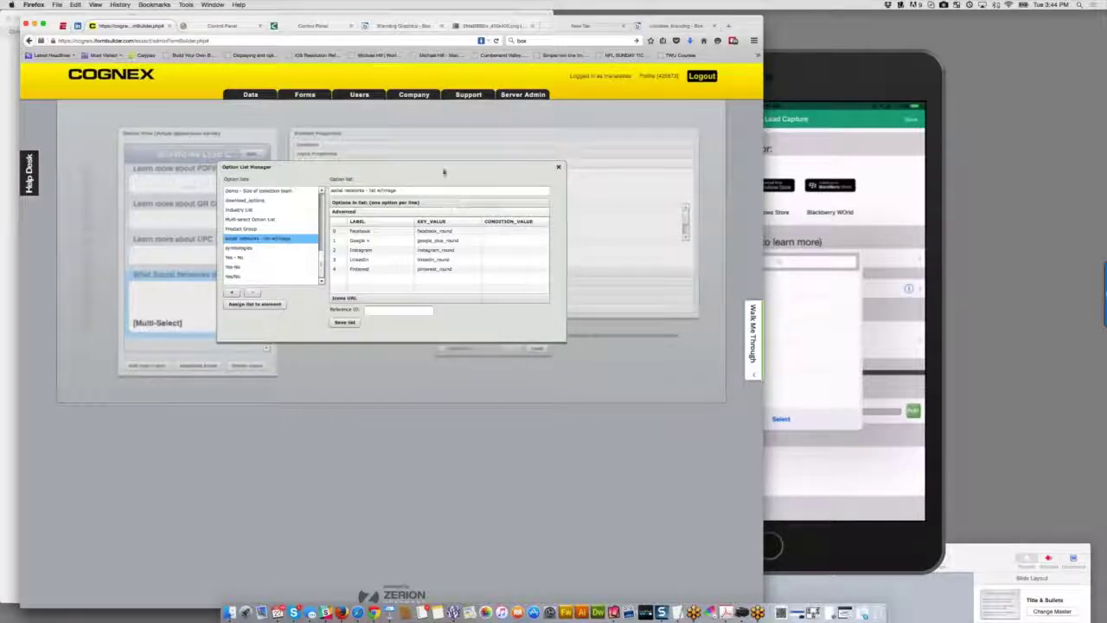
Step: Open the option_lists folder inside manatee_branding in Box and examine the icon files on both pages
{"action": "left_click", "coordinate": [397, 26]}
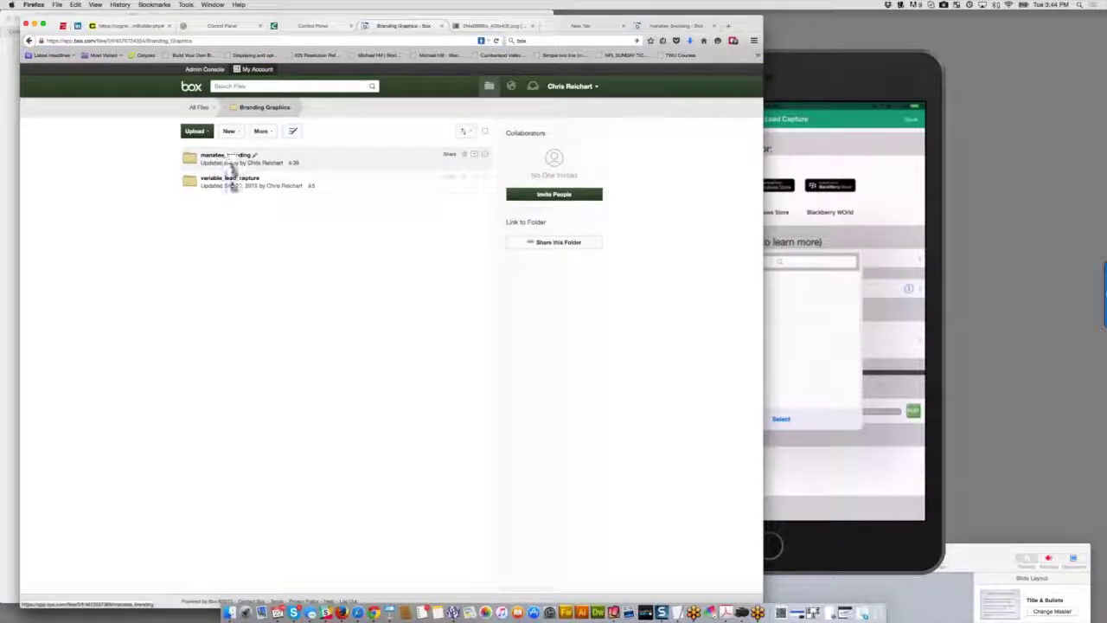
{"action": "left_click", "coordinate": [227, 156]}
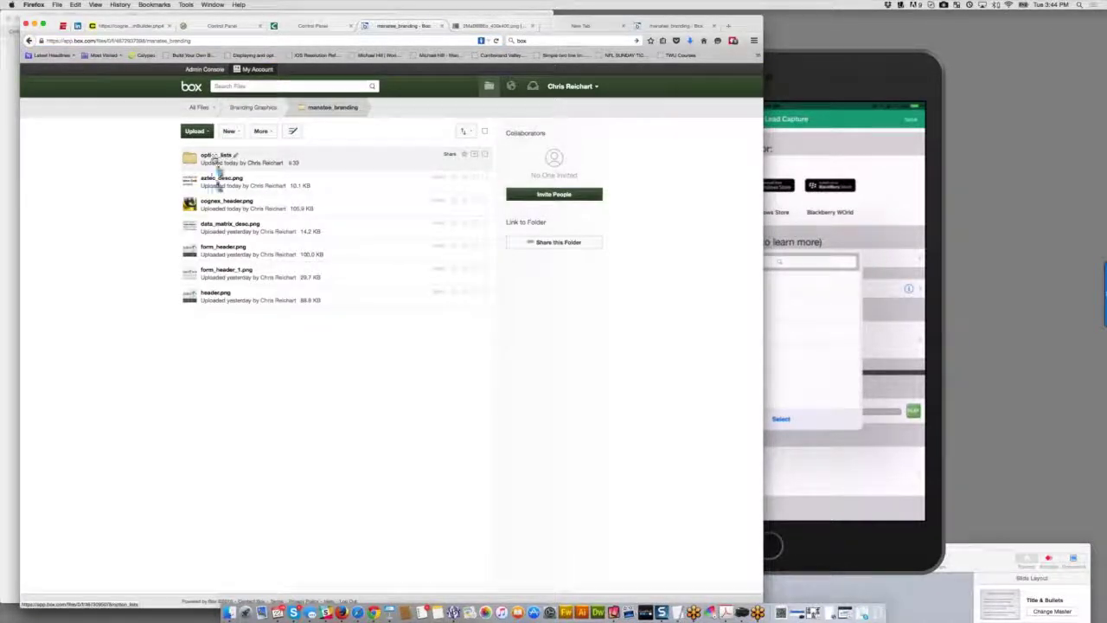
{"action": "left_click", "coordinate": [218, 158]}
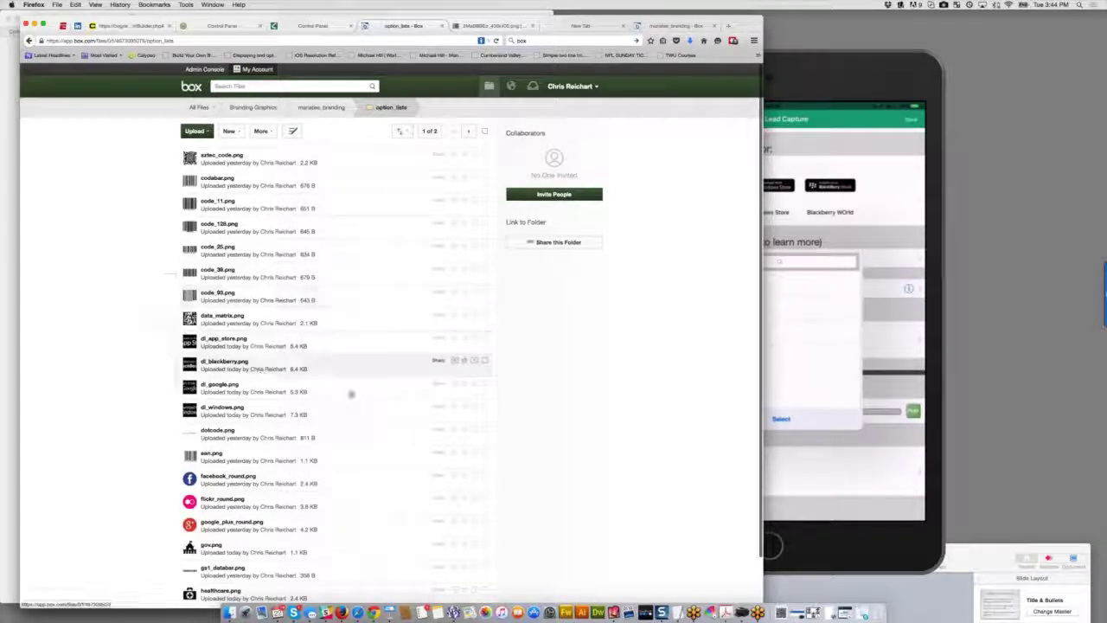
{"action": "scroll", "coordinate": [350, 394], "scroll_direction": "down", "scroll_amount": 2}
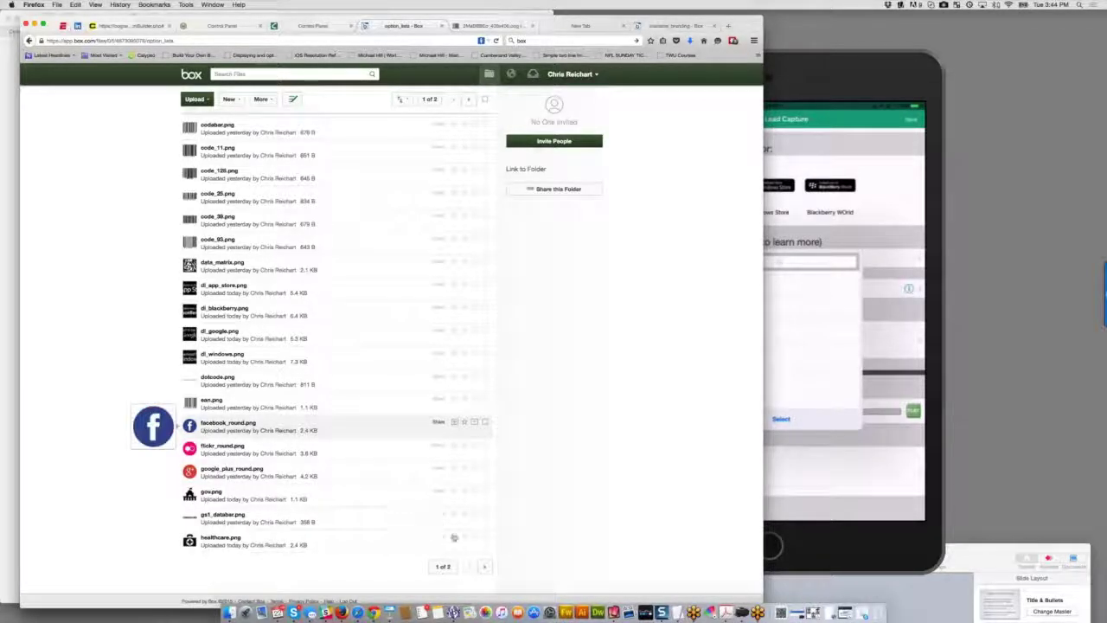
{"action": "left_click", "coordinate": [485, 567]}
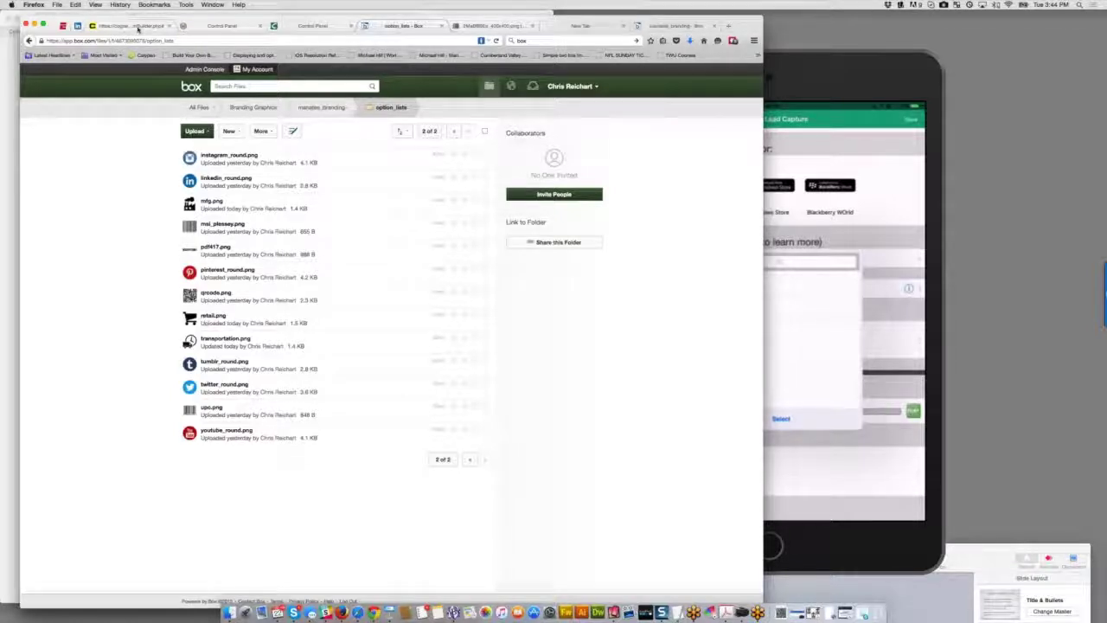
Step: Return to the Option List Manager, compare the social network labels with their key values, and close it without saving
{"action": "left_click", "coordinate": [136, 27]}
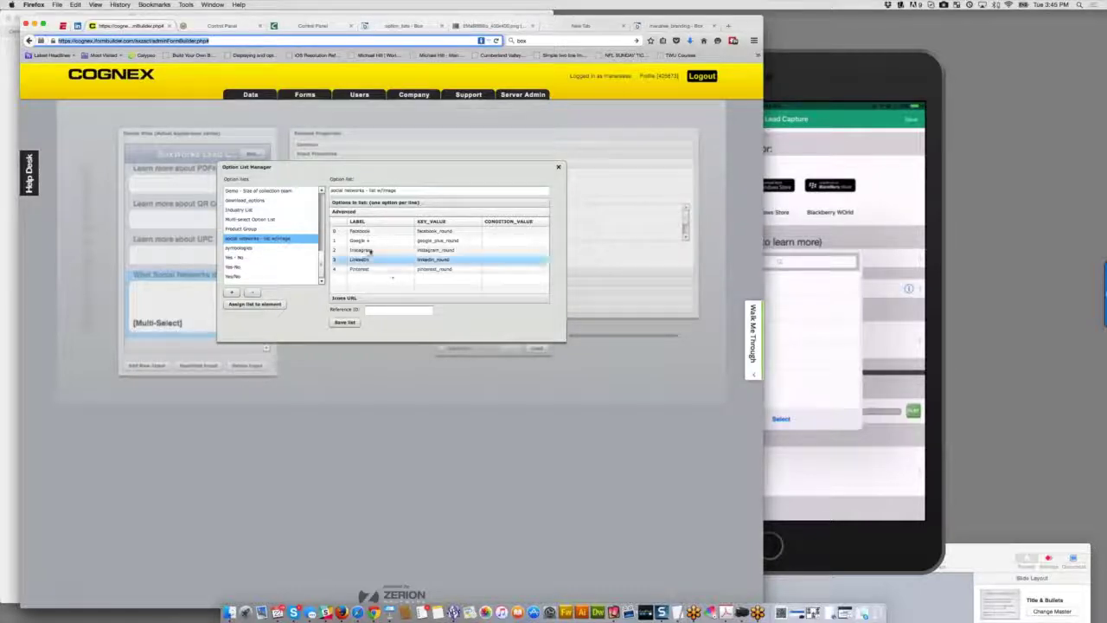
{"action": "mouse_move", "coordinate": [381, 234]}
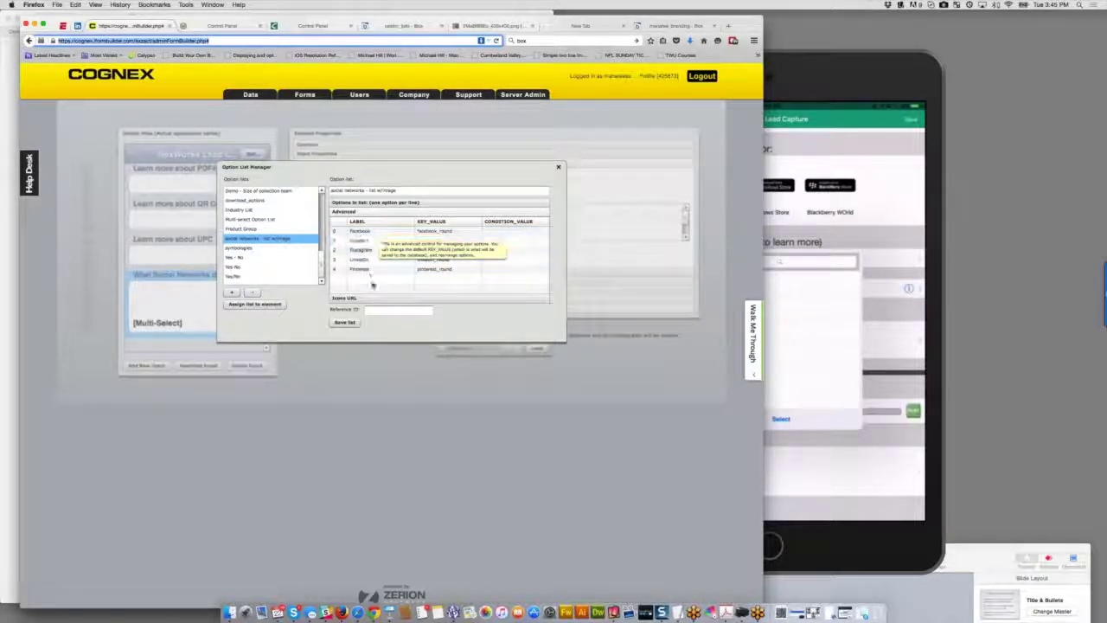
{"action": "left_click", "coordinate": [281, 243]}
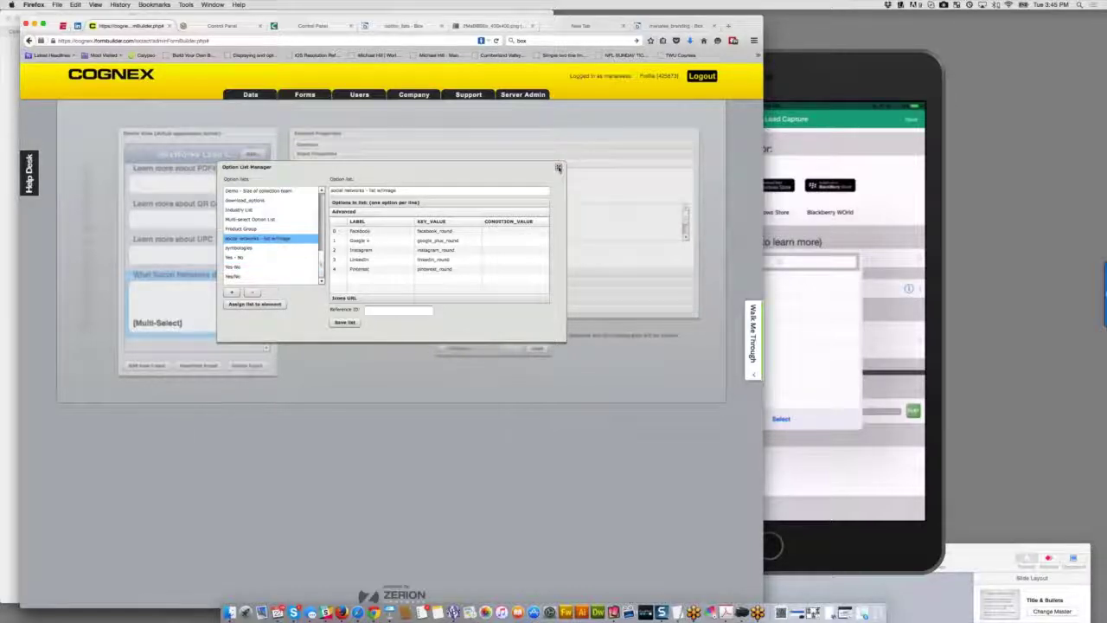
{"action": "left_click", "coordinate": [558, 166]}
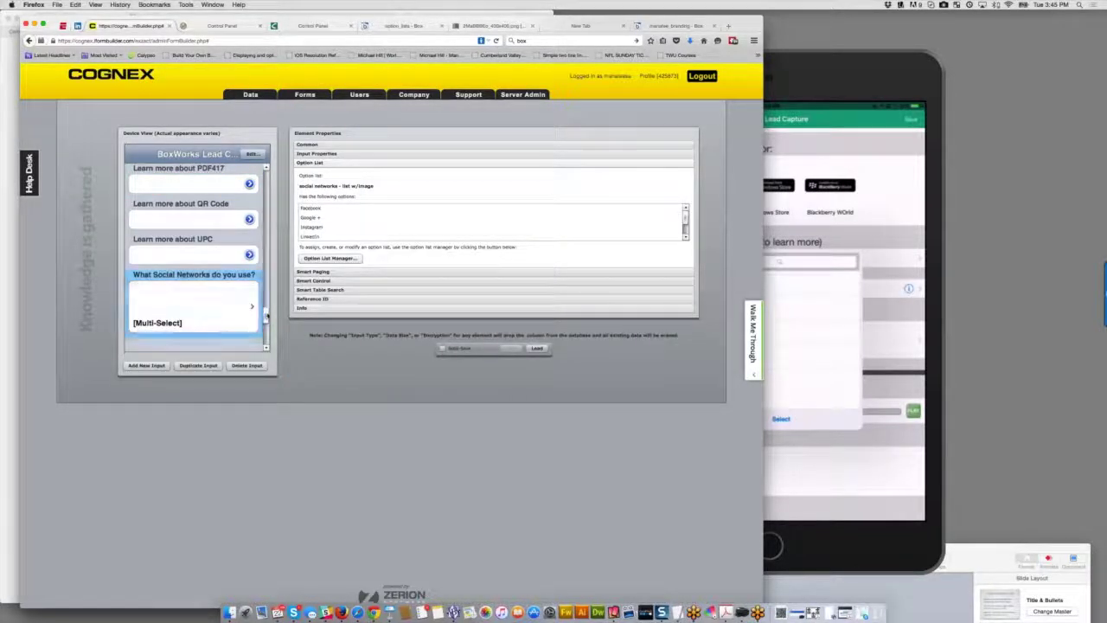
Step: Select the "Send me link to download app for:" element and move the mirrored iPad beside it to compare the store icons
{"action": "scroll", "coordinate": [268, 296], "scroll_direction": "up", "scroll_amount": 1}
{"action": "left_click_drag", "start_coordinate": [267, 296], "coordinate": [266, 246]}
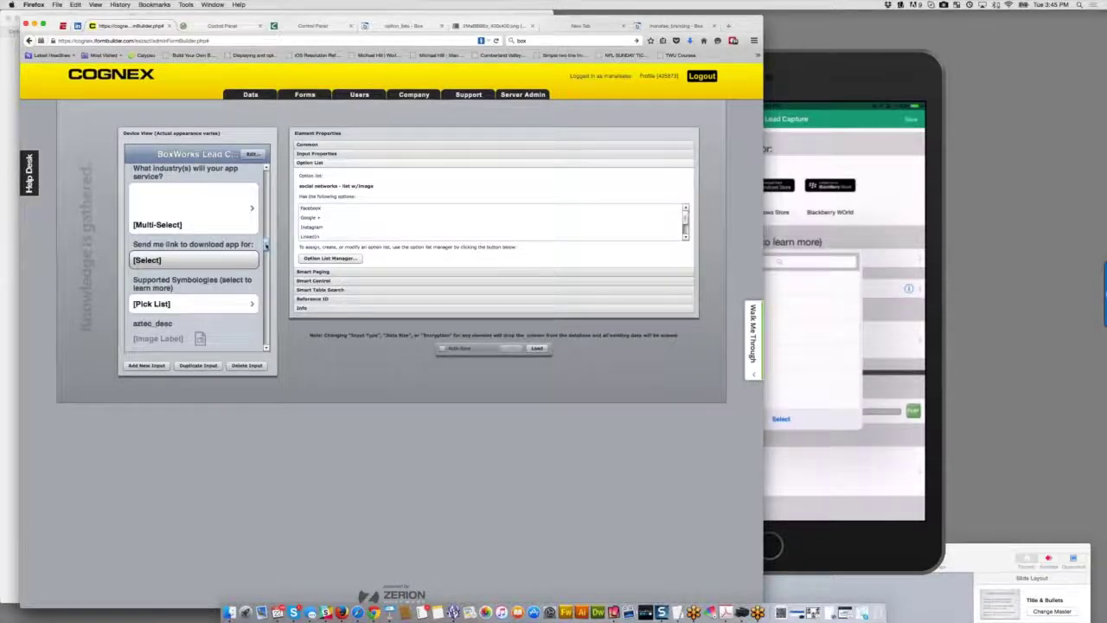
{"action": "left_click", "coordinate": [217, 265]}
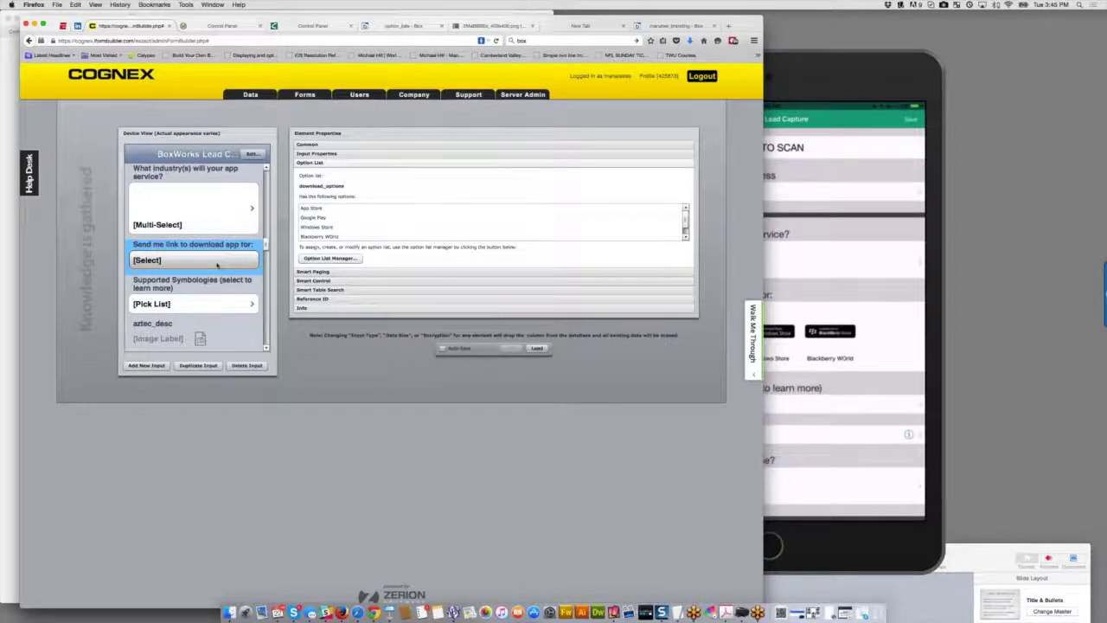
{"action": "left_click_drag", "start_coordinate": [868, 77], "coordinate": [754, 39]}
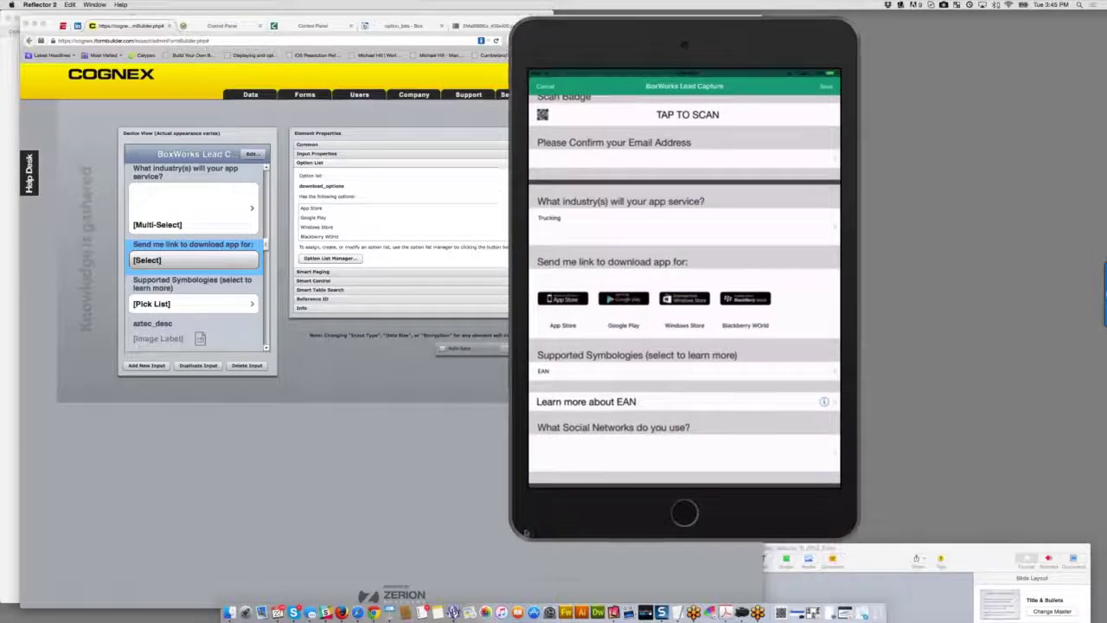
Step: Enlarge the mirrored iPad and place the sample badges PDF beside it for a badge scan, closing the PDF once scanned
{"action": "left_click_drag", "start_coordinate": [448, 589], "coordinate": [462, 558]}
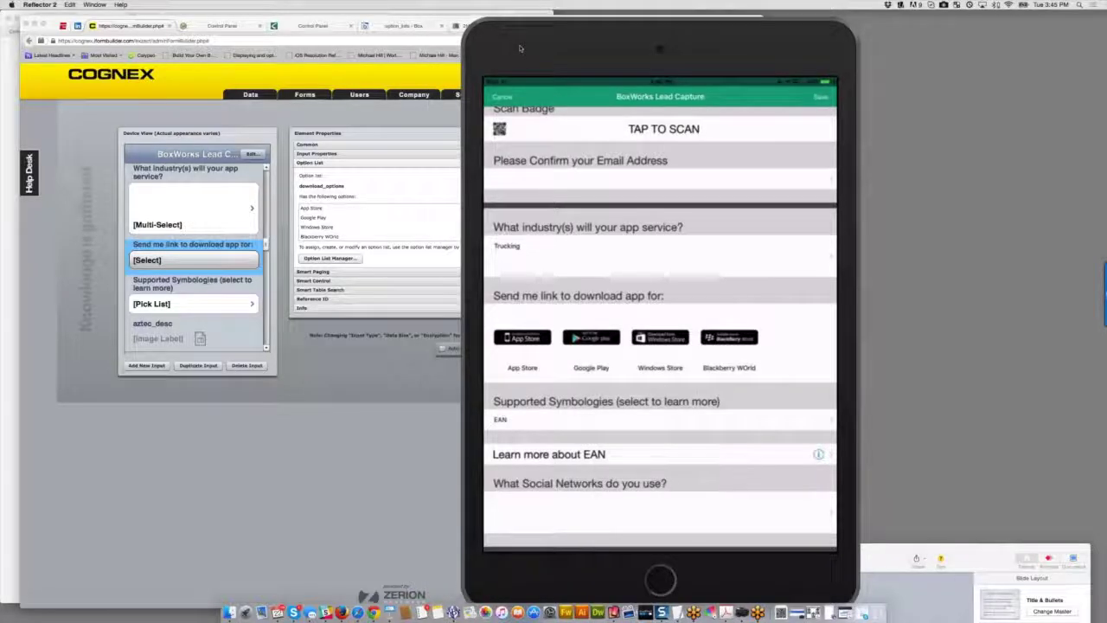
{"action": "left_click_drag", "start_coordinate": [846, 284], "coordinate": [827, 283]}
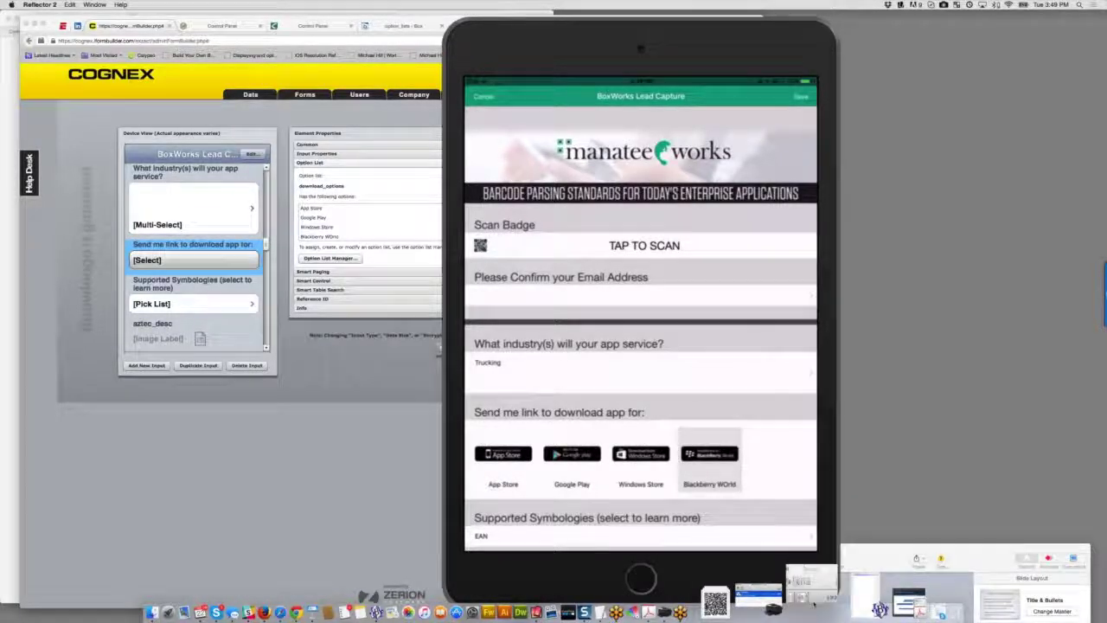
{"action": "left_click", "coordinate": [813, 601]}
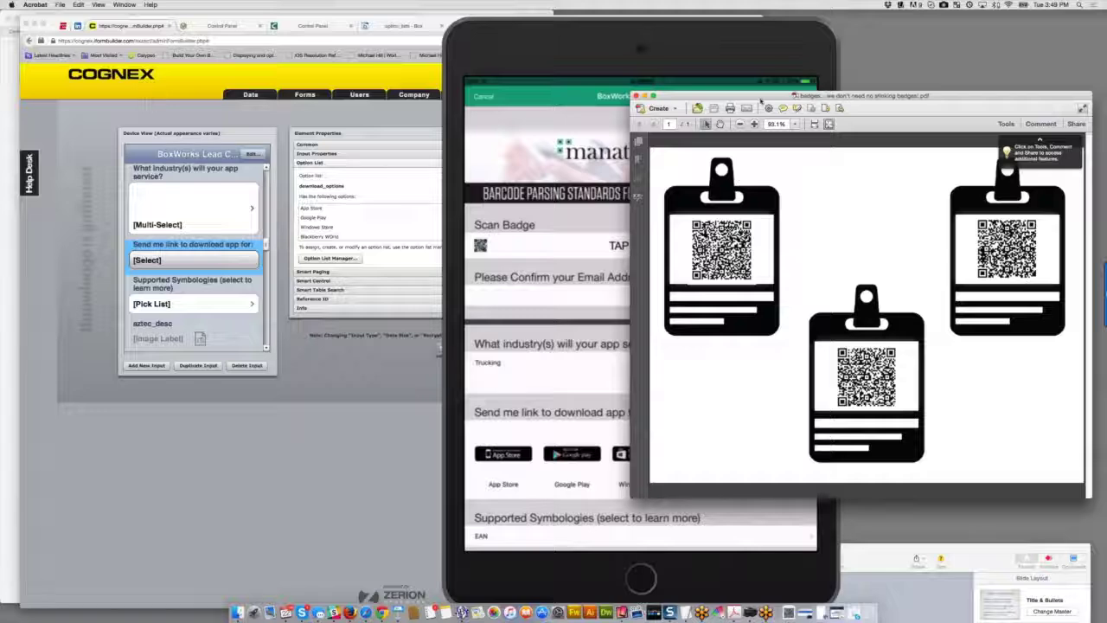
{"action": "left_click_drag", "start_coordinate": [761, 101], "coordinate": [119, 91]}
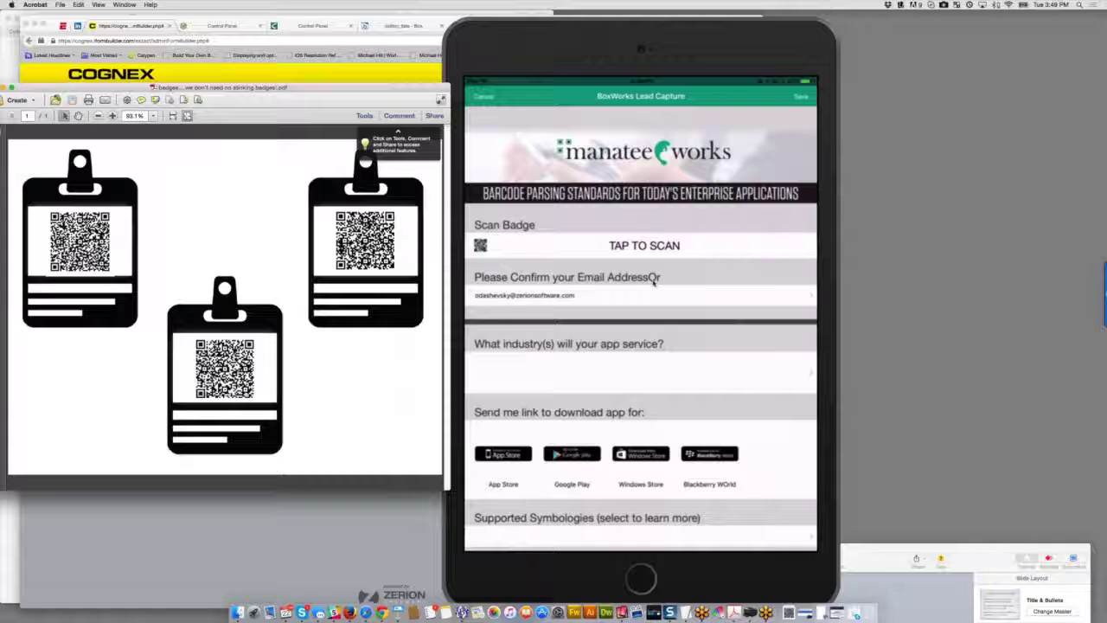
{"action": "left_click", "coordinate": [6, 87]}
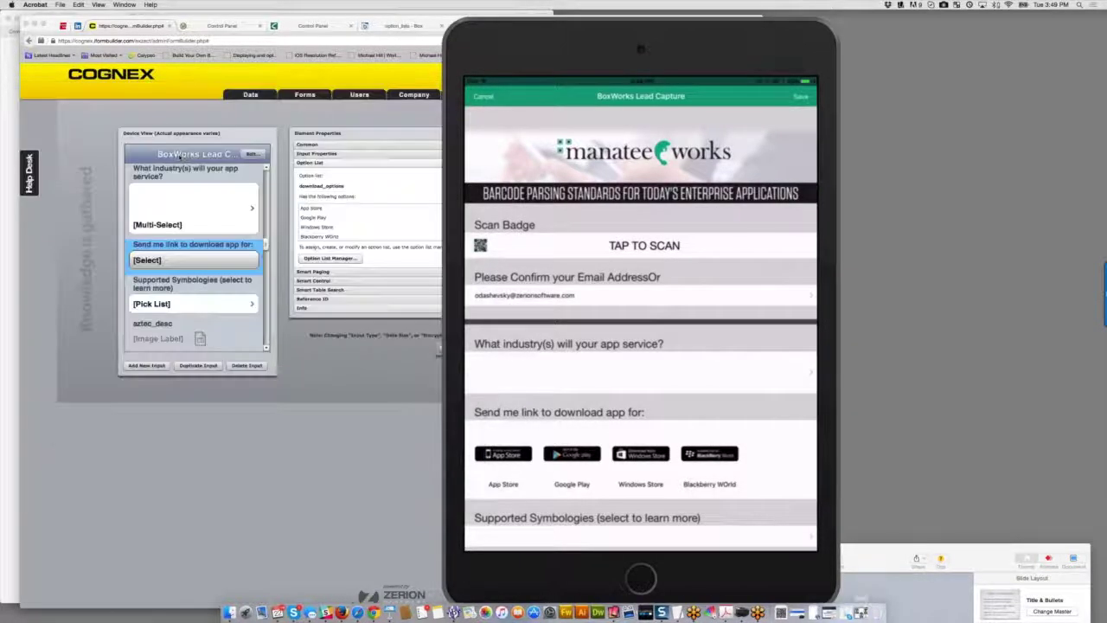
Step: Return to the form builder, select the Attendee Last Name element and examine its full Reference ID
{"action": "left_click", "coordinate": [211, 293]}
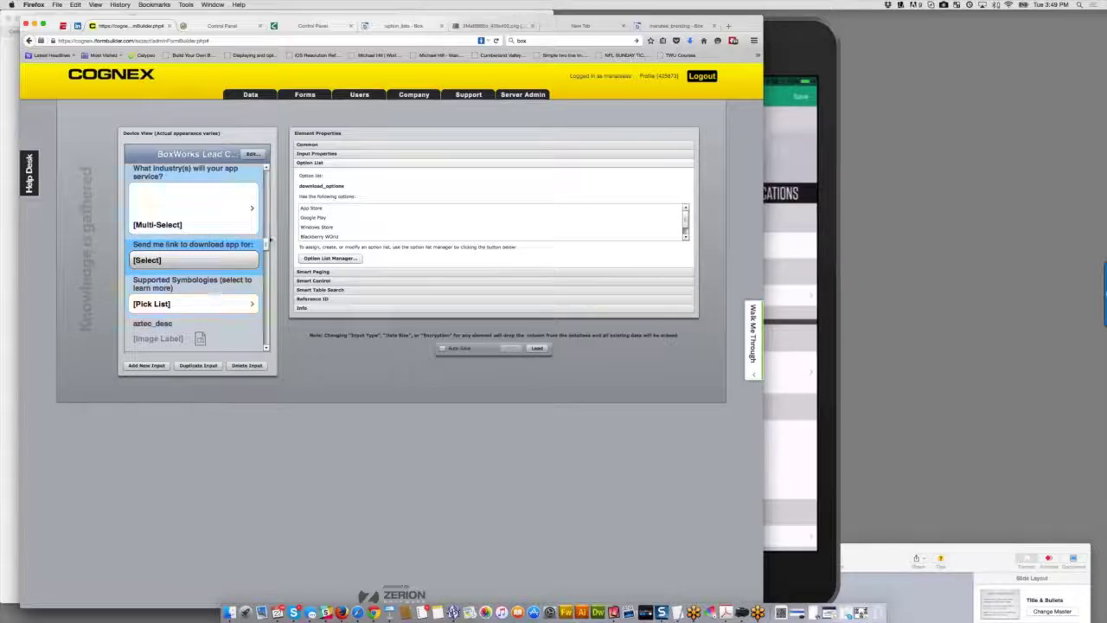
{"action": "scroll", "coordinate": [267, 199], "scroll_direction": "up", "scroll_amount": 3}
{"action": "scroll", "coordinate": [264, 194], "scroll_direction": "up", "scroll_amount": 5}
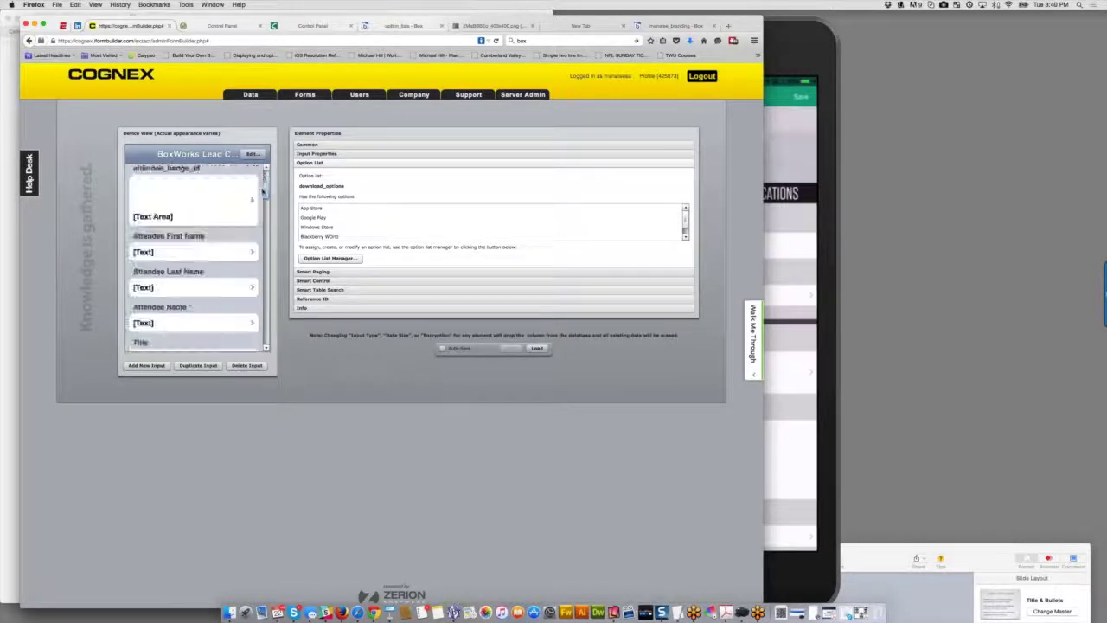
{"action": "scroll", "coordinate": [263, 192], "scroll_direction": "down", "scroll_amount": 2}
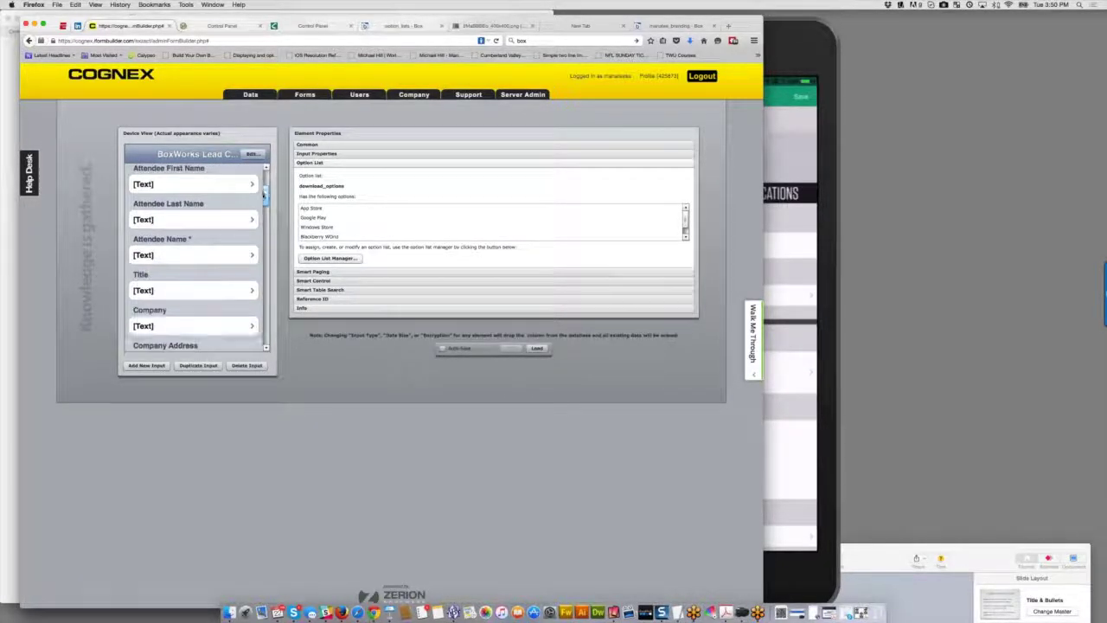
{"action": "left_click", "coordinate": [204, 220]}
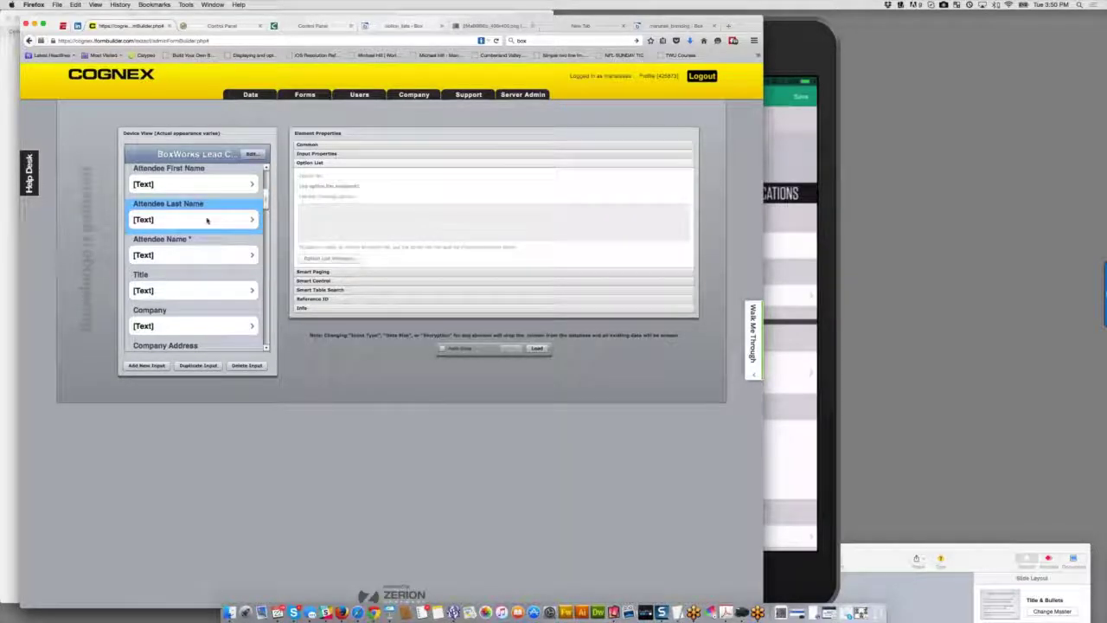
{"action": "left_click", "coordinate": [316, 299]}
{"action": "left_click", "coordinate": [329, 223]}
{"action": "key", "text": "Right"}
{"action": "key", "text": "Right"}
{"action": "key", "text": "Right"}
{"action": "key", "text": "Right"}
{"action": "key", "text": "Right"}
{"action": "key", "text": "Right"}
{"action": "key", "text": "Right"}
{"action": "key", "text": "Right"}
{"action": "key", "text": "Right"}
{"action": "key", "text": "super+a"}
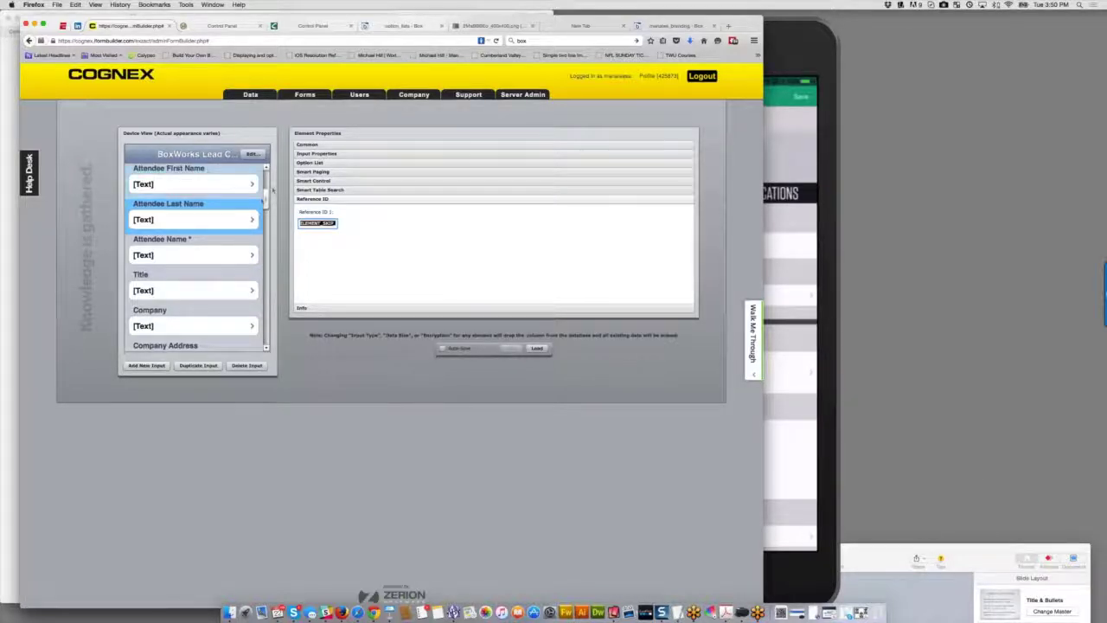
Step: Select the "Please Confirm your Email Address" element and compare its common label with the Smart Control dynamic value and dynamic label
{"action": "left_click_drag", "start_coordinate": [264, 199], "coordinate": [266, 237]}
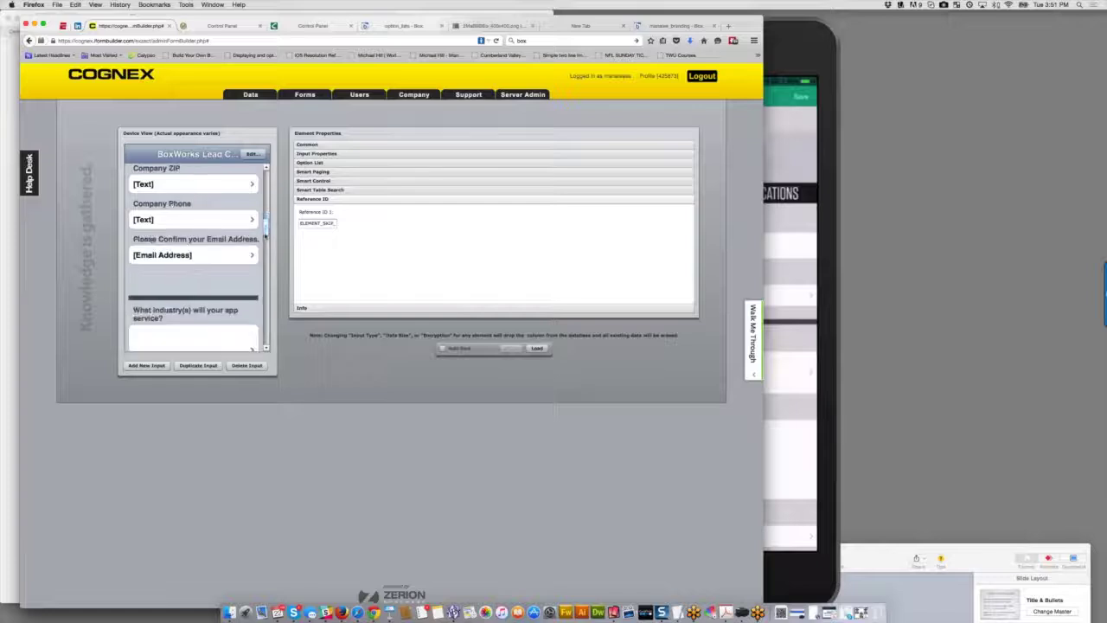
{"action": "left_click", "coordinate": [198, 260]}
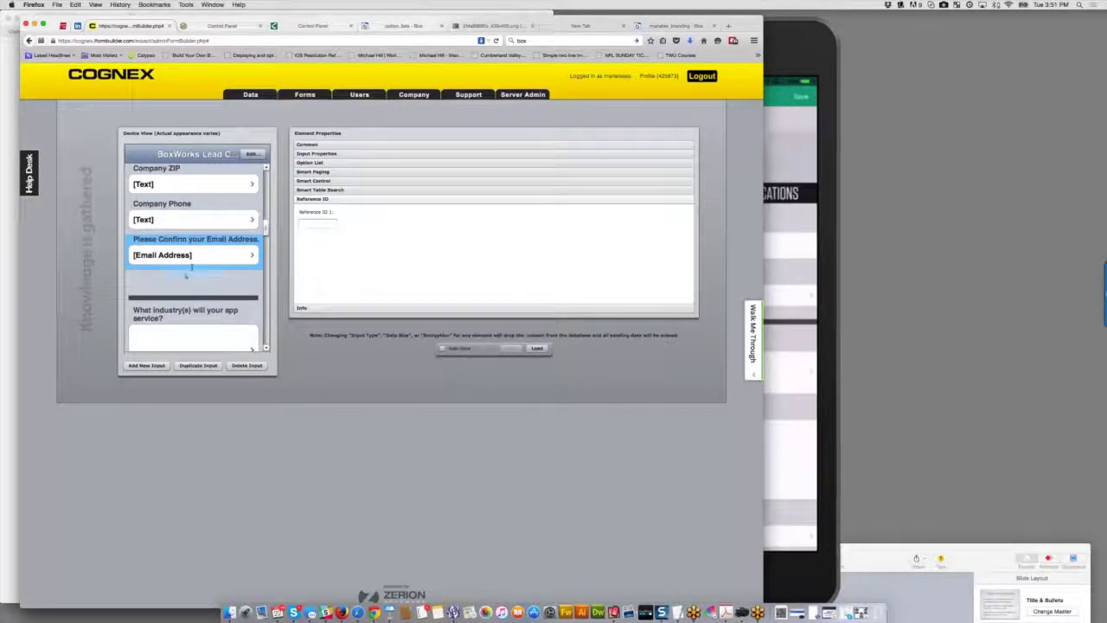
{"action": "left_click", "coordinate": [313, 180]}
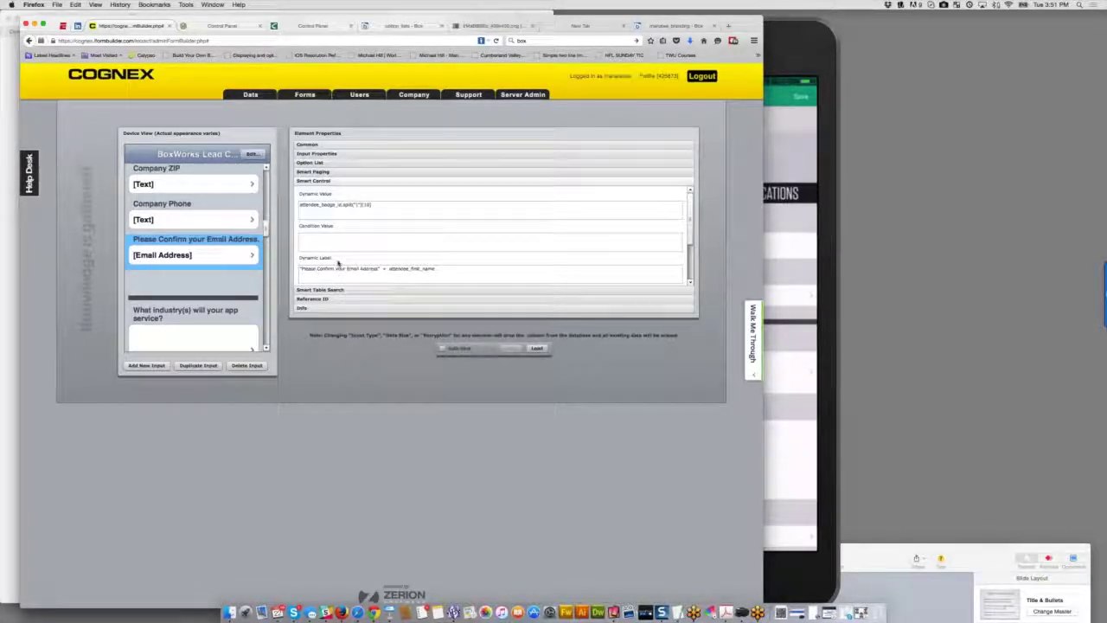
{"action": "scroll", "coordinate": [363, 258], "scroll_direction": "down", "scroll_amount": 1}
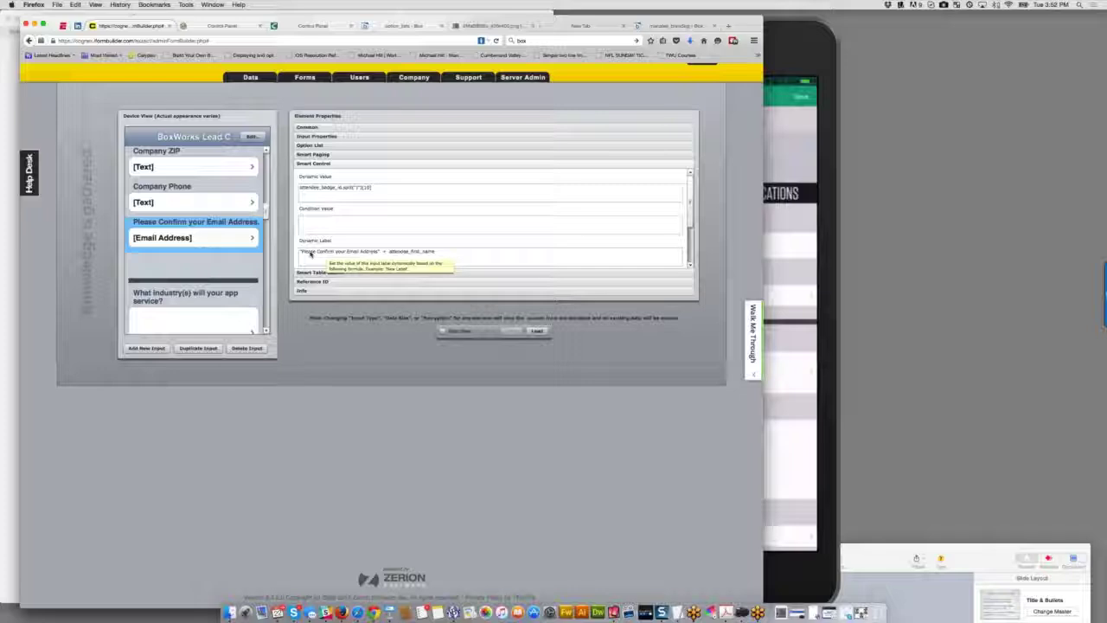
{"action": "left_click", "coordinate": [314, 128]}
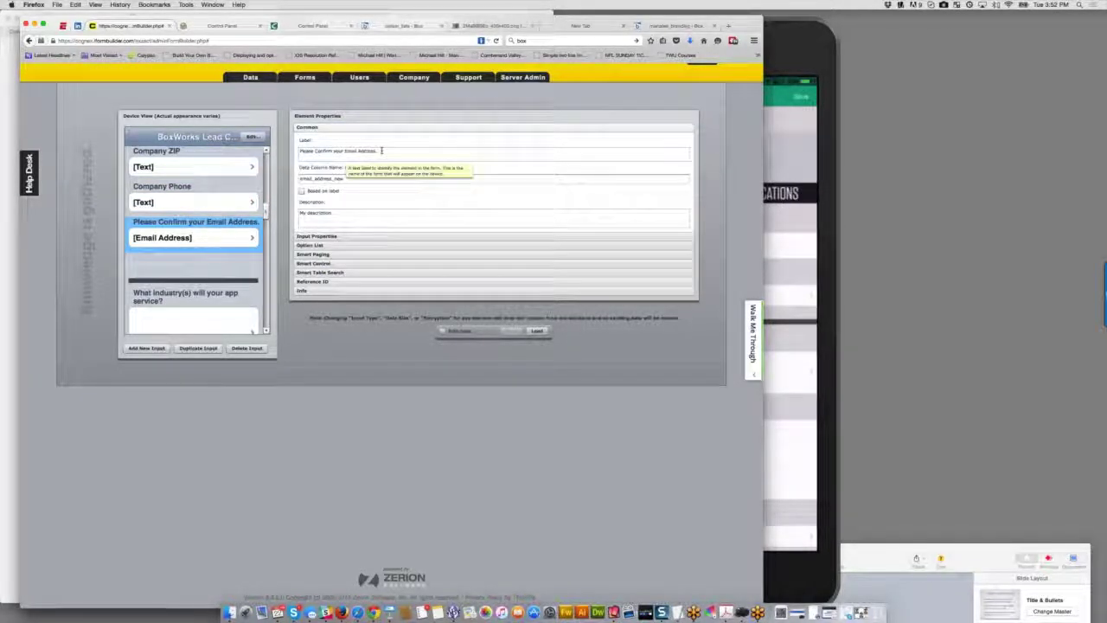
{"action": "left_click", "coordinate": [322, 263]}
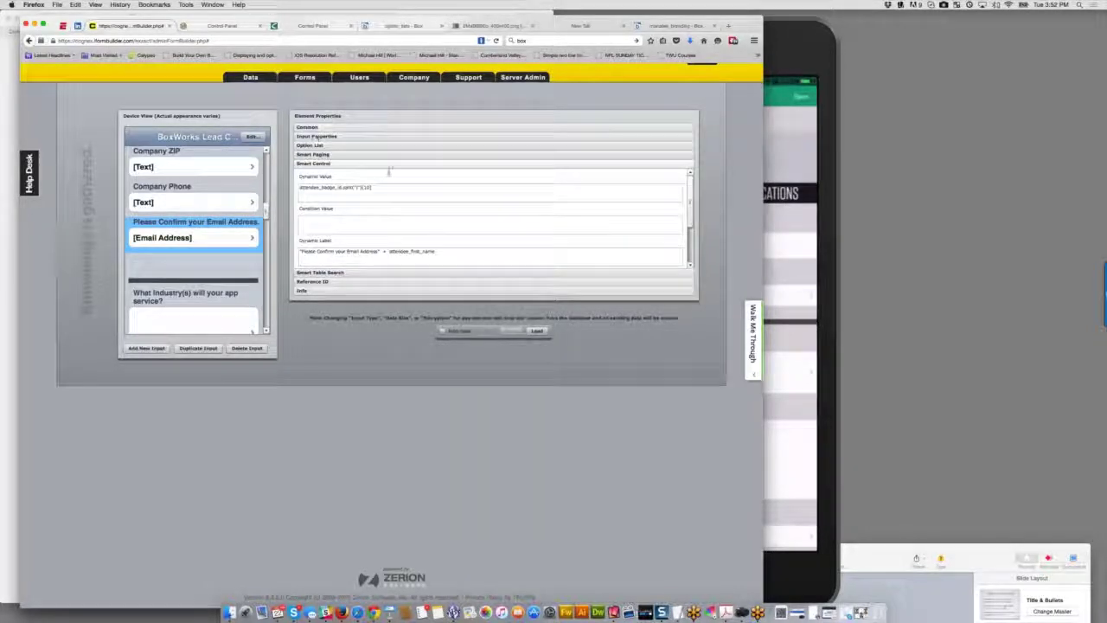
{"action": "triple_click", "coordinate": [433, 251]}
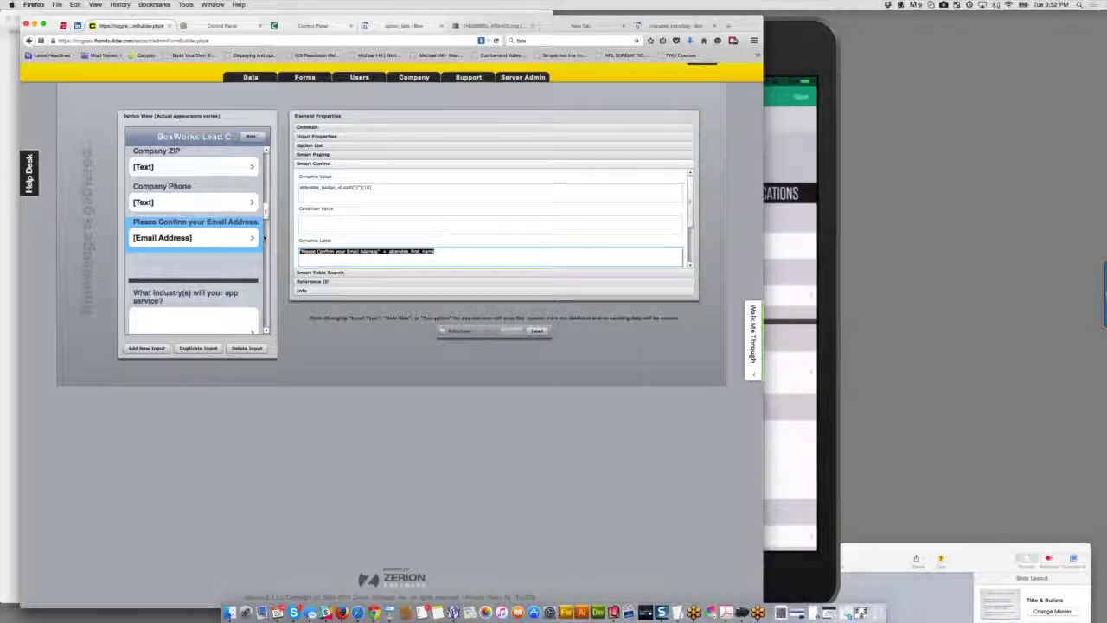
{"action": "scroll", "coordinate": [337, 341], "scroll_direction": "up", "scroll_amount": 1}
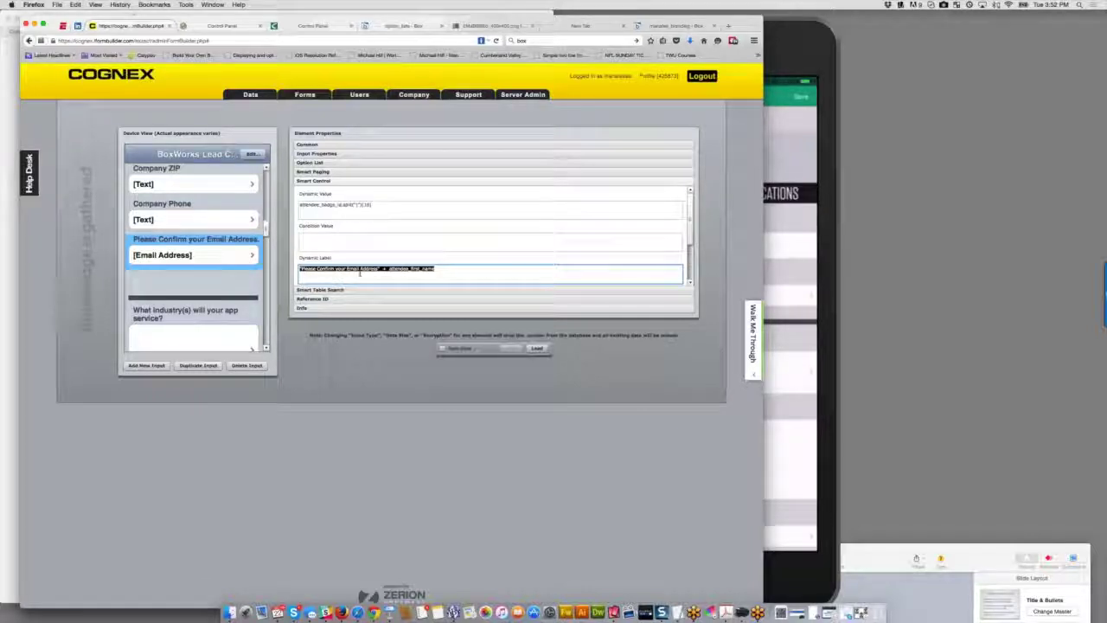
{"action": "left_click", "coordinate": [440, 269]}
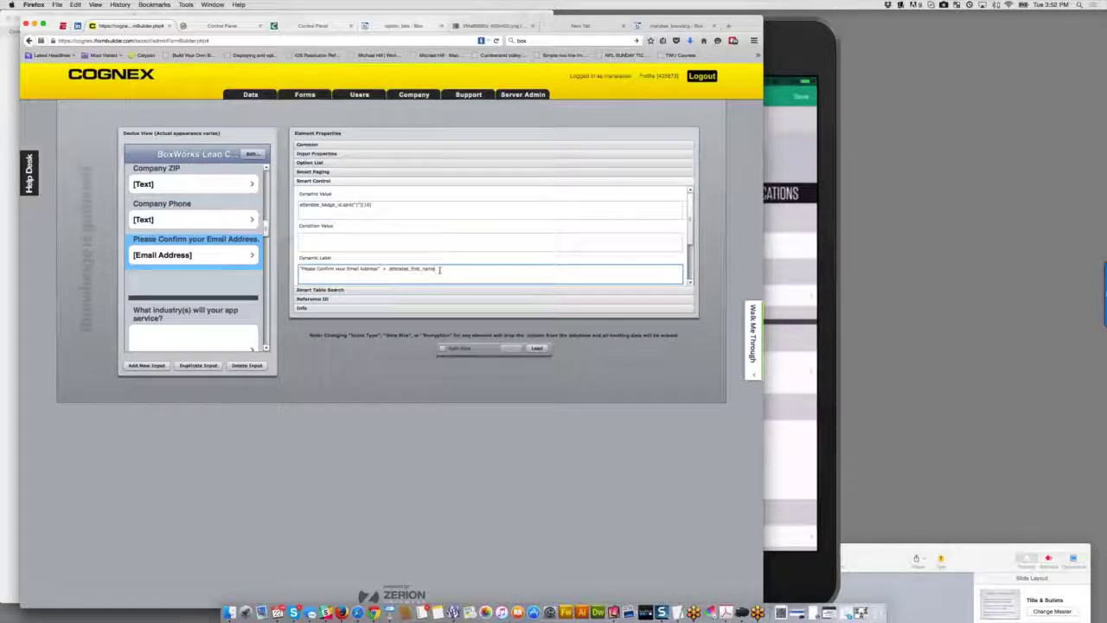
Step: Examine the Company Phone element's Smart Control condition value and its full Reference ID
{"action": "left_click", "coordinate": [204, 215]}
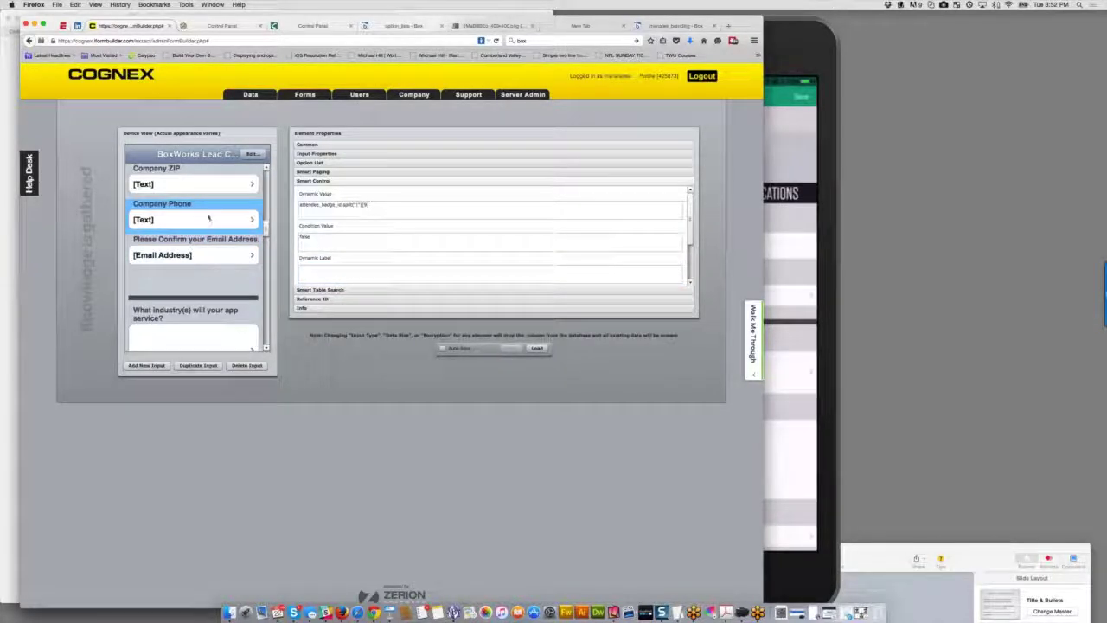
{"action": "left_click_drag", "start_coordinate": [314, 240], "coordinate": [297, 238]}
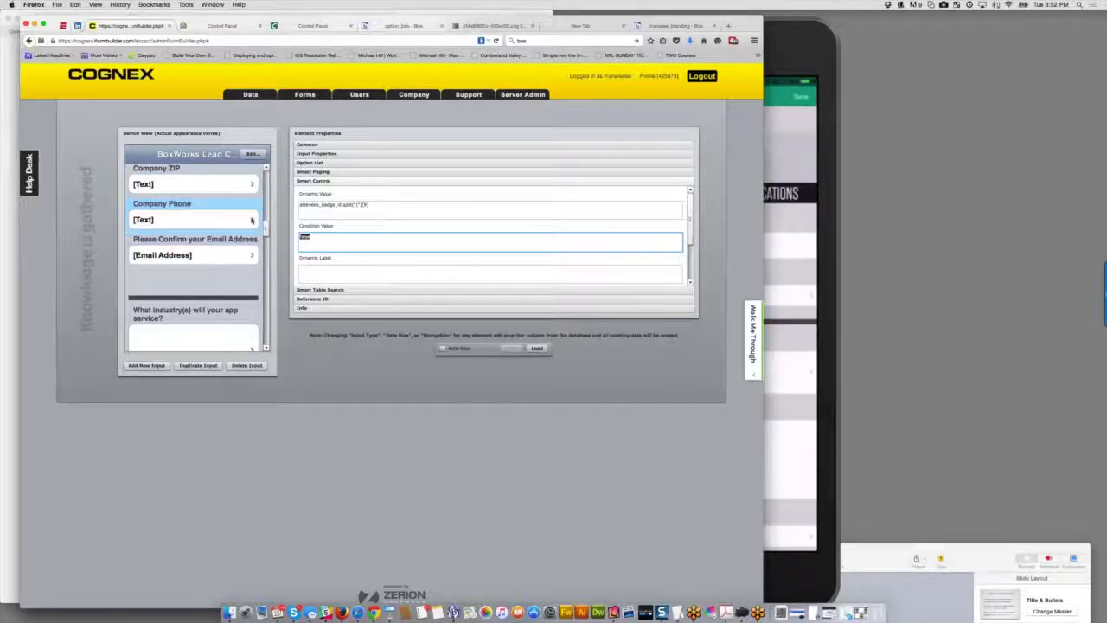
{"action": "left_click", "coordinate": [322, 236]}
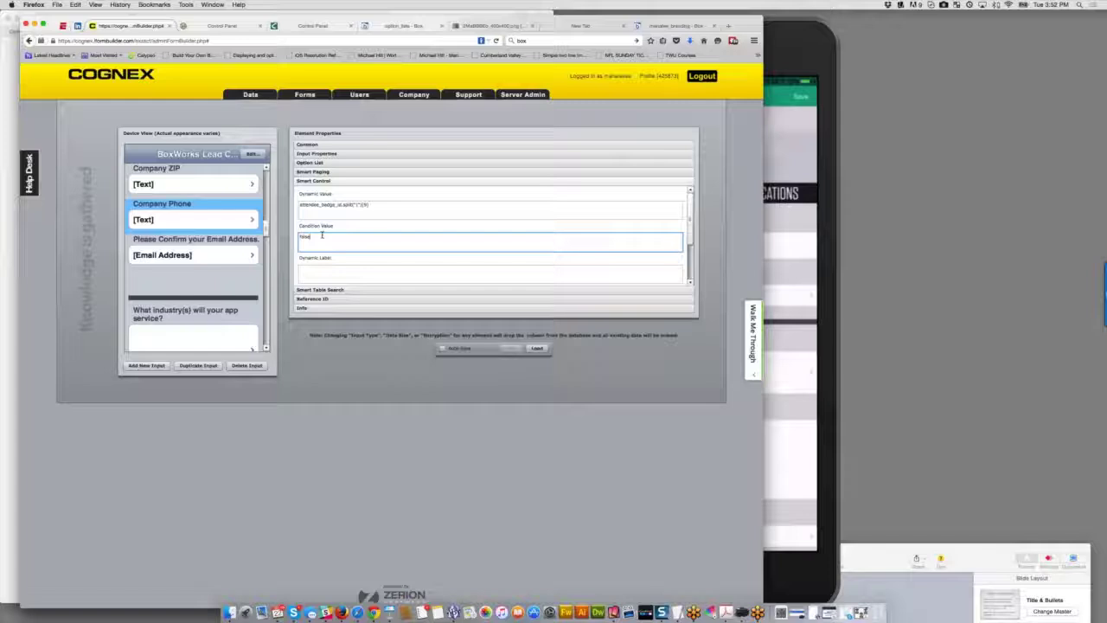
{"action": "left_click", "coordinate": [208, 219]}
{"action": "left_click", "coordinate": [307, 299]}
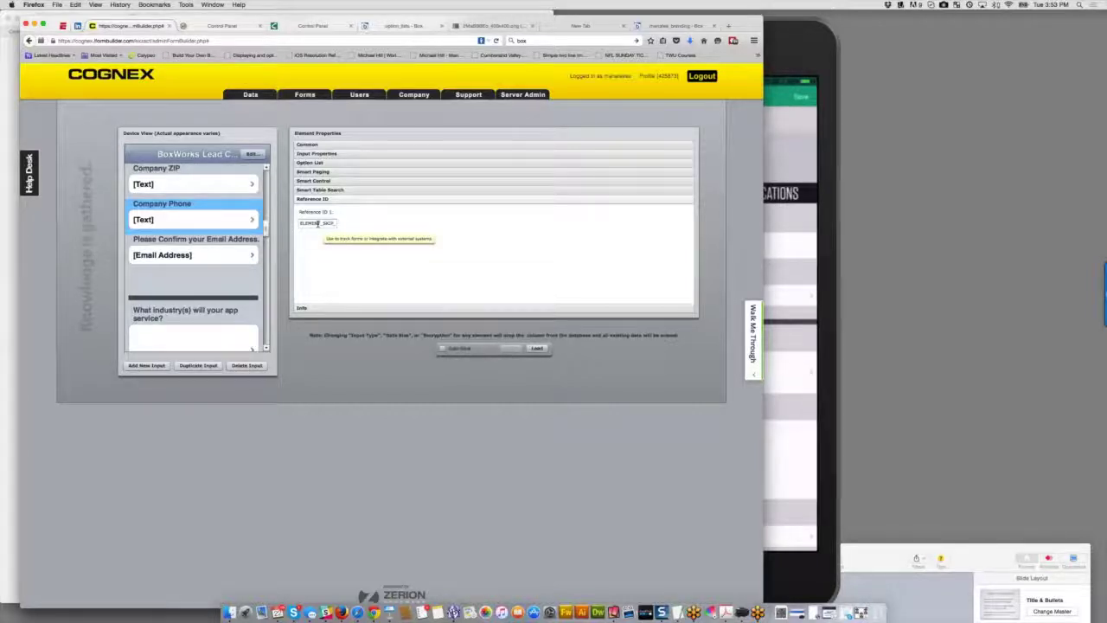
{"action": "double_click", "coordinate": [324, 223]}
{"action": "left_click", "coordinate": [325, 223]}
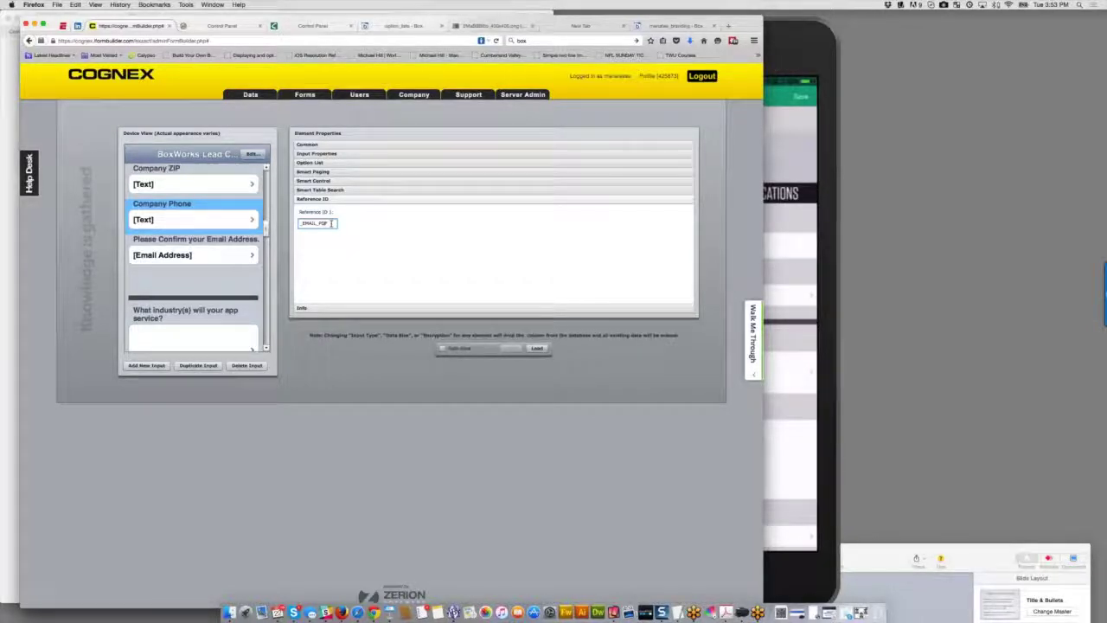
{"action": "left_click", "coordinate": [239, 219]}
Step: Check the scanned lead form on the mirrored iPad, then return to the form builder and select the "Please Confirm your Email Address" element
{"action": "left_click", "coordinate": [809, 52]}
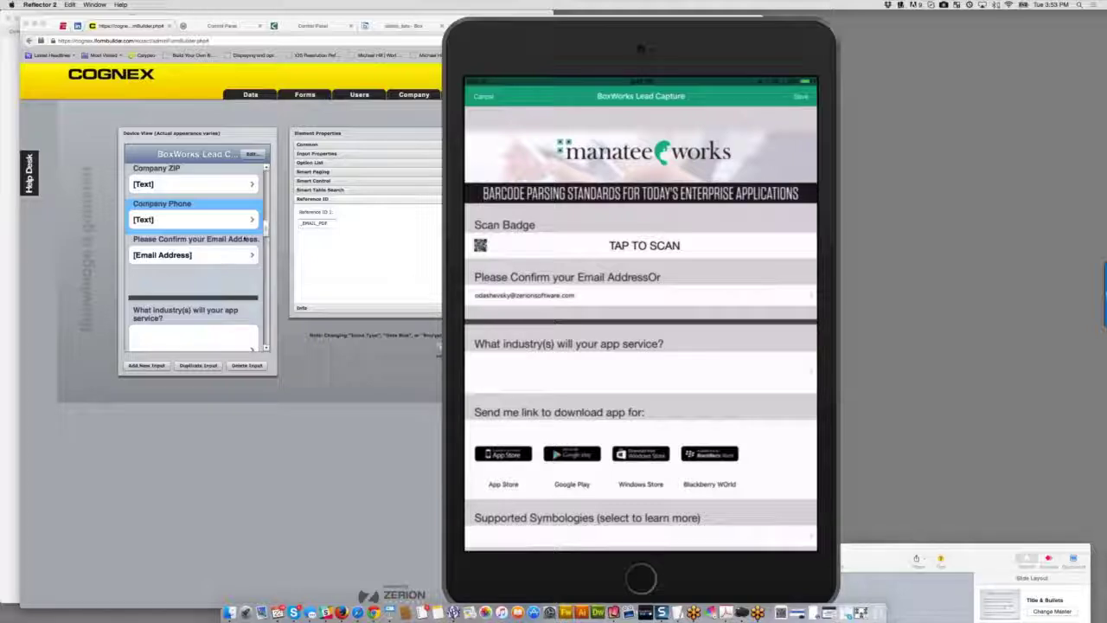
{"action": "left_click", "coordinate": [265, 226]}
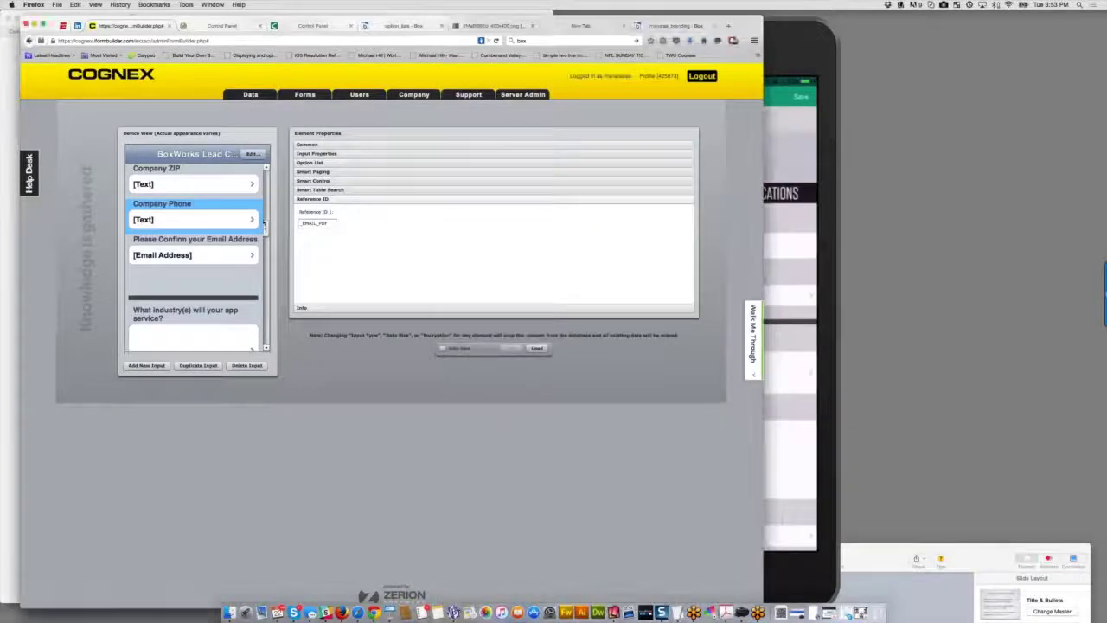
{"action": "mouse_move", "coordinate": [265, 226]}
{"action": "left_mouse_down"}
{"action": "mouse_move", "coordinate": [267, 186]}
{"action": "mouse_move", "coordinate": [264, 218]}
{"action": "left_mouse_up"}
{"action": "scroll", "coordinate": [208, 258], "scroll_direction": "down", "scroll_amount": 5}
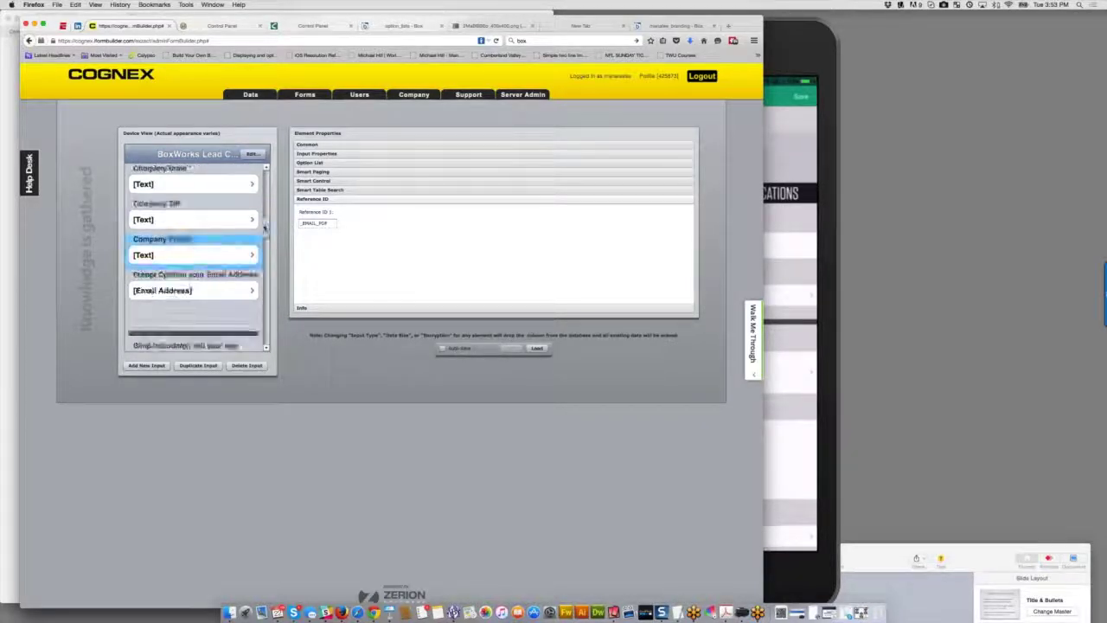
{"action": "left_click", "coordinate": [207, 258]}
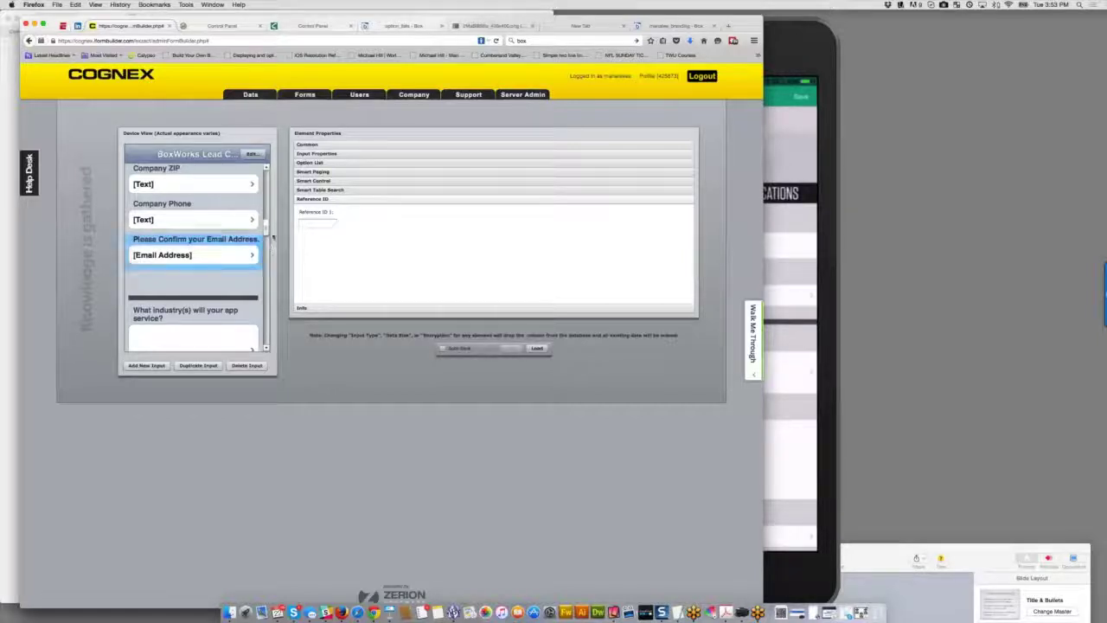
Step: Select the Thank You message element below the logo and examine the HTML in its label
{"action": "left_click_drag", "start_coordinate": [267, 231], "coordinate": [266, 256]}
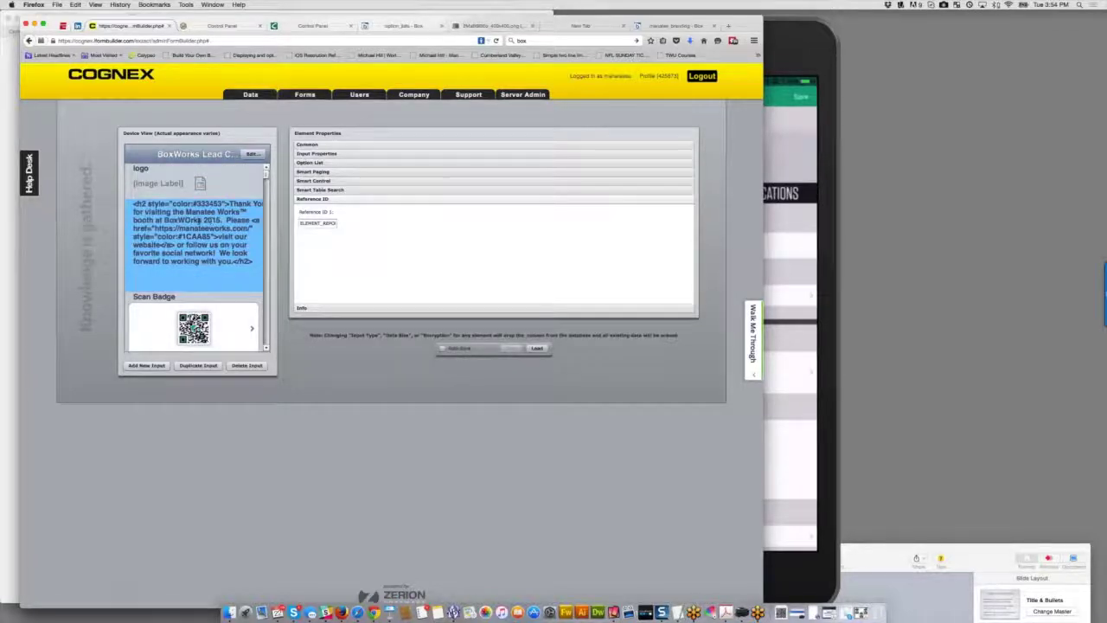
{"action": "left_click", "coordinate": [308, 144]}
{"action": "triple_click", "coordinate": [475, 169]}
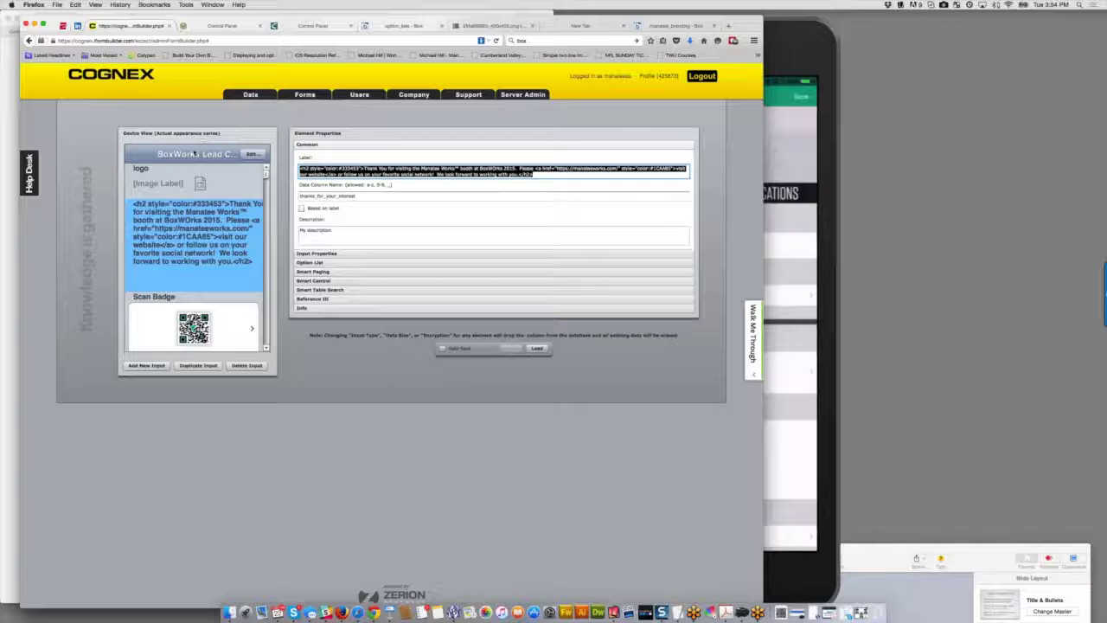
{"action": "left_click", "coordinate": [177, 228]}
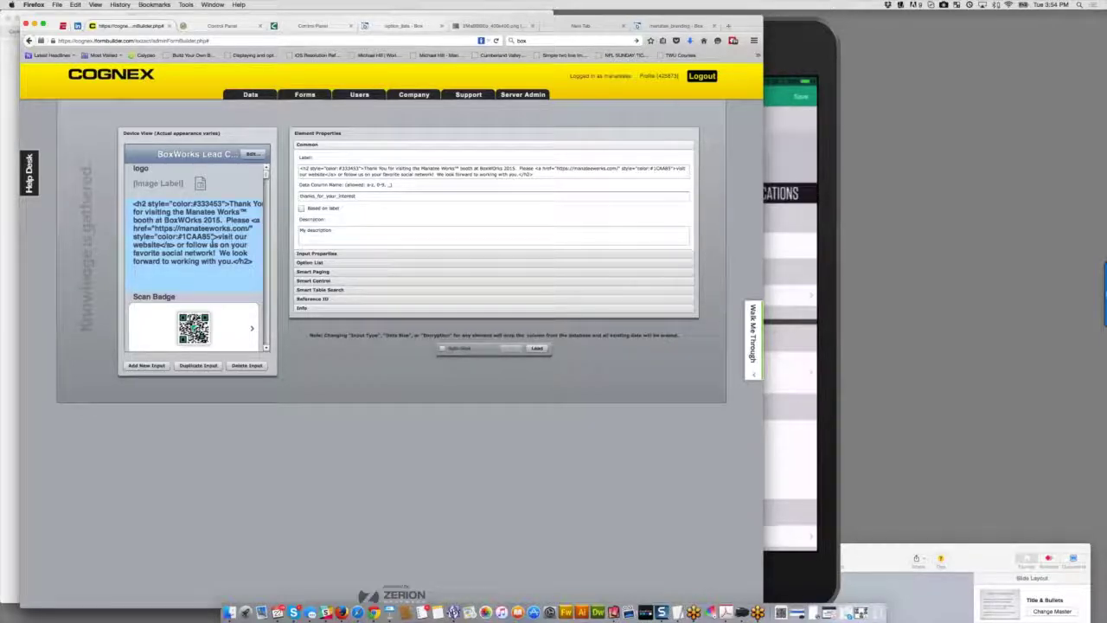
Step: Examine the Thank You message element's Smart Control condition value and its Reference ID, ending back on Smart Control
{"action": "left_click", "coordinate": [315, 280]}
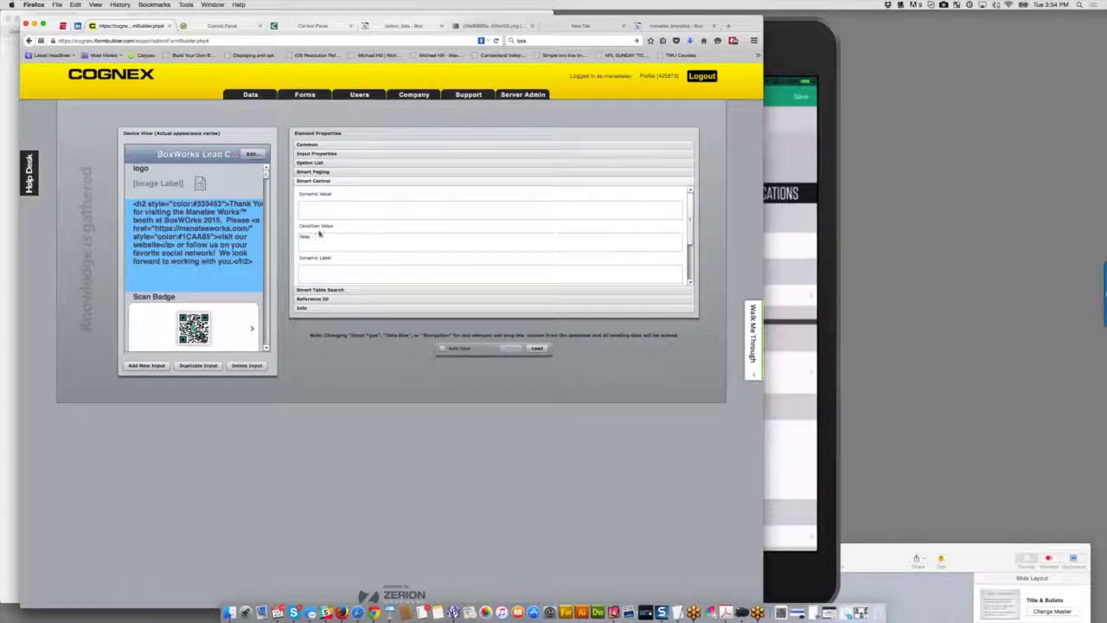
{"action": "left_click", "coordinate": [313, 237]}
{"action": "left_click", "coordinate": [301, 236]}
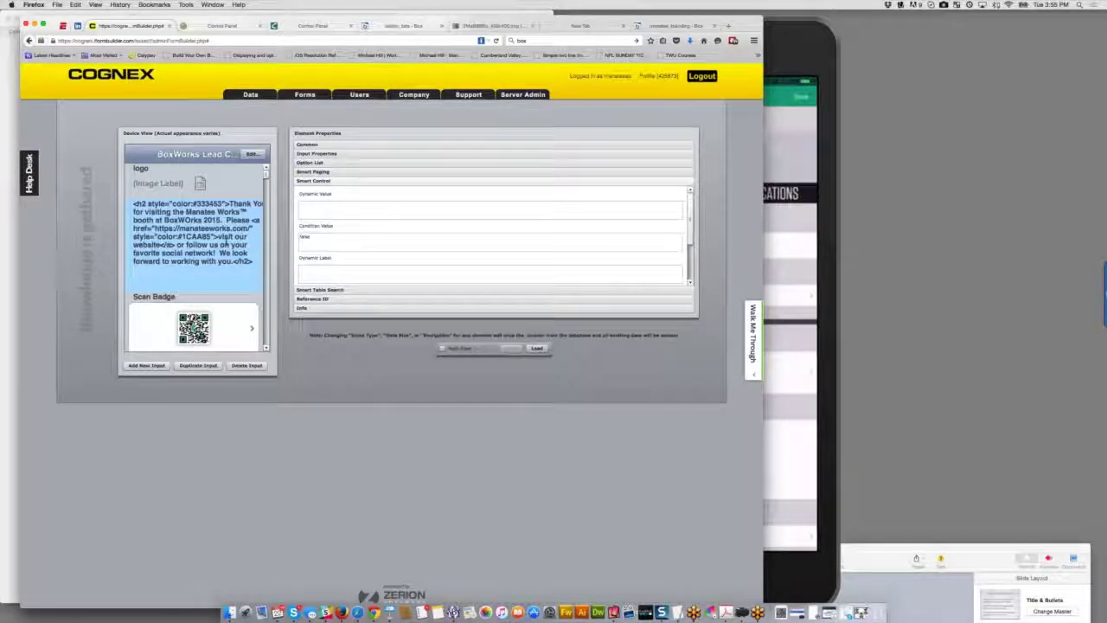
{"action": "left_click", "coordinate": [321, 298]}
{"action": "double_click", "coordinate": [316, 224]}
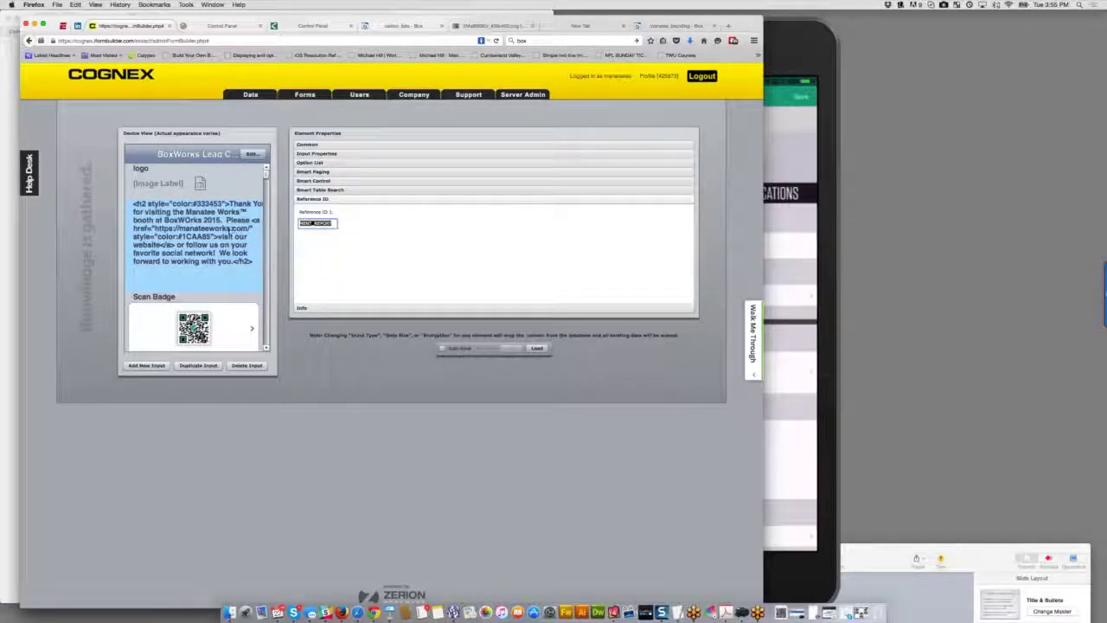
{"action": "left_click", "coordinate": [313, 181]}
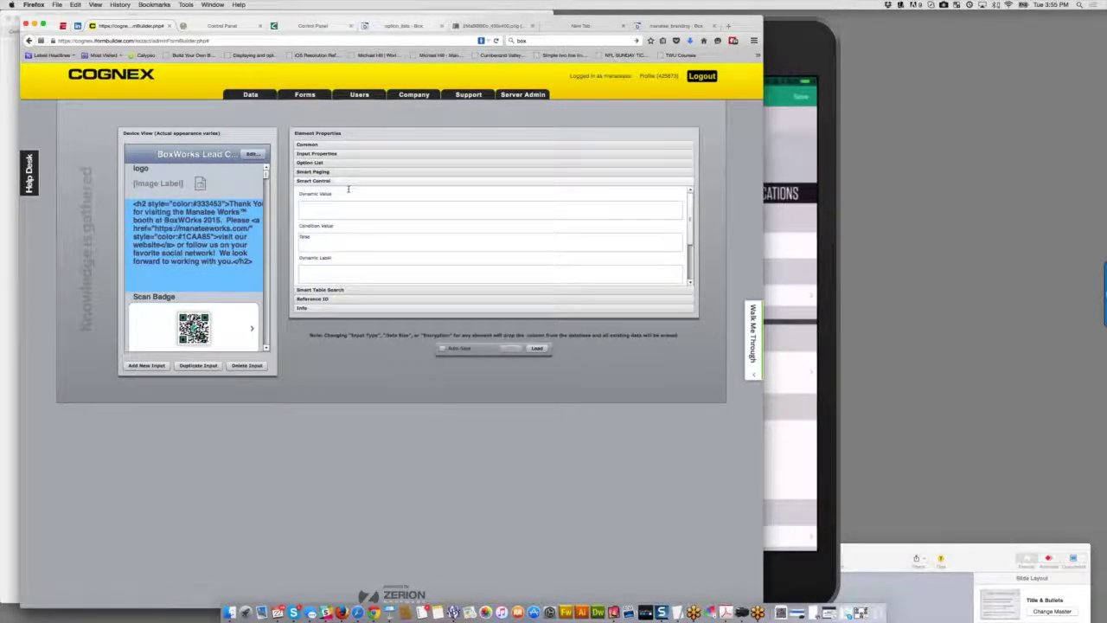
Step: Examine the Thank You message element's Smart Control fields, including Dynamic Label, then switch to the mirrored iPad
{"action": "scroll", "coordinate": [320, 156], "scroll_direction": "down", "scroll_amount": 1}
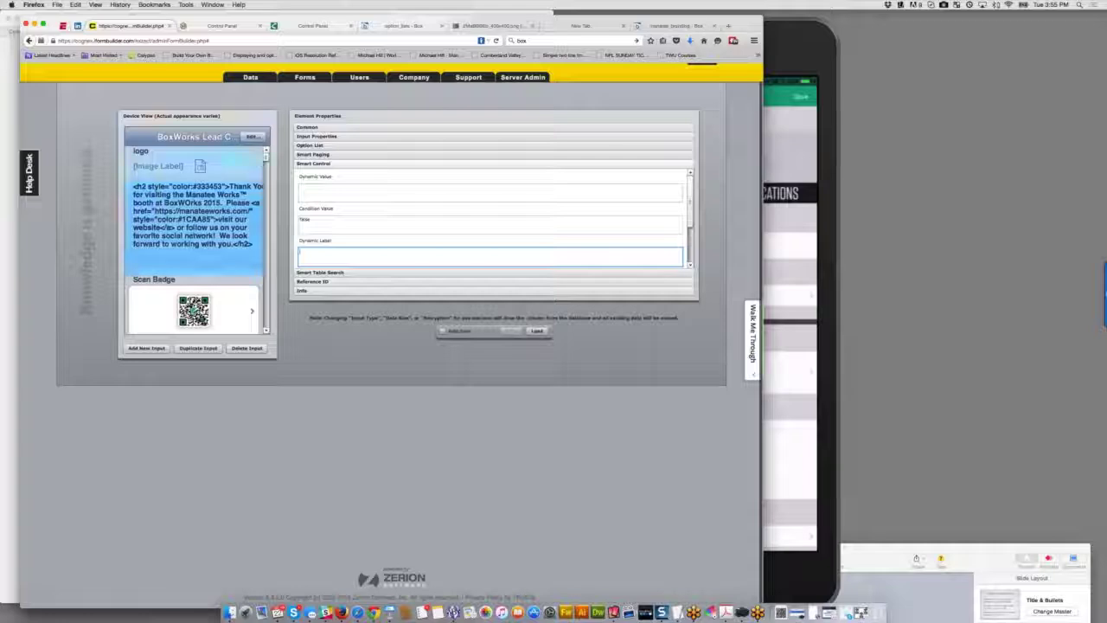
{"action": "mouse_move", "coordinate": [265, 158]}
{"action": "left_mouse_down"}
{"action": "mouse_move", "coordinate": [263, 264]}
{"action": "mouse_move", "coordinate": [252, 278]}
{"action": "mouse_move", "coordinate": [259, 147]}
{"action": "left_mouse_up"}
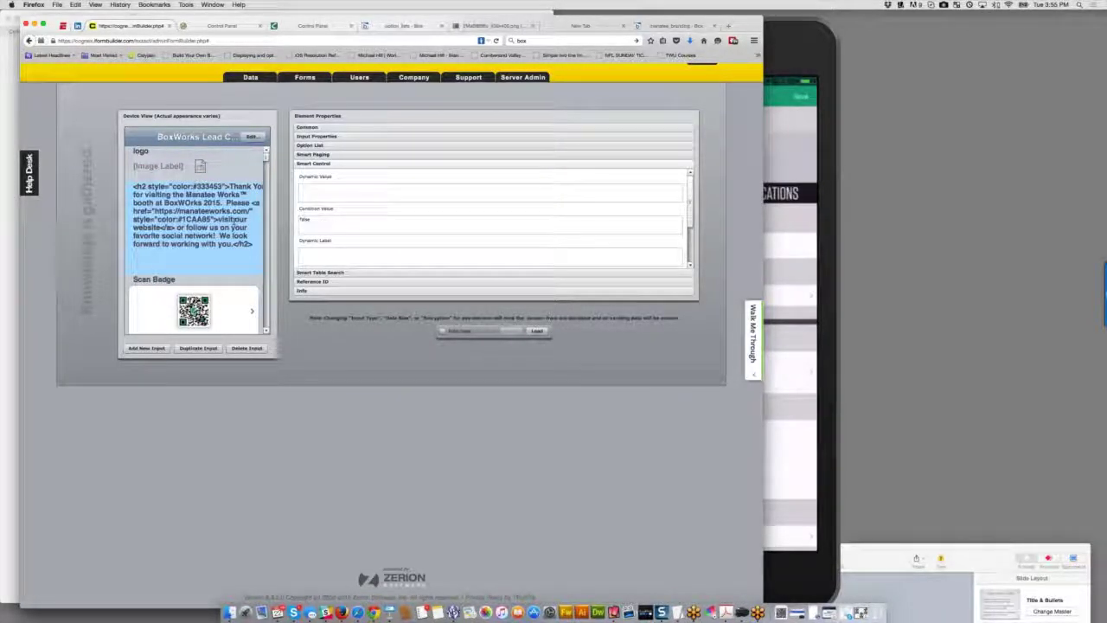
{"action": "left_click", "coordinate": [786, 49]}
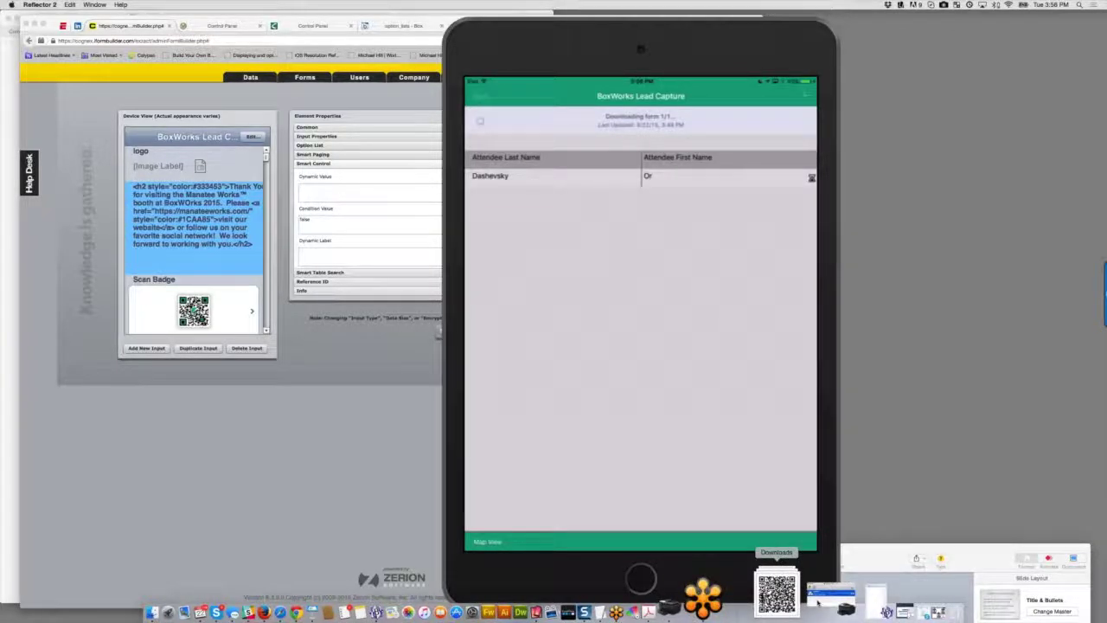
Step: Open the branding webinar PDF, minimize it, and return to the mirrored iPad's synchronization report
{"action": "left_click", "coordinate": [813, 597]}
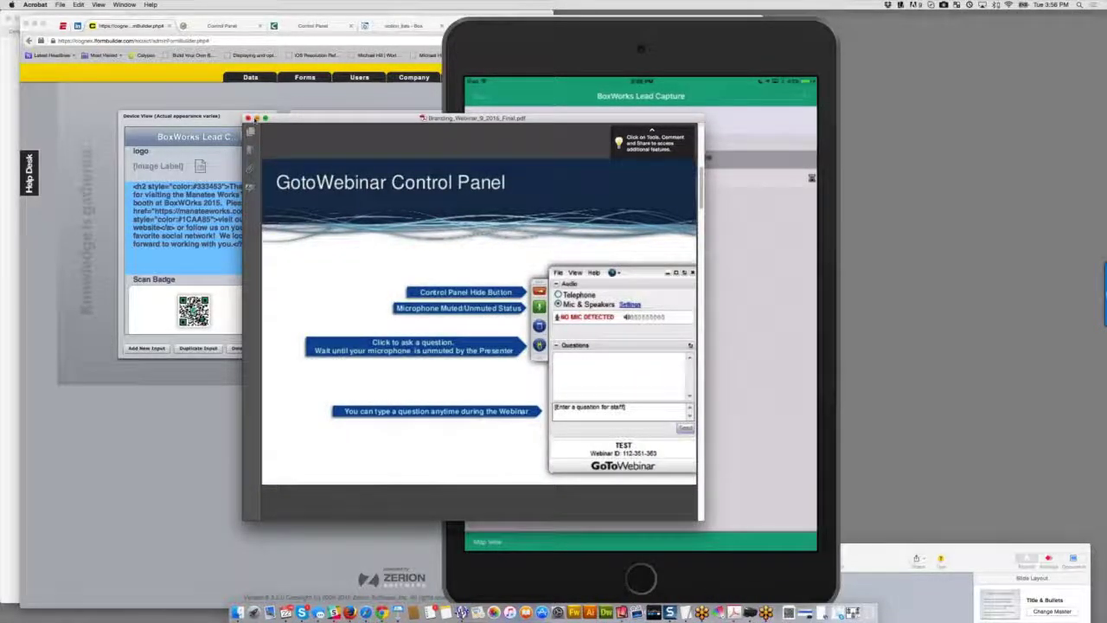
{"action": "left_click", "coordinate": [256, 118]}
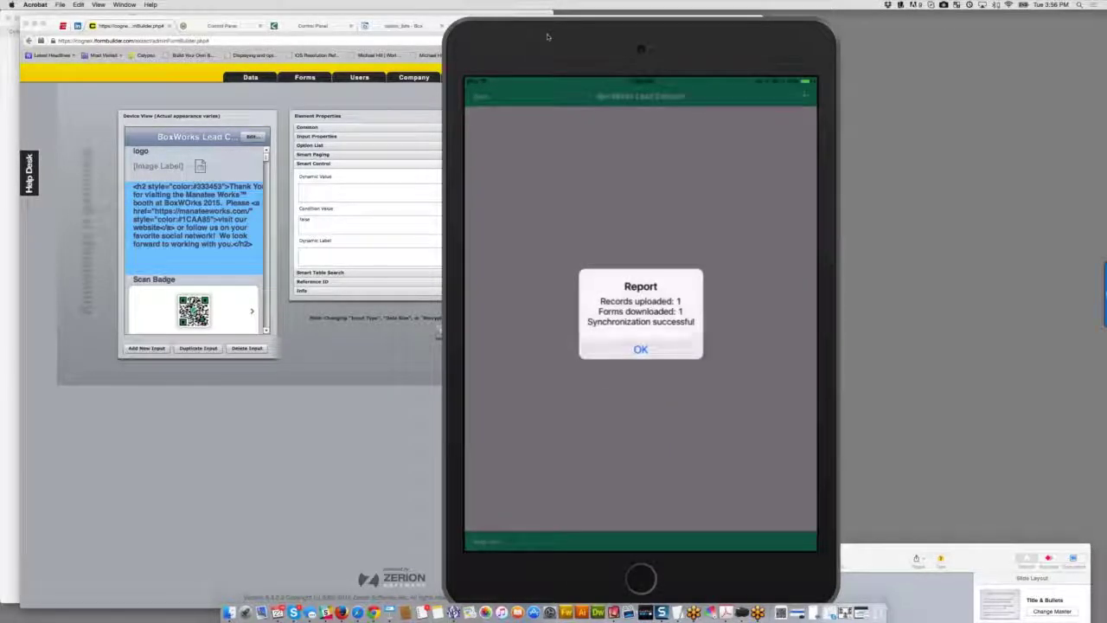
{"action": "key", "text": "Return"}
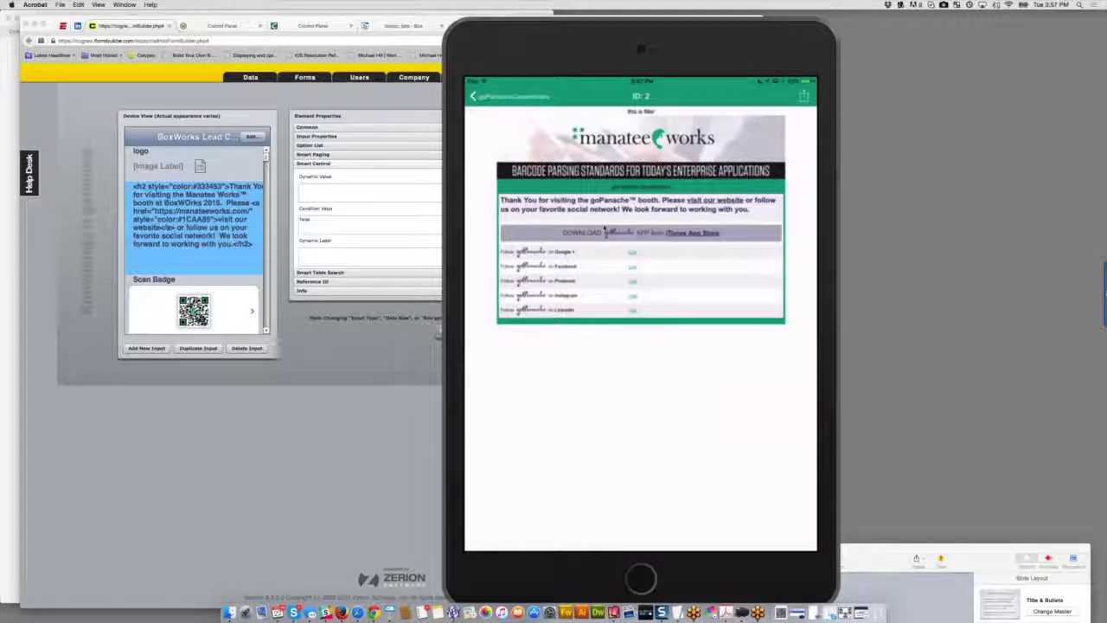
Step: Return to the form builder and examine the Thank You message element's HTML label in the goPanache questionnaire
{"action": "left_click", "coordinate": [231, 95]}
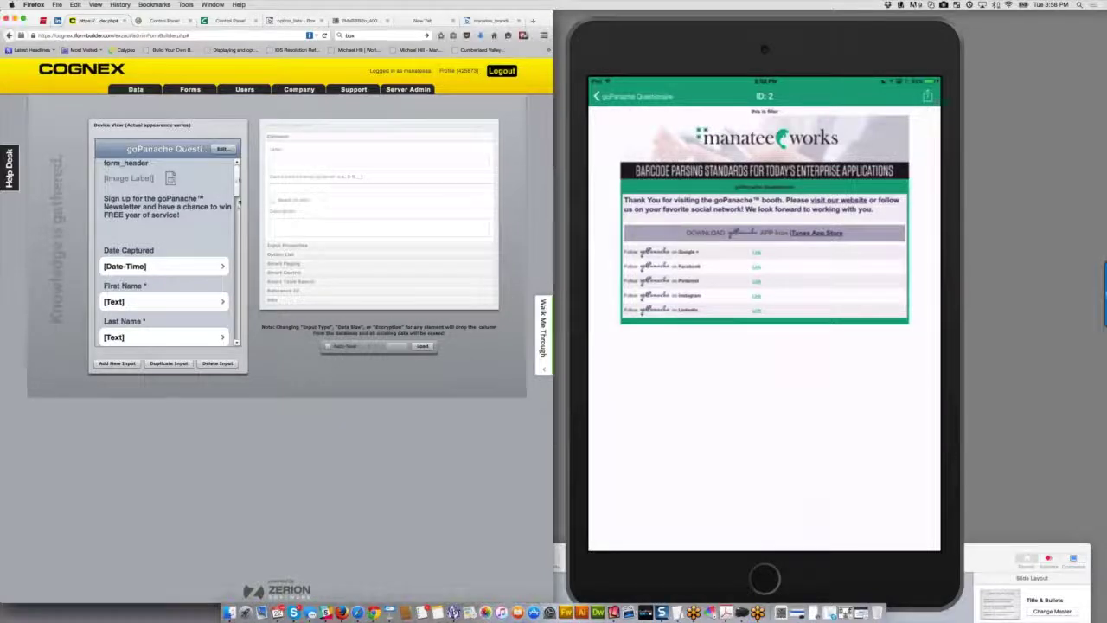
{"action": "left_click_drag", "start_coordinate": [238, 180], "coordinate": [240, 284]}
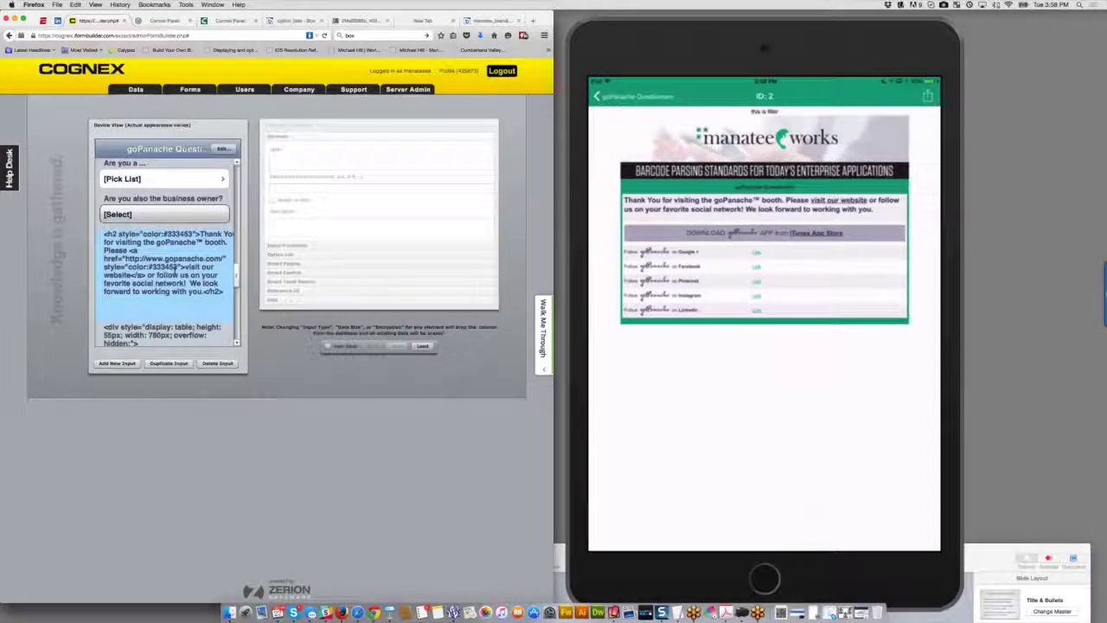
{"action": "left_click", "coordinate": [175, 269]}
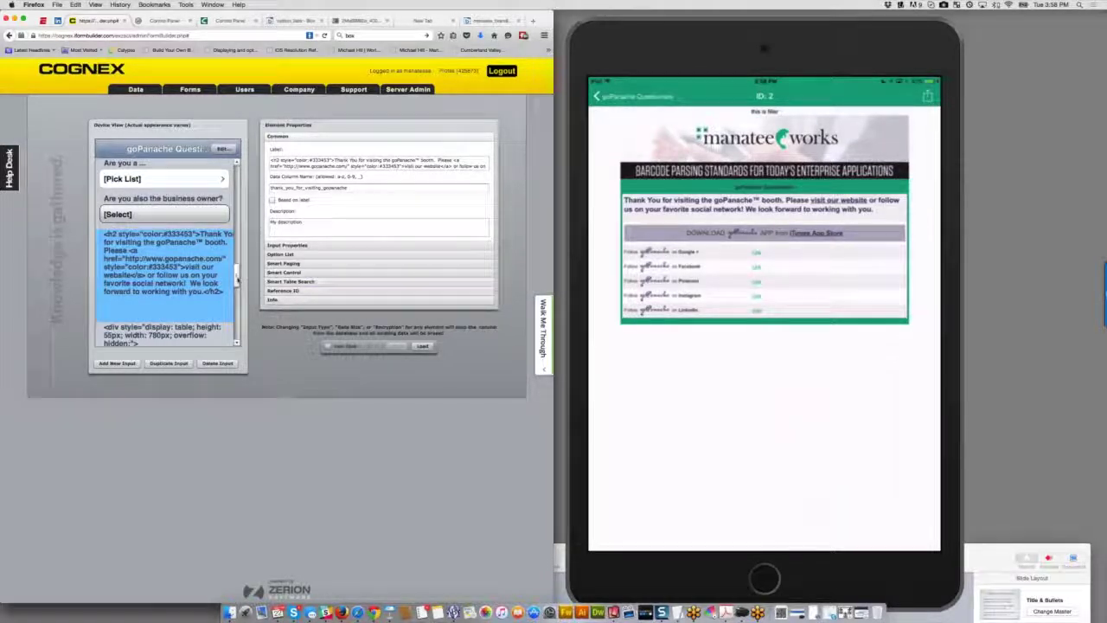
Step: Select the goPanache app download element and examine its HTML label and the Follow elements below it
{"action": "scroll", "coordinate": [236, 277], "scroll_direction": "down", "scroll_amount": 3}
{"action": "left_click", "coordinate": [127, 275]}
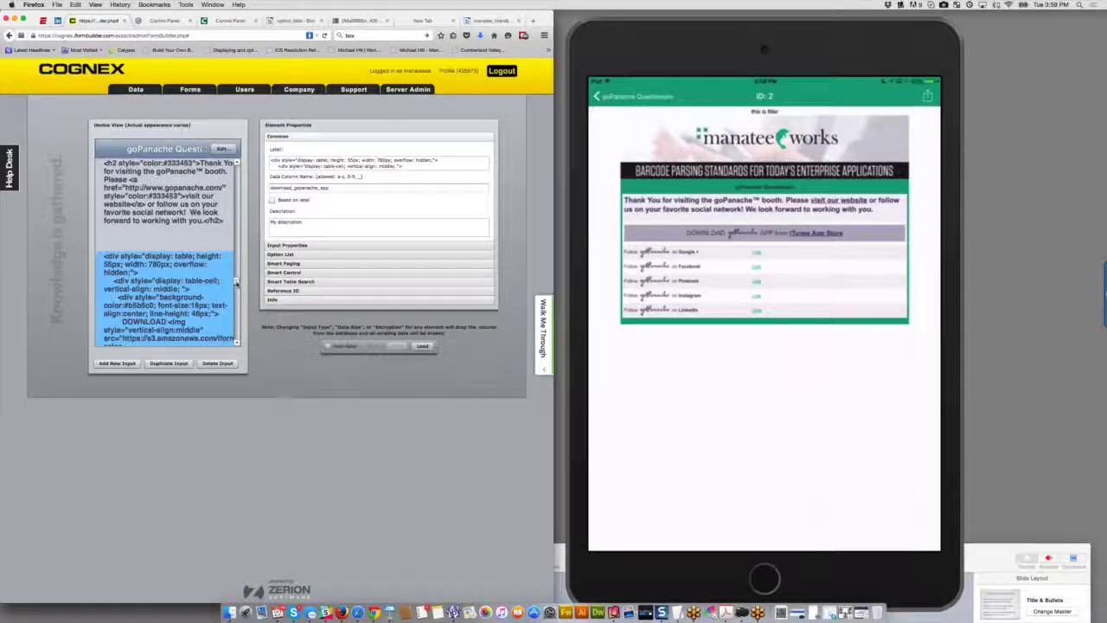
{"action": "scroll", "coordinate": [236, 291], "scroll_direction": "down", "scroll_amount": 10}
{"action": "scroll", "coordinate": [236, 292], "scroll_direction": "up", "scroll_amount": 6}
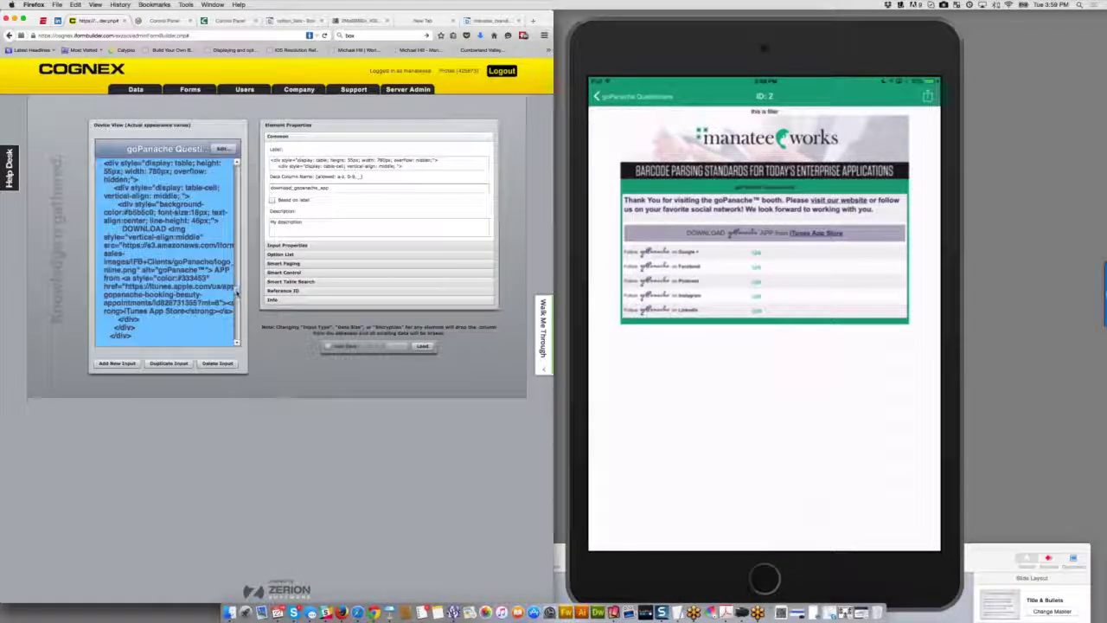
{"action": "scroll", "coordinate": [236, 291], "scroll_direction": "down", "scroll_amount": 5}
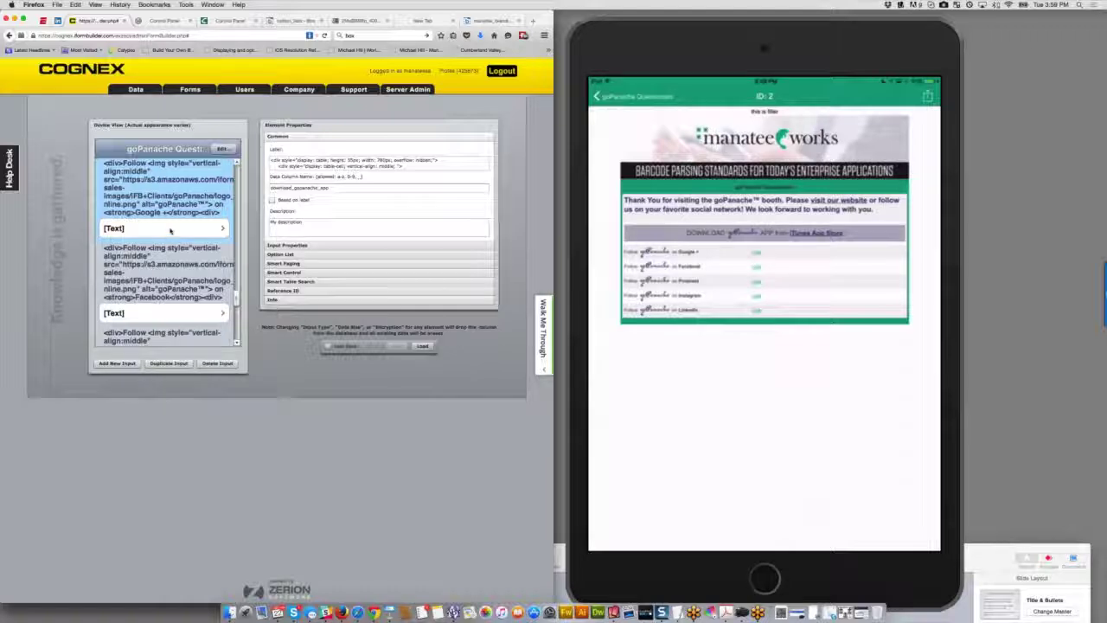
Step: Examine the Follow on Facebook element's label and its Smart Control dynamic value and dynamic label, ending back on the Common properties
{"action": "left_click", "coordinate": [227, 197]}
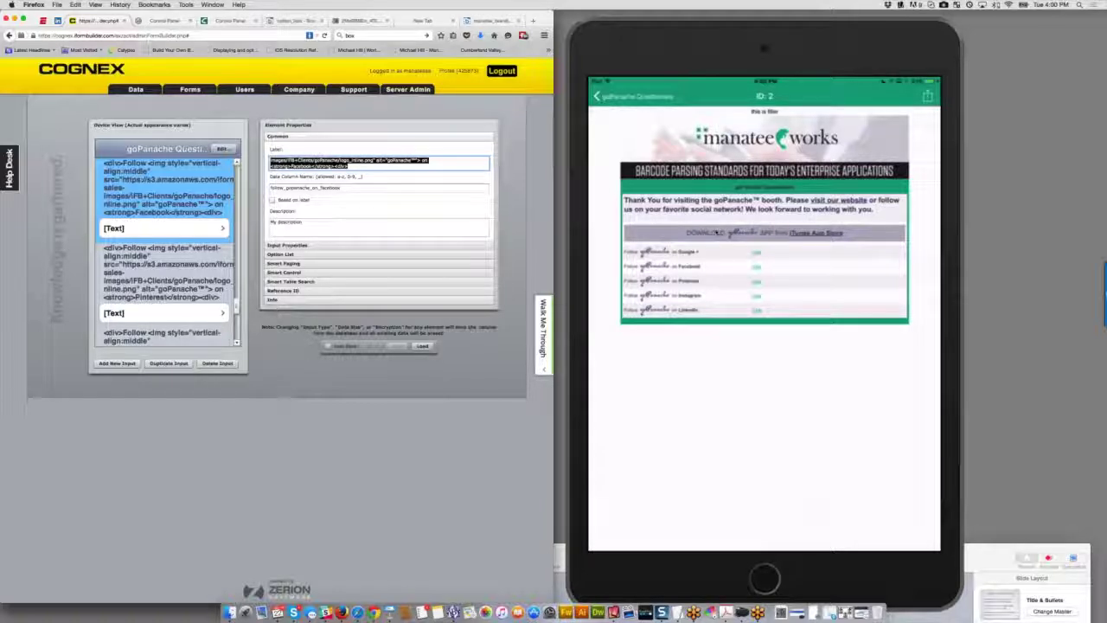
{"action": "left_click", "coordinate": [284, 271]}
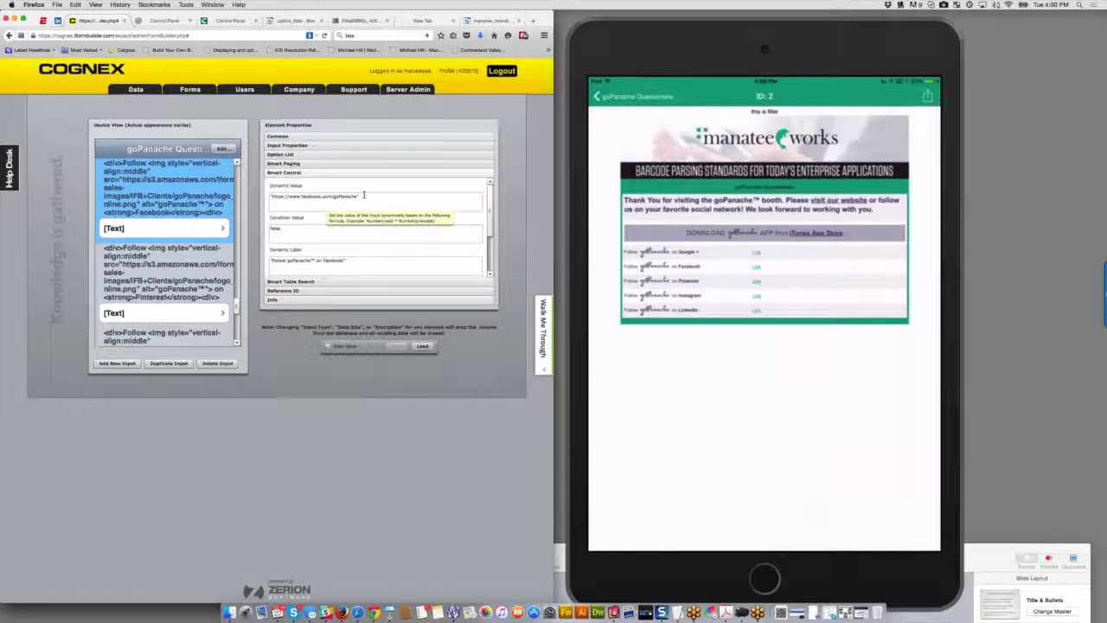
{"action": "left_click_drag", "start_coordinate": [367, 195], "coordinate": [265, 196]}
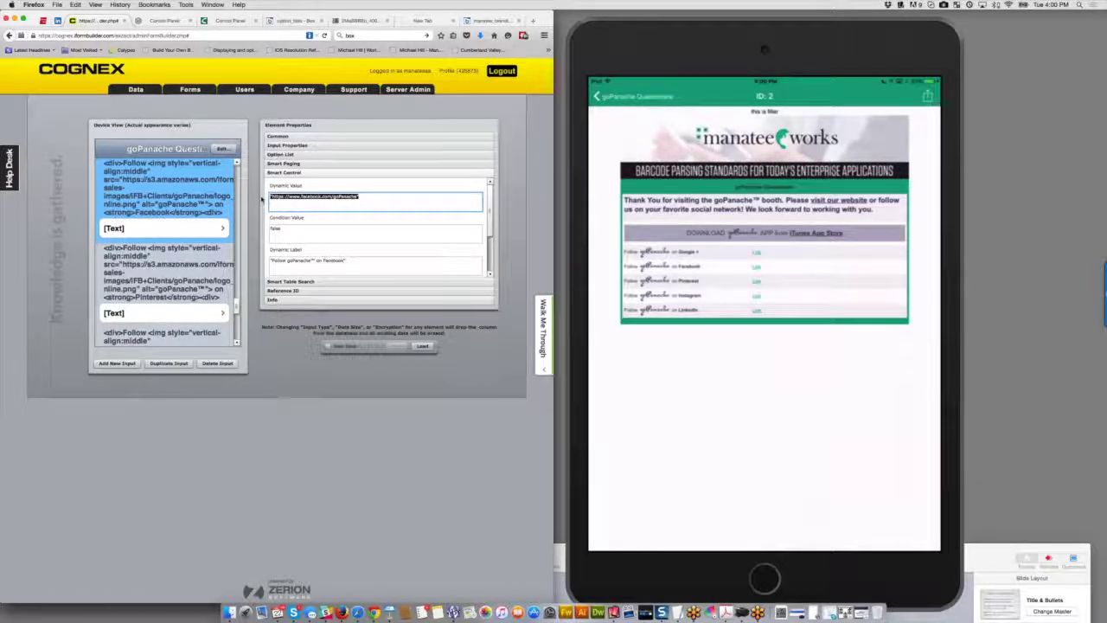
{"action": "left_click", "coordinate": [203, 228]}
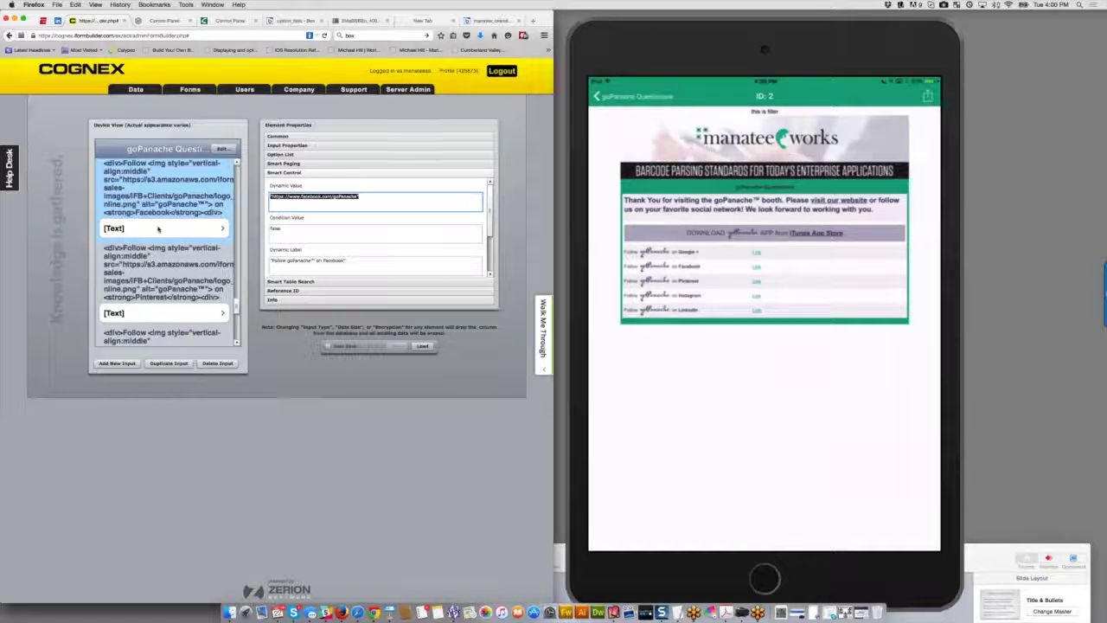
{"action": "left_click", "coordinate": [160, 227]}
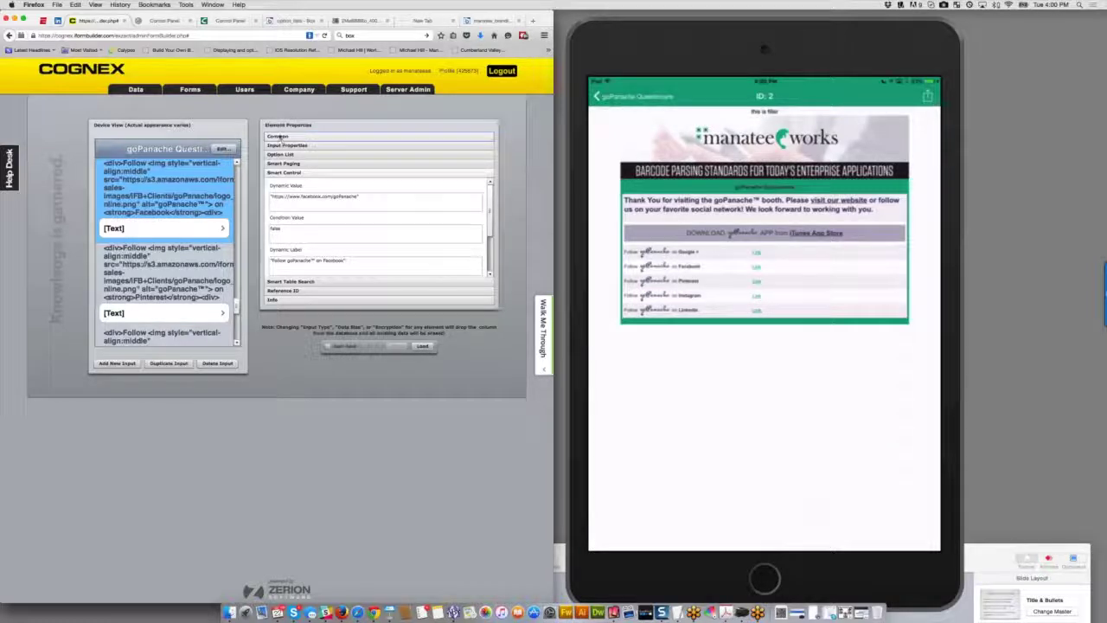
{"action": "left_click", "coordinate": [279, 135]}
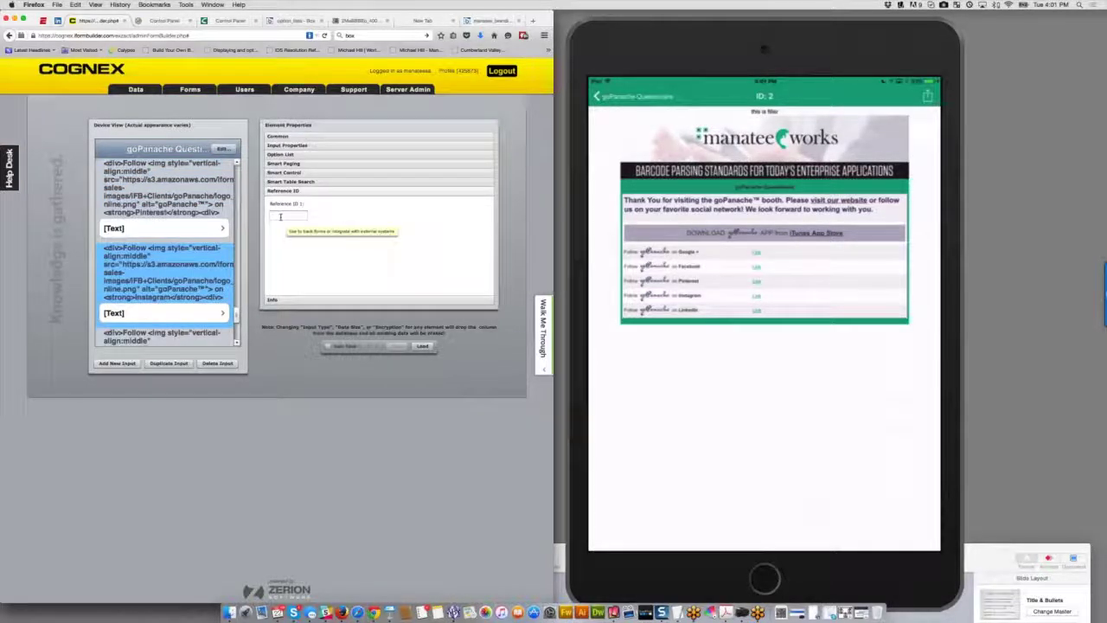
Step: Go through the form elements up to Phone Number and examine its Reference ID
{"action": "scroll", "coordinate": [166, 251], "scroll_direction": "up", "scroll_amount": 5}
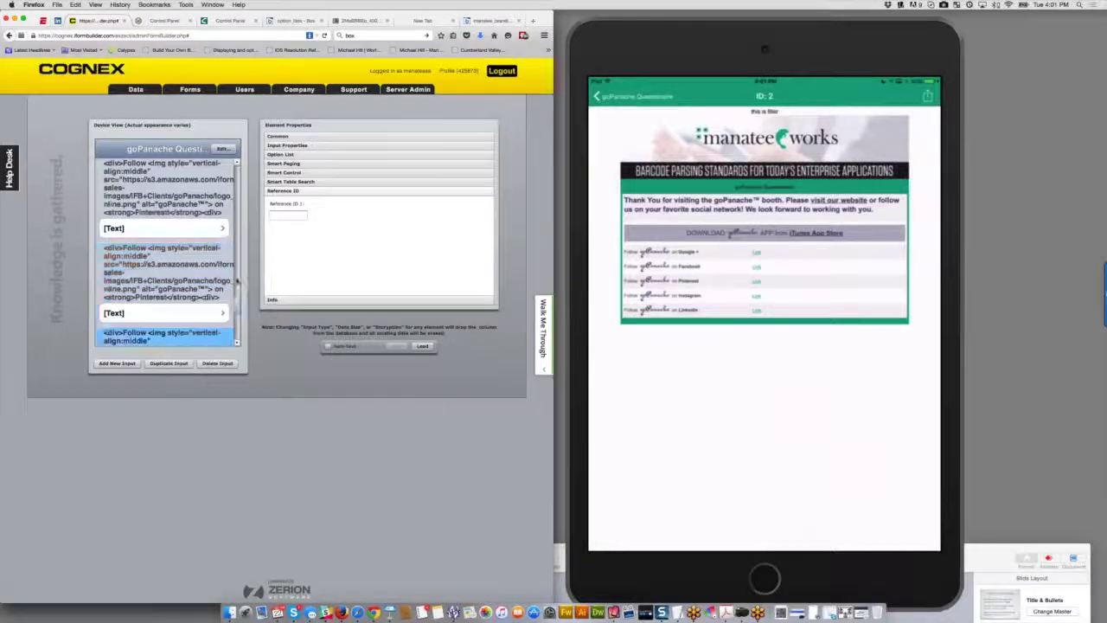
{"action": "scroll", "coordinate": [166, 250], "scroll_direction": "down", "scroll_amount": 4}
{"action": "left_click", "coordinate": [186, 263]}
{"action": "left_click", "coordinate": [208, 185]}
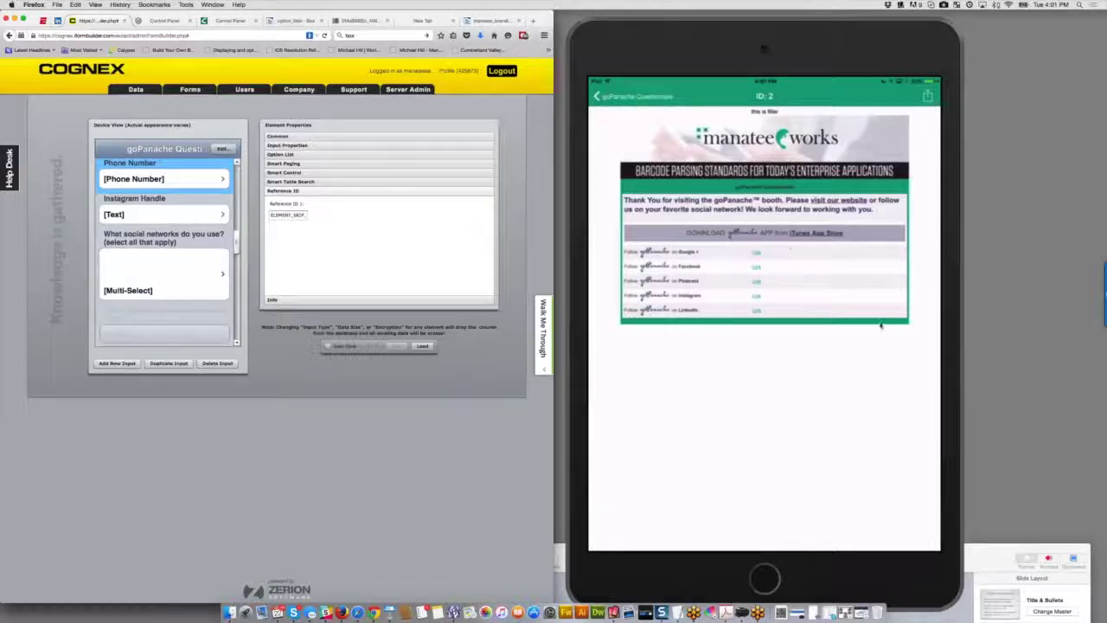
Step: Open the company info page and start editing its Email Customization
{"action": "left_click", "coordinate": [300, 101]}
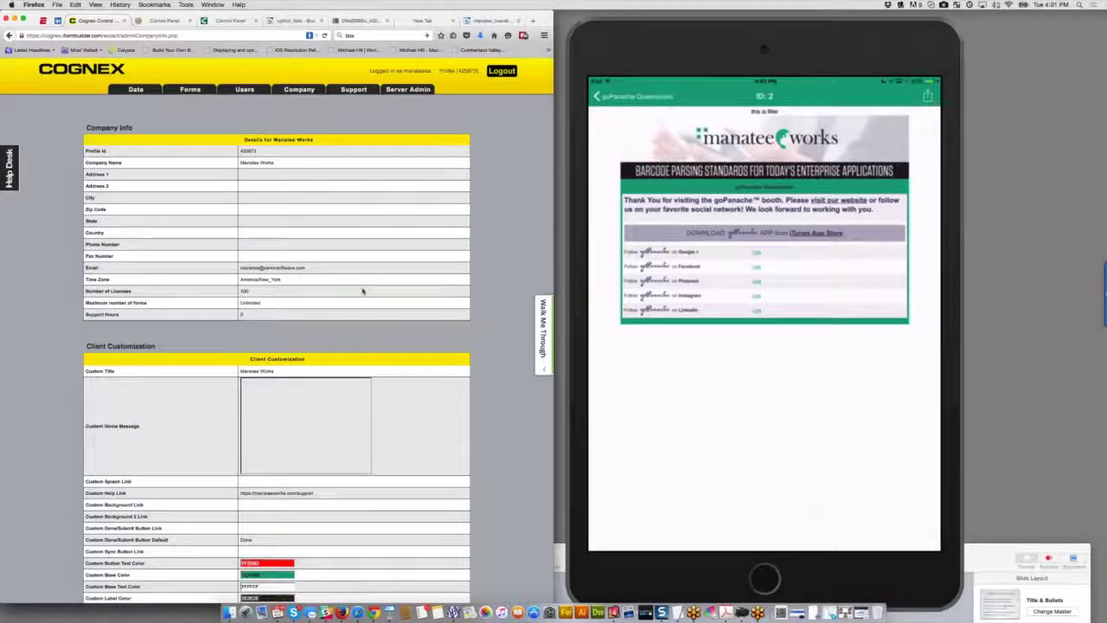
{"action": "scroll", "coordinate": [363, 291], "scroll_direction": "down", "scroll_amount": 10}
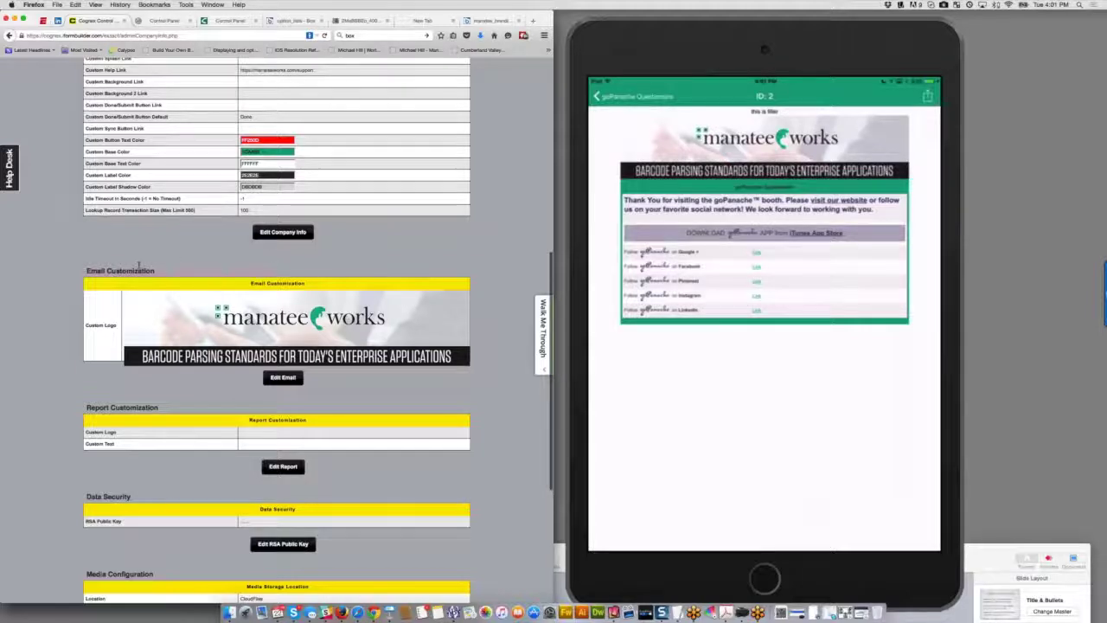
{"action": "left_click", "coordinate": [278, 378]}
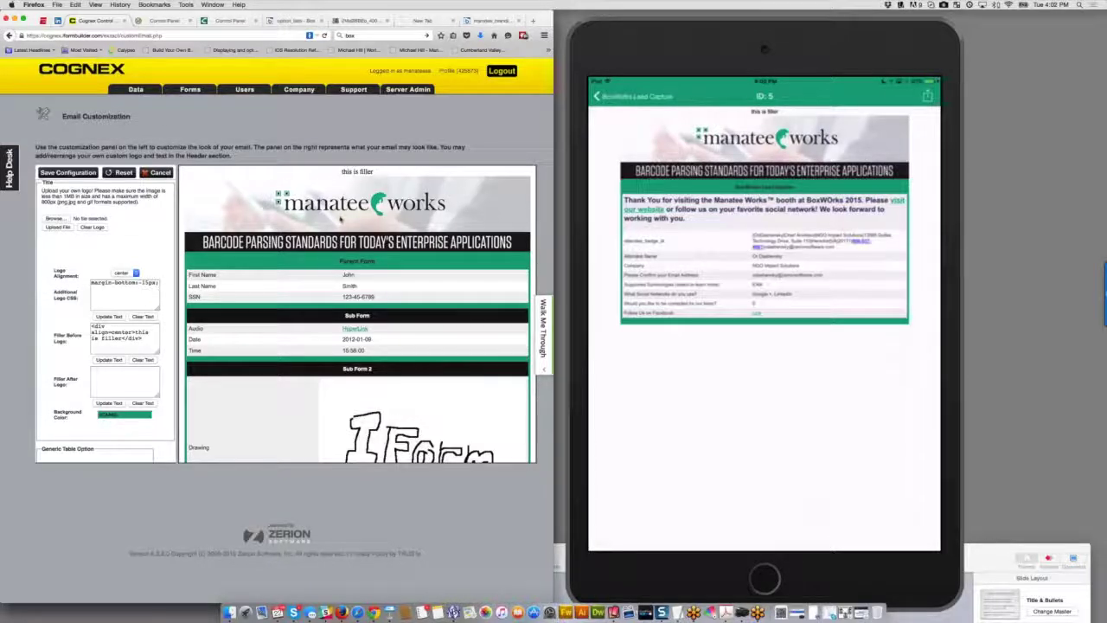
Step: Clear the Additional Logo CSS and update the email preview
{"action": "left_click", "coordinate": [157, 283]}
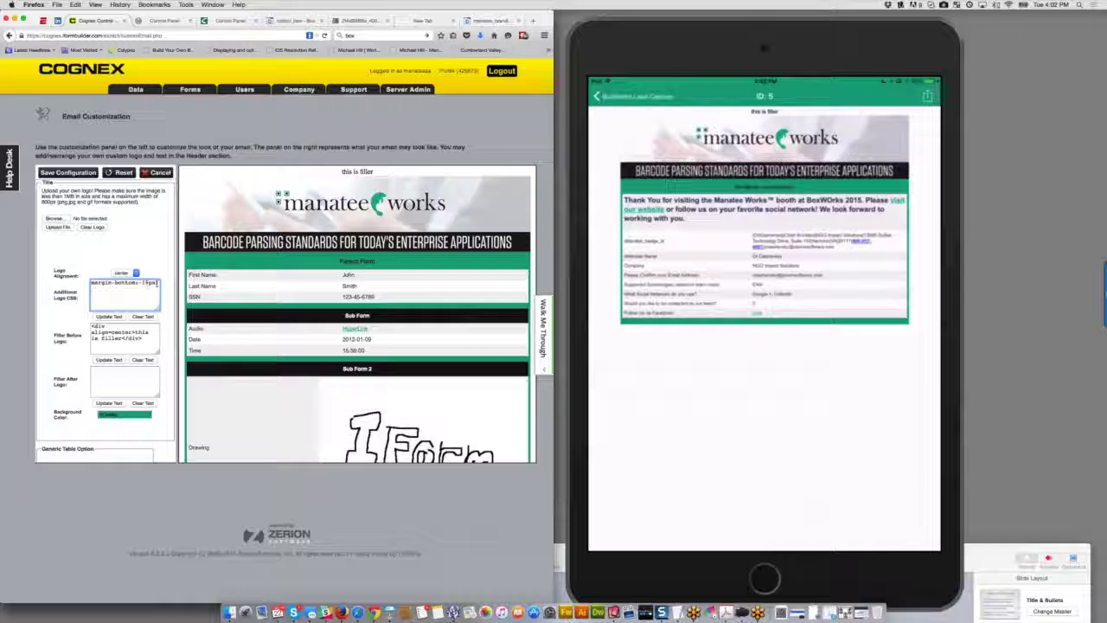
{"action": "left_click_drag", "start_coordinate": [138, 283], "coordinate": [88, 283]}
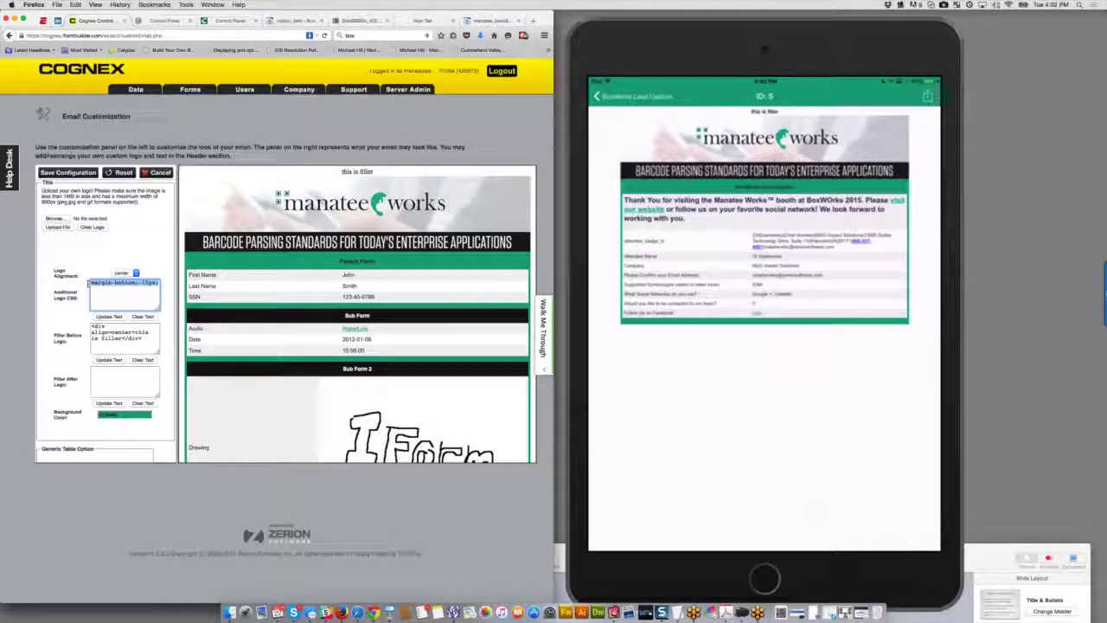
{"action": "key", "text": "BackSpace"}
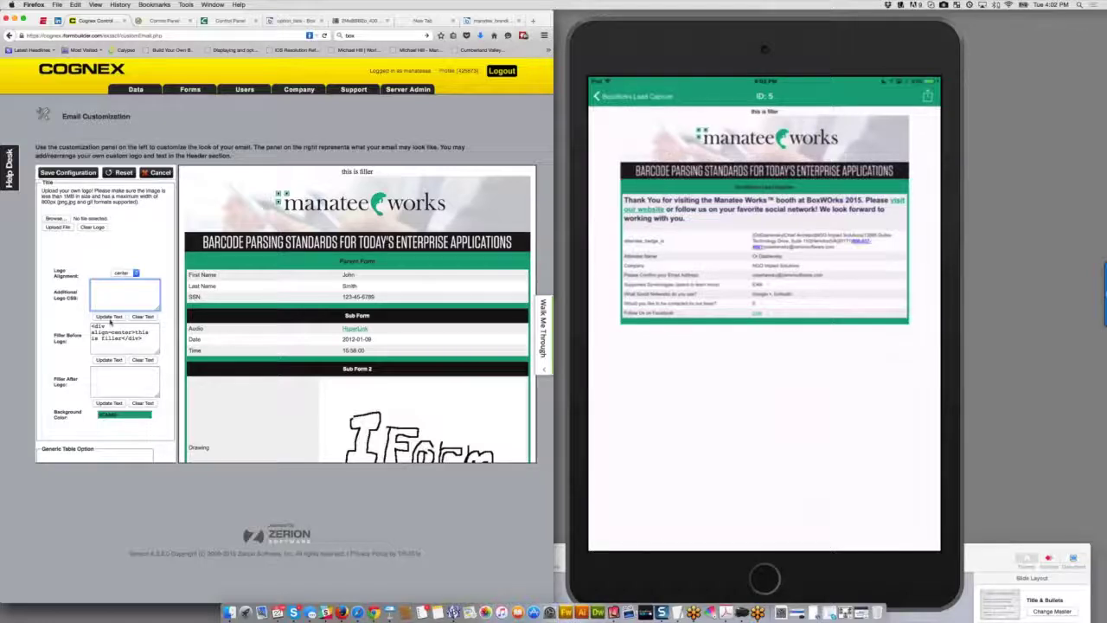
{"action": "left_click", "coordinate": [109, 318]}
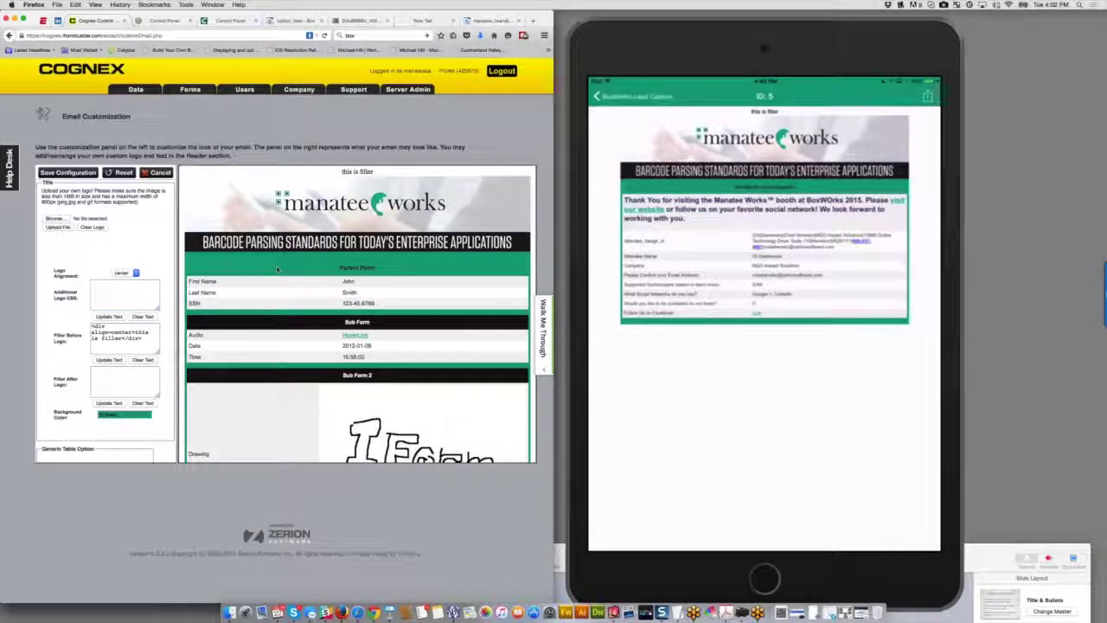
Step: Try red and then green as the Background Color of the email's title section
{"action": "left_click", "coordinate": [70, 412]}
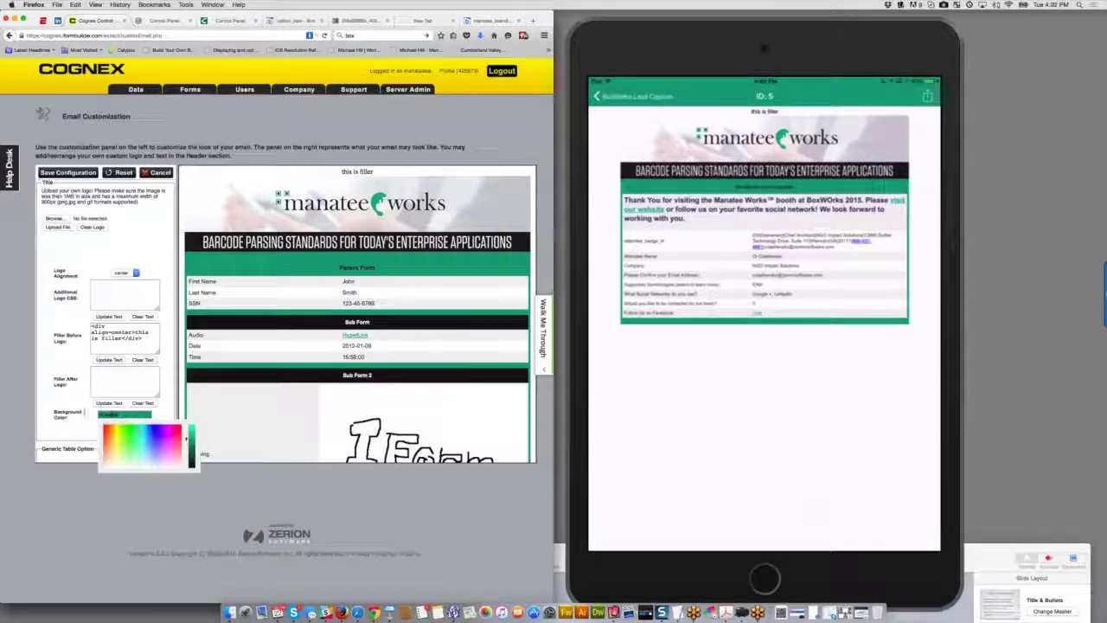
{"action": "left_click", "coordinate": [106, 432]}
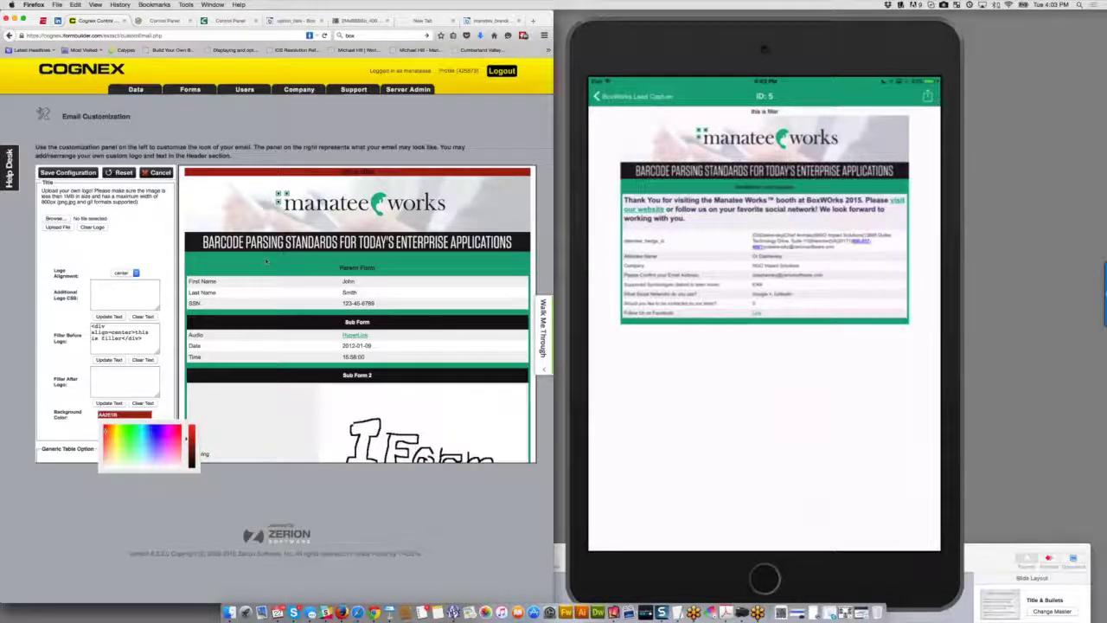
{"action": "left_click", "coordinate": [139, 231]}
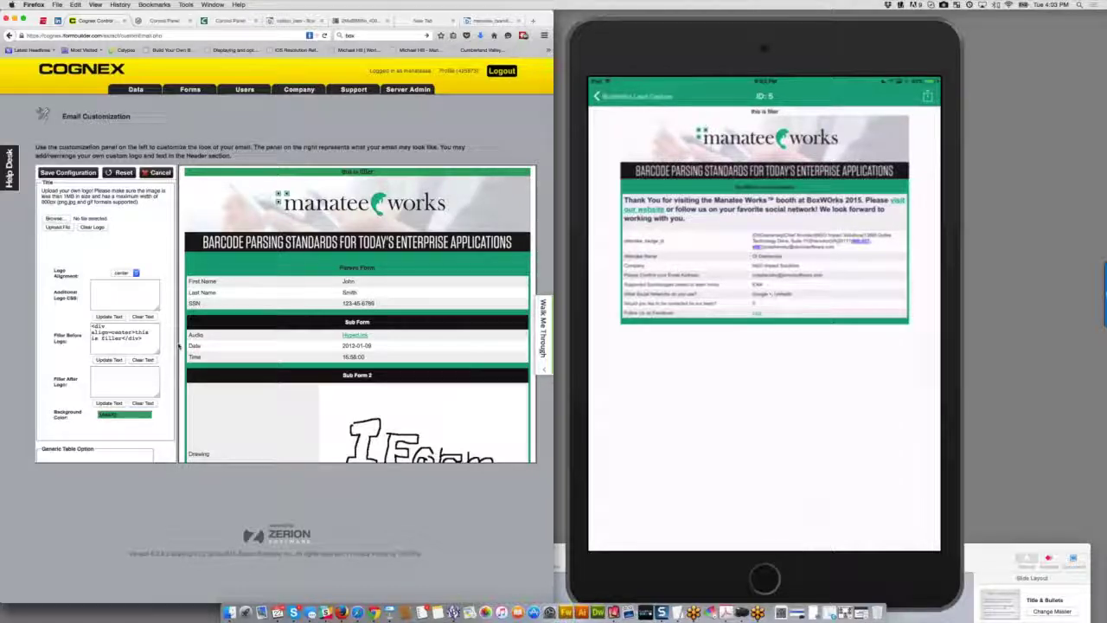
Step: Change the Body Background Color in the generic table options to olive green
{"action": "scroll", "coordinate": [108, 329], "scroll_direction": "down", "scroll_amount": 5}
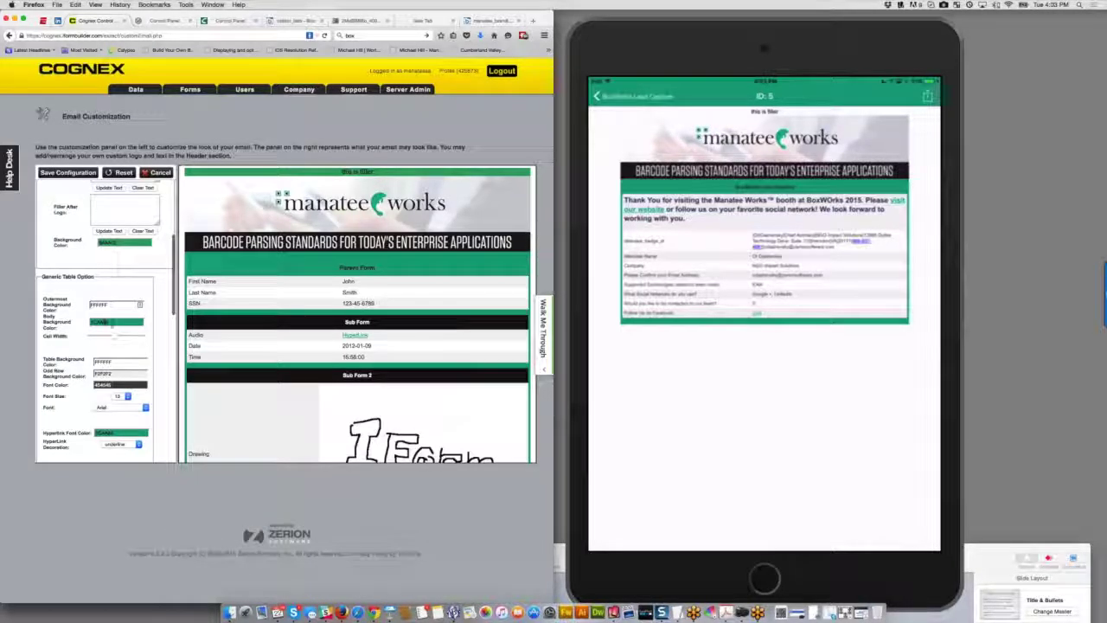
{"action": "left_click", "coordinate": [117, 324]}
{"action": "left_click", "coordinate": [142, 346]}
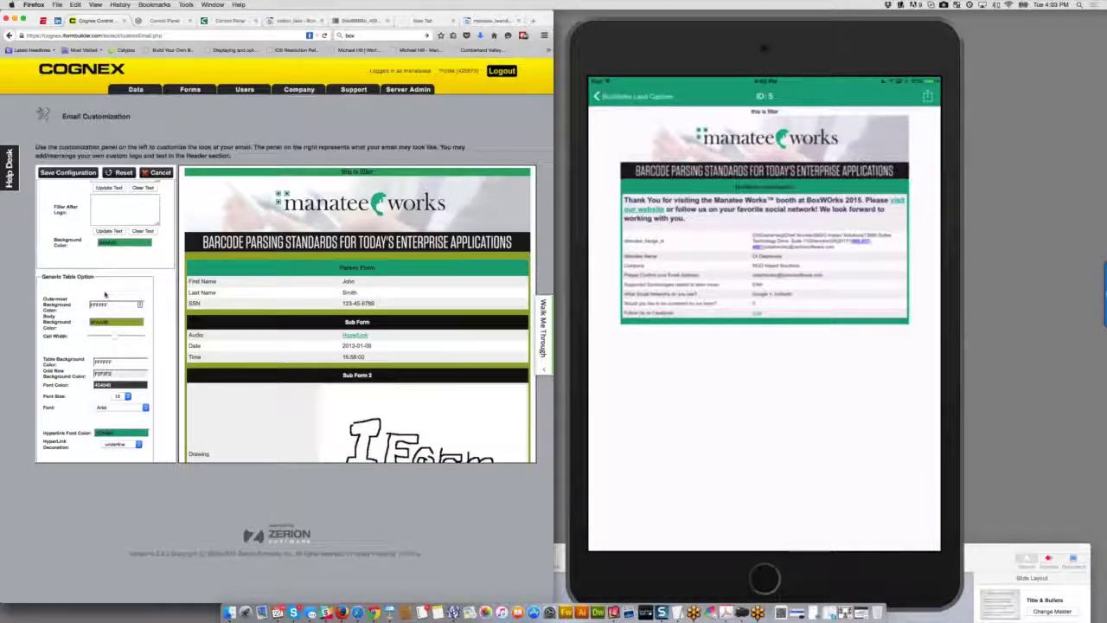
Step: Go back to the title options and restore the email customization's original logo CSS and background colors
{"action": "scroll", "coordinate": [105, 295], "scroll_direction": "up", "scroll_amount": 4}
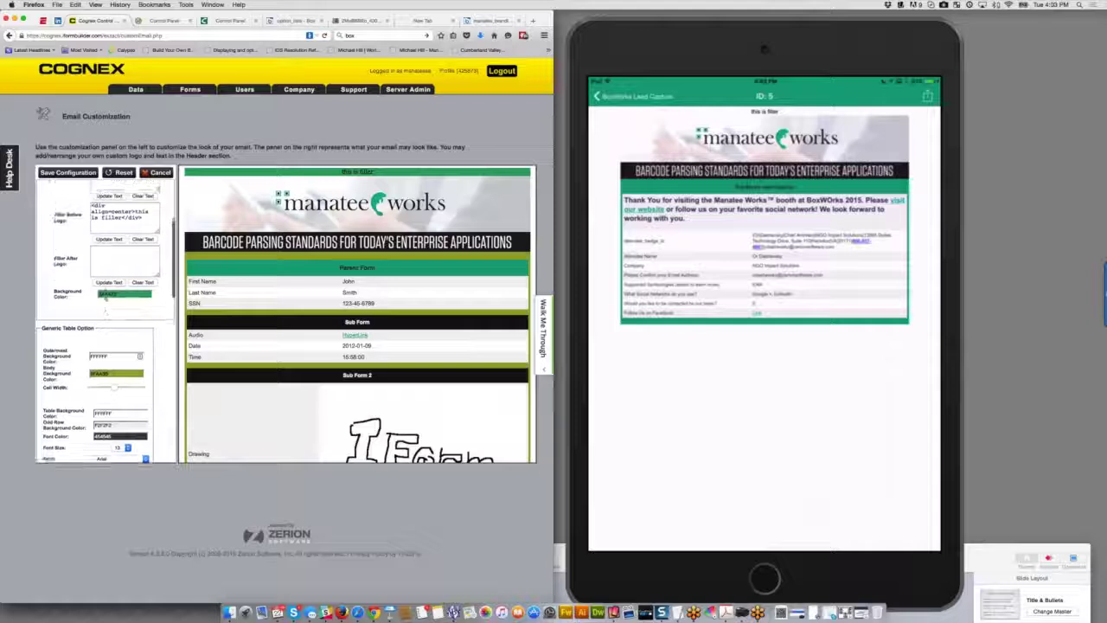
{"action": "scroll", "coordinate": [79, 233], "scroll_direction": "up", "scroll_amount": 4}
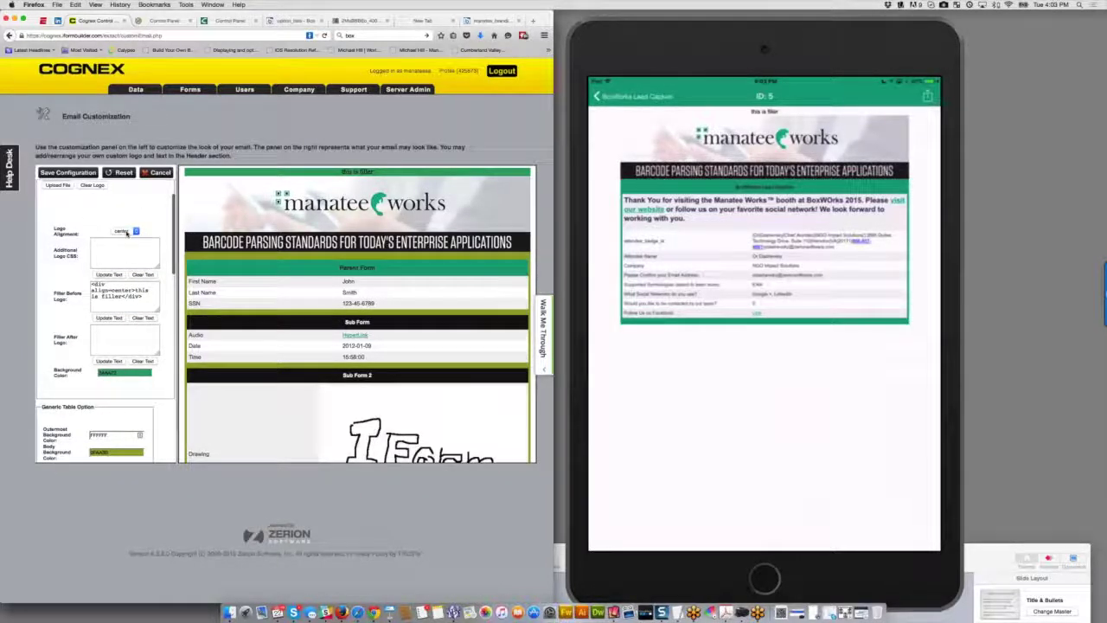
{"action": "left_click", "coordinate": [108, 252]}
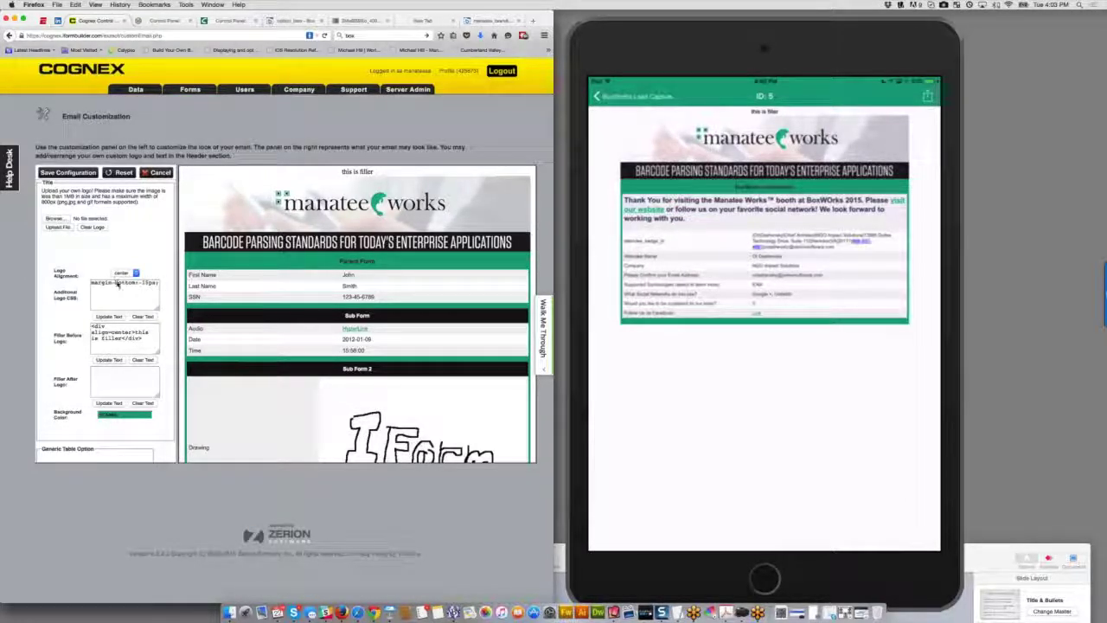
Step: Remove the filler text before the logo and update the email preview
{"action": "left_click", "coordinate": [119, 283]}
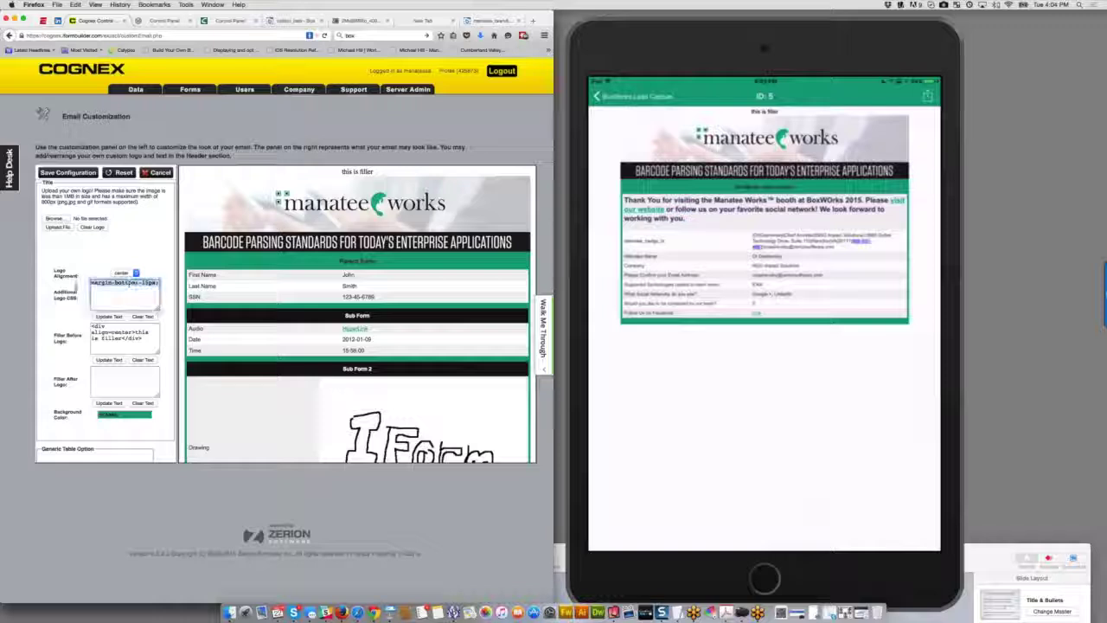
{"action": "key", "text": "super+a"}
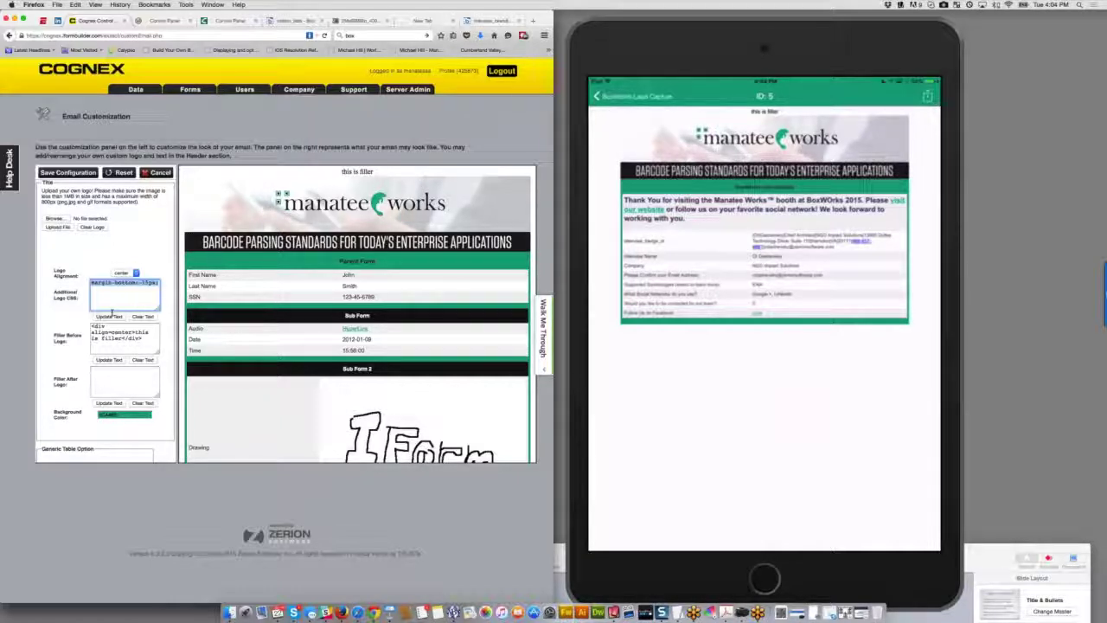
{"action": "left_click", "coordinate": [112, 338]}
{"action": "double_click", "coordinate": [112, 337]}
{"action": "left_click_drag", "start_coordinate": [144, 338], "coordinate": [83, 327]}
{"action": "key", "text": "BackSpace"}
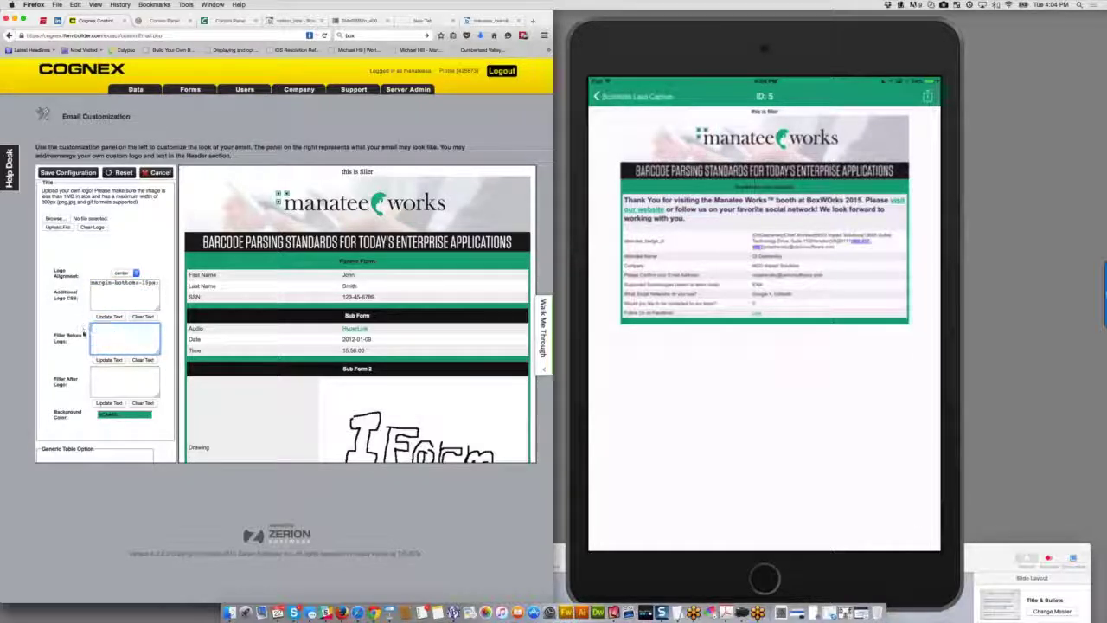
{"action": "left_click", "coordinate": [116, 360]}
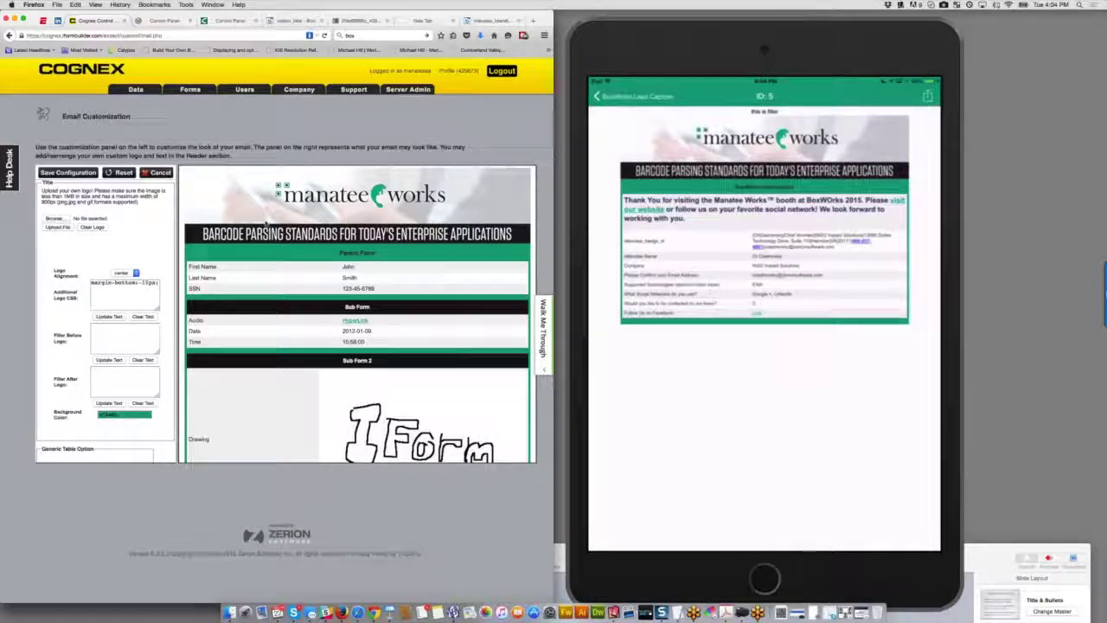
Step: Try green and then orange as the Outermost Background Color in the generic table options, and return it to white
{"action": "scroll", "coordinate": [165, 325], "scroll_direction": "down", "scroll_amount": 3}
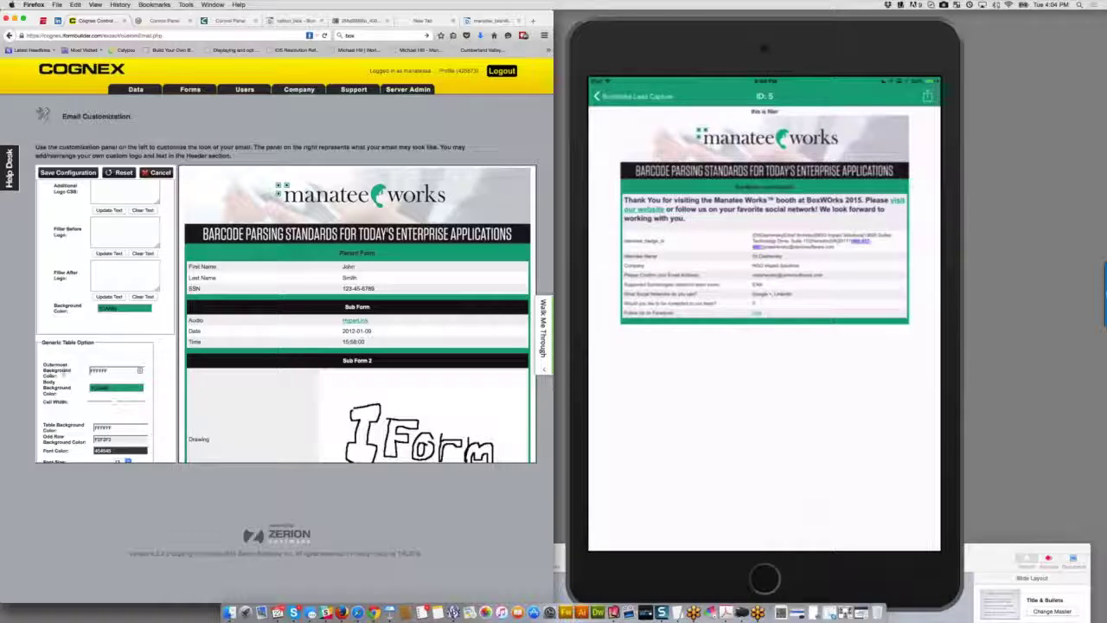
{"action": "left_click_drag", "start_coordinate": [111, 368], "coordinate": [26, 369]}
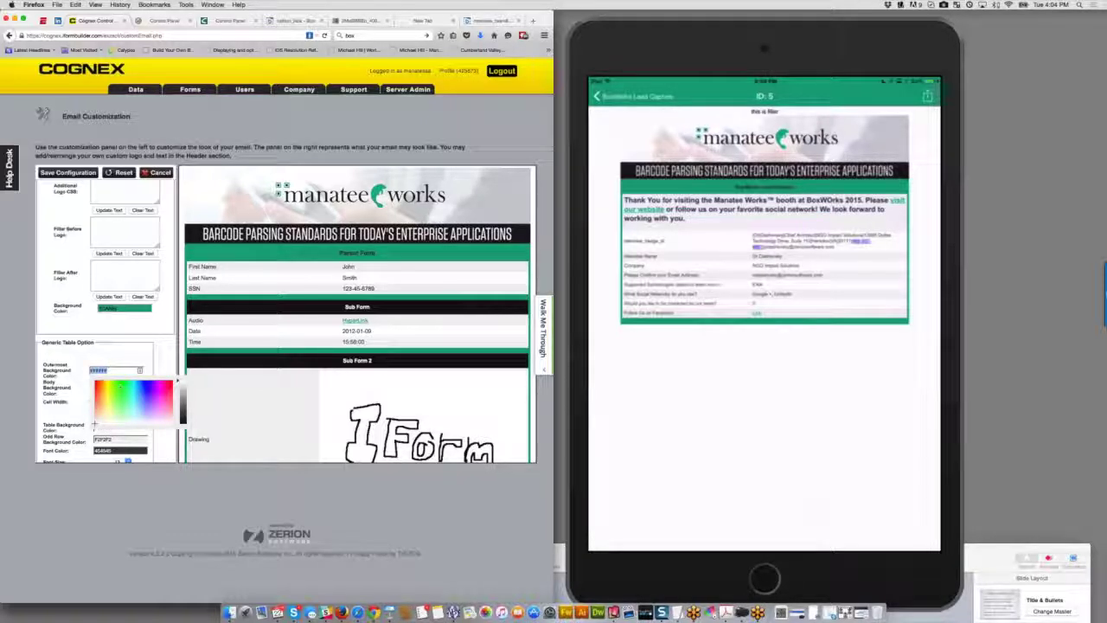
{"action": "left_click", "coordinate": [123, 391]}
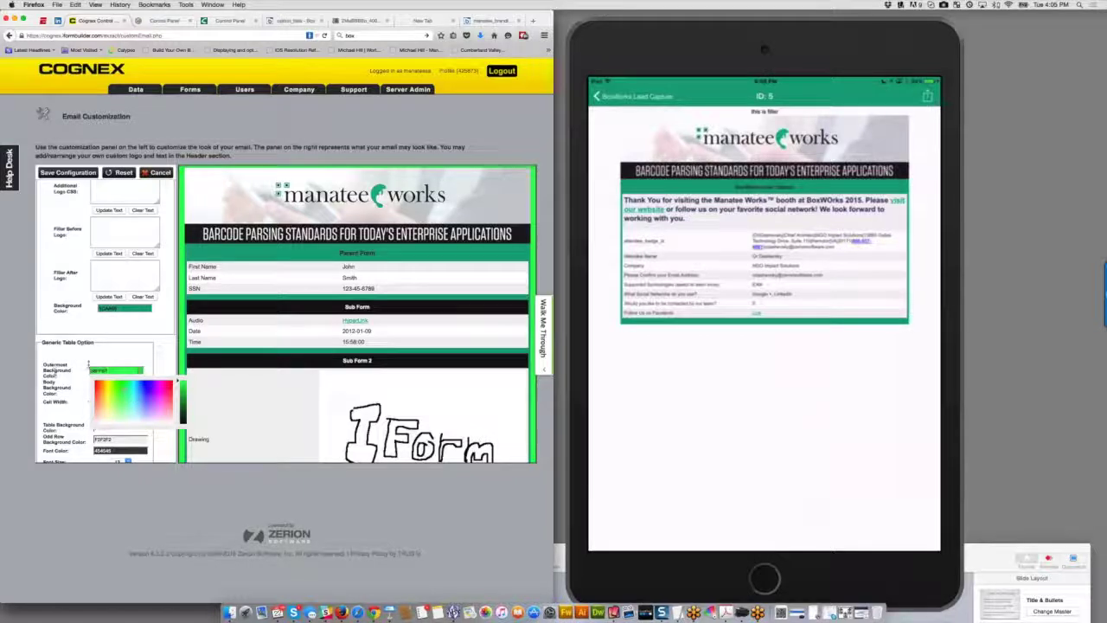
{"action": "left_click_drag", "start_coordinate": [111, 370], "coordinate": [61, 364]}
{"action": "type", "text": "CCFF66"}
{"action": "left_click", "coordinate": [99, 402]}
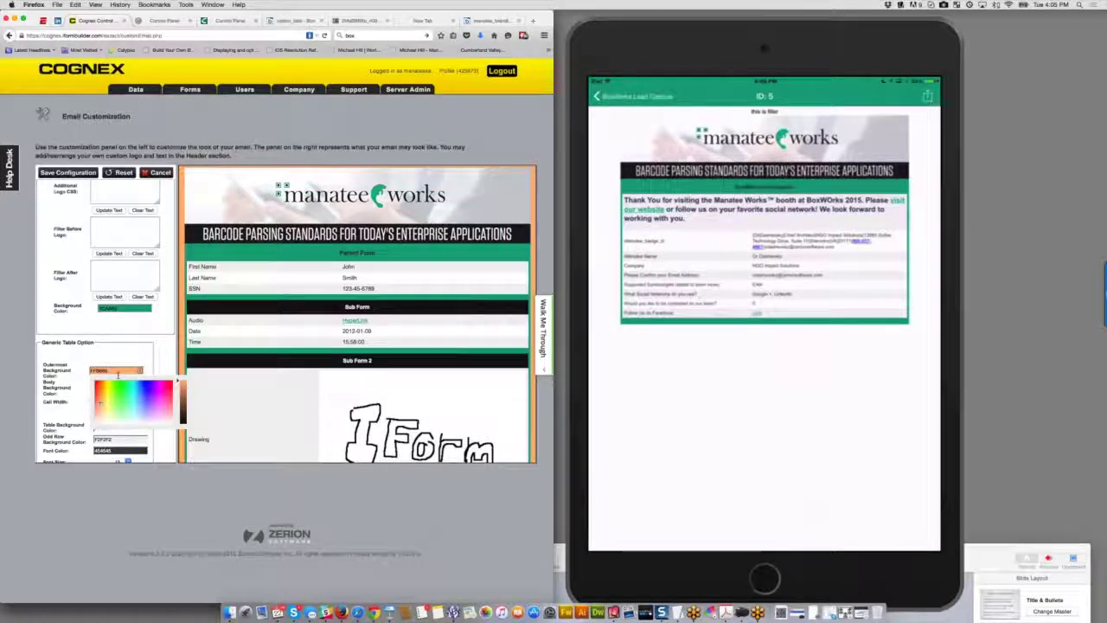
{"action": "left_click", "coordinate": [99, 424]}
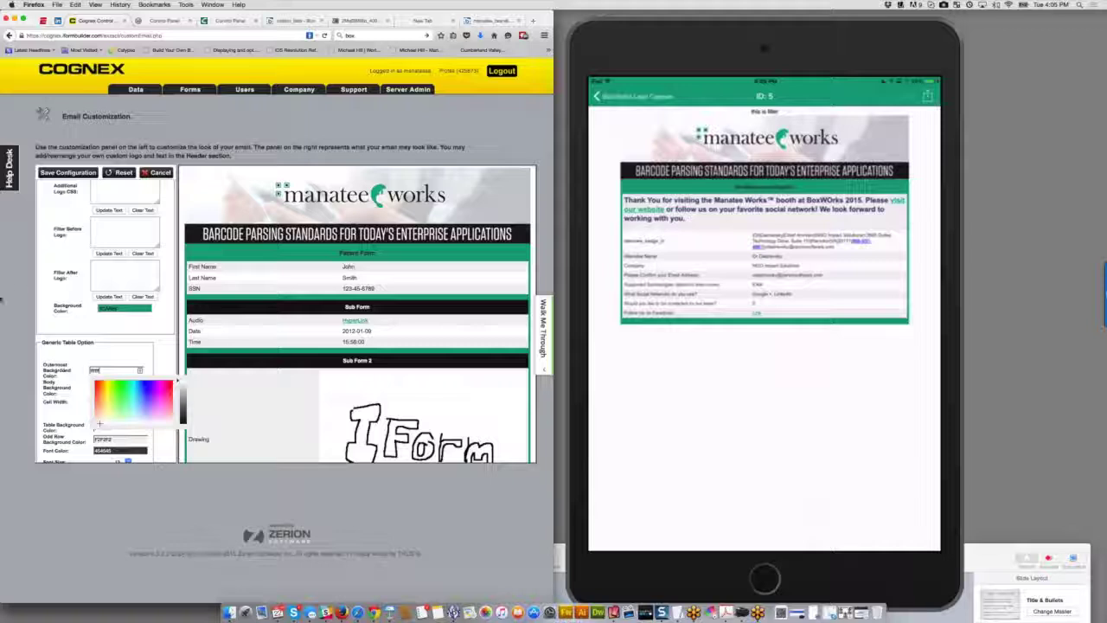
{"action": "left_click", "coordinate": [77, 357]}
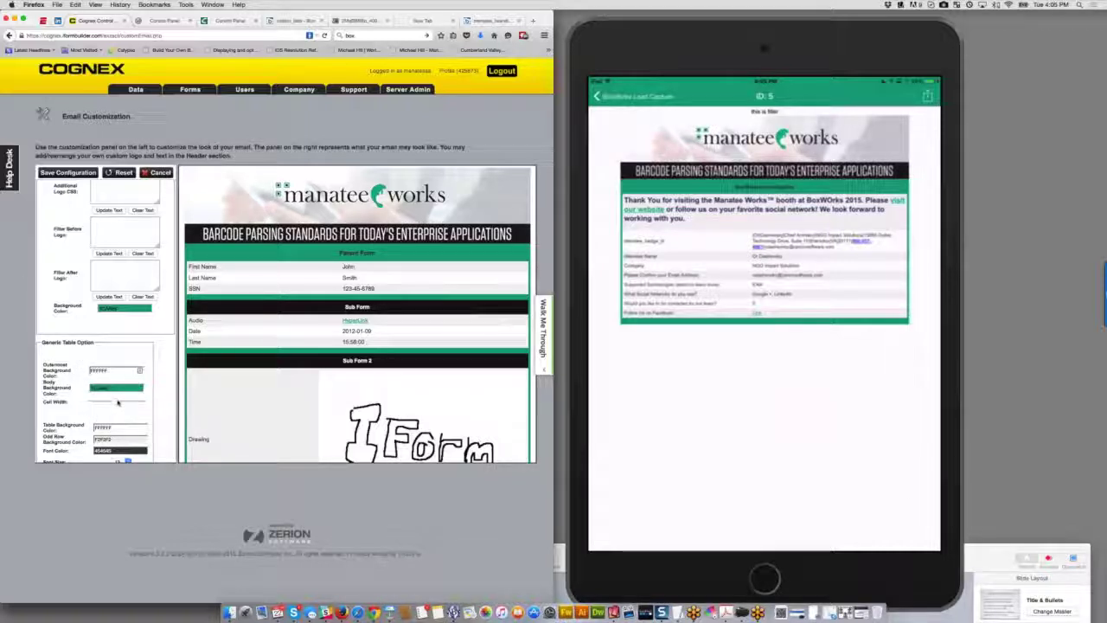
Step: Adjust the Cell Width in the generic table options, first widening and then narrowing it
{"action": "mouse_move", "coordinate": [115, 402]}
{"action": "left_mouse_down"}
{"action": "mouse_move", "coordinate": [105, 402]}
{"action": "mouse_move", "coordinate": [120, 405]}
{"action": "left_mouse_up"}
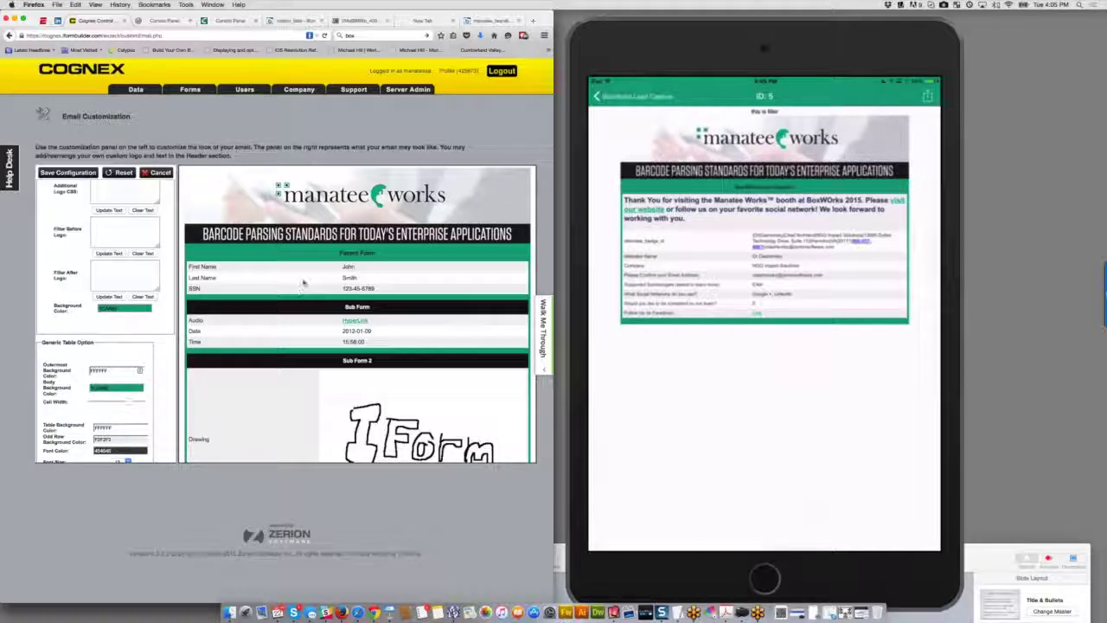
{"action": "scroll", "coordinate": [111, 387], "scroll_direction": "down", "scroll_amount": 5}
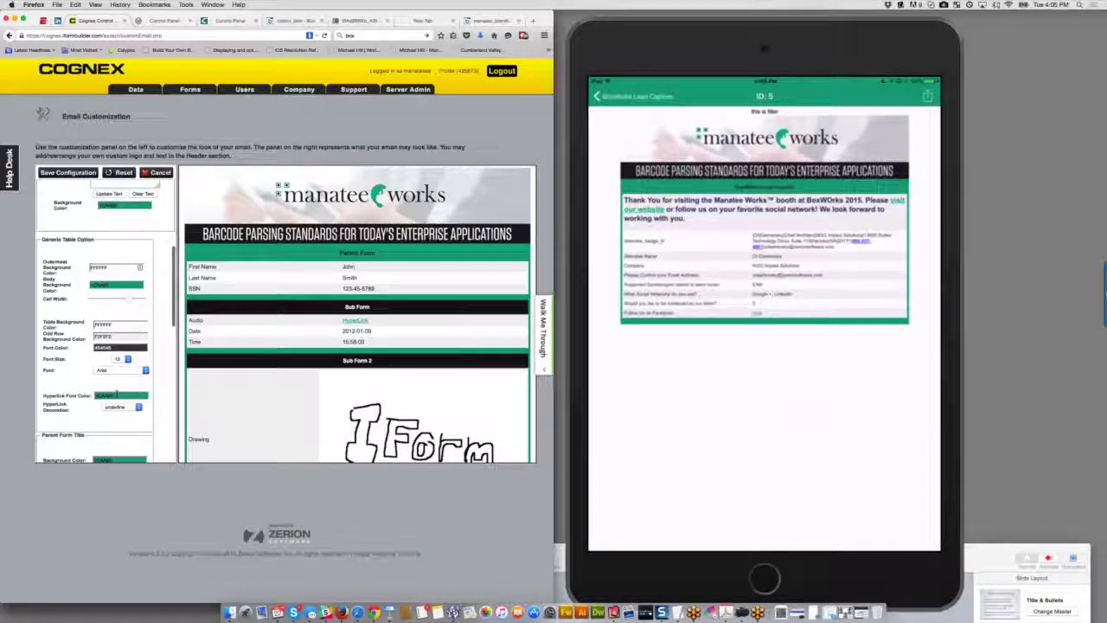
{"action": "scroll", "coordinate": [117, 397], "scroll_direction": "down", "scroll_amount": 1}
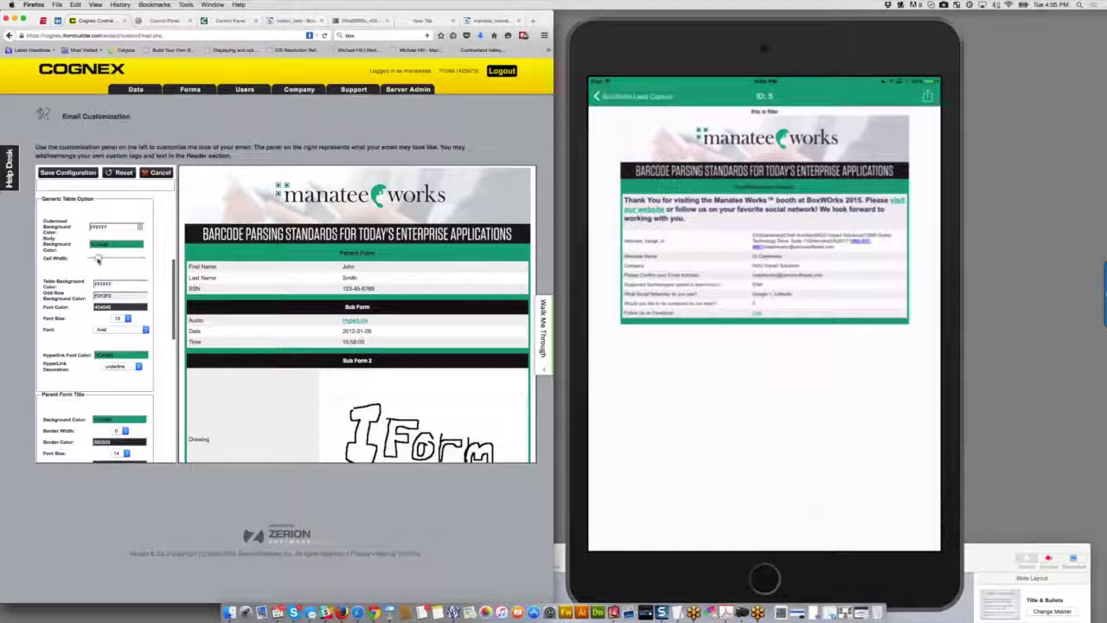
{"action": "left_click_drag", "start_coordinate": [133, 258], "coordinate": [111, 259]}
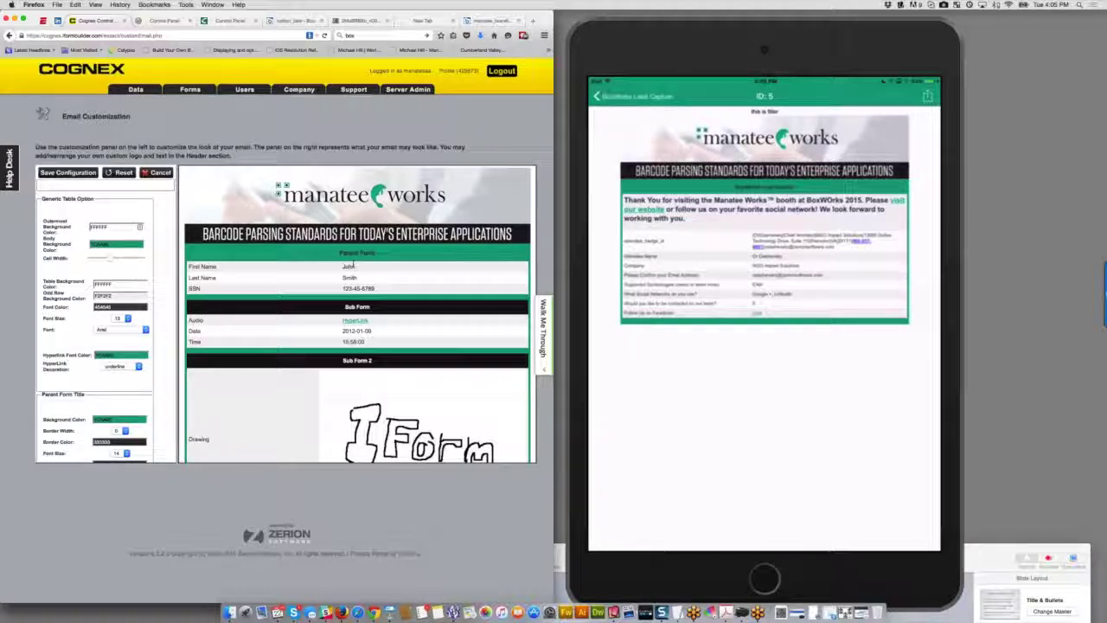
Step: Reuse the Body Background Color's green, 1CAA85, as the generic table's Font Color
{"action": "left_click", "coordinate": [114, 244]}
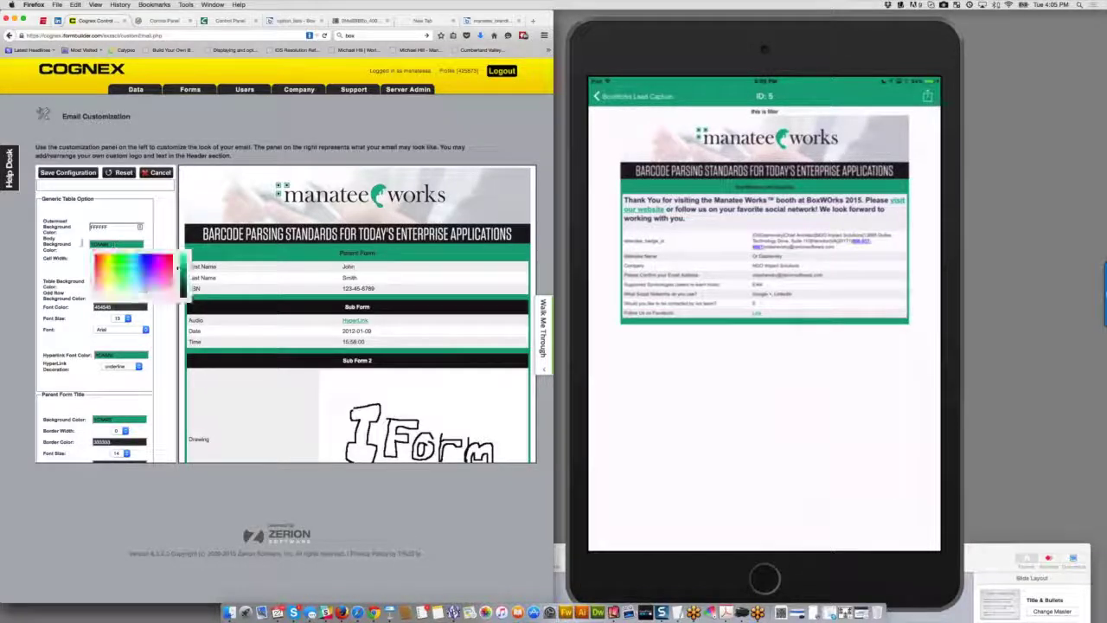
{"action": "left_click", "coordinate": [64, 335]}
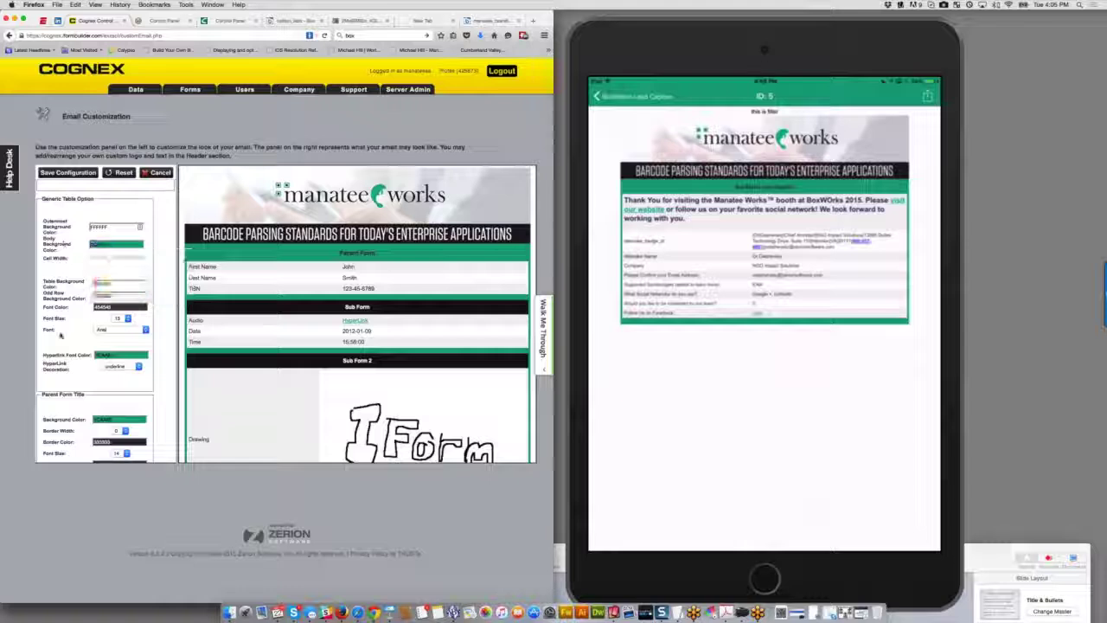
{"action": "left_click", "coordinate": [117, 307]}
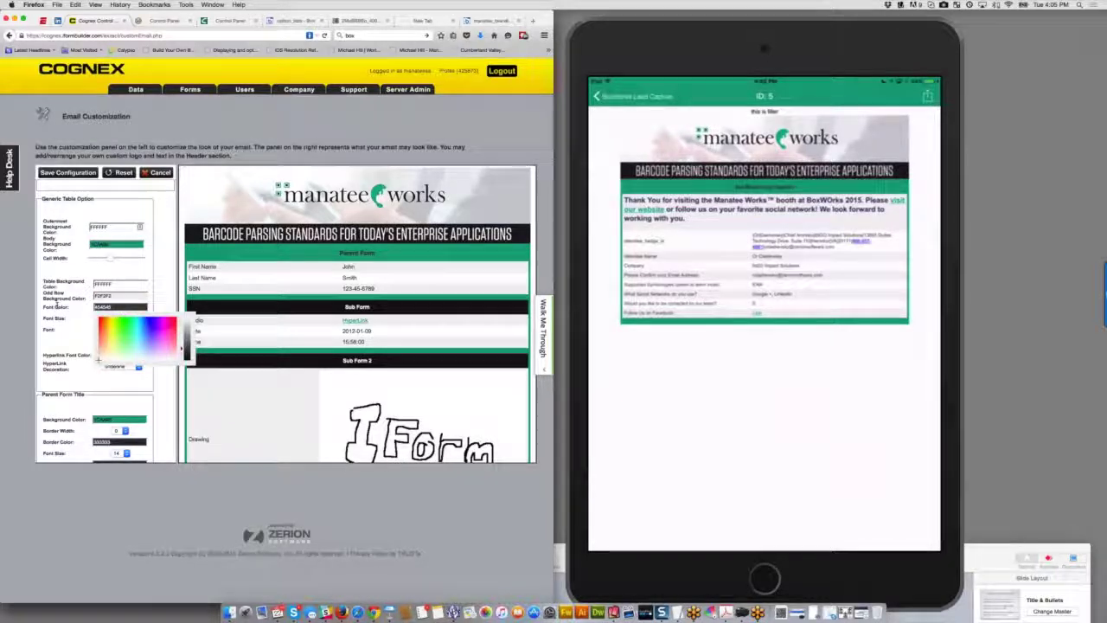
{"action": "left_click_drag", "start_coordinate": [117, 307], "coordinate": [82, 305]}
{"action": "type", "text": "1CAA85"}
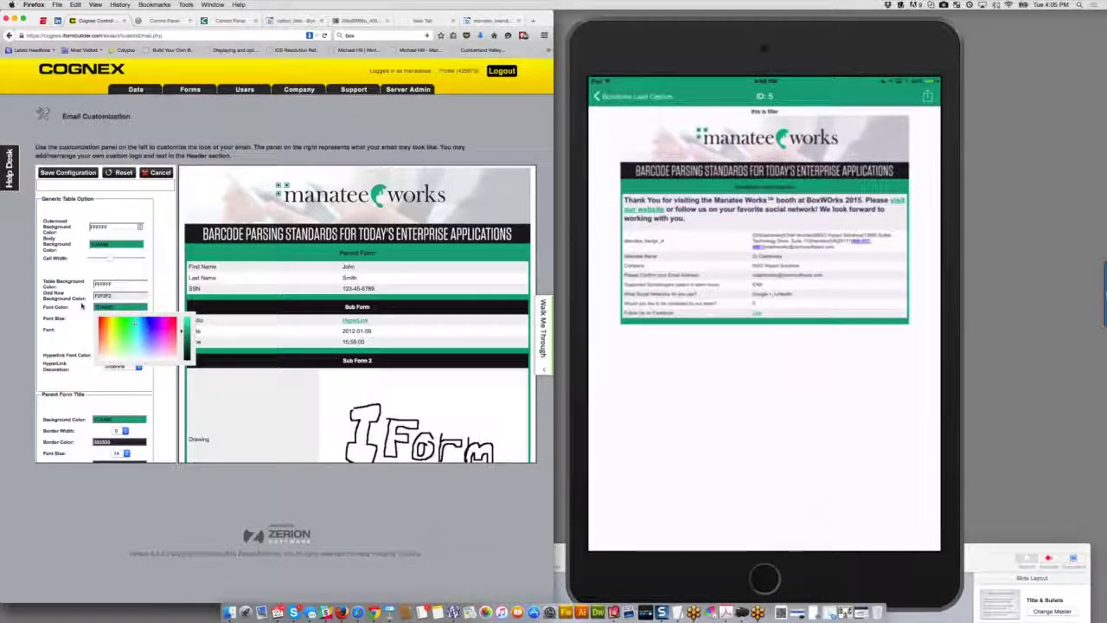
{"action": "left_click", "coordinate": [104, 353]}
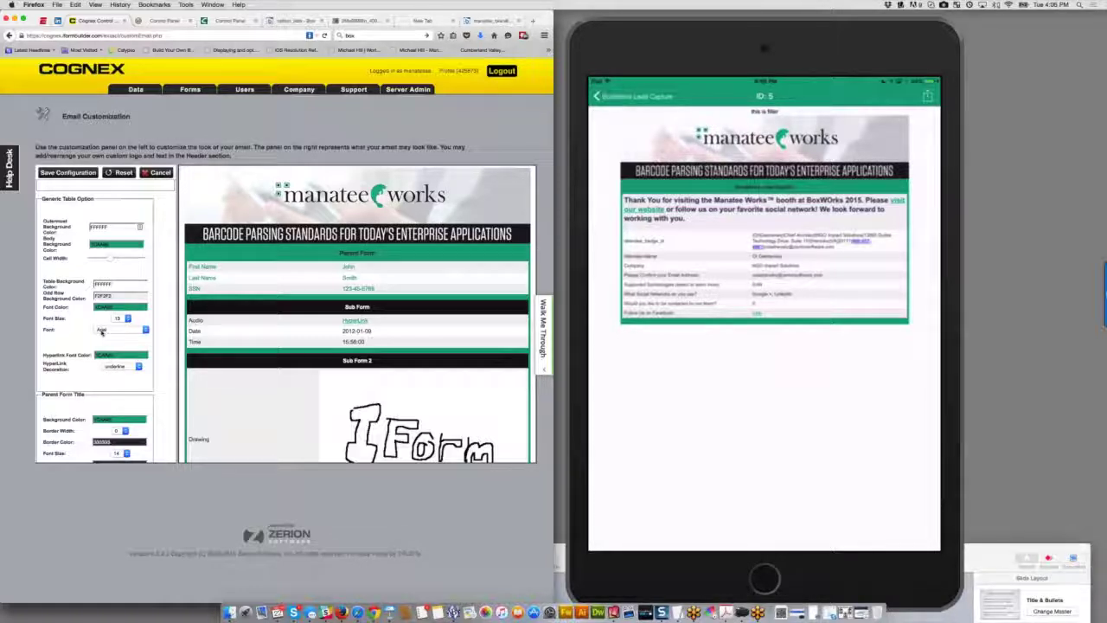
Step: Keep Arial as the generic table's font and increase its Font Size slightly
{"action": "left_click", "coordinate": [109, 330]}
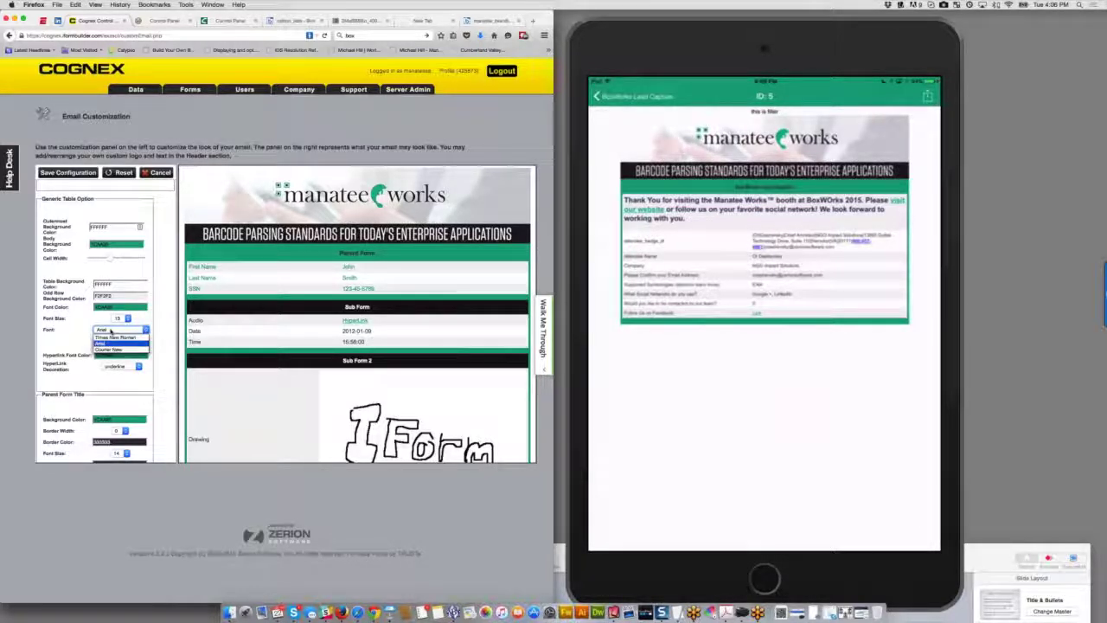
{"action": "left_click", "coordinate": [104, 343]}
{"action": "left_click", "coordinate": [121, 318]}
{"action": "left_click", "coordinate": [118, 355]}
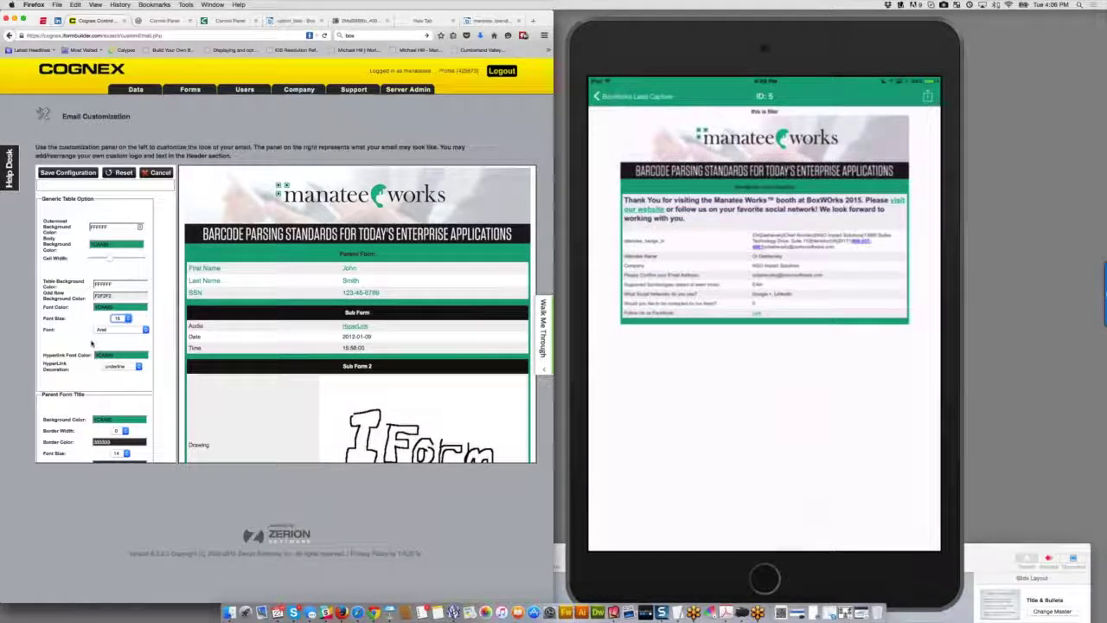
Step: Try a Border Width of 2 on the parent form title and set it back to 0
{"action": "scroll", "coordinate": [91, 343], "scroll_direction": "down", "scroll_amount": 2}
{"action": "scroll", "coordinate": [91, 343], "scroll_direction": "down", "scroll_amount": 2}
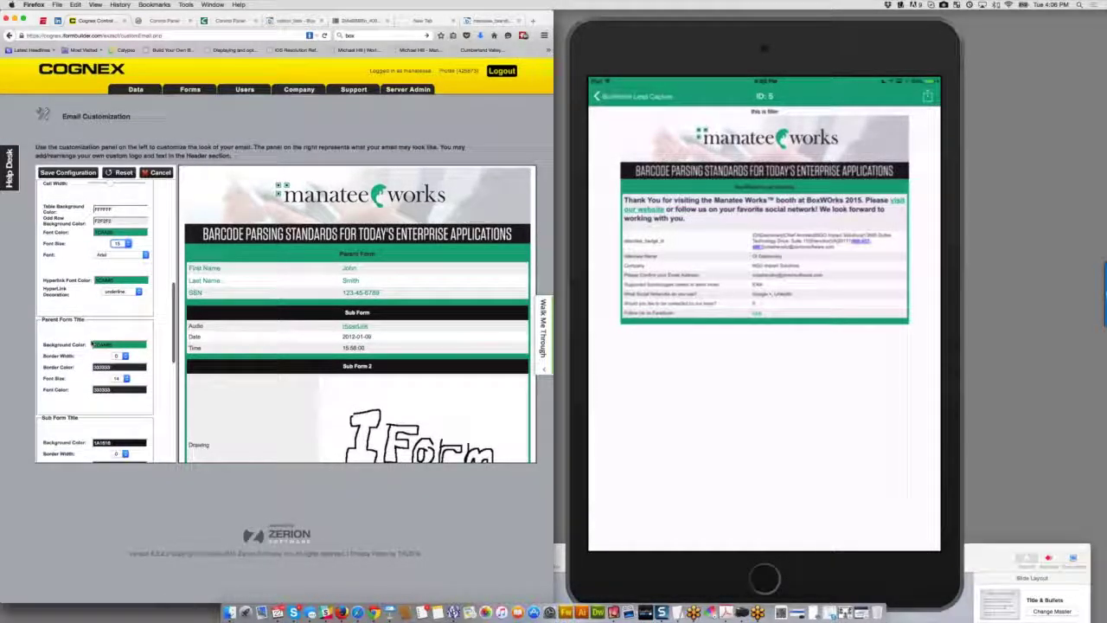
{"action": "scroll", "coordinate": [92, 343], "scroll_direction": "down", "scroll_amount": 3}
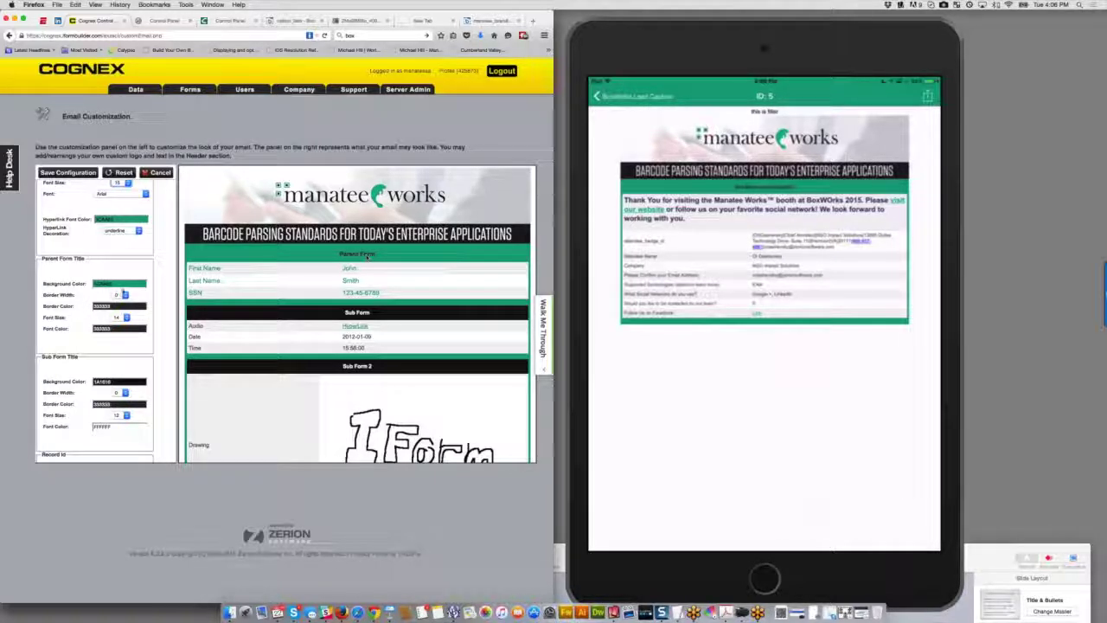
{"action": "scroll", "coordinate": [79, 298], "scroll_direction": "down", "scroll_amount": 1}
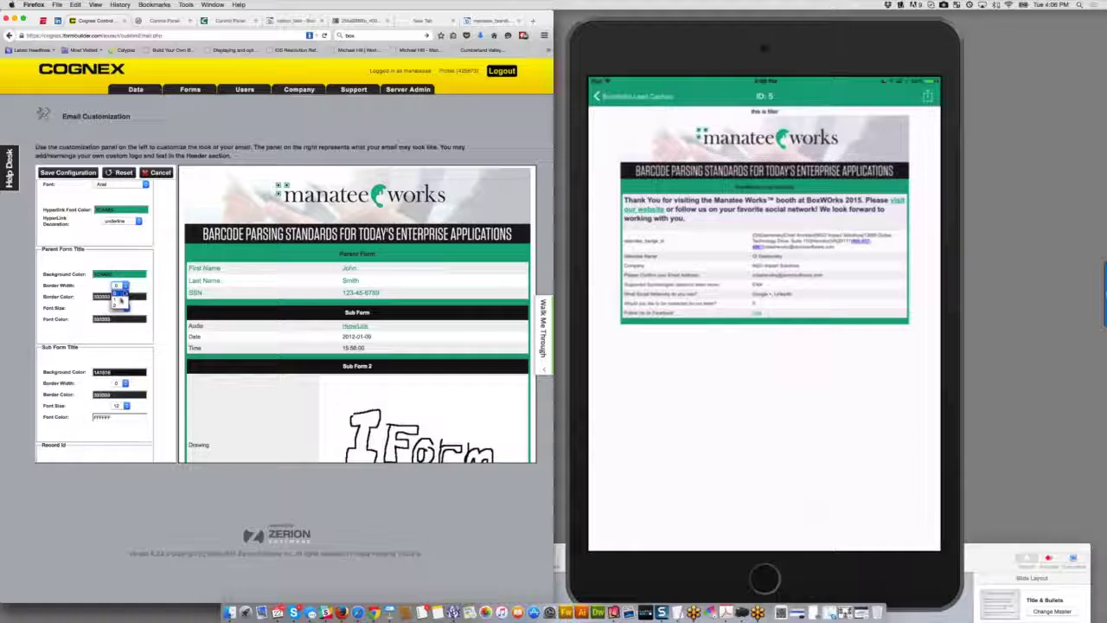
{"action": "left_click", "coordinate": [118, 299]}
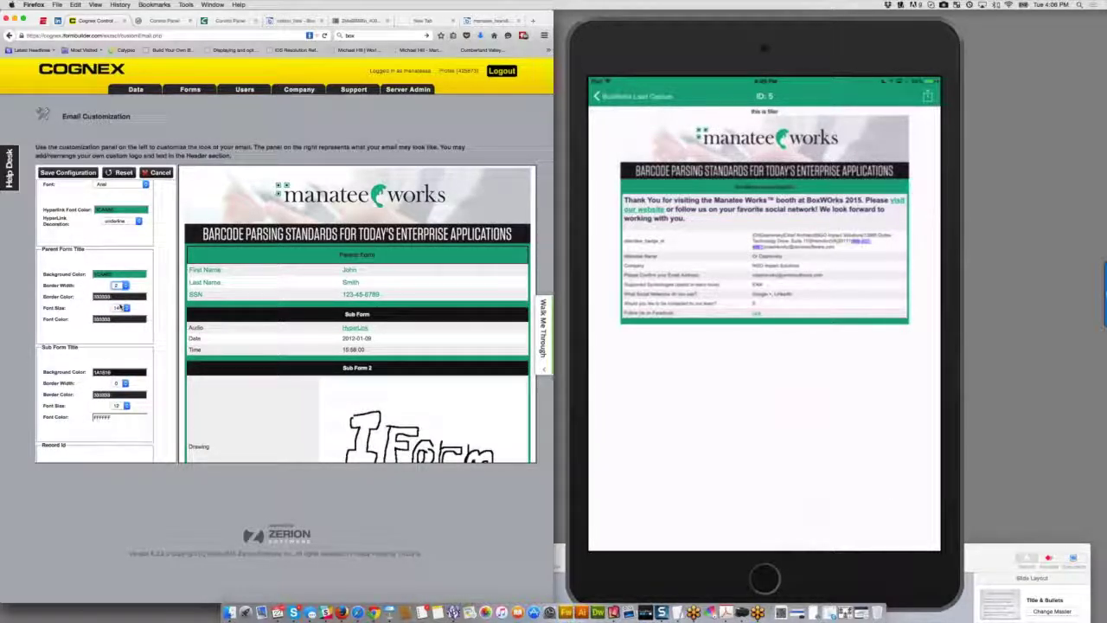
{"action": "left_click", "coordinate": [125, 285]}
{"action": "left_click", "coordinate": [119, 292]}
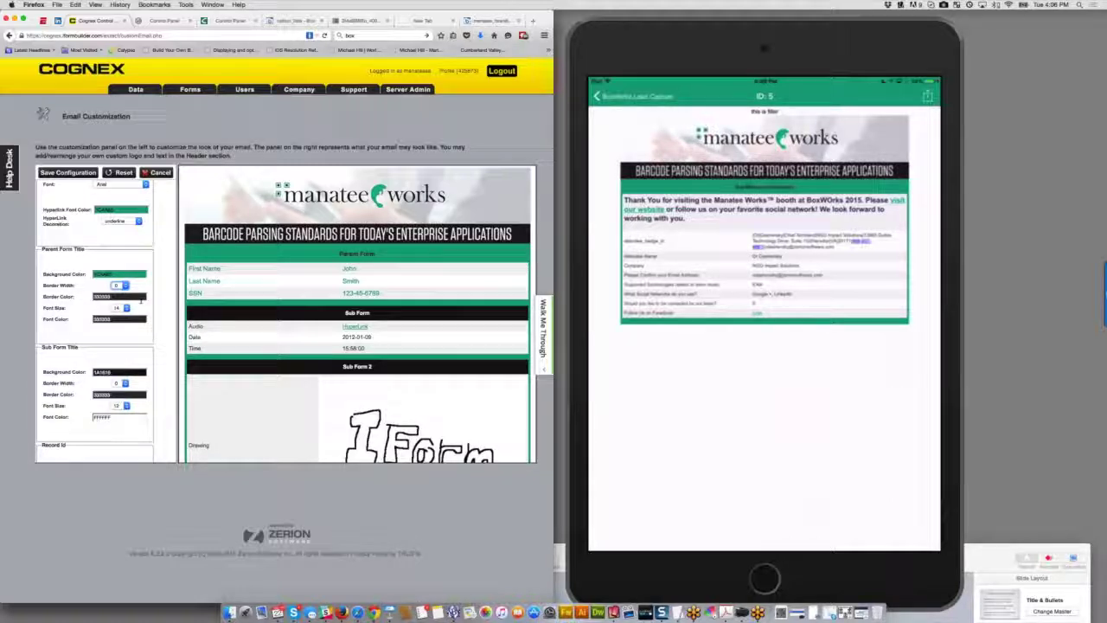
Step: Turn on Show Record Id for the email and open the record ID's Background Color for editing
{"action": "scroll", "coordinate": [141, 301], "scroll_direction": "down", "scroll_amount": 1}
{"action": "scroll", "coordinate": [141, 294], "scroll_direction": "down", "scroll_amount": 4}
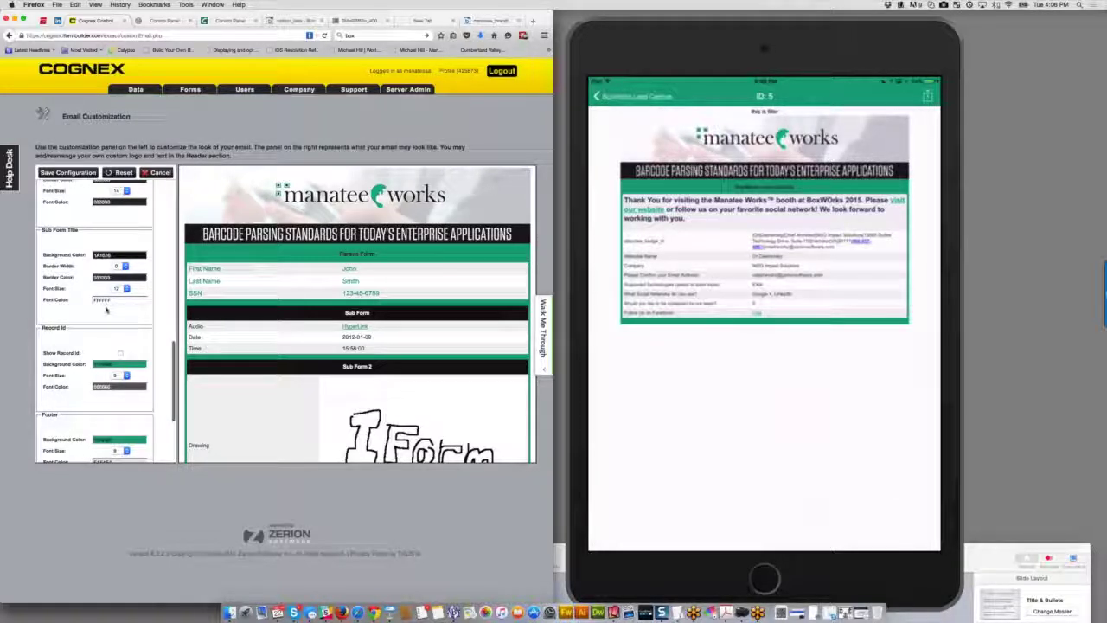
{"action": "scroll", "coordinate": [126, 257], "scroll_direction": "down", "scroll_amount": 3}
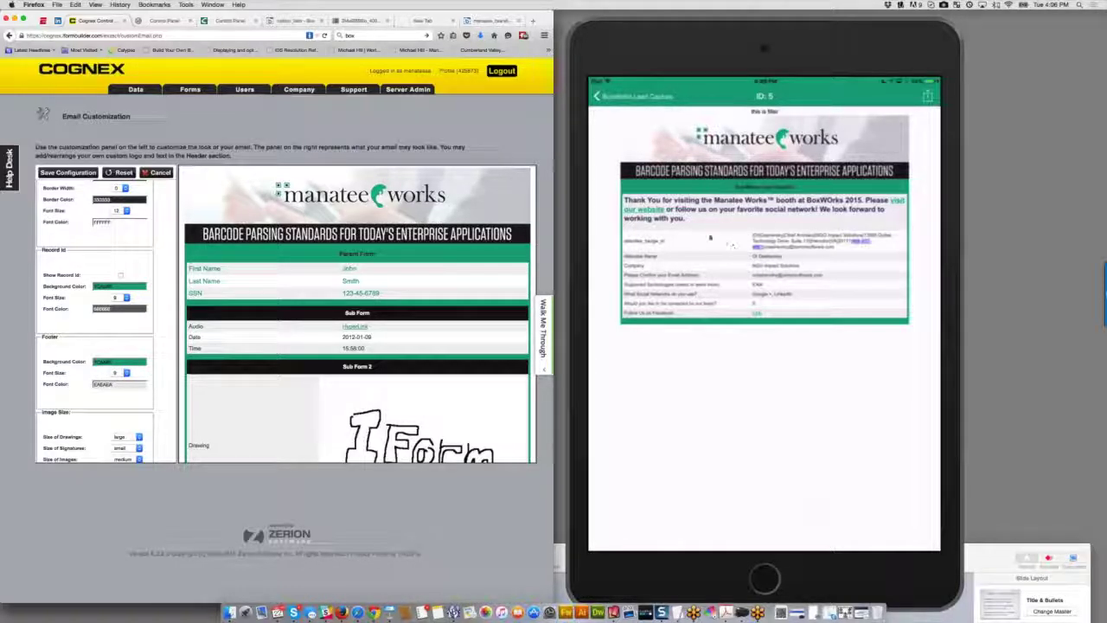
{"action": "left_click", "coordinate": [120, 275]}
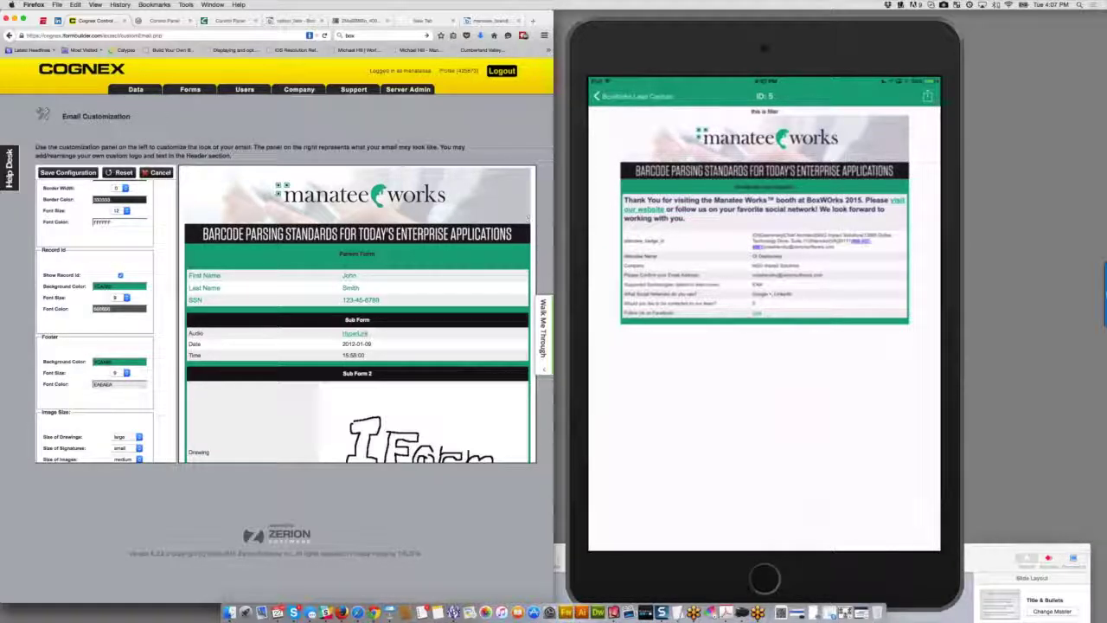
{"action": "left_click", "coordinate": [119, 285]}
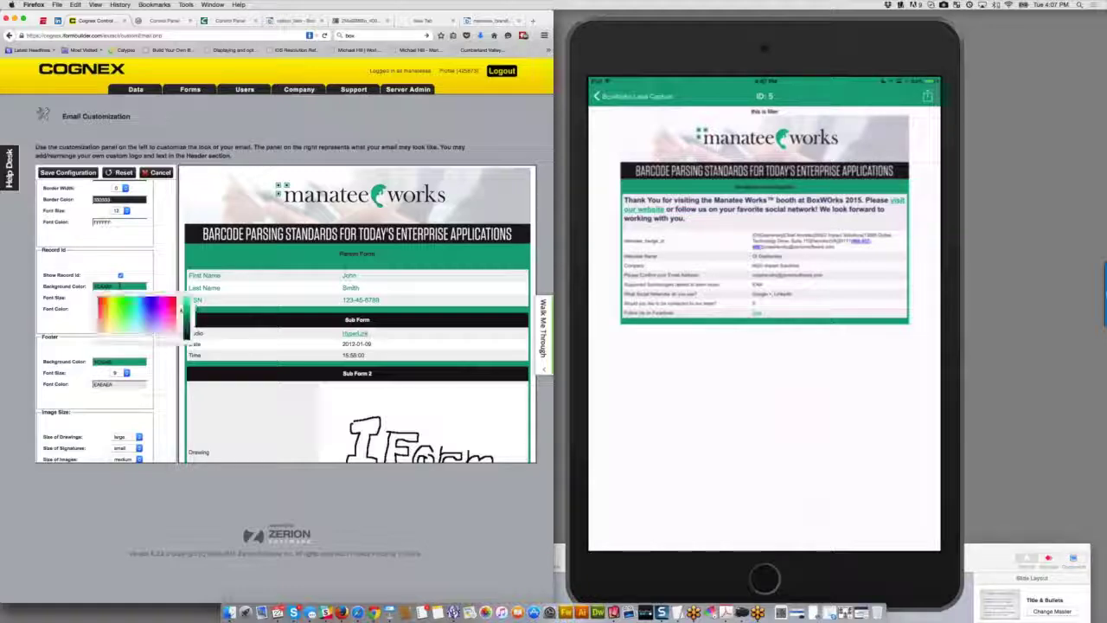
Step: Reuse the parent form title's green Background Color as its Font Color
{"action": "scroll", "coordinate": [71, 238], "scroll_direction": "up", "scroll_amount": 5}
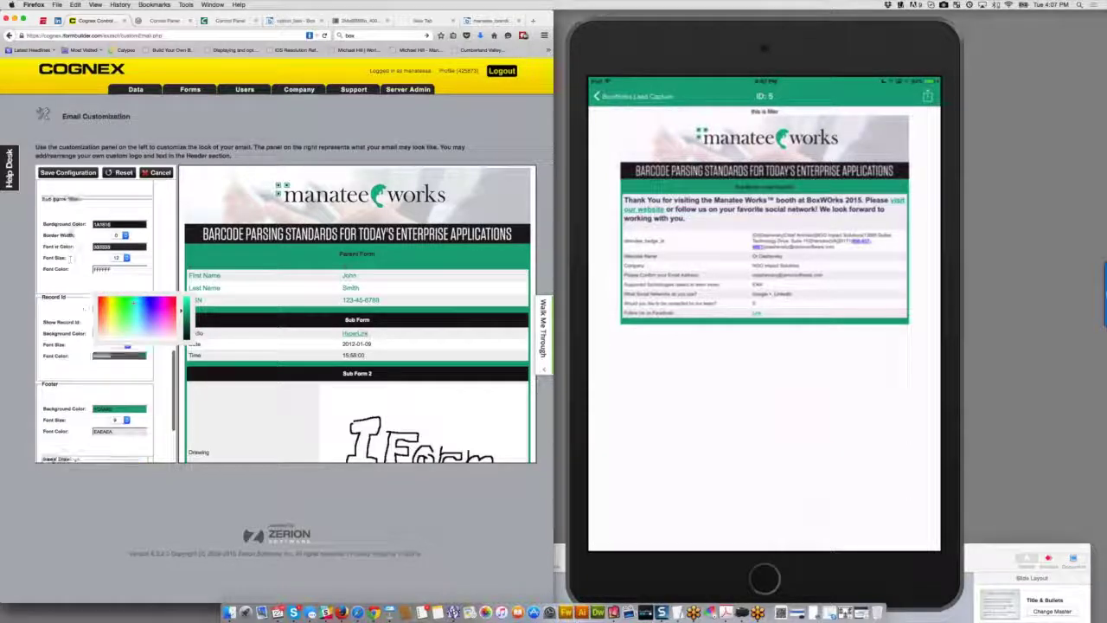
{"action": "scroll", "coordinate": [71, 238], "scroll_direction": "up", "scroll_amount": 1}
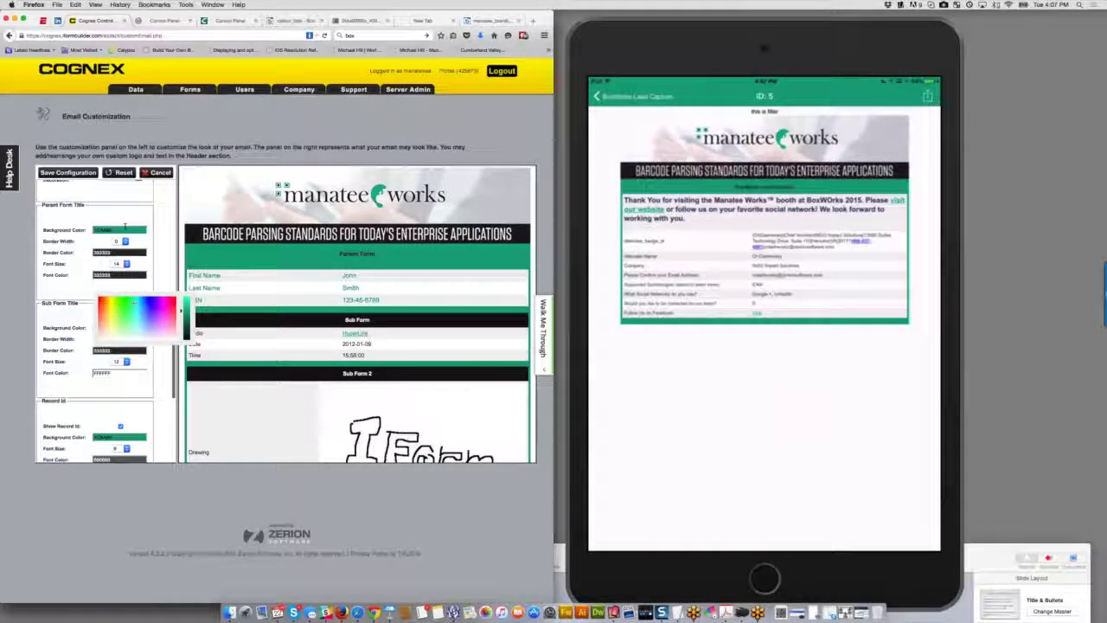
{"action": "left_click_drag", "start_coordinate": [114, 230], "coordinate": [67, 227]}
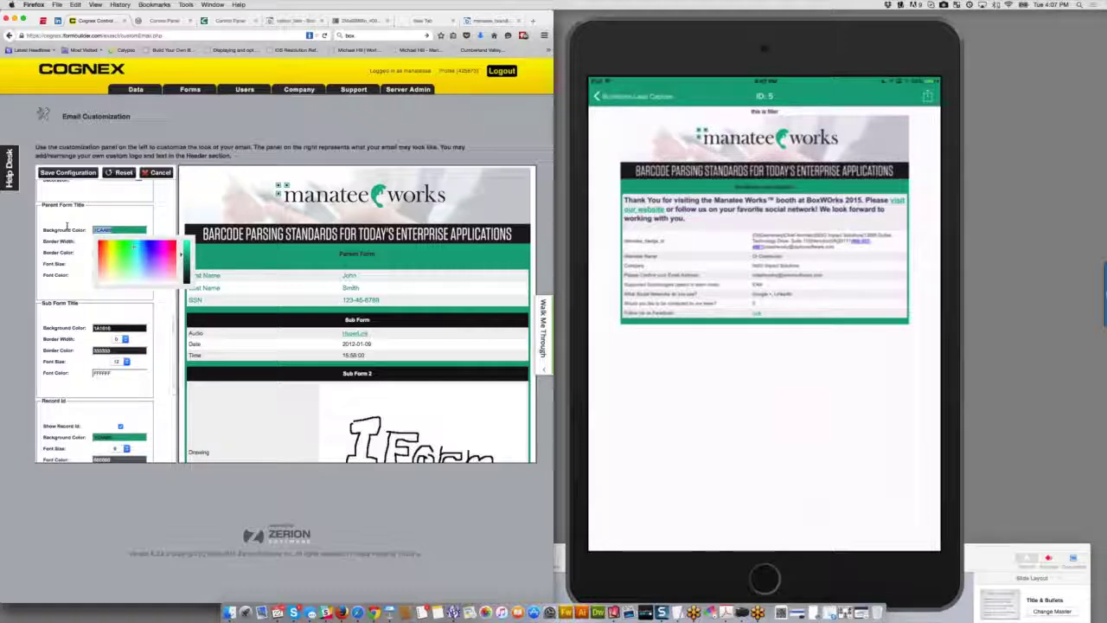
{"action": "left_click", "coordinate": [82, 252]}
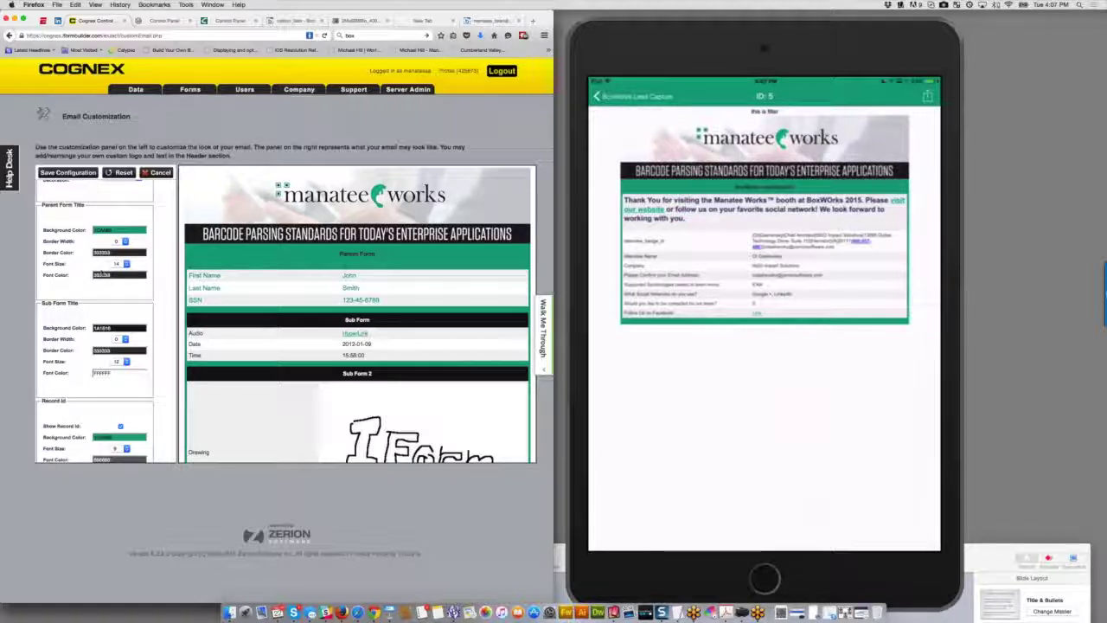
{"action": "left_click", "coordinate": [119, 275]}
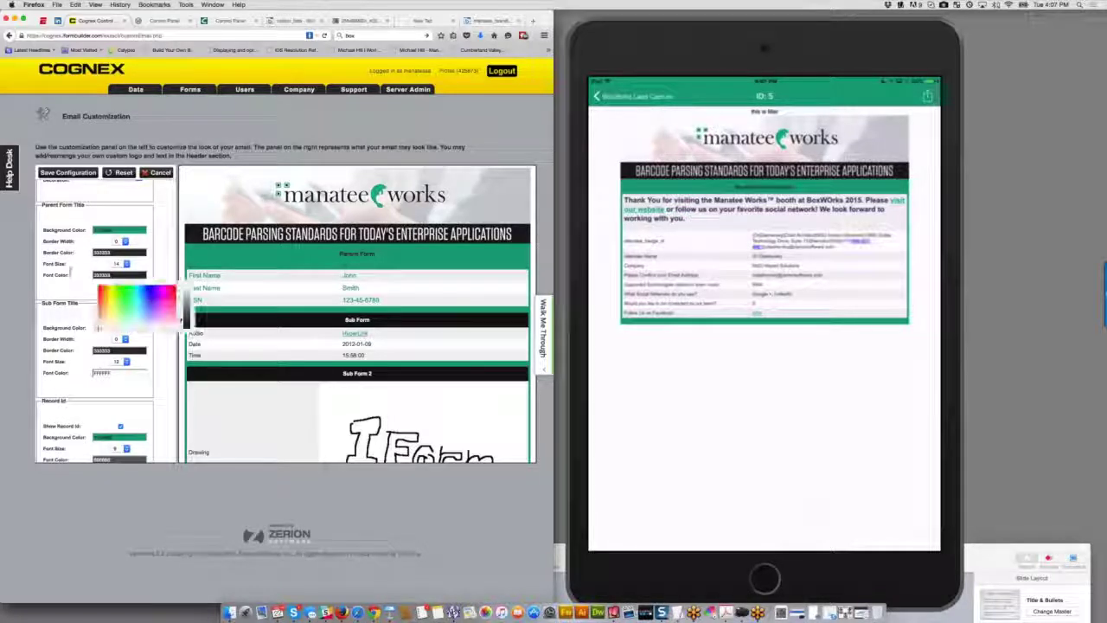
{"action": "left_click", "coordinate": [74, 289]}
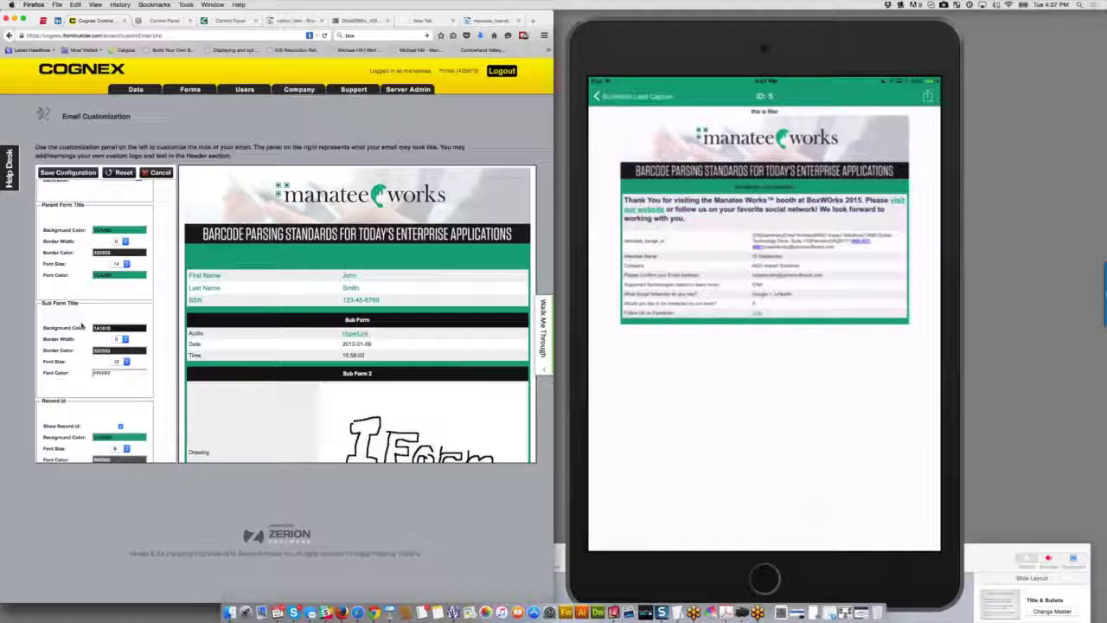
Step: Examine the Record Id, Footer and Image Size settings alongside the preview's drawing, signature, image and footer
{"action": "scroll", "coordinate": [82, 325], "scroll_direction": "down", "scroll_amount": 5}
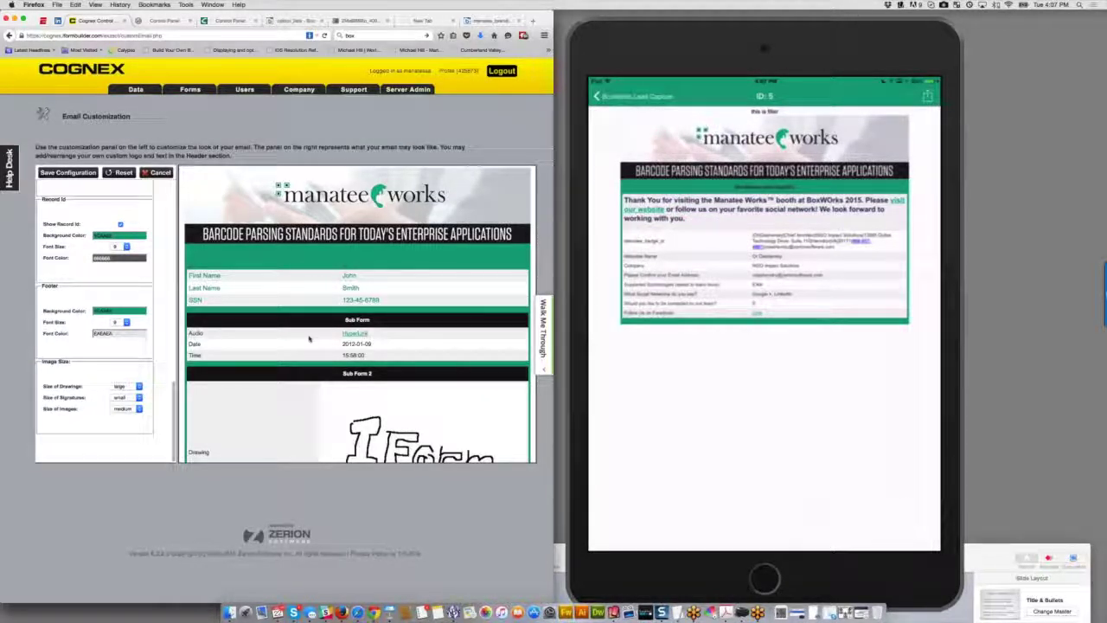
{"action": "scroll", "coordinate": [308, 339], "scroll_direction": "down", "scroll_amount": 5}
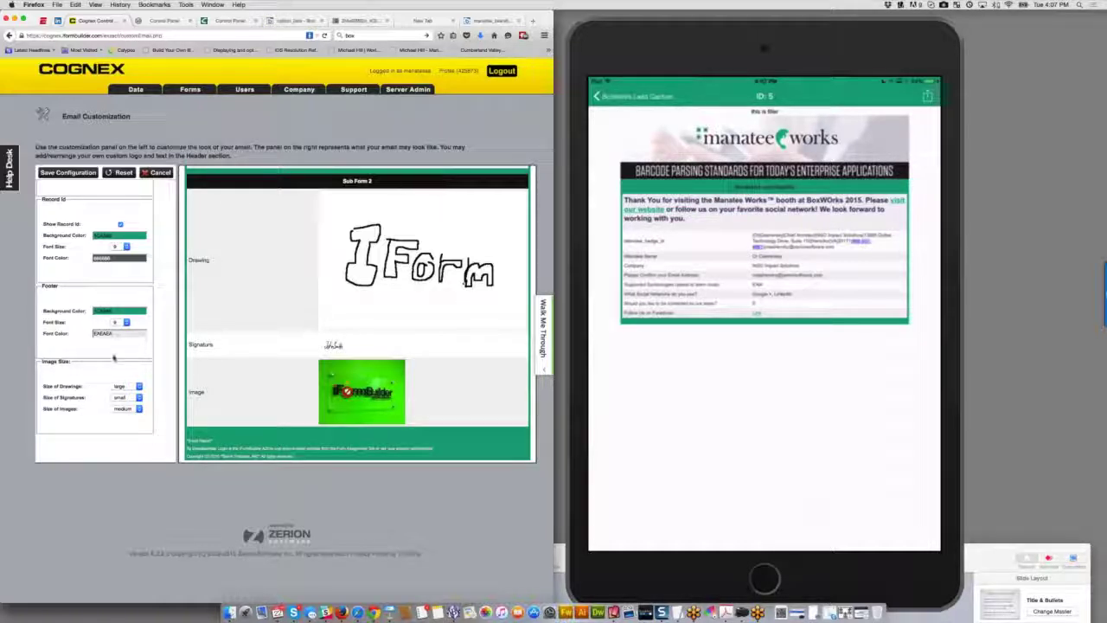
{"action": "scroll", "coordinate": [156, 406], "scroll_direction": "down", "scroll_amount": 1}
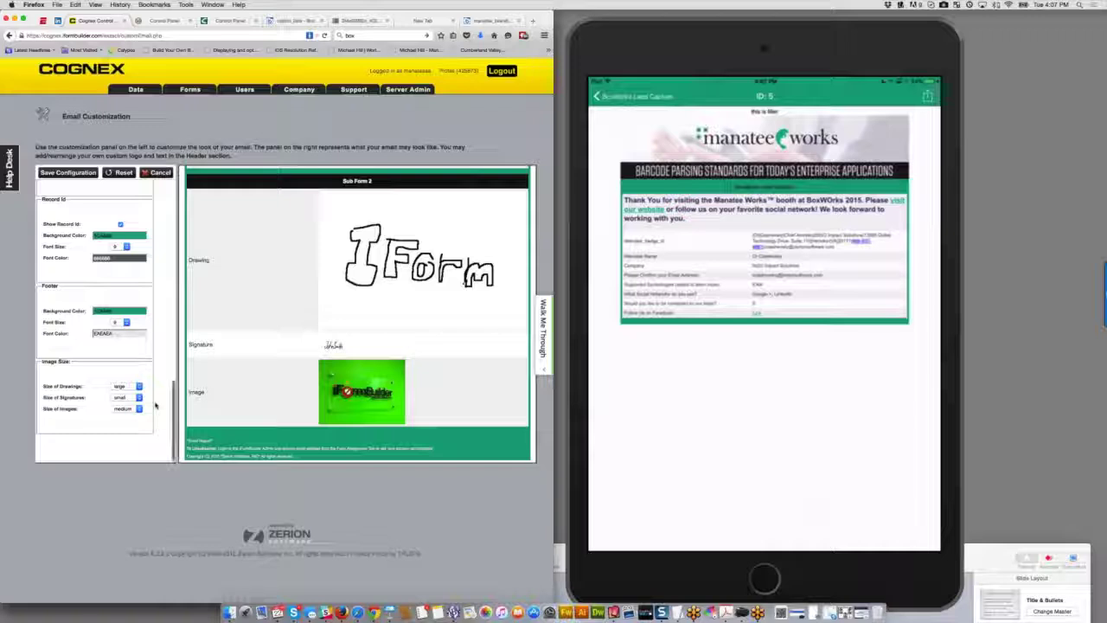
{"action": "scroll", "coordinate": [146, 381], "scroll_direction": "up", "scroll_amount": 4}
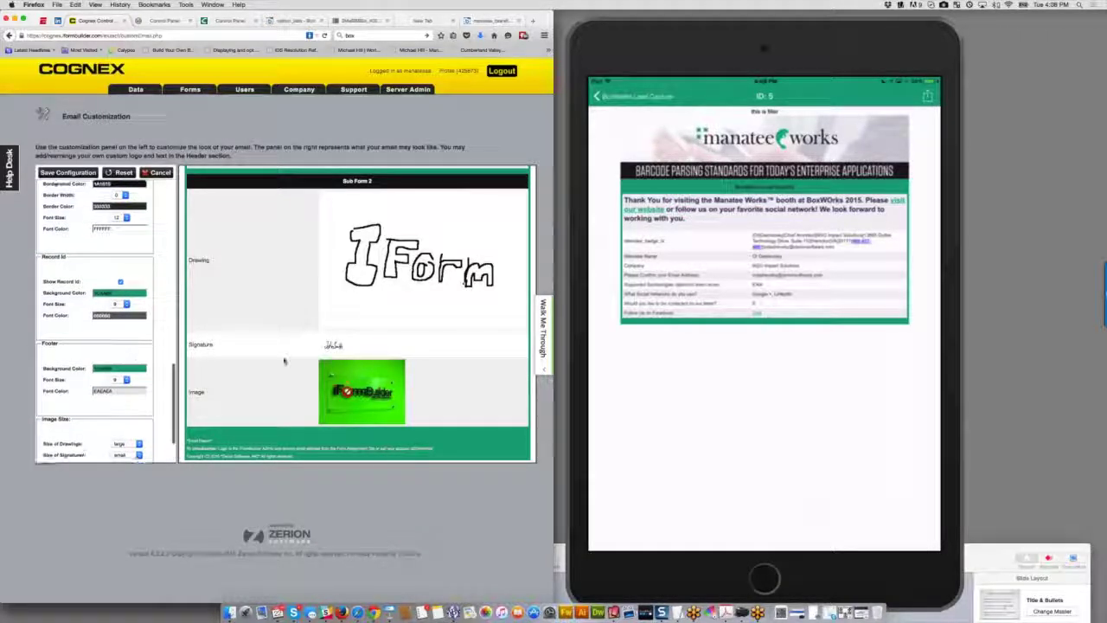
{"action": "scroll", "coordinate": [284, 361], "scroll_direction": "up", "scroll_amount": 4}
{"action": "scroll", "coordinate": [284, 361], "scroll_direction": "up", "scroll_amount": 3}
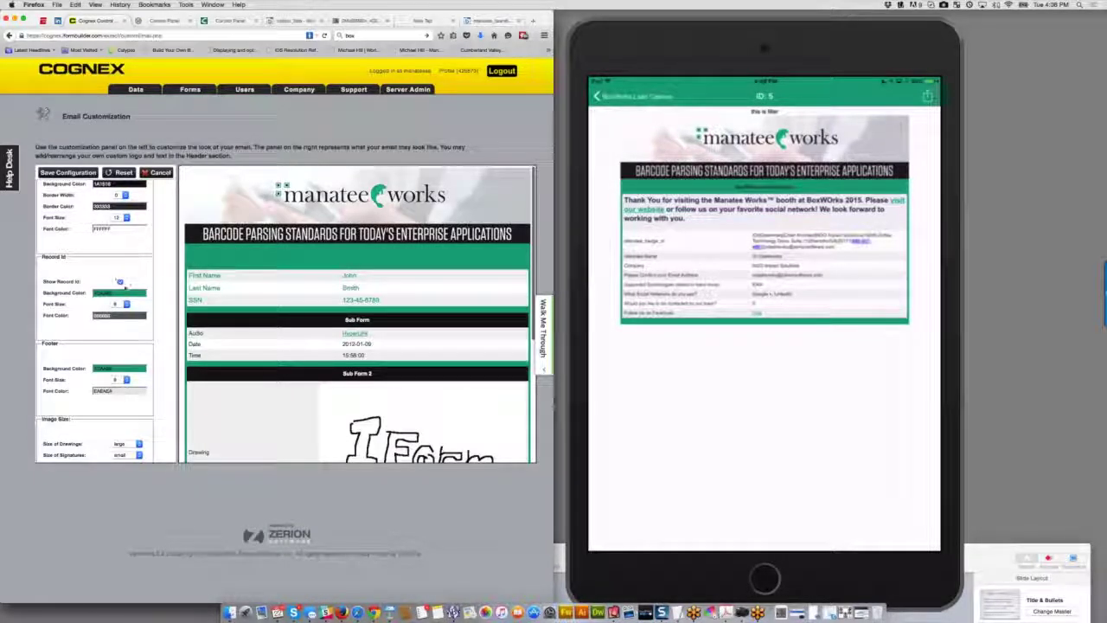
{"action": "scroll", "coordinate": [125, 273], "scroll_direction": "down", "scroll_amount": 3}
Step: Switch to Keynote, present the Email Customization and Dedicated DB and White Label slides, and end the slideshow
{"action": "key", "text": "super+Tab"}
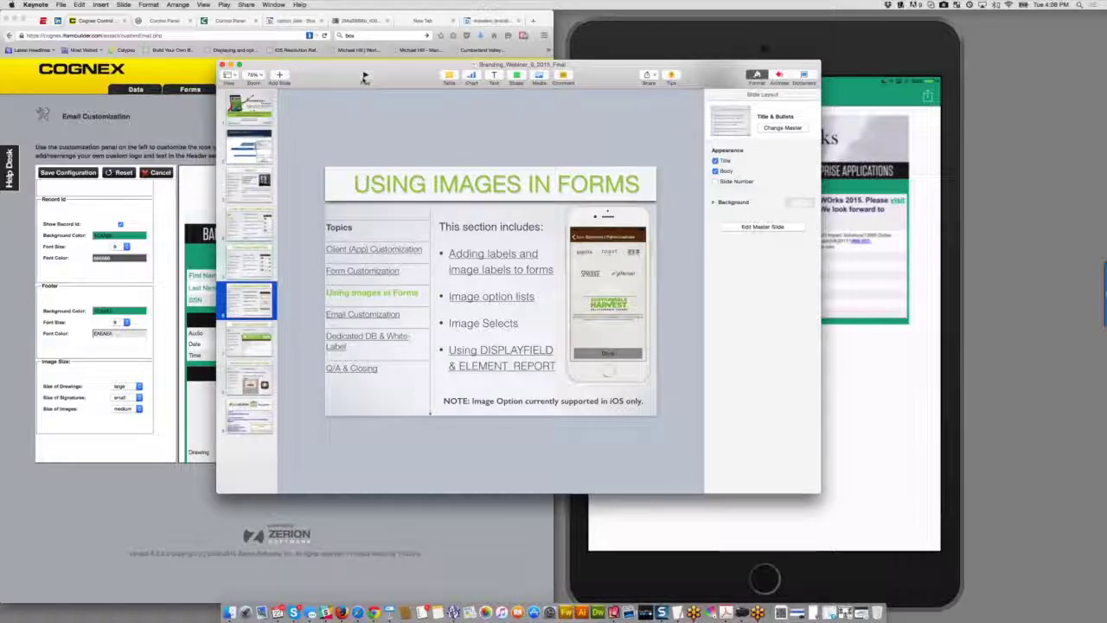
{"action": "left_click", "coordinate": [364, 77]}
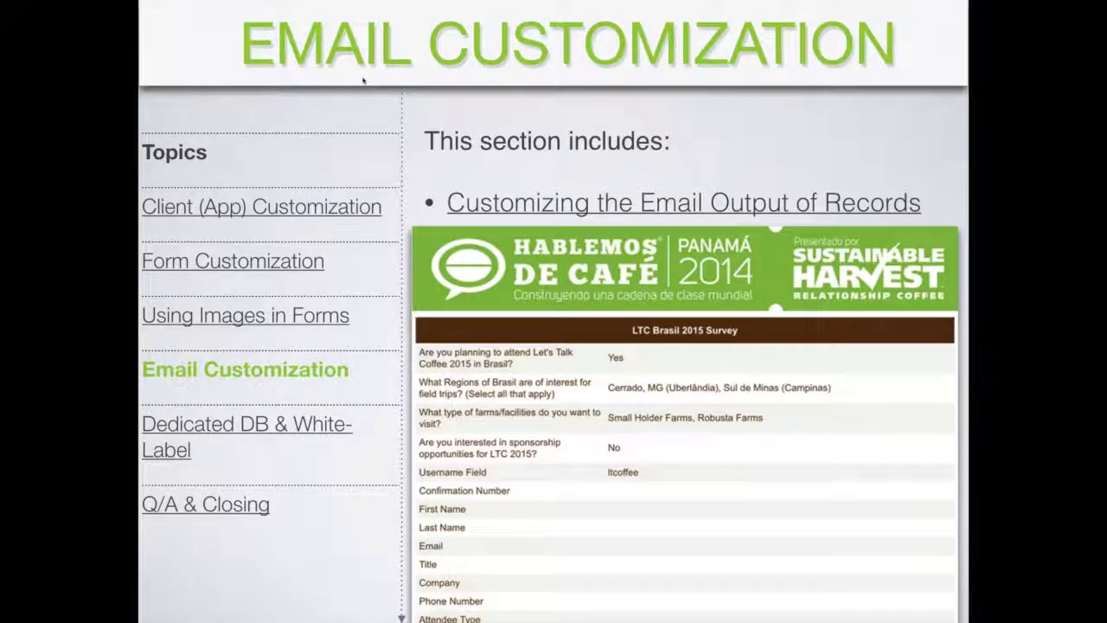
{"action": "left_click", "coordinate": [363, 81]}
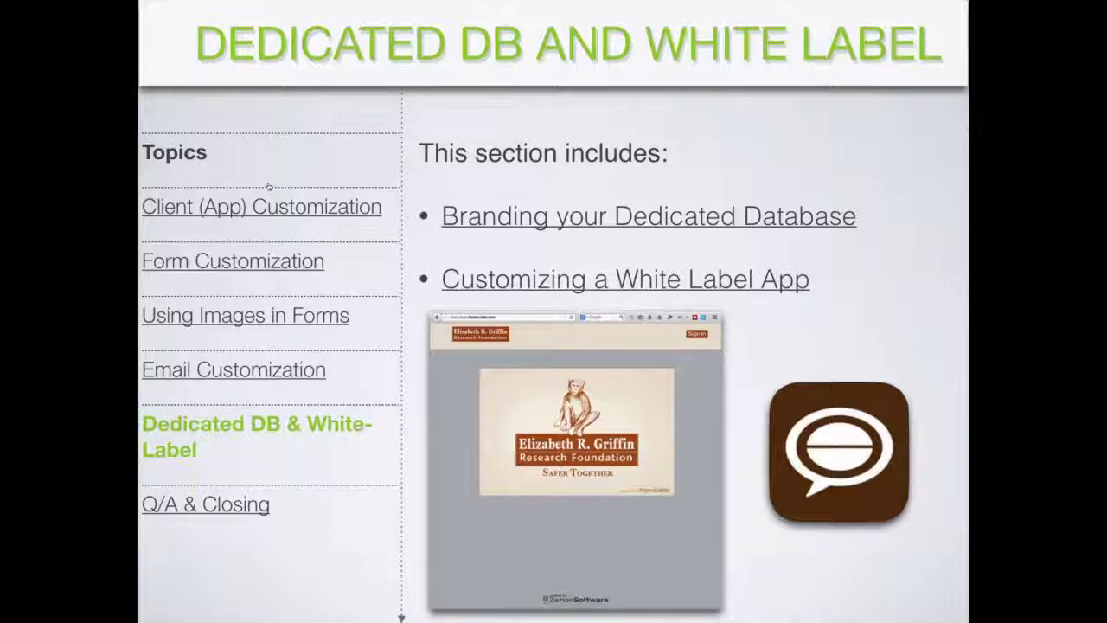
{"action": "key", "text": "Escape"}
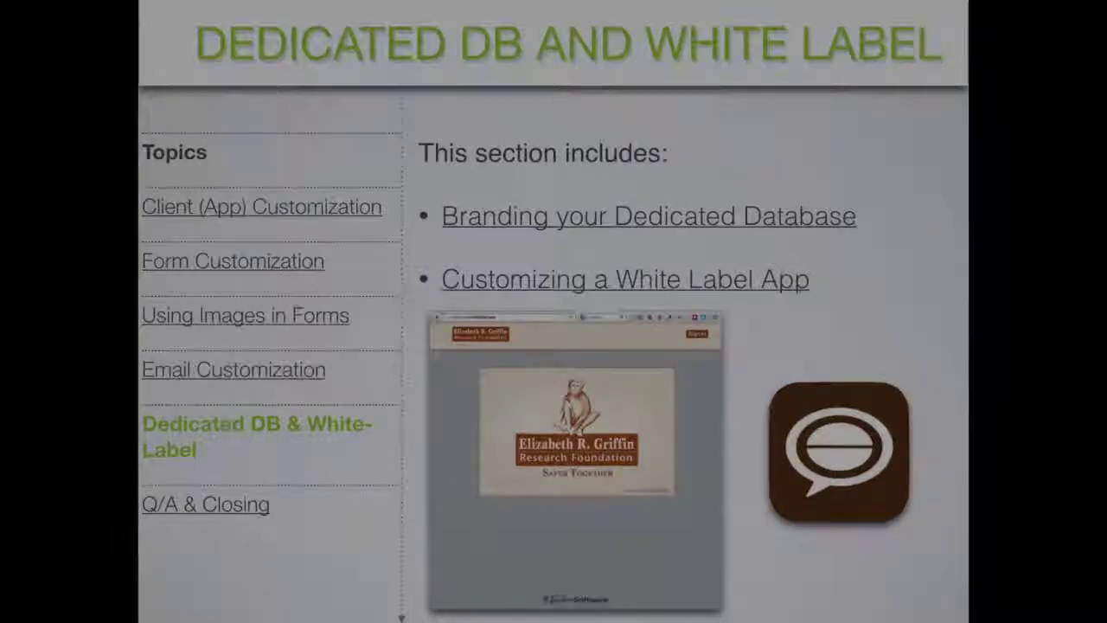
Step: Switch back to Firefox and compare the branded TruForce and Concern Worldwide sign-in pages
{"action": "left_click", "coordinate": [172, 130]}
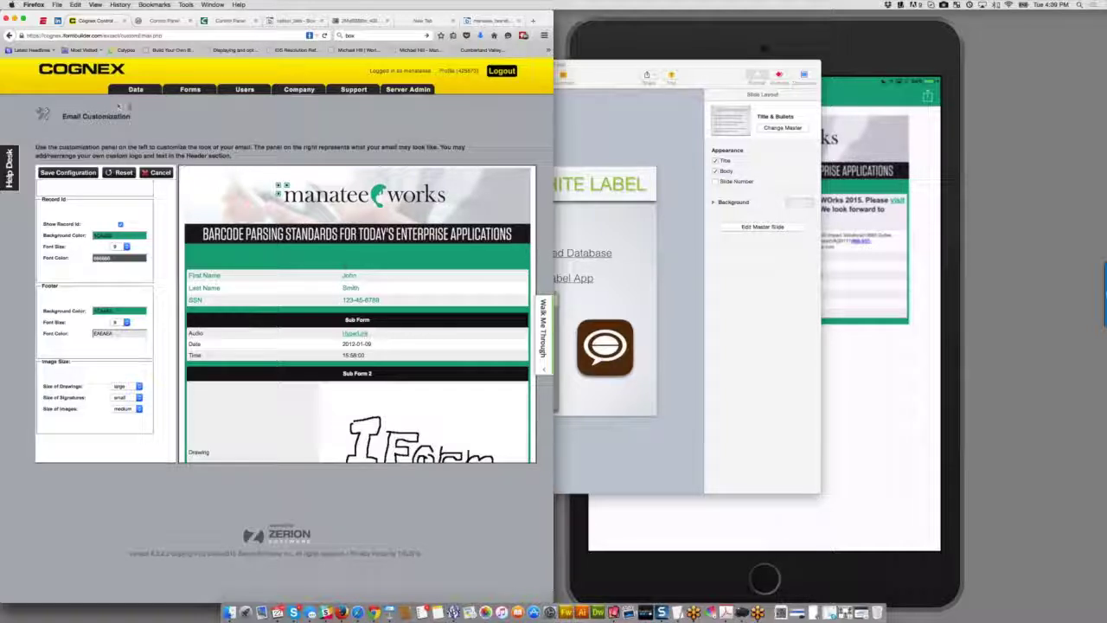
{"action": "left_click", "coordinate": [167, 21]}
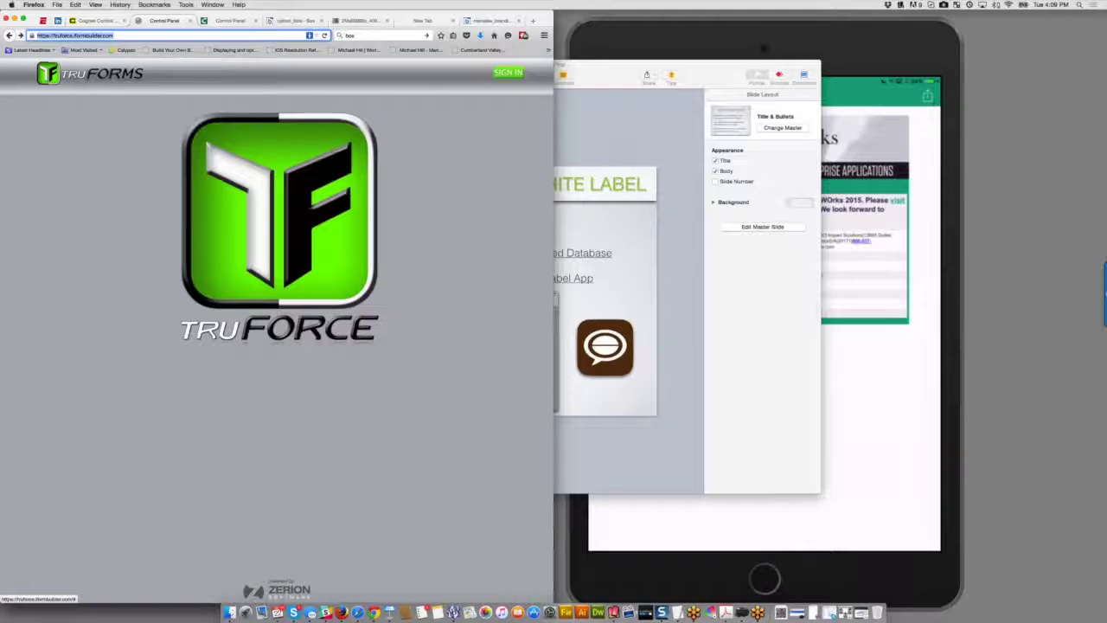
{"action": "left_click", "coordinate": [230, 20]}
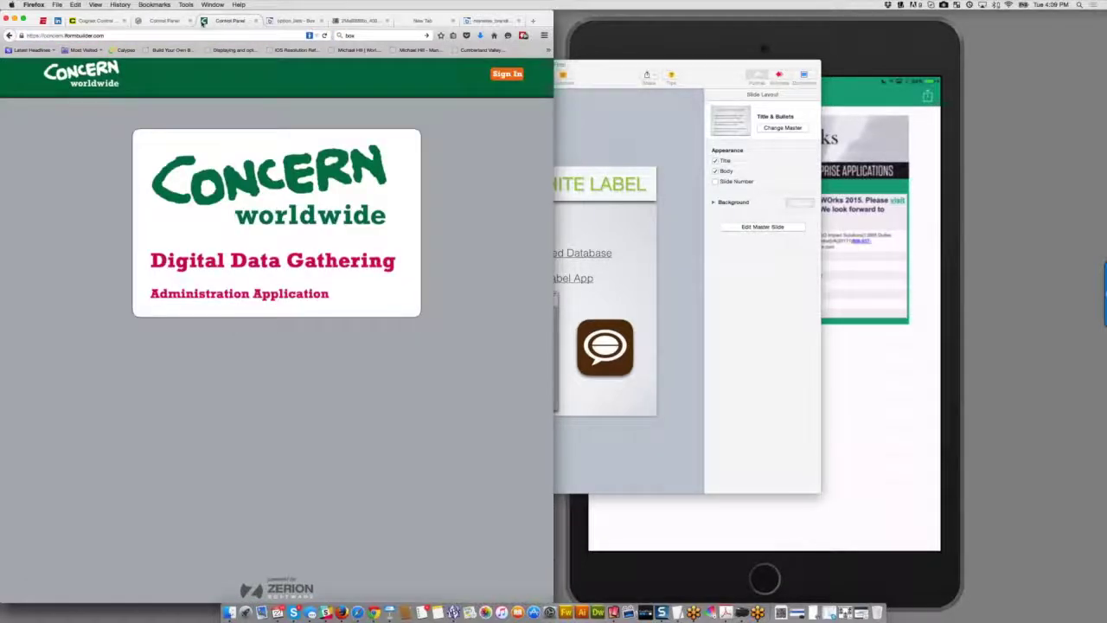
{"action": "left_click", "coordinate": [153, 22]}
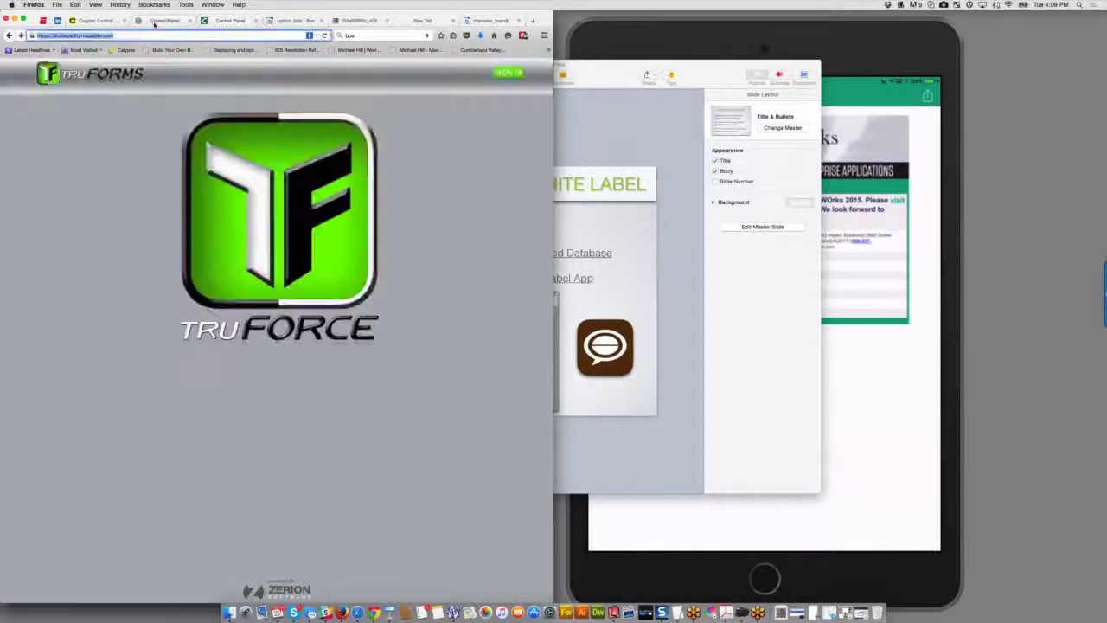
Step: Go to the Cognex portal's Server Info and open its Email Alert Configuration for editing
{"action": "left_click", "coordinate": [104, 21]}
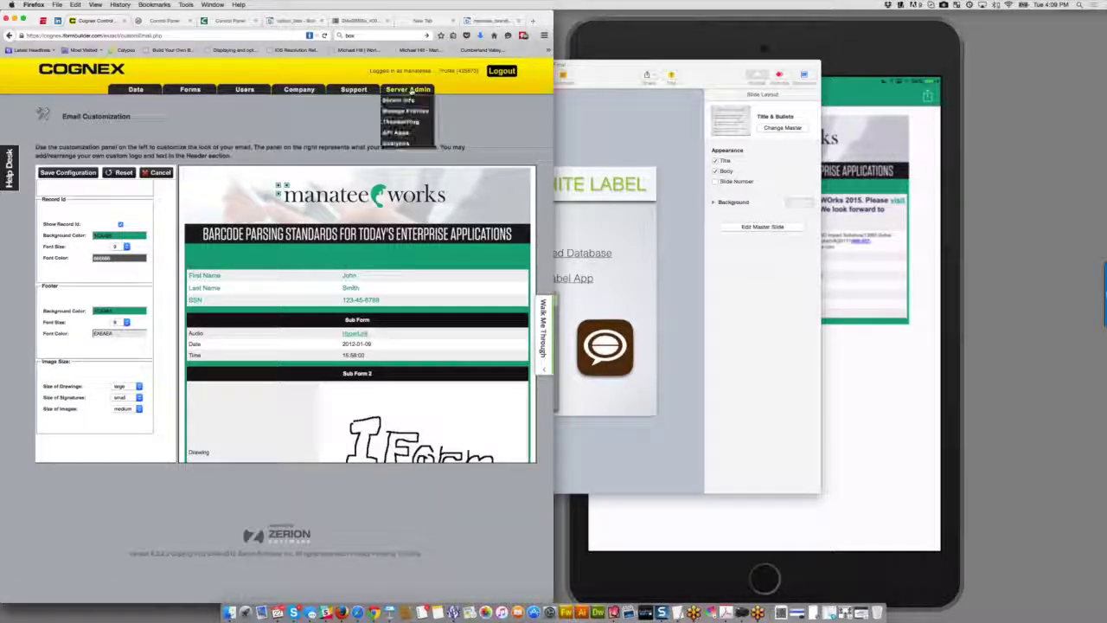
{"action": "left_click", "coordinate": [410, 101]}
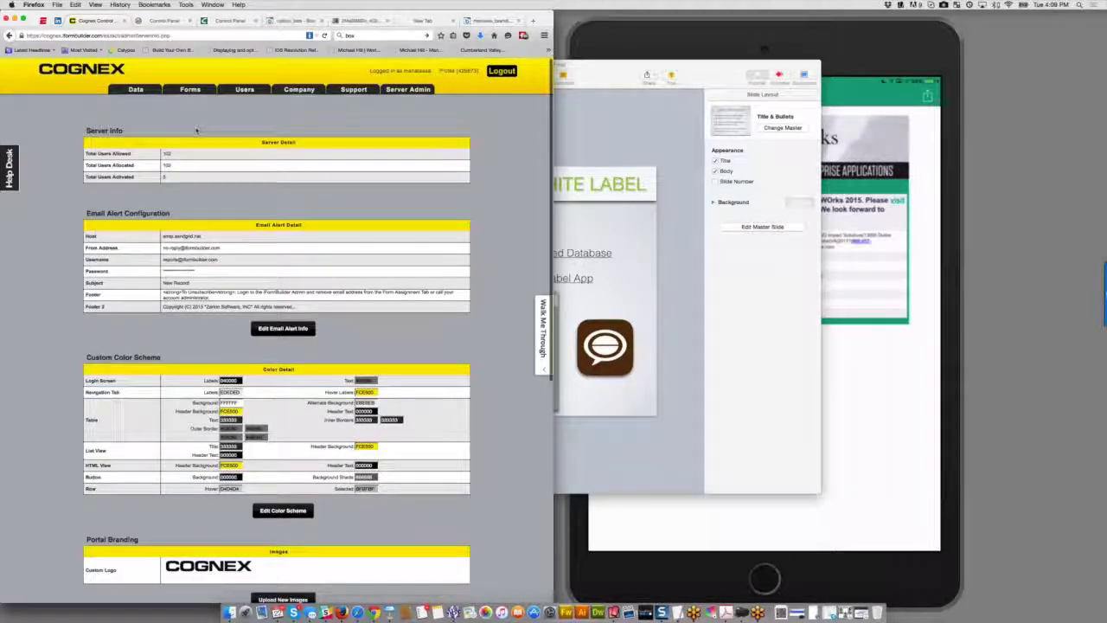
{"action": "scroll", "coordinate": [324, 282], "scroll_direction": "down", "scroll_amount": 2}
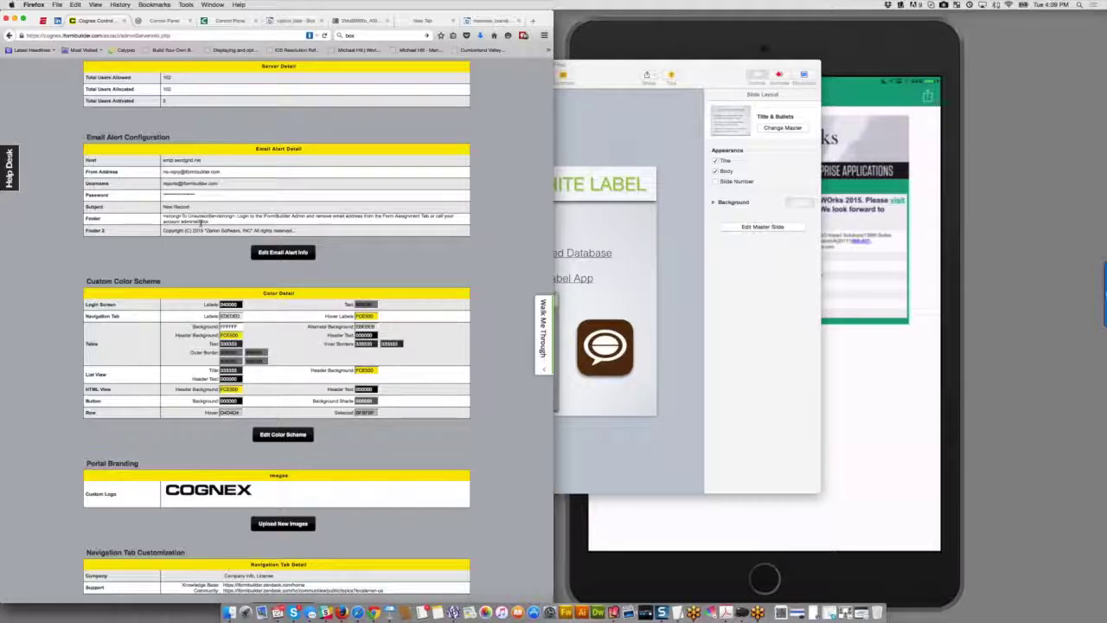
{"action": "left_click", "coordinate": [272, 255]}
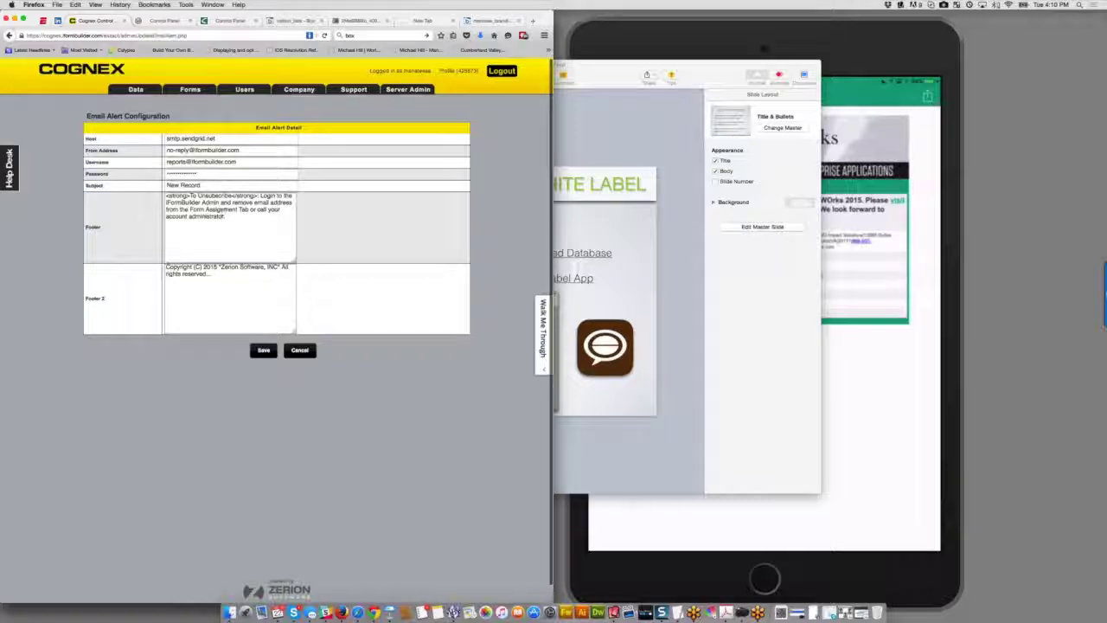
{"action": "left_click", "coordinate": [203, 184]}
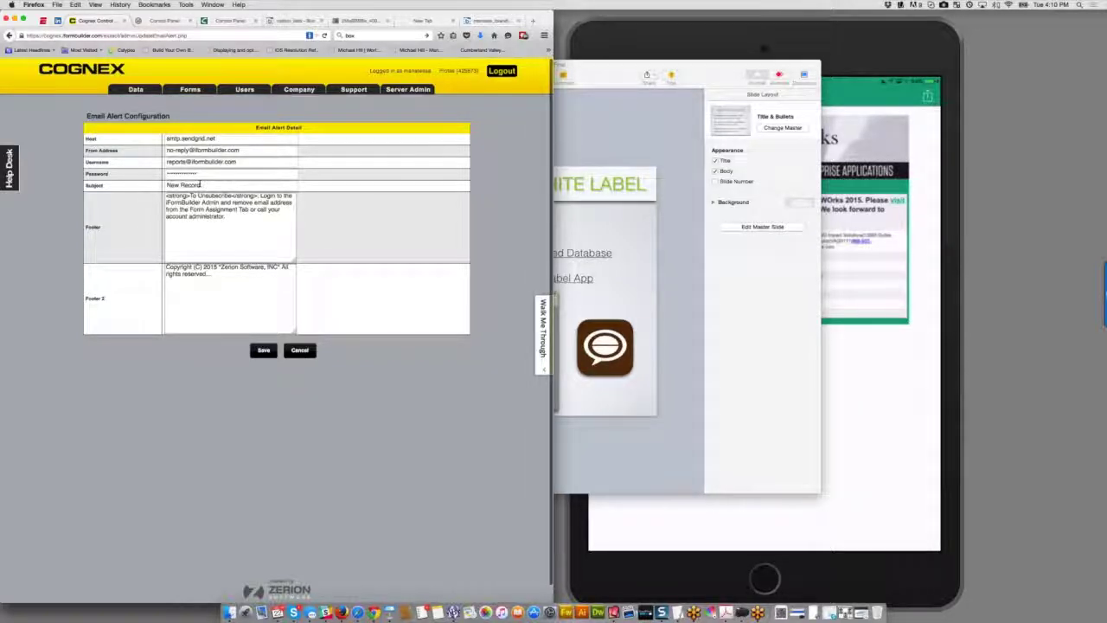
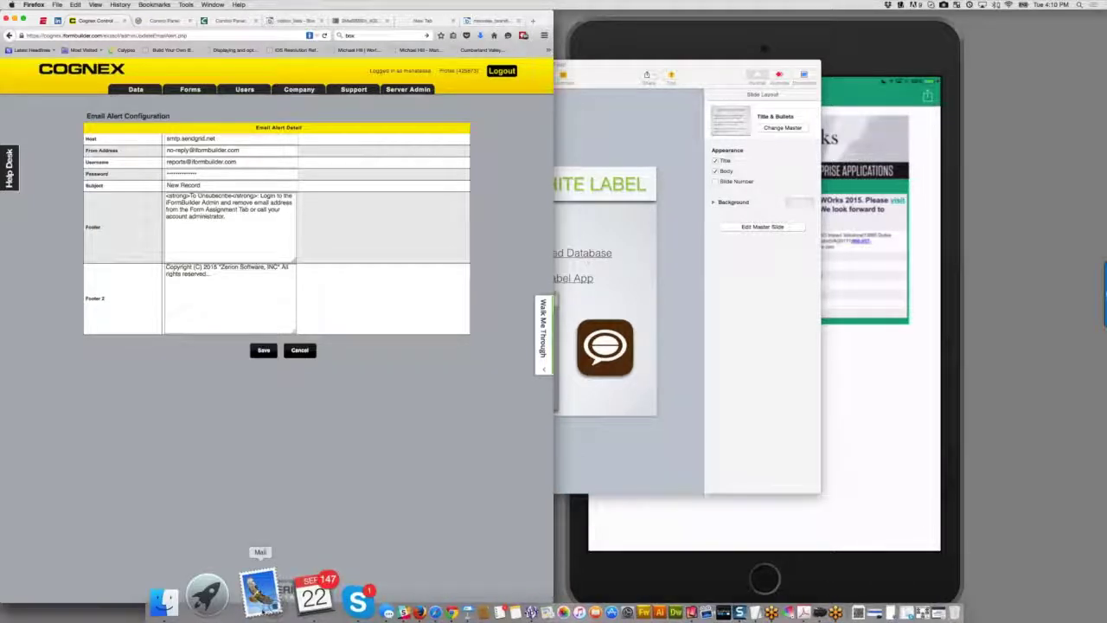
{"action": "left_click", "coordinate": [260, 591]}
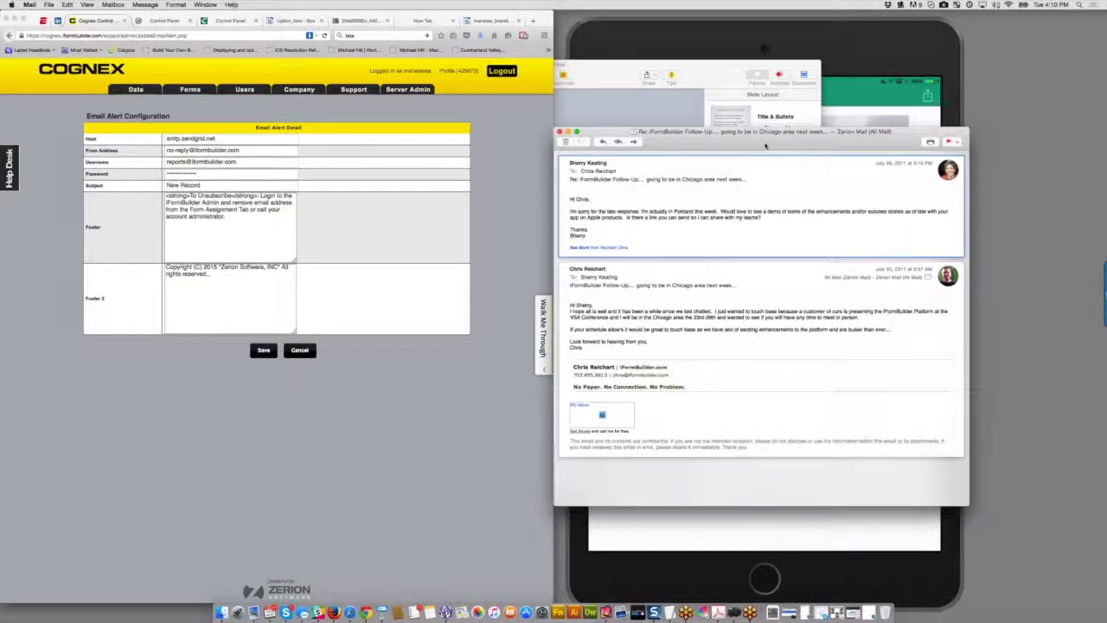
{"action": "left_click_drag", "start_coordinate": [777, 147], "coordinate": [538, 251]}
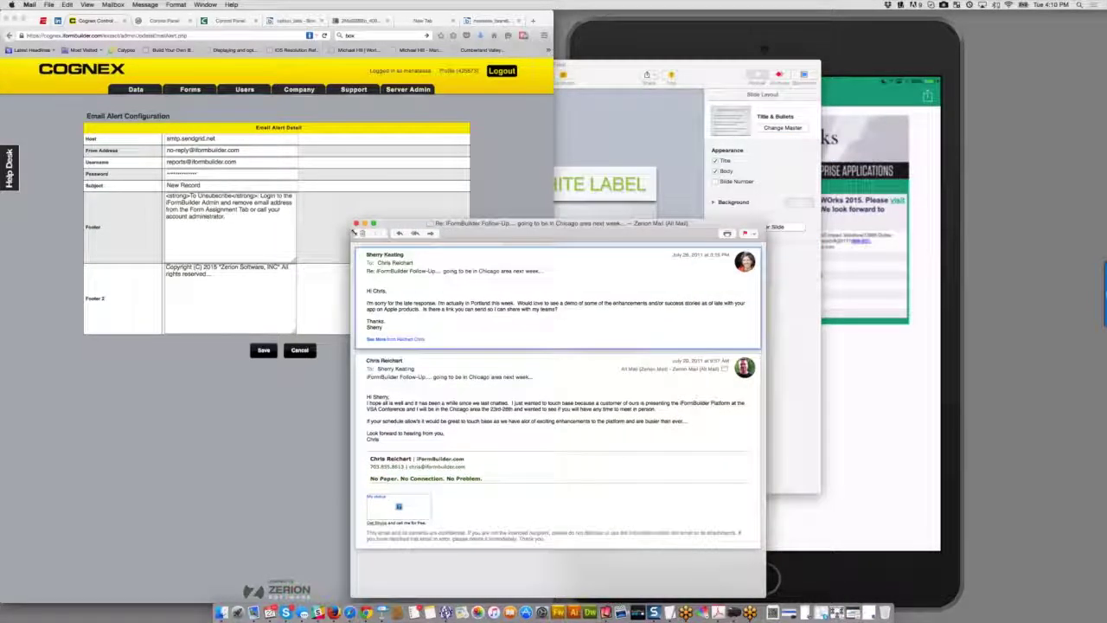
{"action": "key", "text": "super+w"}
{"action": "key", "text": "super+q"}
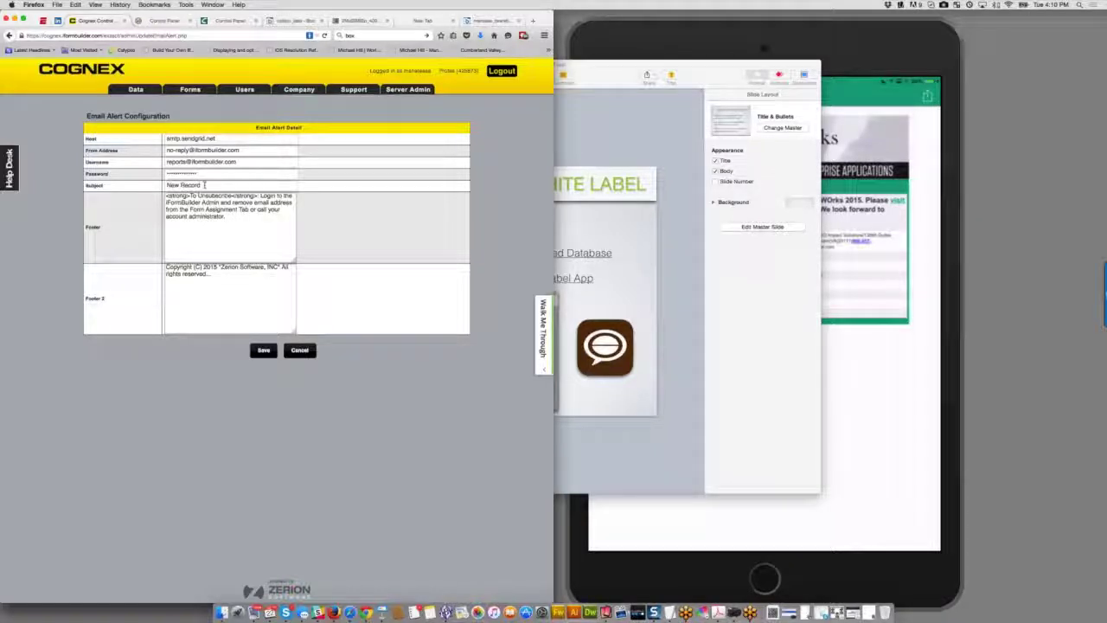
Step: Clear the email alert's Footer text, replace "Zerion Software, INC" with "Cognex, INC" in Footer 2, and save the configuration
{"action": "left_click_drag", "start_coordinate": [204, 186], "coordinate": [165, 185]}
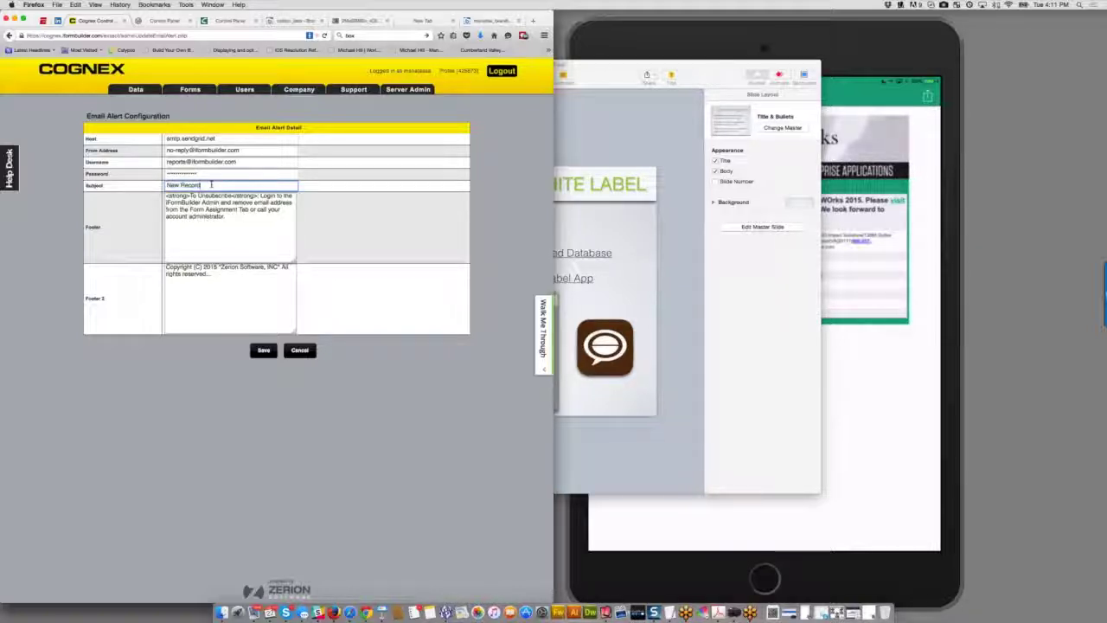
{"action": "triple_click", "coordinate": [207, 216]}
{"action": "key", "text": "BackSpace"}
{"action": "left_click", "coordinate": [263, 351]}
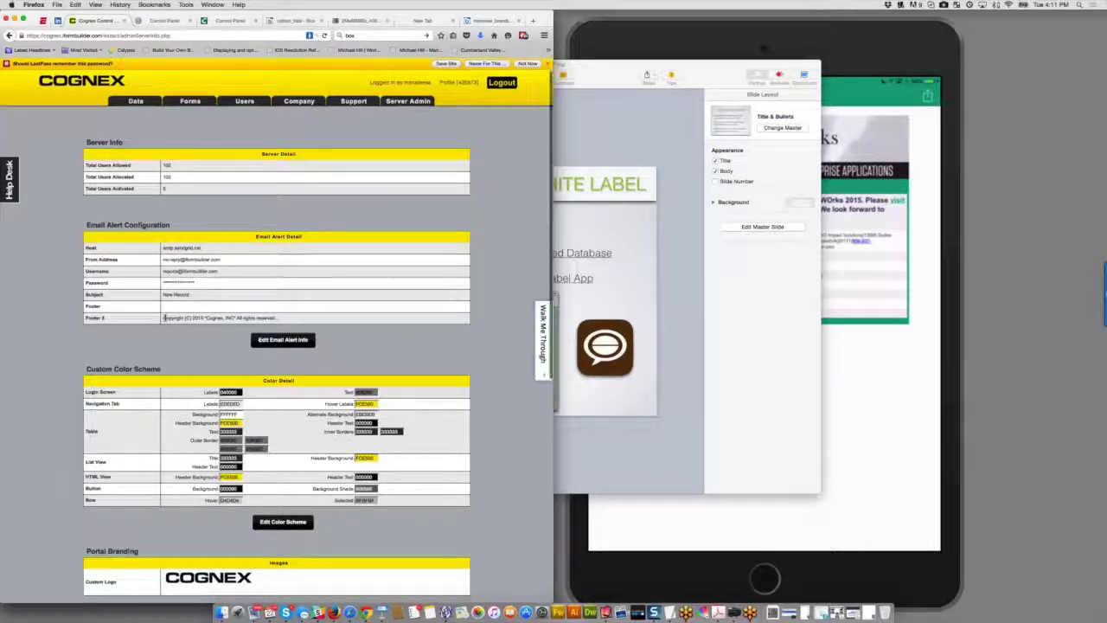
Step: Review the Custom Color Scheme, Portal Branding, Navigation Tab and Help Desk sections of the server information
{"action": "scroll", "coordinate": [165, 317], "scroll_direction": "down", "scroll_amount": 1}
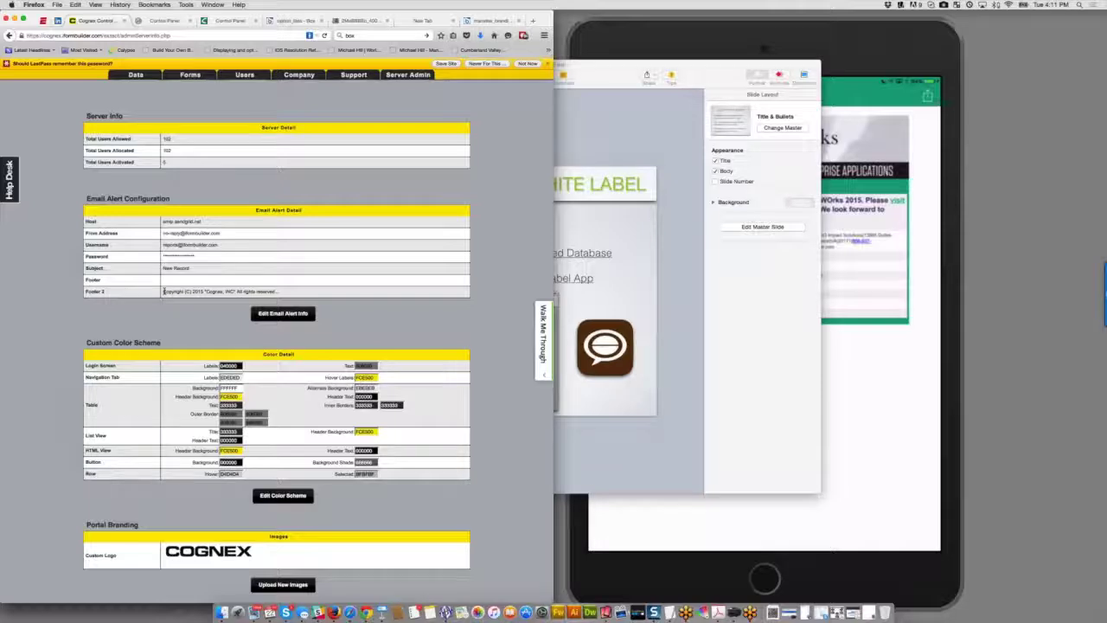
{"action": "scroll", "coordinate": [191, 343], "scroll_direction": "down", "scroll_amount": 1}
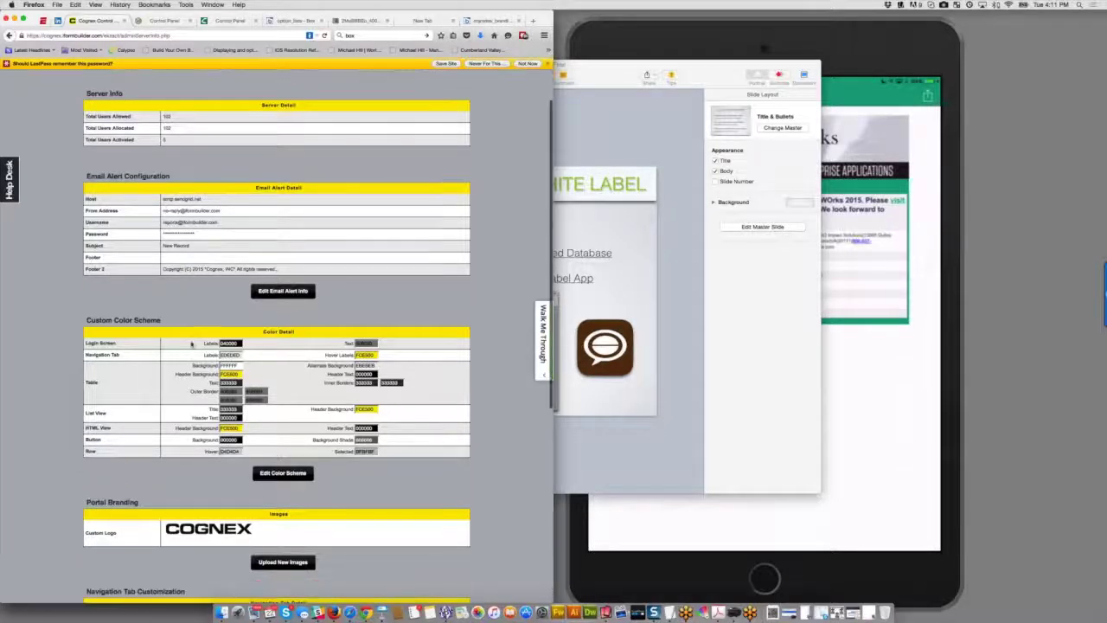
{"action": "scroll", "coordinate": [191, 344], "scroll_direction": "down", "scroll_amount": 5}
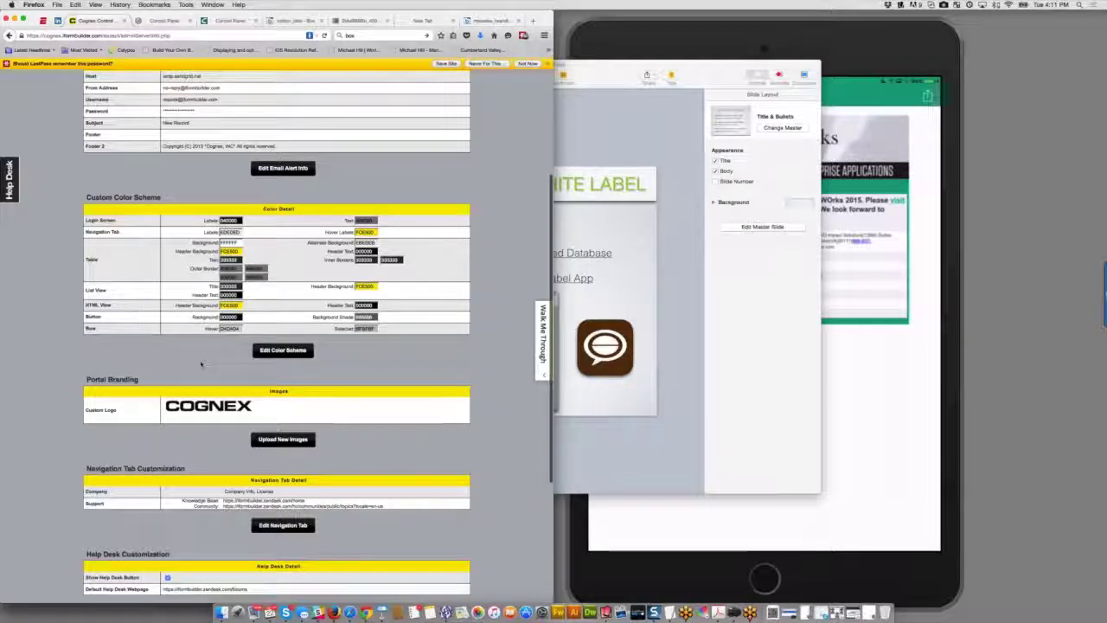
{"action": "scroll", "coordinate": [201, 364], "scroll_direction": "up", "scroll_amount": 7}
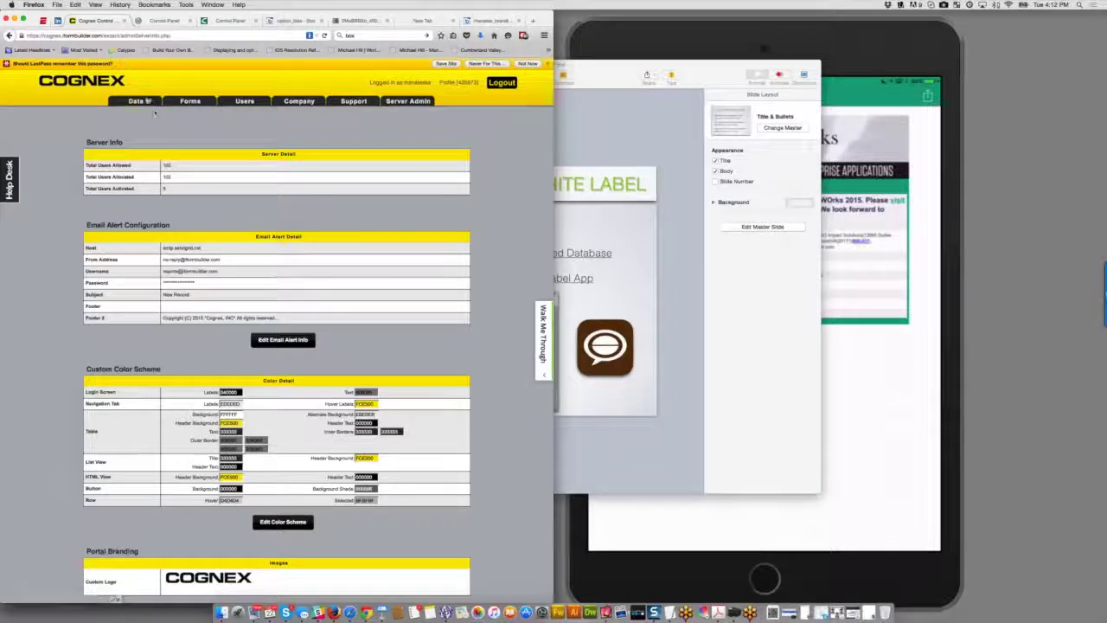
{"action": "mouse_move", "coordinate": [189, 101]}
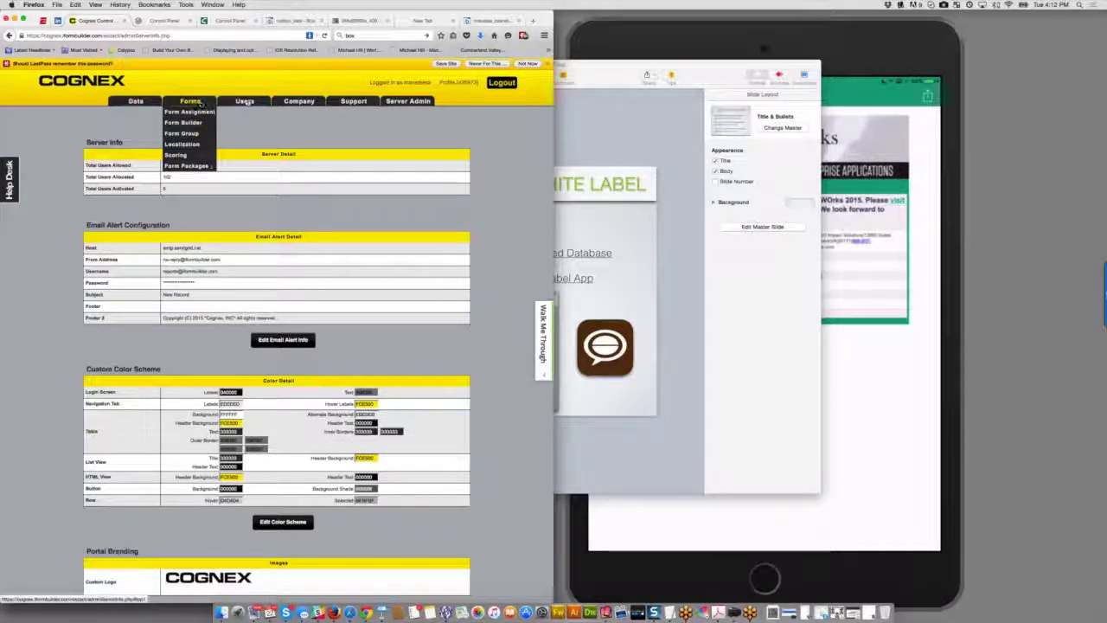
Step: Examine the Cognex portal's navigation menus and the email alert, color scheme and branding sections of Server Info
{"action": "mouse_move", "coordinate": [292, 104]}
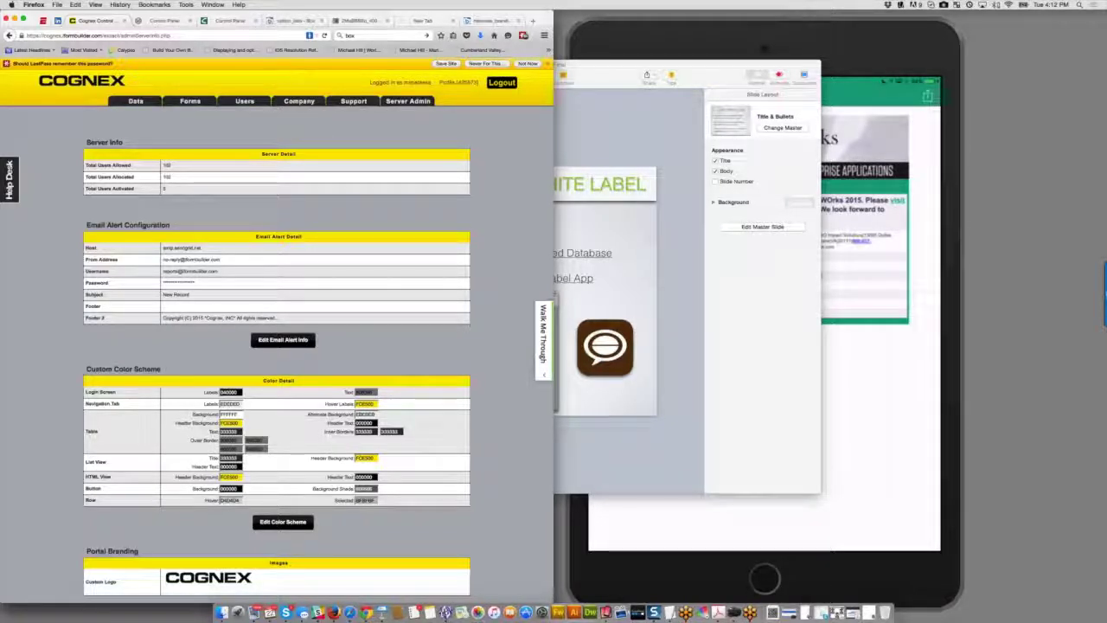
{"action": "mouse_move", "coordinate": [355, 104]}
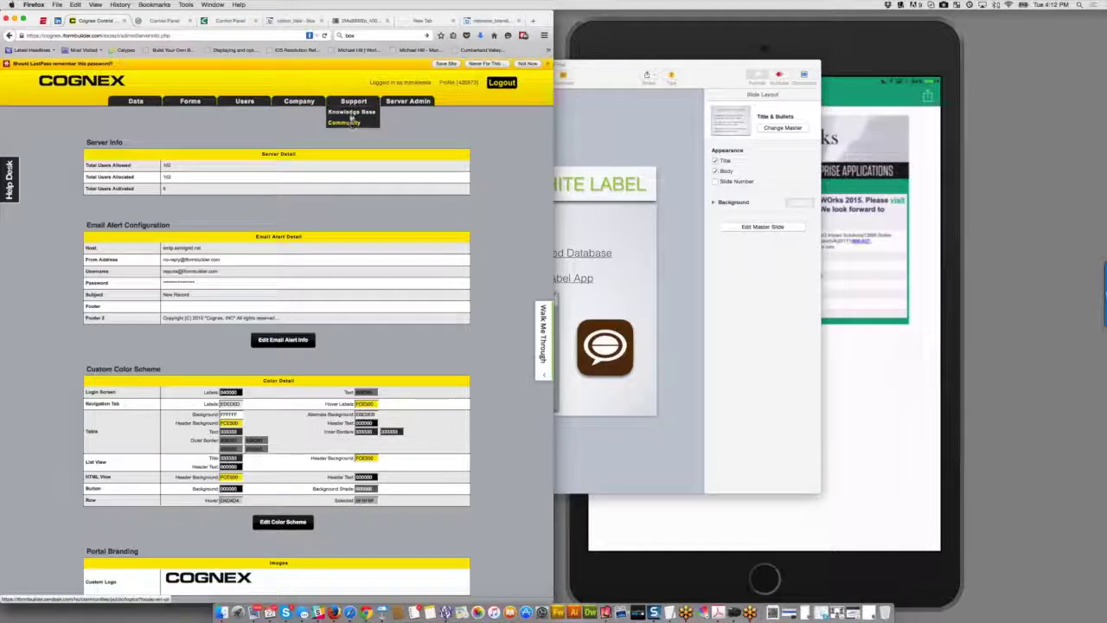
{"action": "mouse_move", "coordinate": [403, 102]}
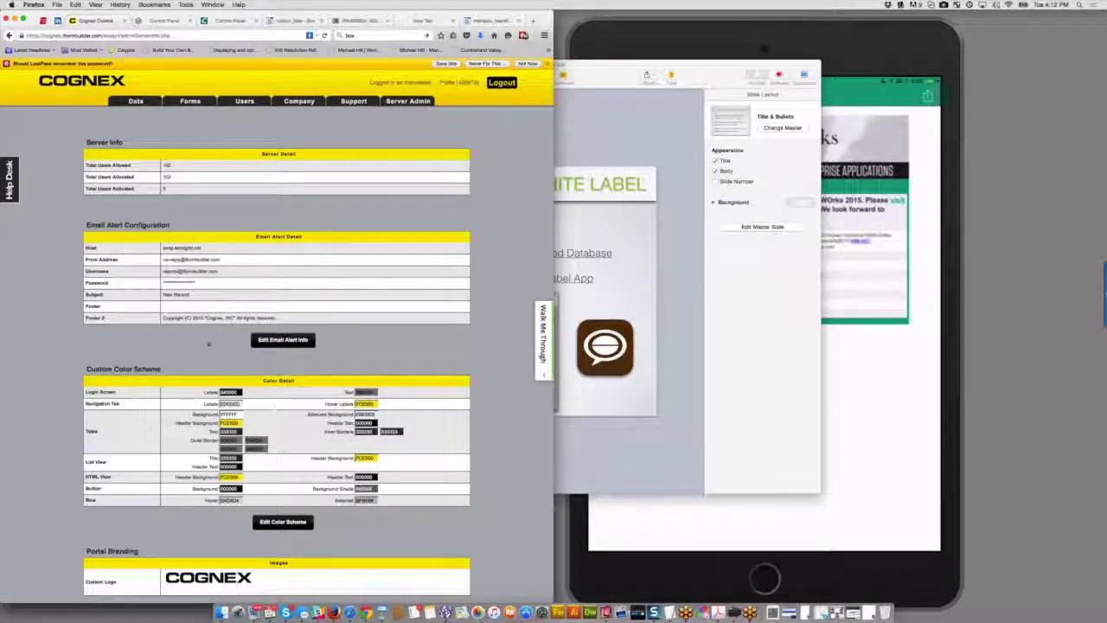
{"action": "scroll", "coordinate": [324, 350], "scroll_direction": "down", "scroll_amount": 1}
{"action": "scroll", "coordinate": [260, 259], "scroll_direction": "up", "scroll_amount": 1}
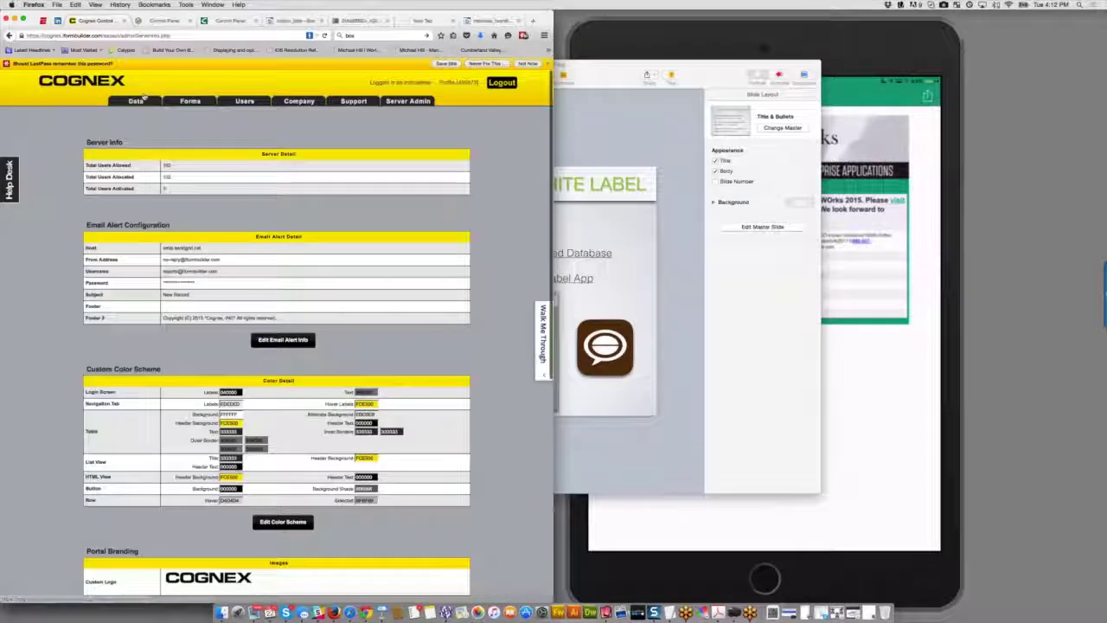
{"action": "left_click", "coordinate": [136, 101]}
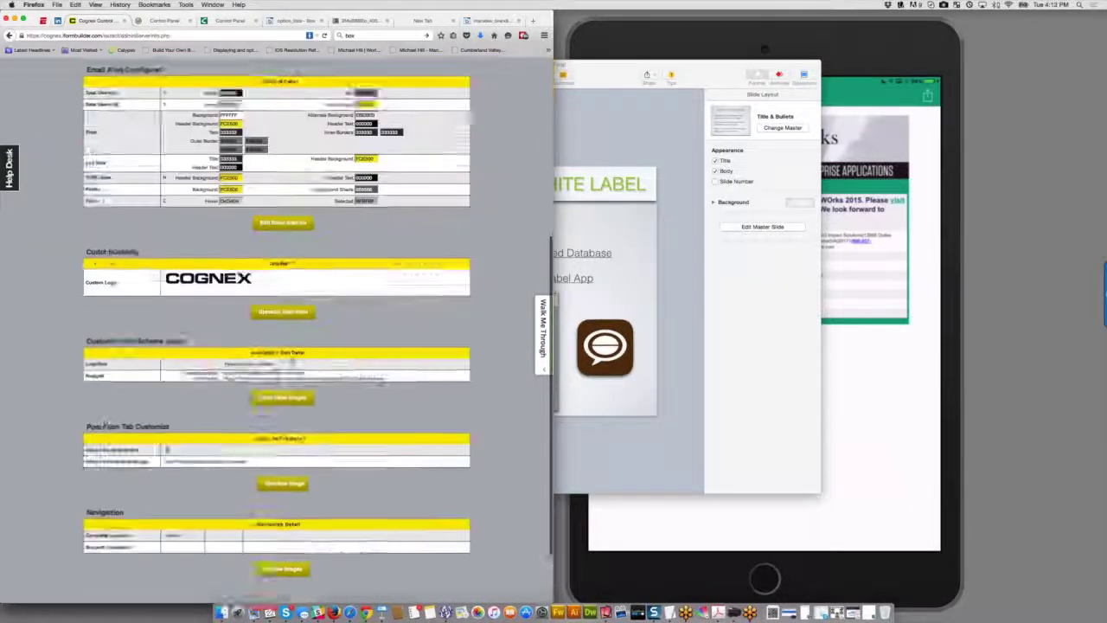
{"action": "scroll", "coordinate": [105, 425], "scroll_direction": "up", "scroll_amount": 5}
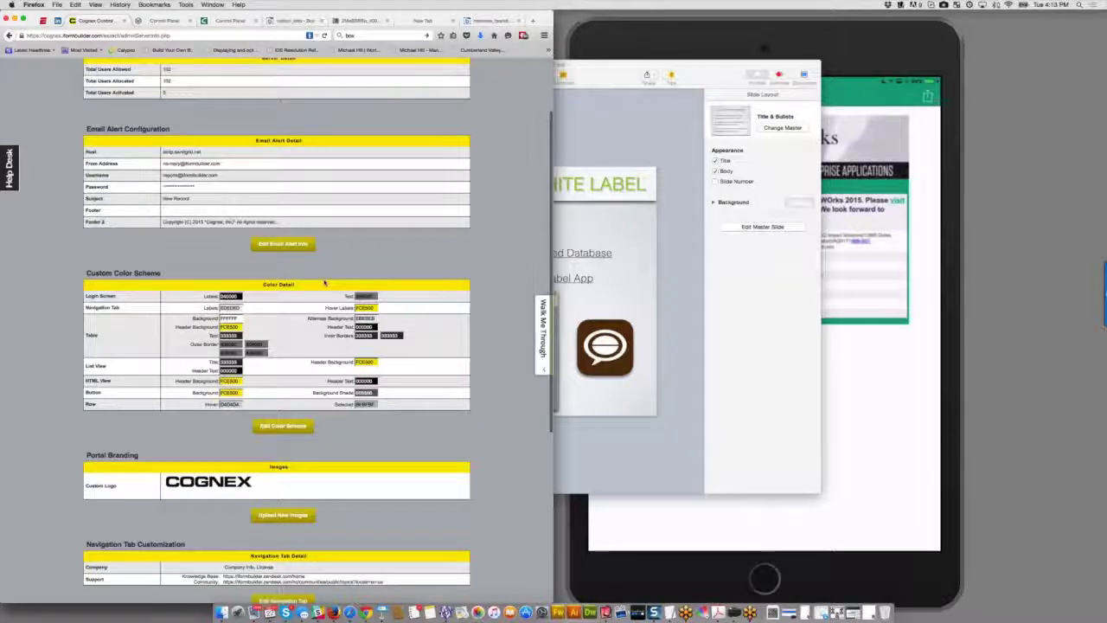
{"action": "scroll", "coordinate": [324, 282], "scroll_direction": "up", "scroll_amount": 3}
{"action": "scroll", "coordinate": [324, 282], "scroll_direction": "down", "scroll_amount": 4}
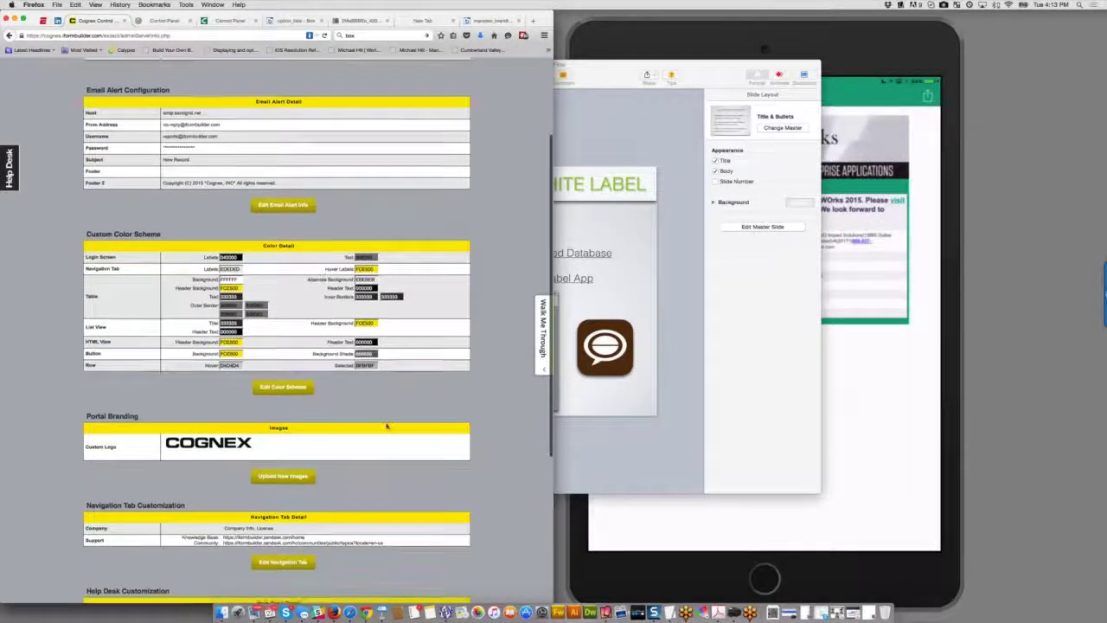
{"action": "scroll", "coordinate": [383, 424], "scroll_direction": "down", "scroll_amount": 5}
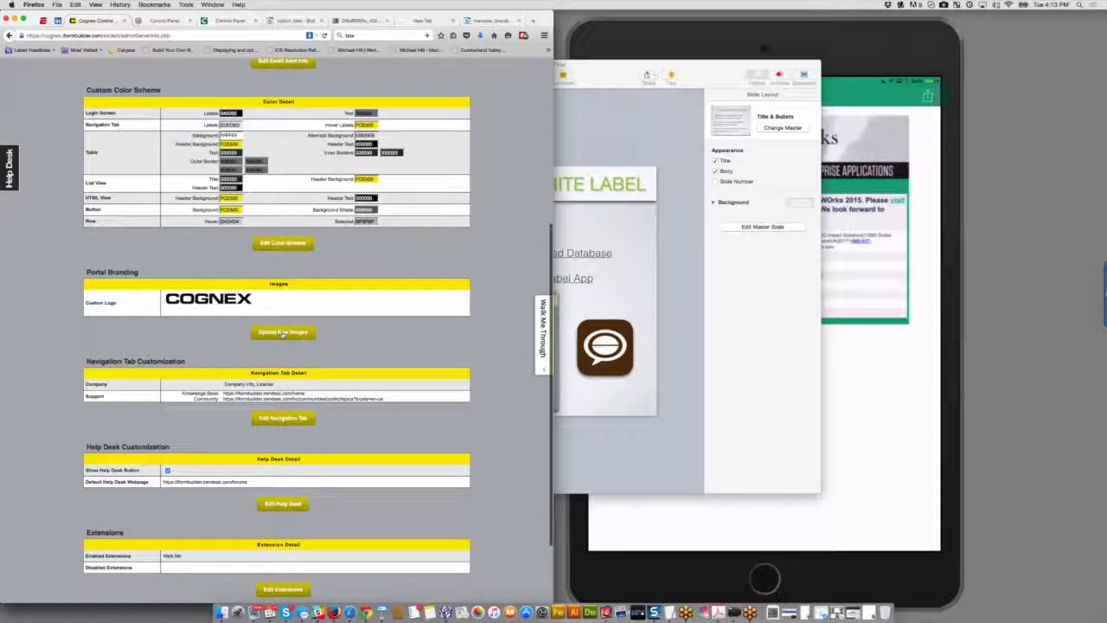
Step: Open the Portal Branding image uploads, view the landing page's Splash Screen image on its own, and return to the uploads page
{"action": "left_click", "coordinate": [283, 332]}
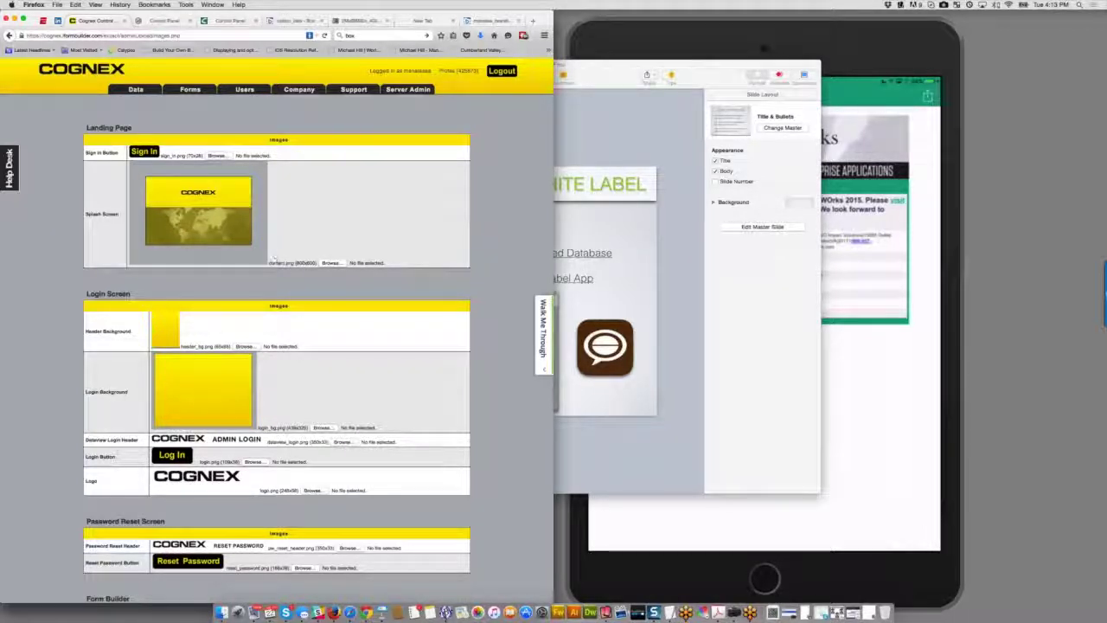
{"action": "right_click", "coordinate": [186, 215]}
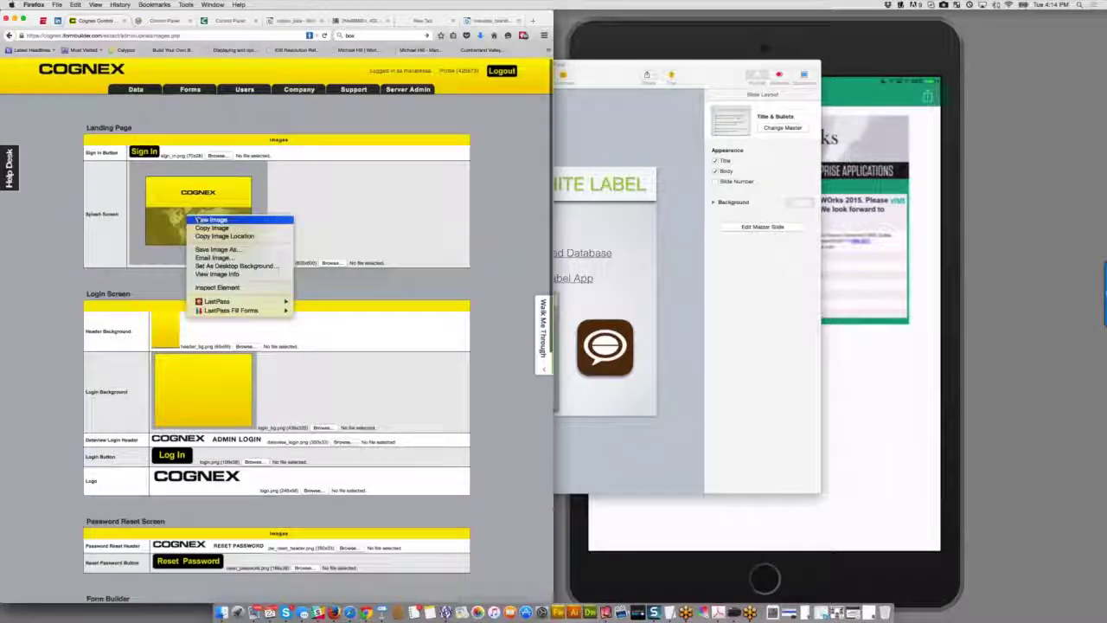
{"action": "left_click", "coordinate": [209, 219]}
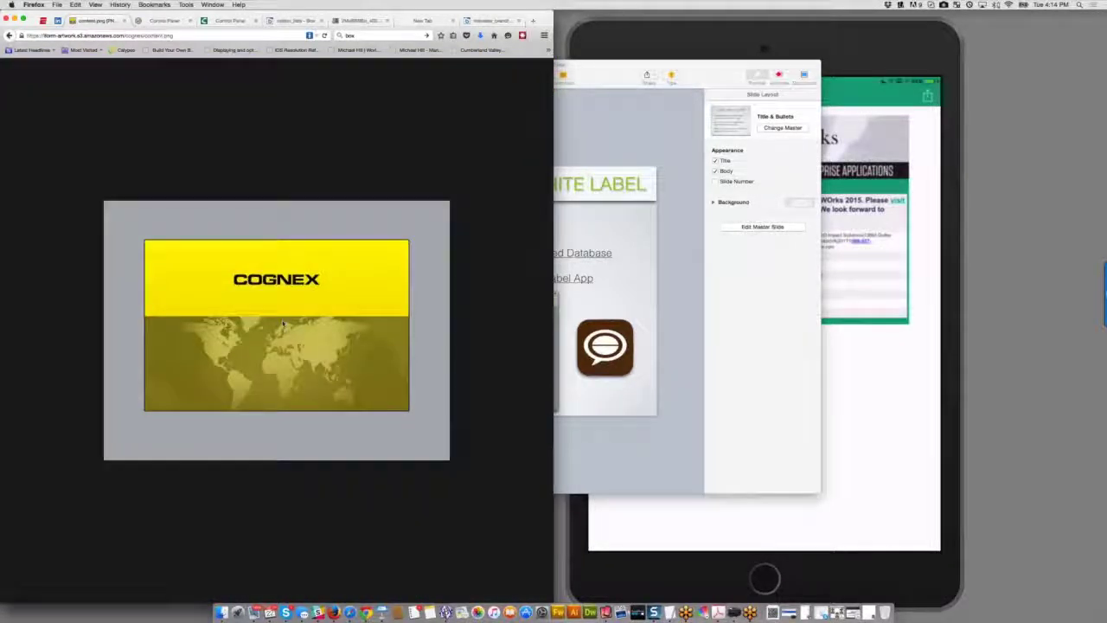
{"action": "right_click", "coordinate": [283, 322]}
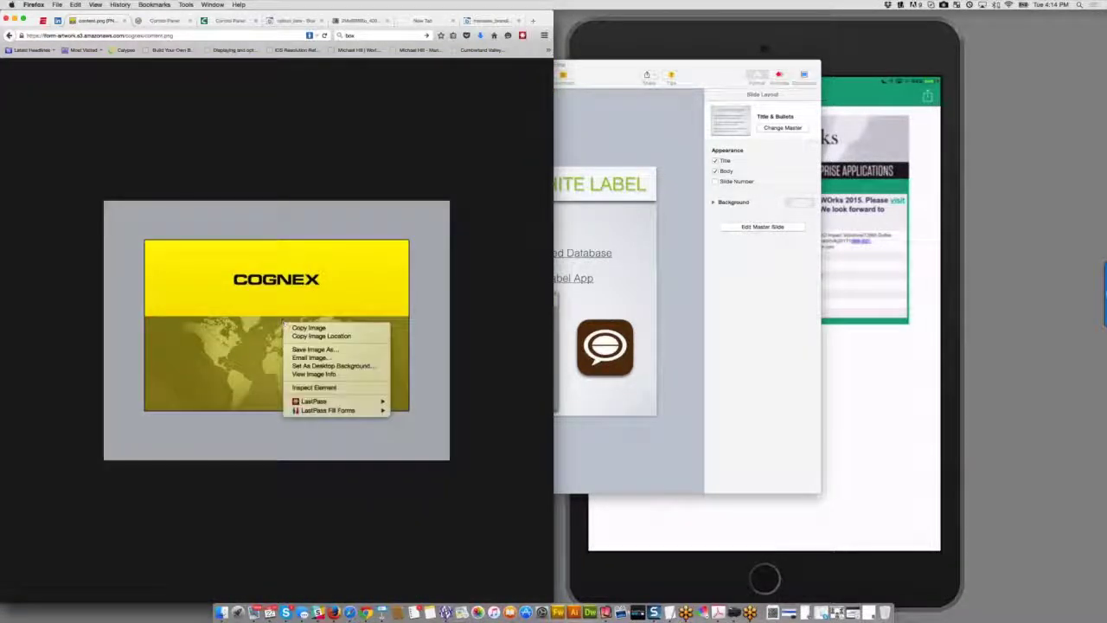
{"action": "left_click", "coordinate": [244, 310]}
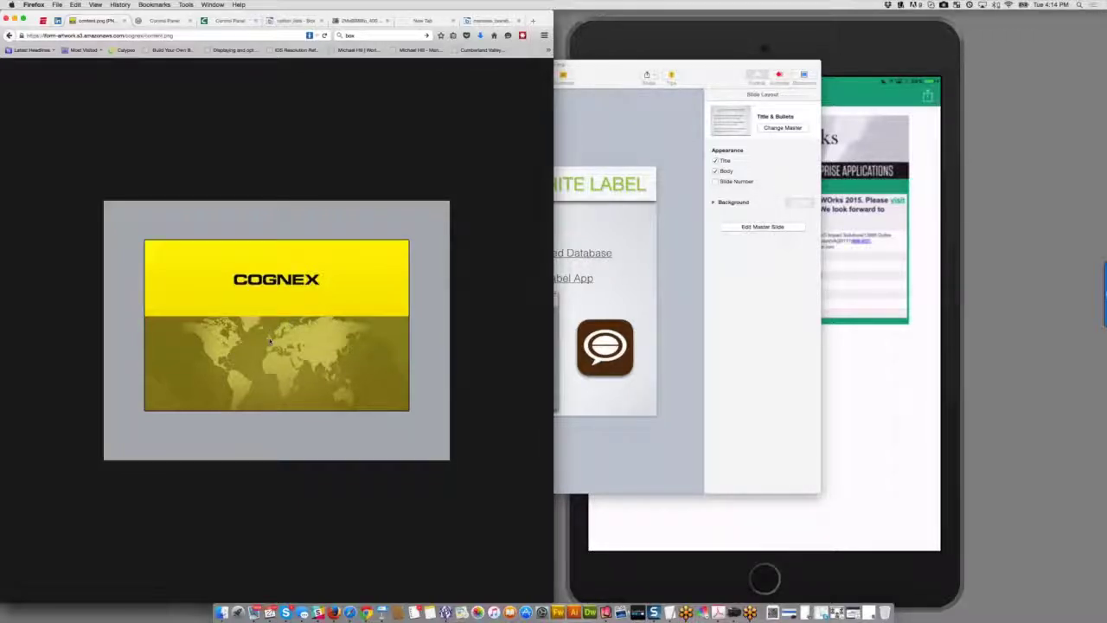
{"action": "left_click", "coordinate": [9, 35]}
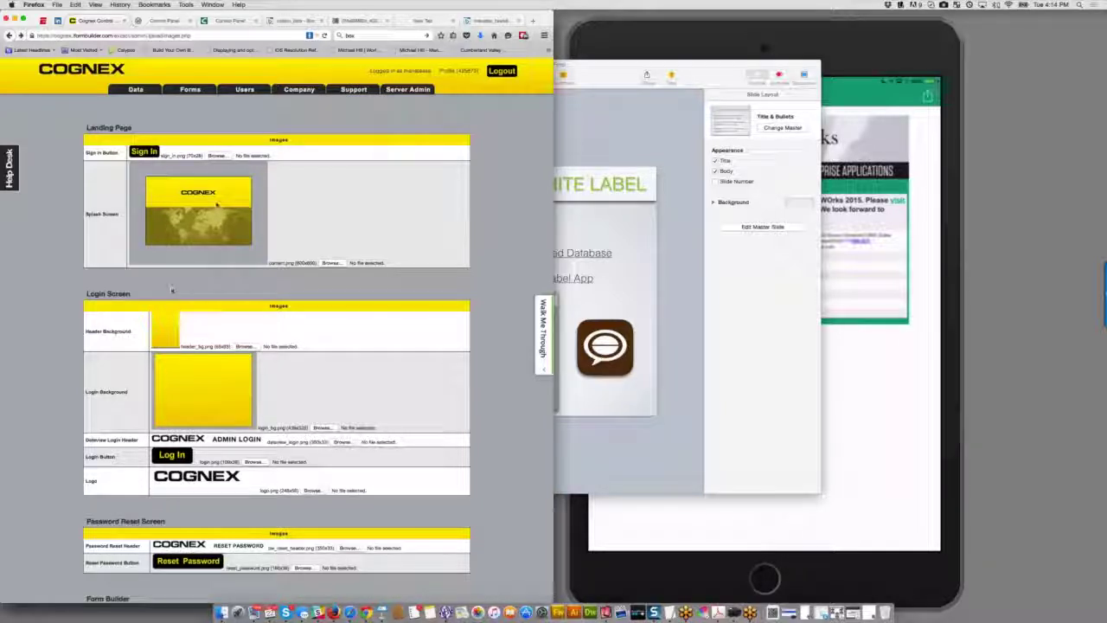
Step: Review the replaceable images in the Landing Page, Login Screen, Password Reset Screen and Form Builder sections
{"action": "scroll", "coordinate": [241, 181], "scroll_direction": "down", "scroll_amount": 5}
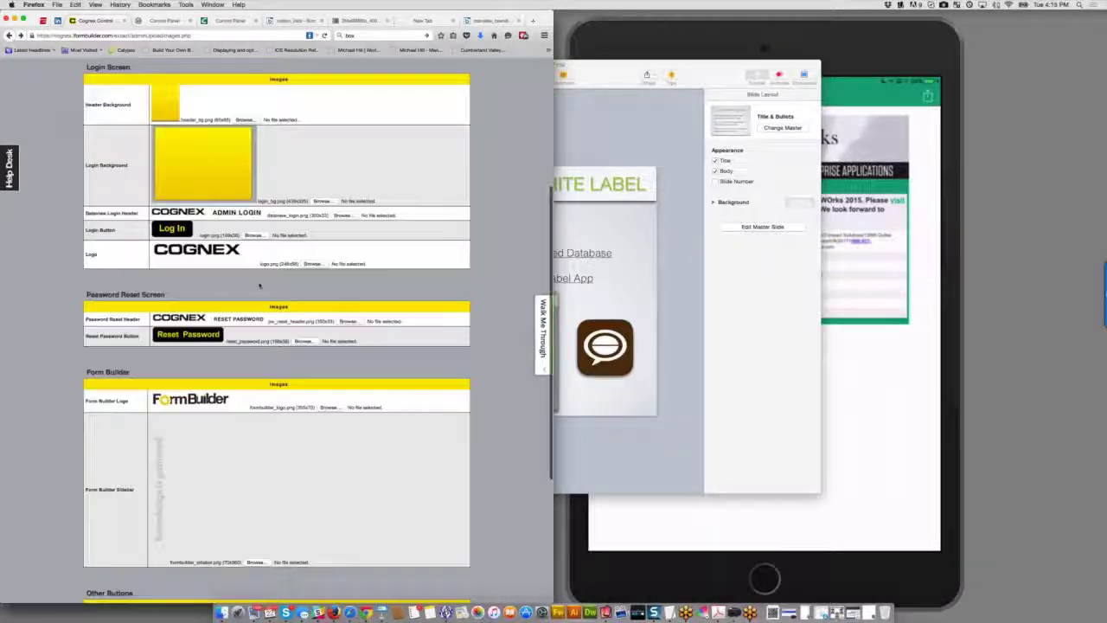
{"action": "scroll", "coordinate": [241, 181], "scroll_direction": "up", "scroll_amount": 4}
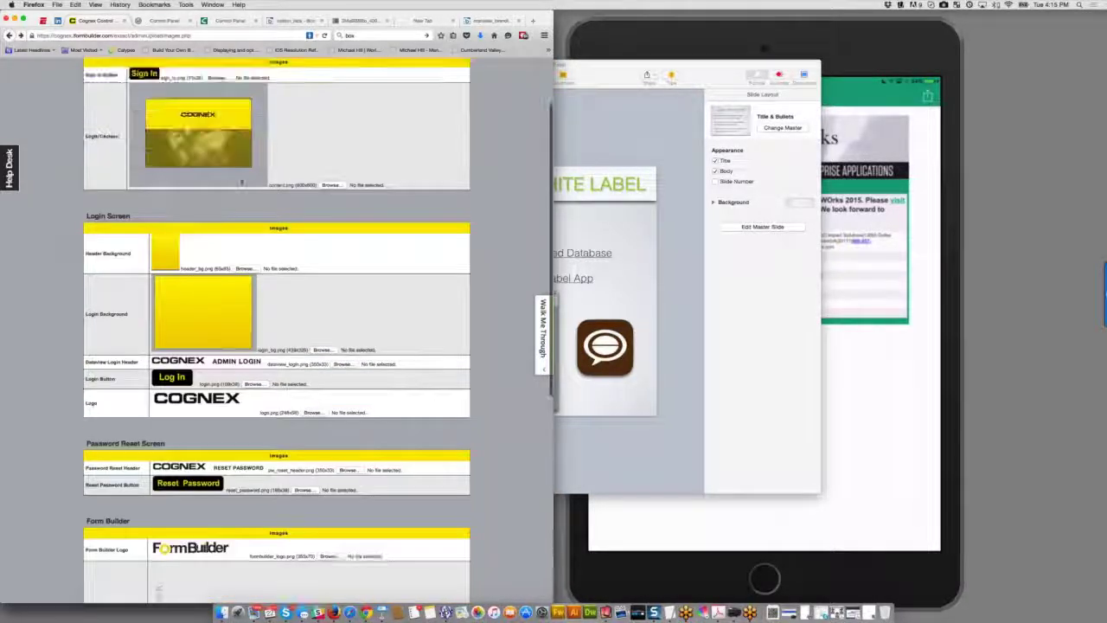
{"action": "scroll", "coordinate": [242, 183], "scroll_direction": "up", "scroll_amount": 3}
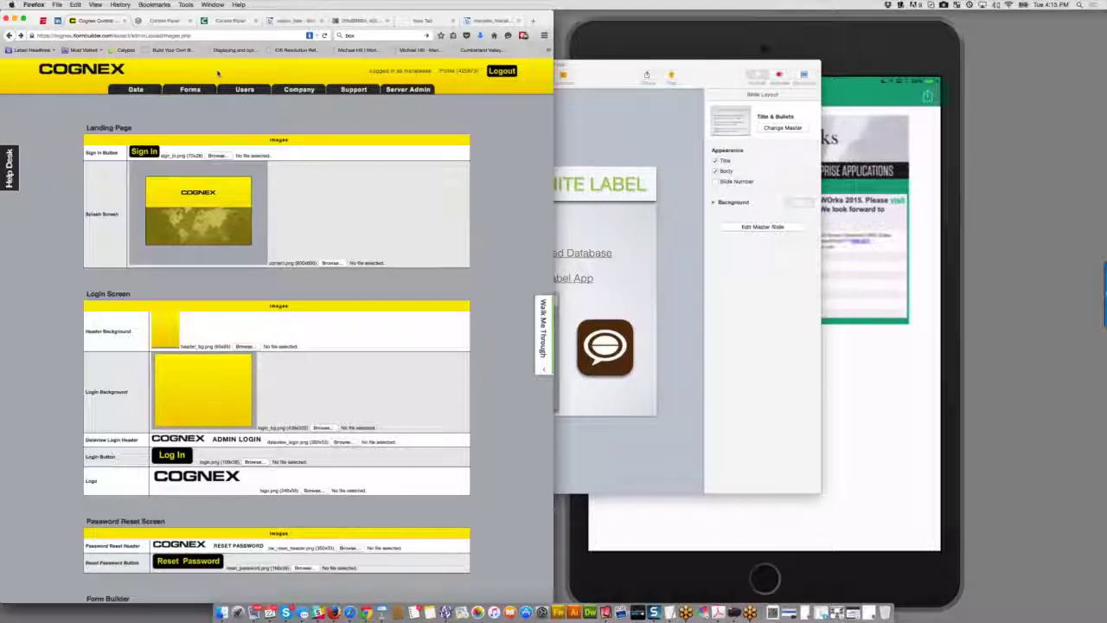
{"action": "scroll", "coordinate": [257, 423], "scroll_direction": "down", "scroll_amount": 2}
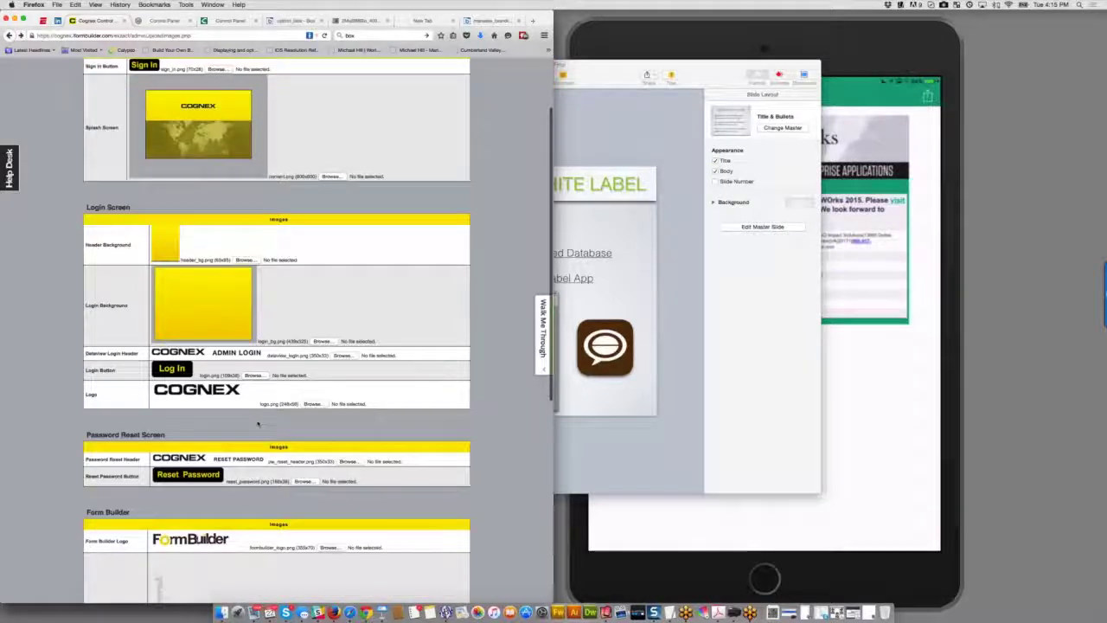
{"action": "scroll", "coordinate": [257, 424], "scroll_direction": "down", "scroll_amount": 8}
{"action": "scroll", "coordinate": [211, 438], "scroll_direction": "up", "scroll_amount": 7}
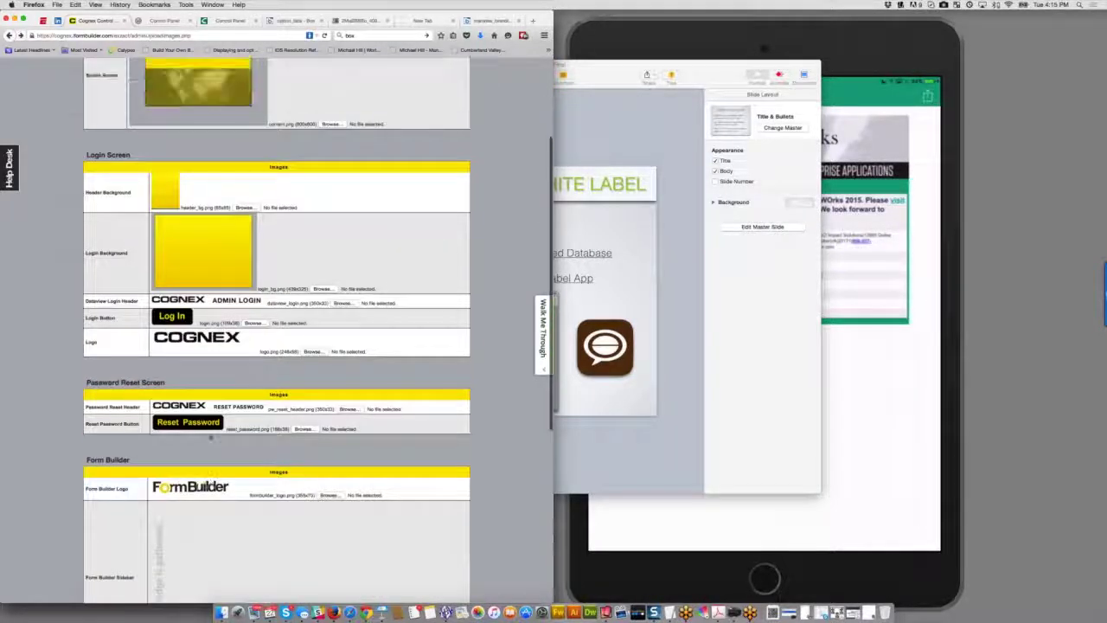
{"action": "scroll", "coordinate": [211, 438], "scroll_direction": "up", "scroll_amount": 3}
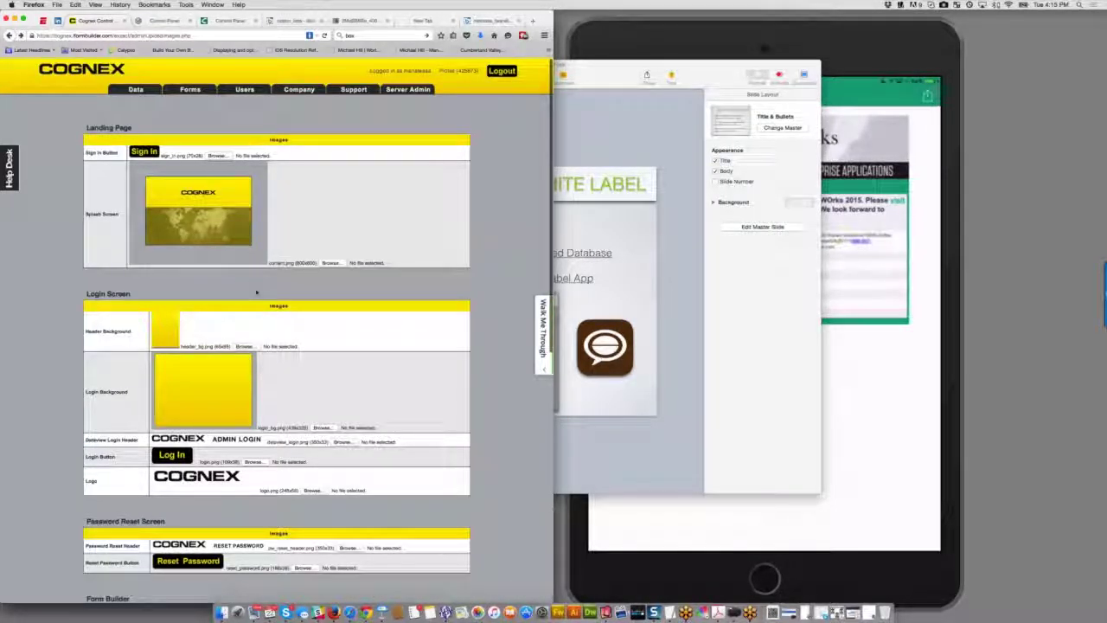
Step: Return to Server Info and examine the Support menu entries alongside the Navigation Tab Customization section
{"action": "mouse_move", "coordinate": [408, 91]}
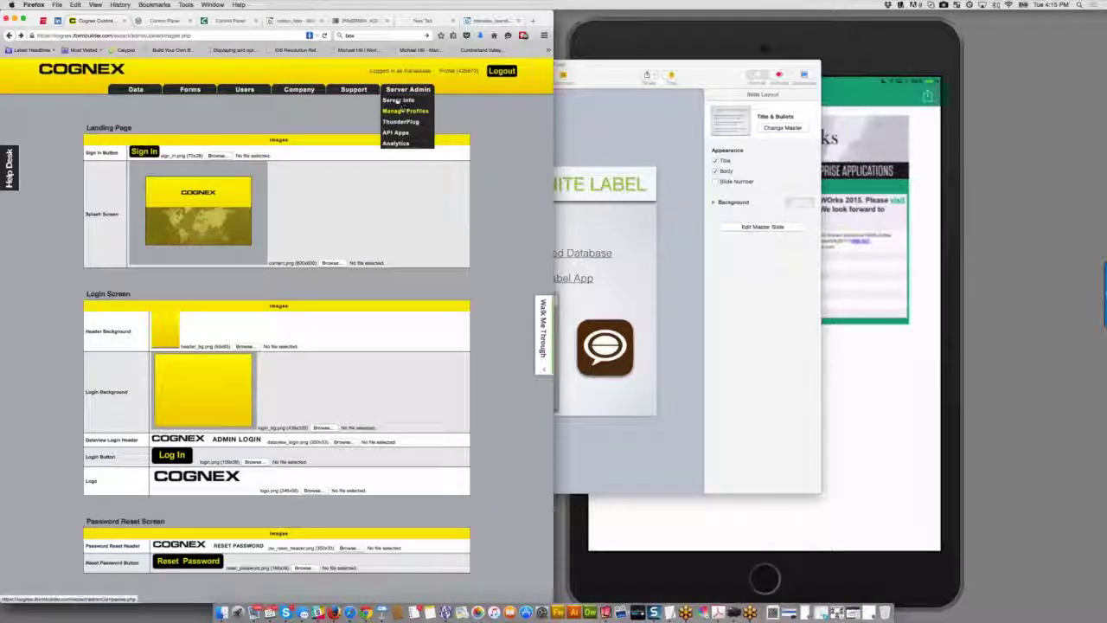
{"action": "left_click", "coordinate": [397, 100]}
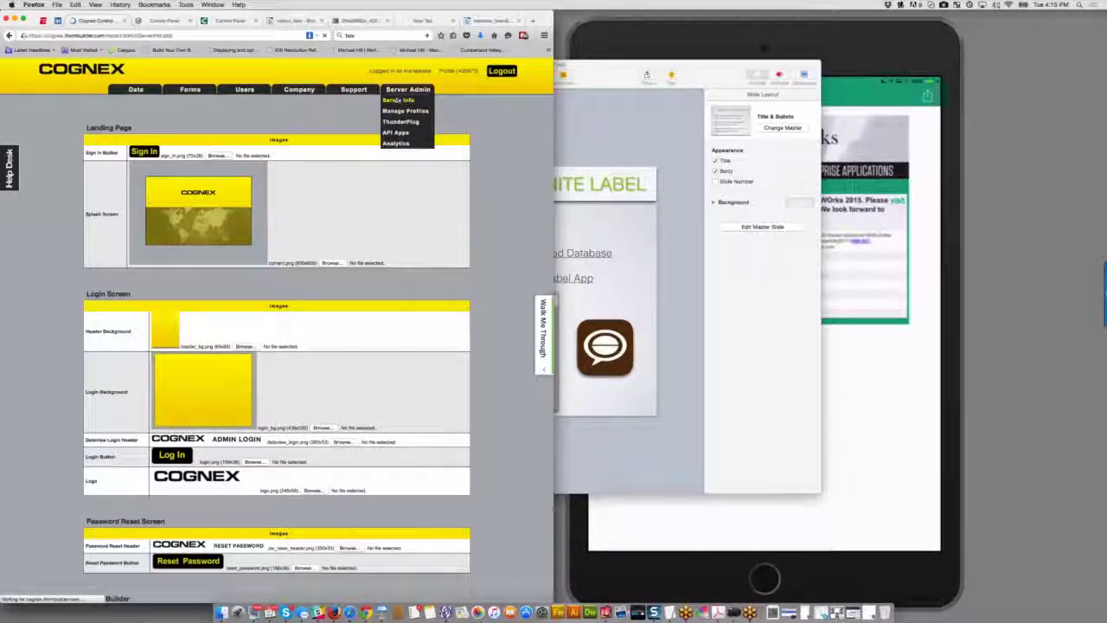
{"action": "scroll", "coordinate": [370, 328], "scroll_direction": "down", "scroll_amount": 10}
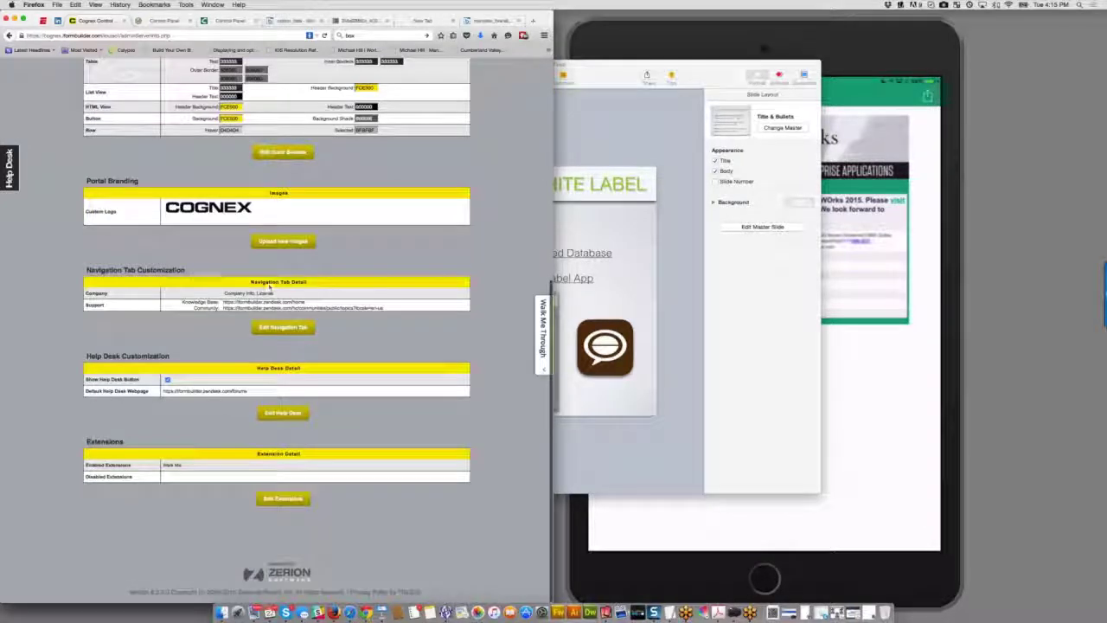
{"action": "scroll", "coordinate": [289, 282], "scroll_direction": "up", "scroll_amount": 2}
{"action": "scroll", "coordinate": [289, 282], "scroll_direction": "up", "scroll_amount": 8}
{"action": "mouse_move", "coordinate": [299, 93]}
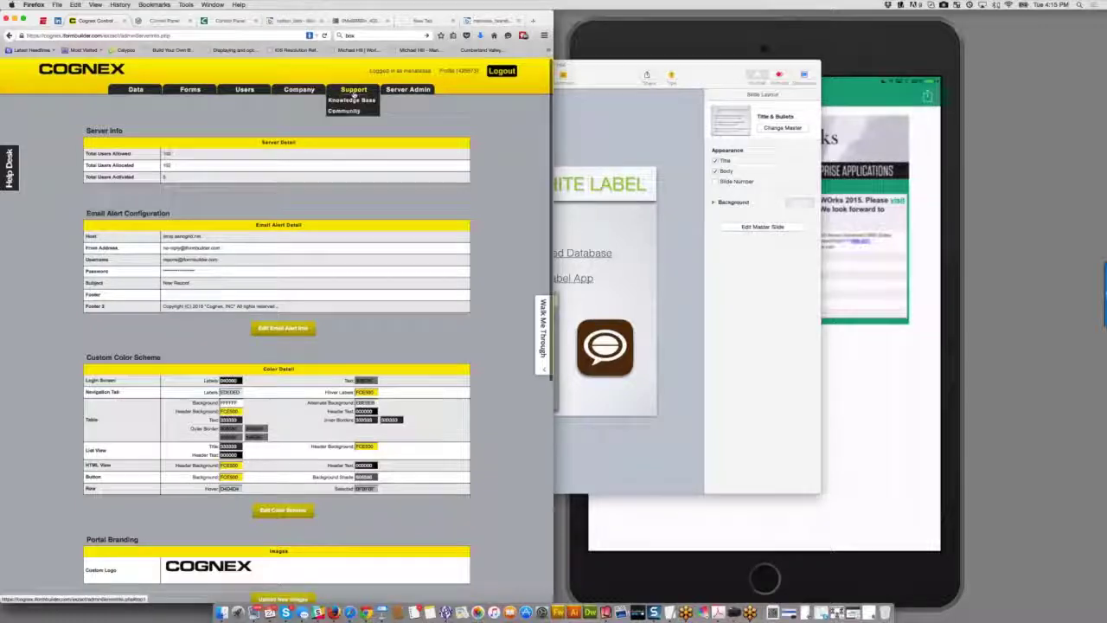
{"action": "mouse_move", "coordinate": [355, 97]}
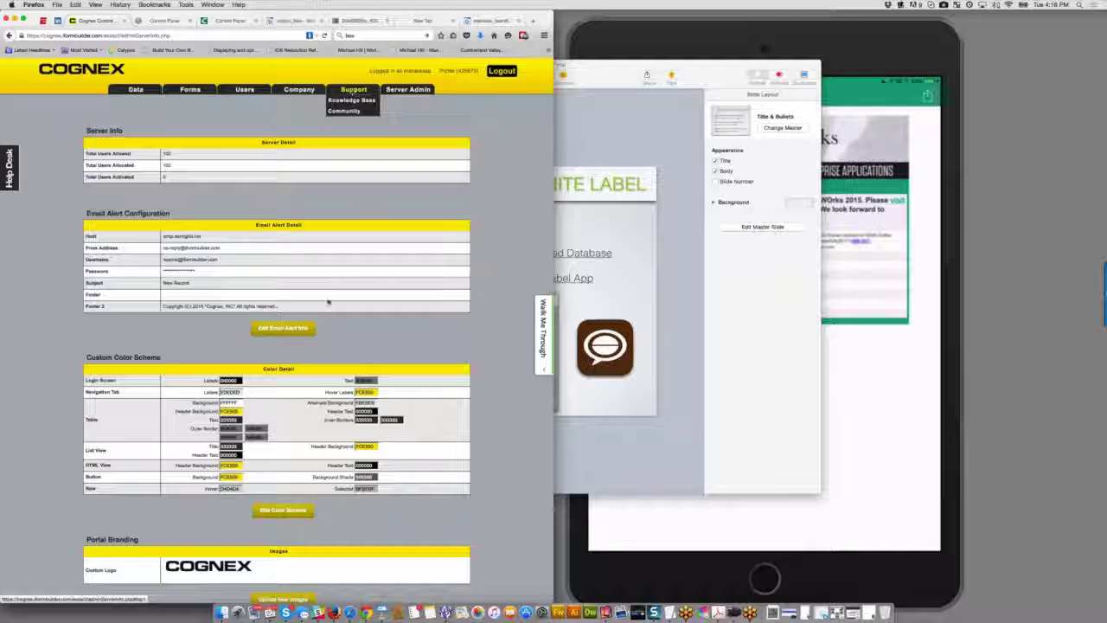
{"action": "scroll", "coordinate": [329, 305], "scroll_direction": "down", "scroll_amount": 8}
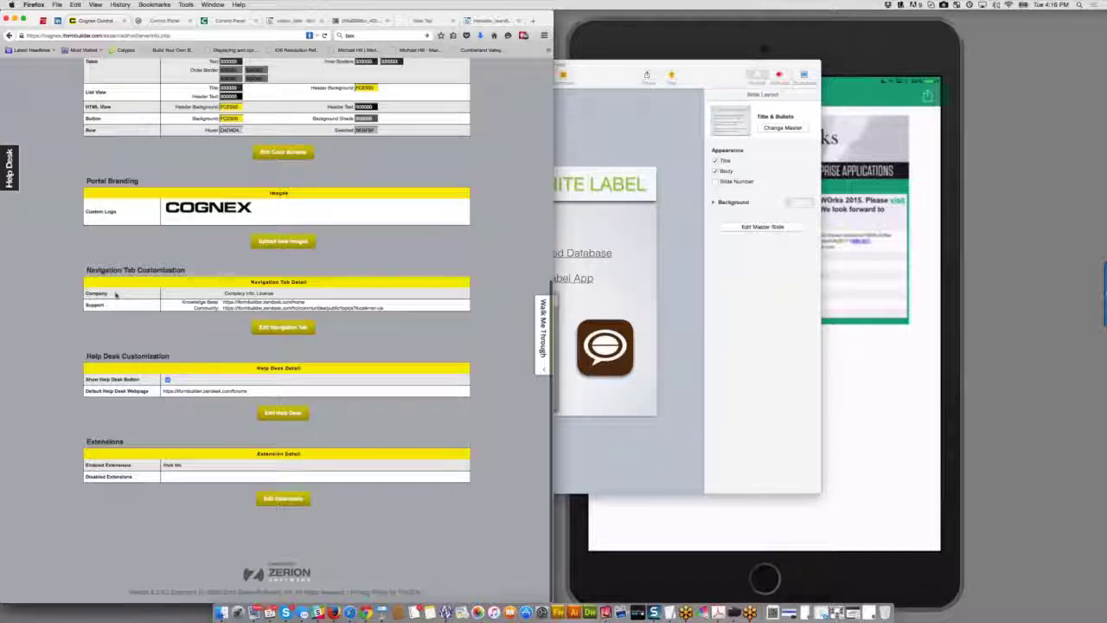
{"action": "left_click", "coordinate": [270, 329]}
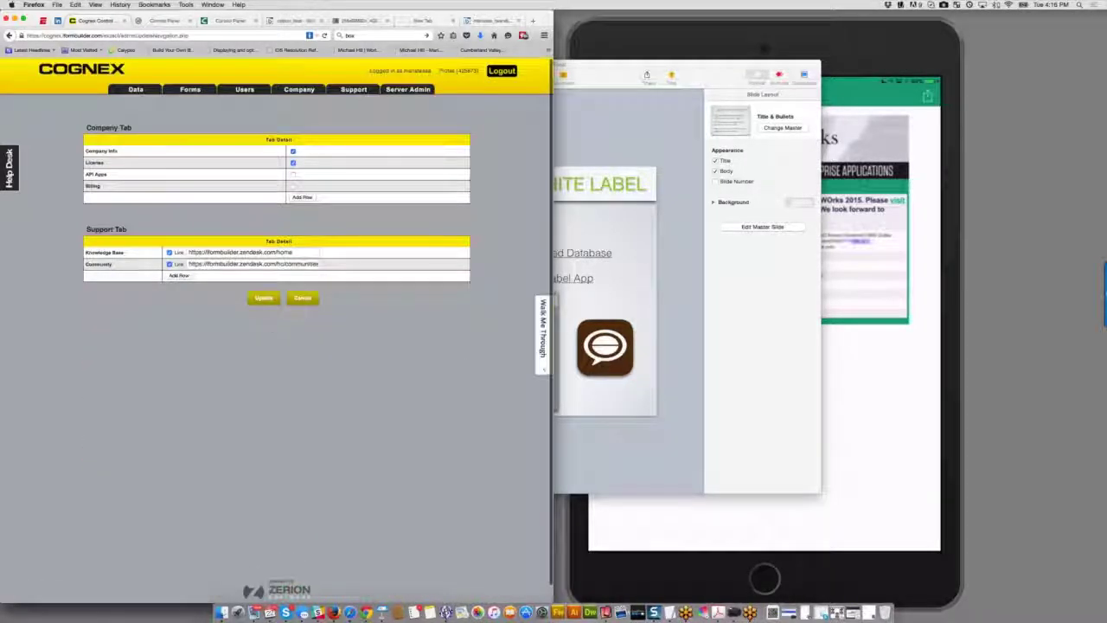
{"action": "left_click", "coordinate": [177, 276]}
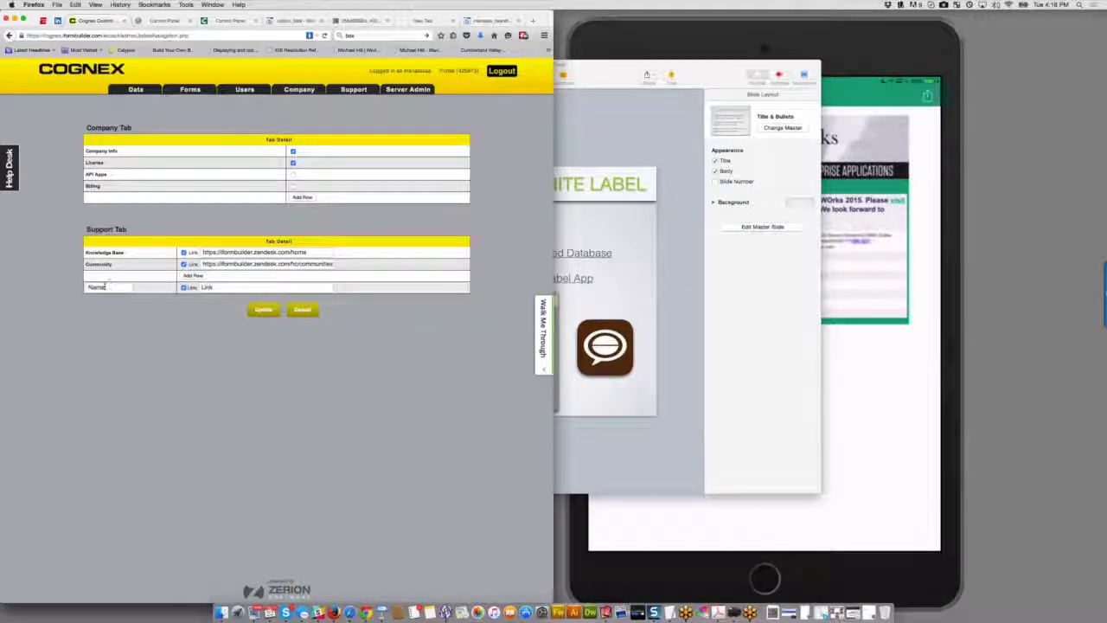
{"action": "type", "text": "Sert Ro"}
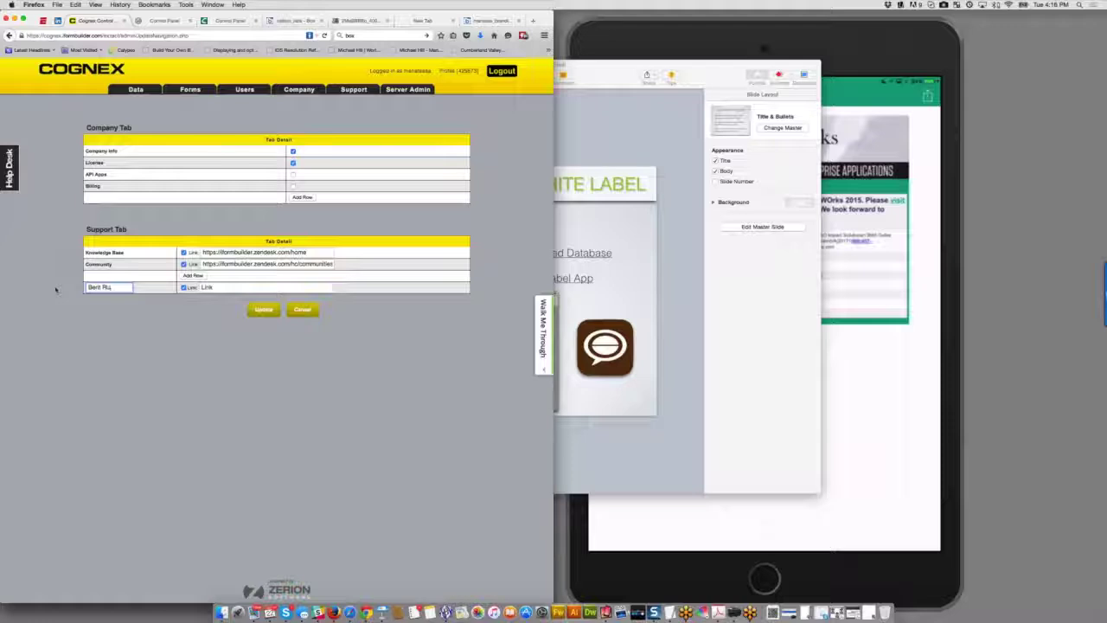
{"action": "type", "text": "cks"}
{"action": "left_click", "coordinate": [211, 288]}
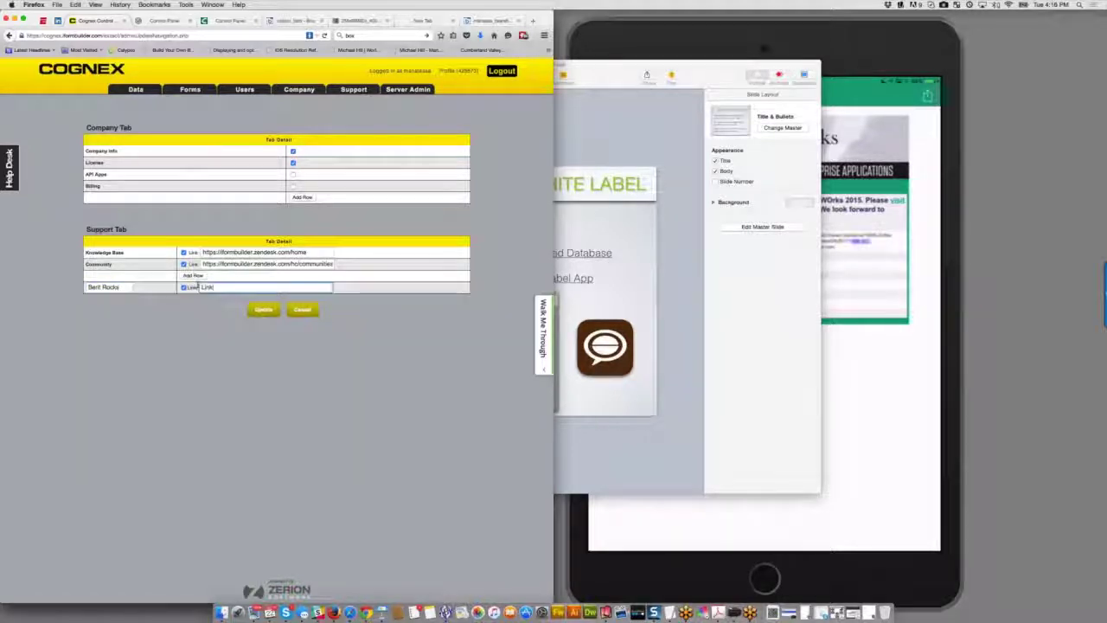
{"action": "type", "text": "https://www.iformbuilder.com"}
{"action": "left_click", "coordinate": [262, 311]}
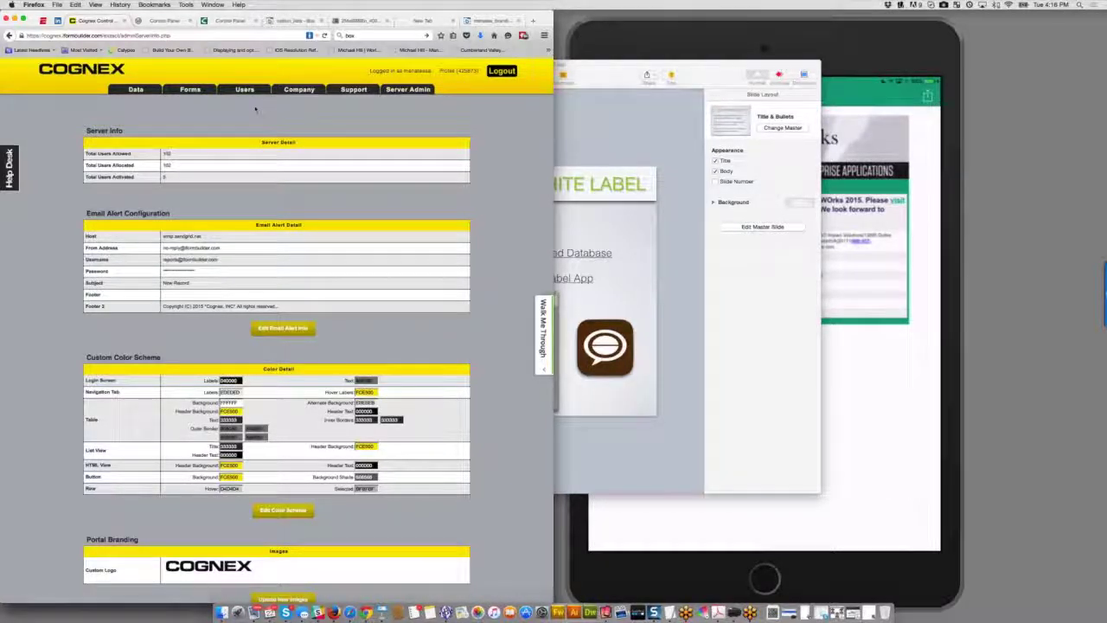
Step: Check the Navigation Tab and Help Desk sections, and switch to Safari to open the iOS White Label Artwork Requirements article
{"action": "scroll", "coordinate": [255, 108], "scroll_direction": "down", "scroll_amount": 5}
{"action": "scroll", "coordinate": [253, 108], "scroll_direction": "down", "scroll_amount": 4}
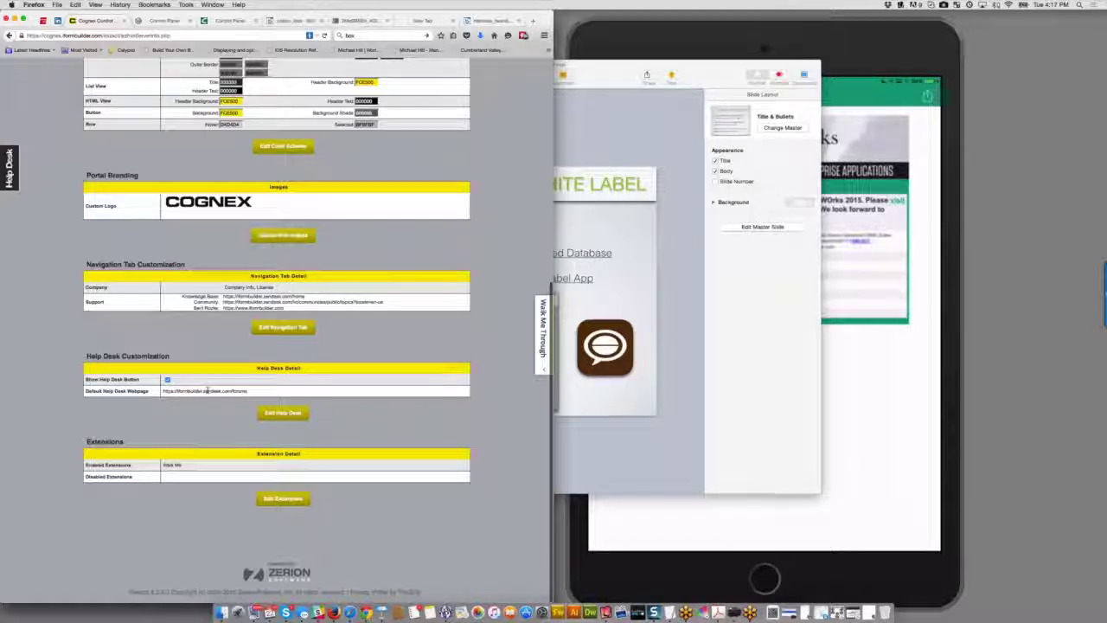
{"action": "scroll", "coordinate": [190, 319], "scroll_direction": "up", "scroll_amount": 5}
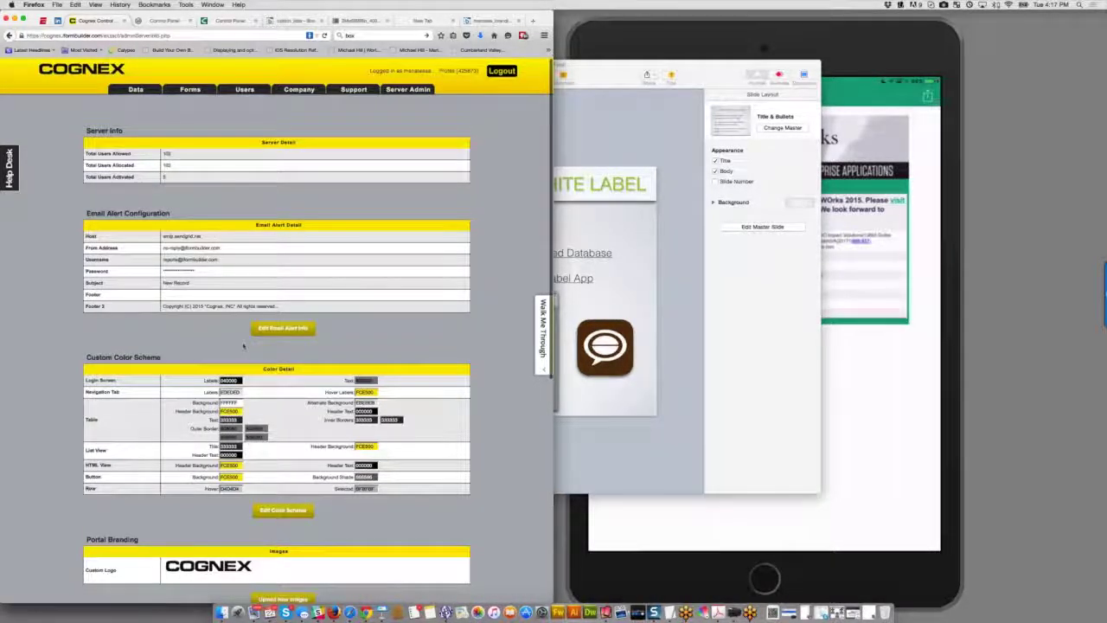
{"action": "scroll", "coordinate": [225, 346], "scroll_direction": "down", "scroll_amount": 5}
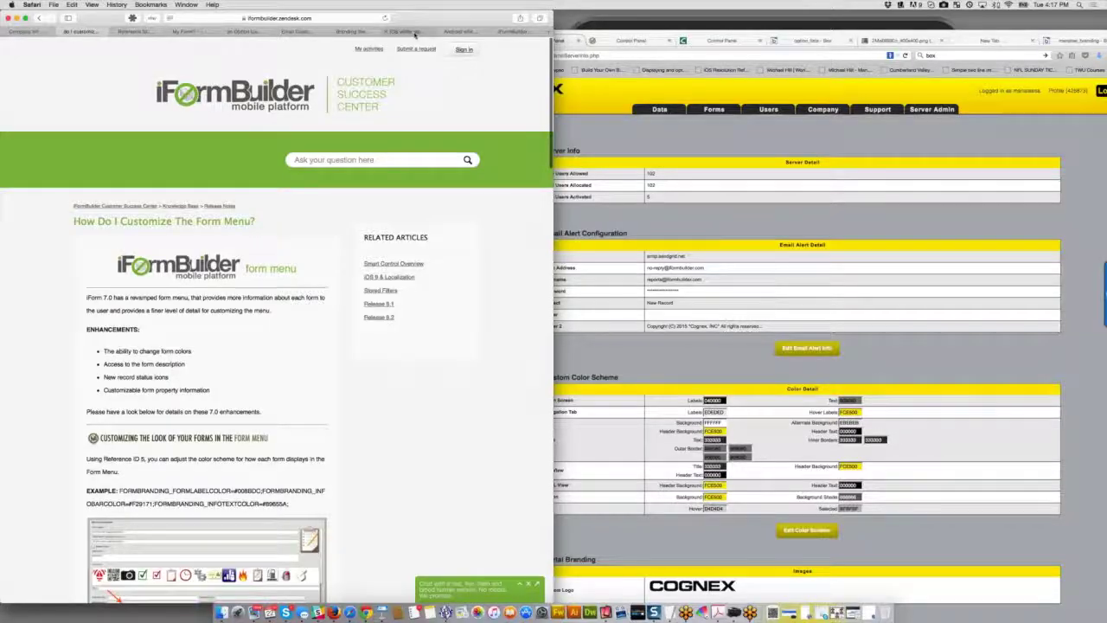
{"action": "left_click", "coordinate": [415, 33]}
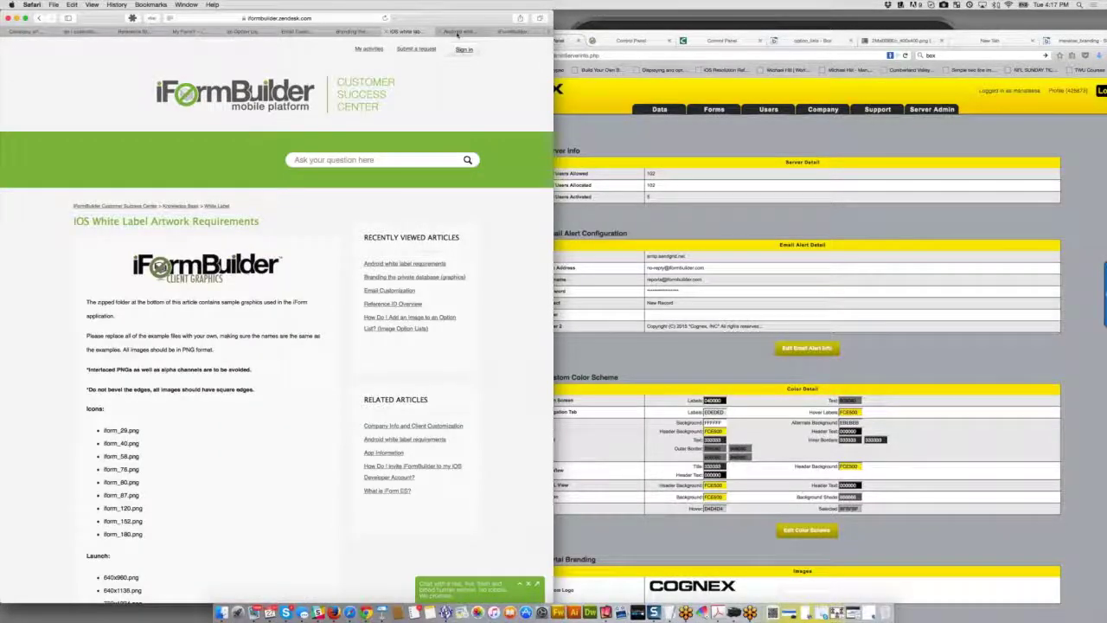
Step: Open the Android White Label Requirements article, review it down to the Android White-Label Branding.zip attachment, and return to the iOS artwork article
{"action": "left_click", "coordinate": [457, 33]}
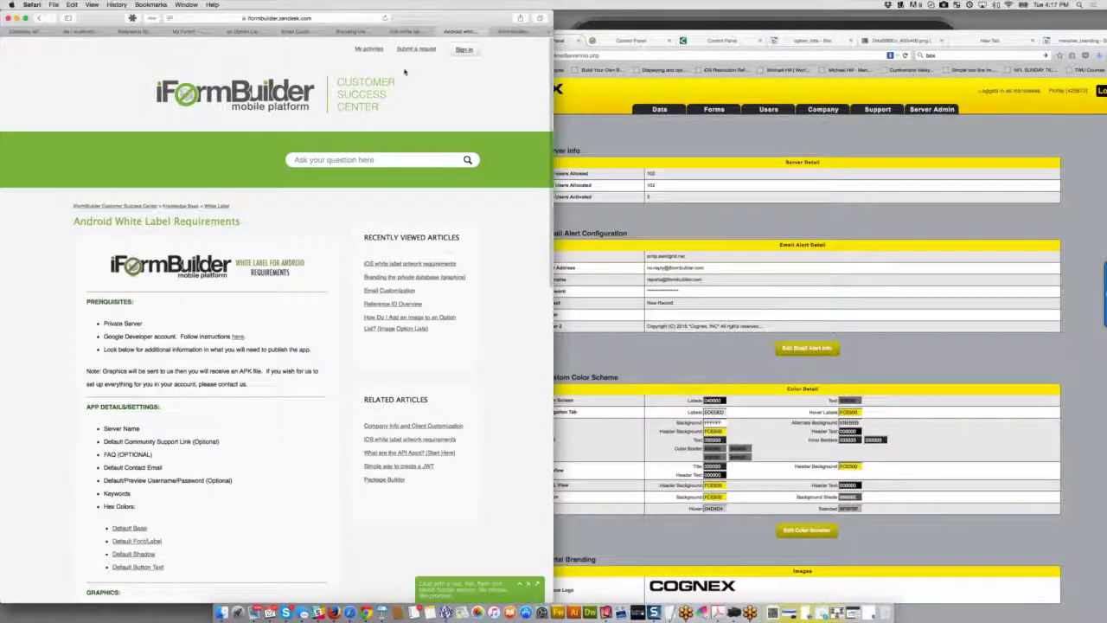
{"action": "scroll", "coordinate": [404, 72], "scroll_direction": "down", "scroll_amount": 1}
{"action": "scroll", "coordinate": [404, 72], "scroll_direction": "down", "scroll_amount": 10}
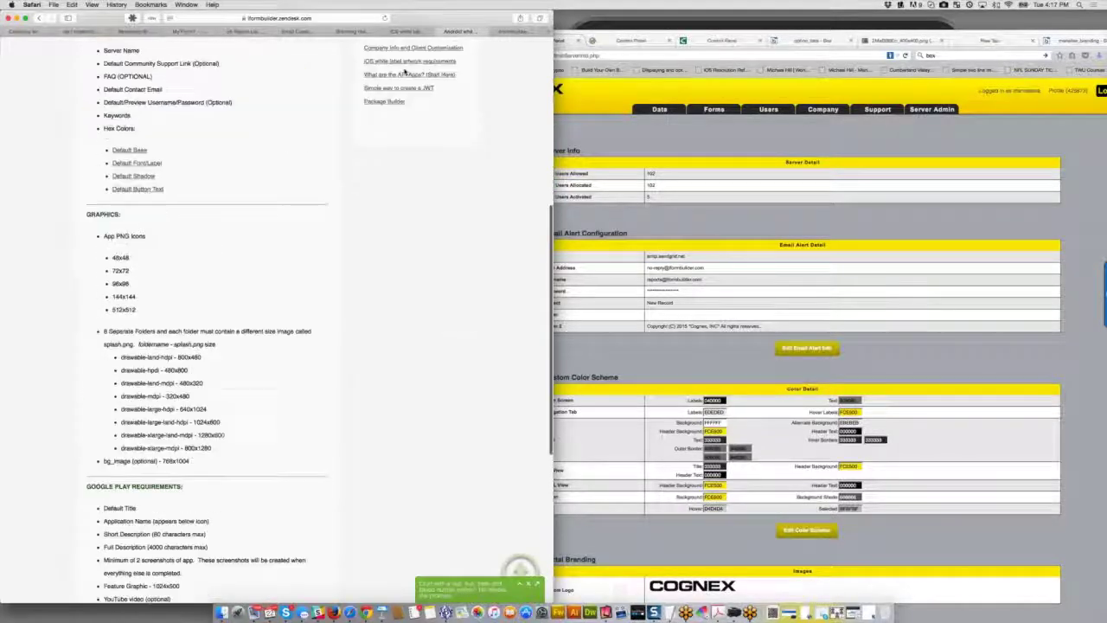
{"action": "scroll", "coordinate": [404, 72], "scroll_direction": "down", "scroll_amount": 9}
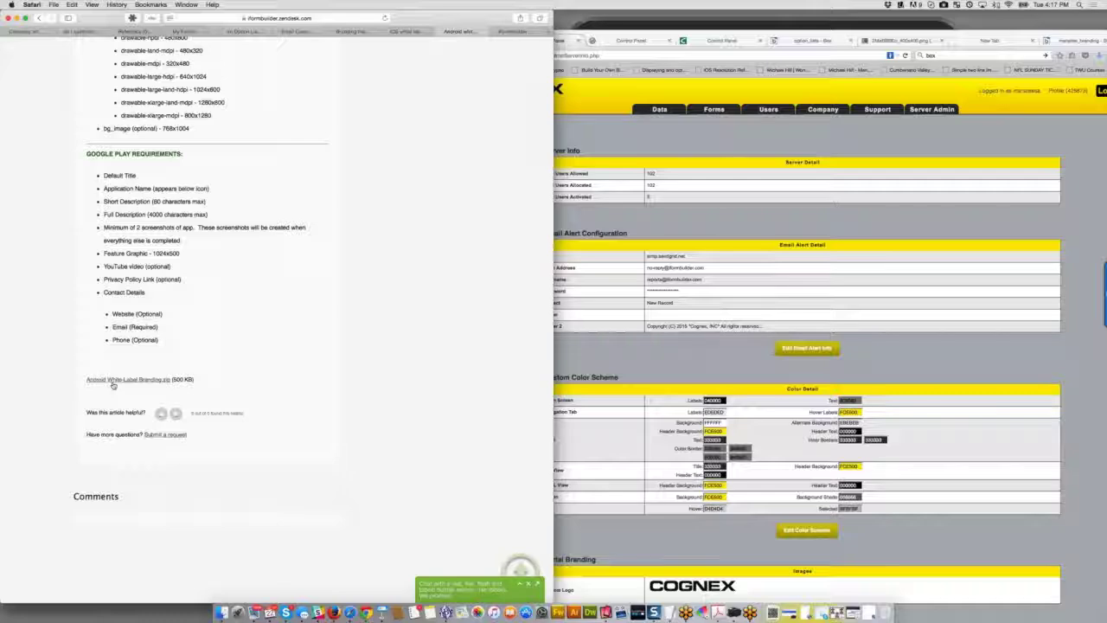
{"action": "scroll", "coordinate": [114, 385], "scroll_direction": "up", "scroll_amount": 20}
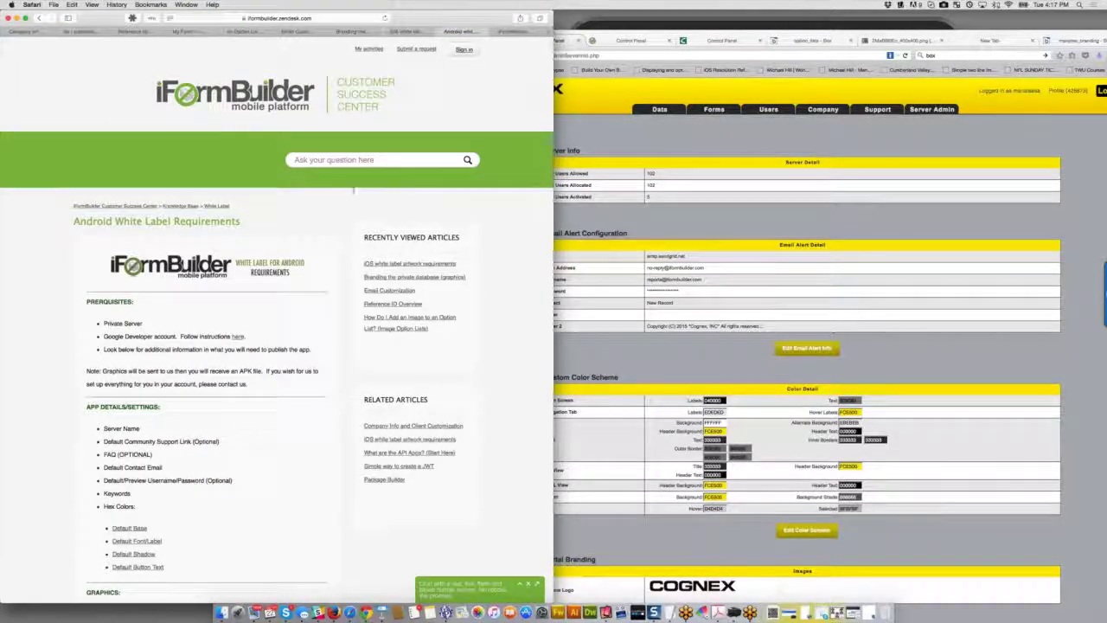
{"action": "left_click", "coordinate": [405, 32]}
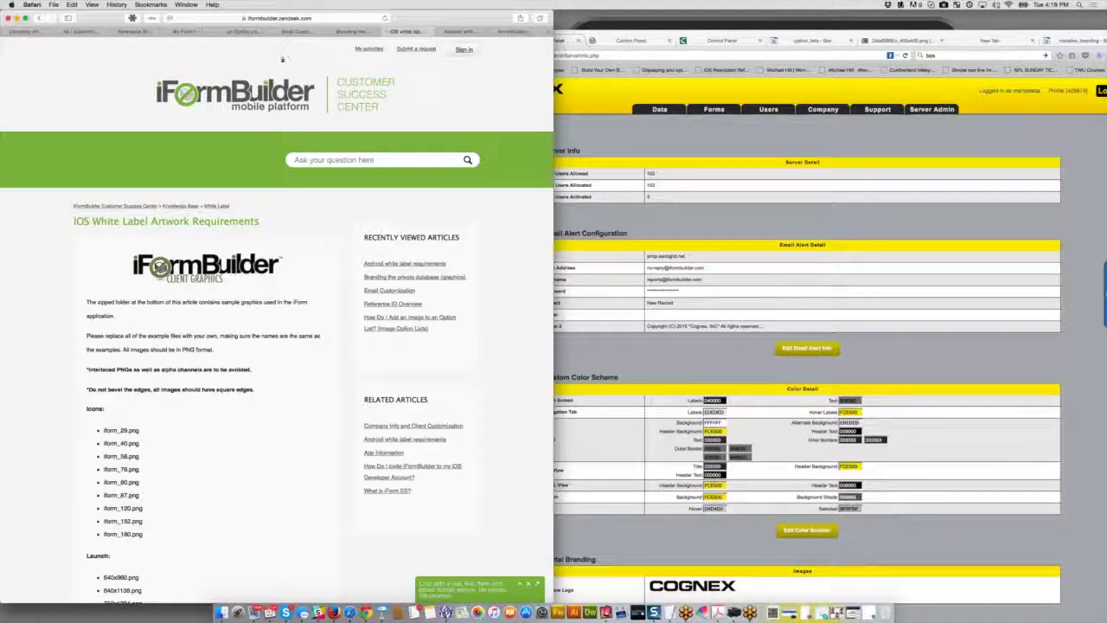
Step: Open the makeappicon.com page and examine its address and design file upload area for generating app icons
{"action": "left_click", "coordinate": [510, 32]}
{"action": "left_click", "coordinate": [119, 116]}
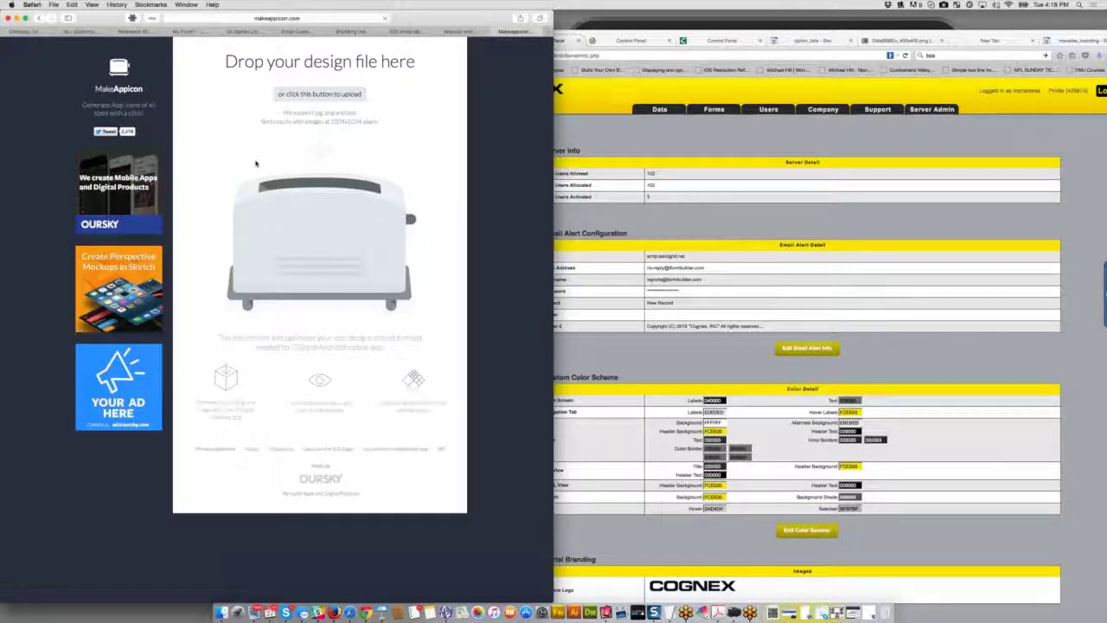
{"action": "left_click", "coordinate": [266, 18]}
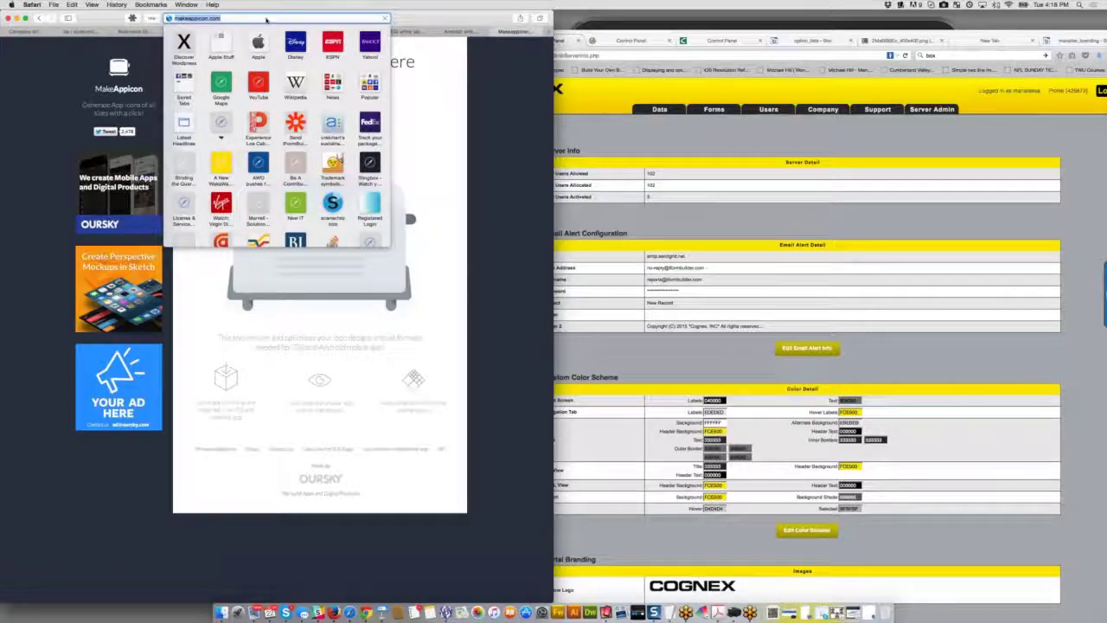
{"action": "key", "text": "Escape"}
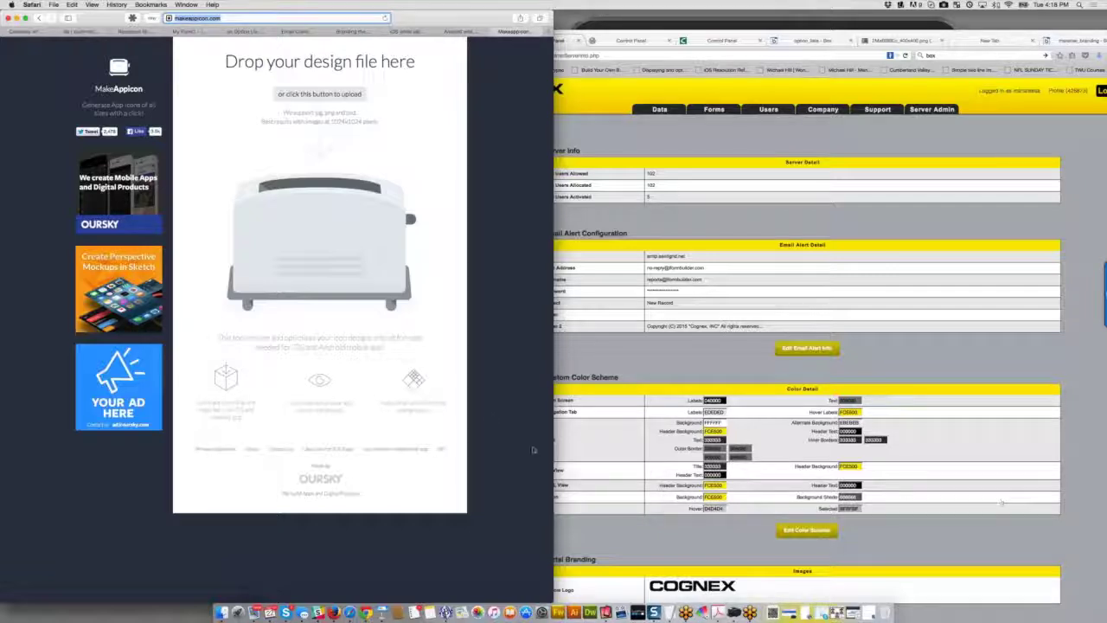
{"action": "left_click", "coordinate": [486, 382]}
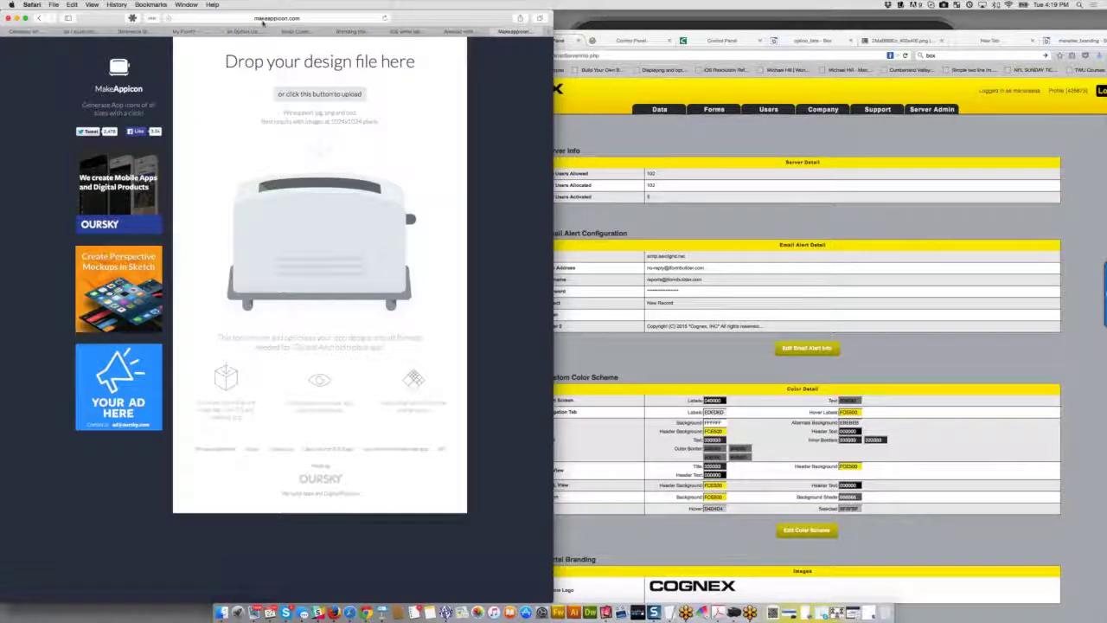
{"action": "left_click", "coordinate": [290, 97]}
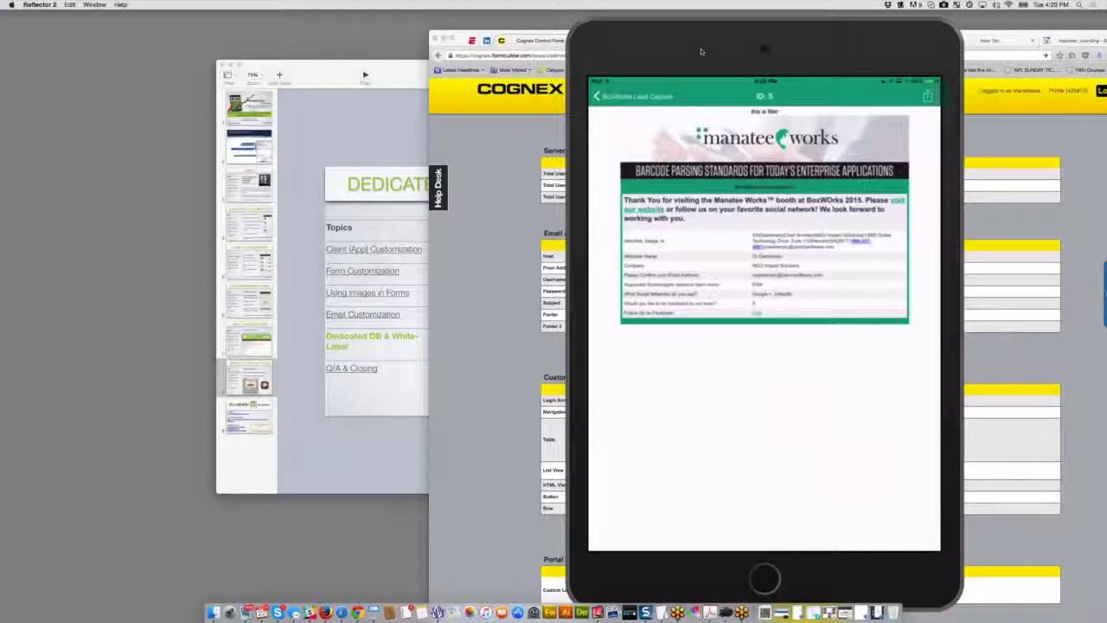
Step: Move the mirrored iPad window aside, and return to the slide presentation to advance to the iFormBuilder Academy contact slide
{"action": "left_click_drag", "start_coordinate": [578, 30], "coordinate": [415, 30]}
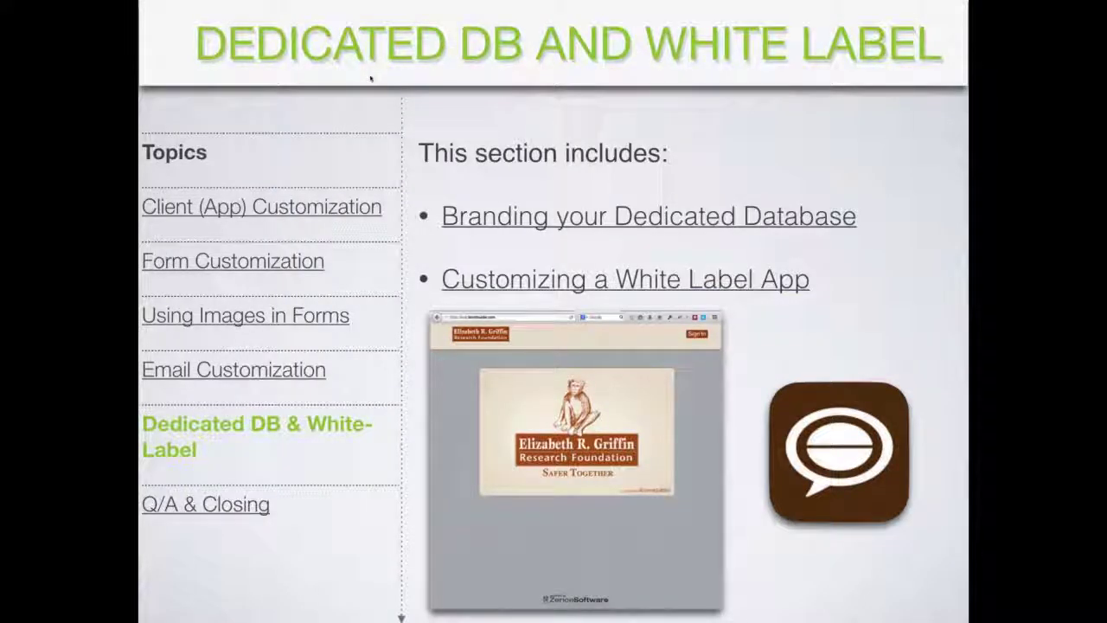
{"action": "left_click", "coordinate": [380, 66]}
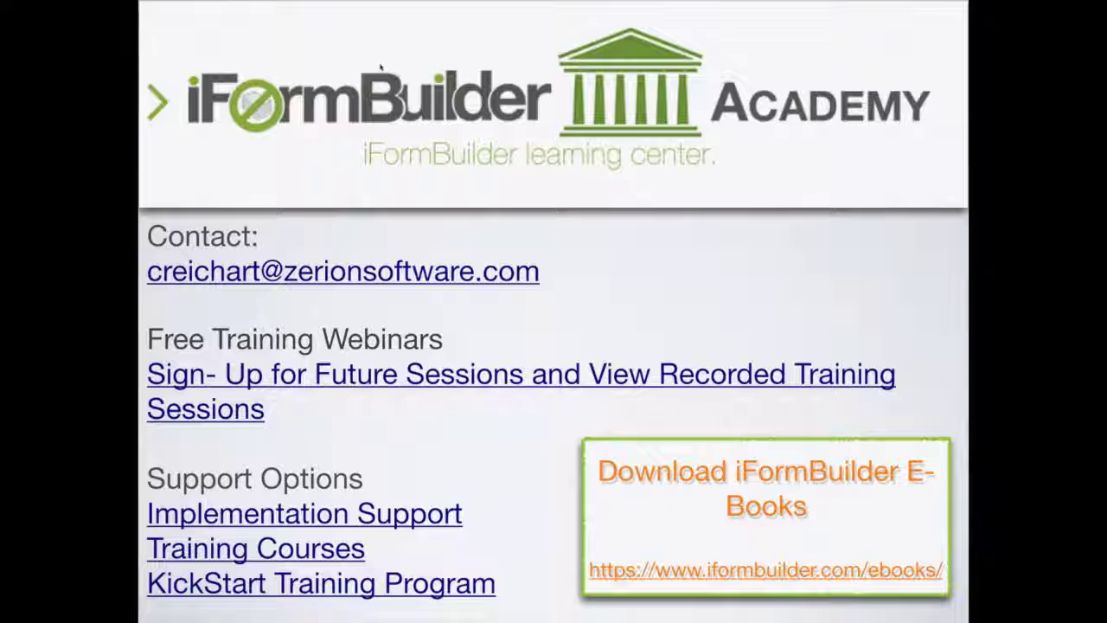